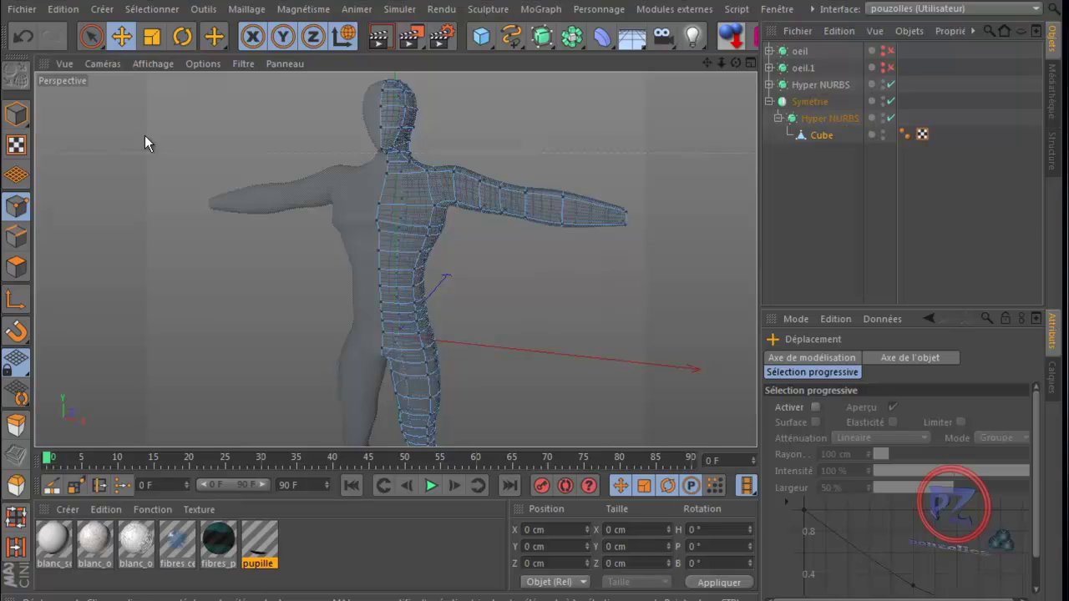
- Switch the Cube body mesh to edge mode and select the Symétrie object
click(16, 236)
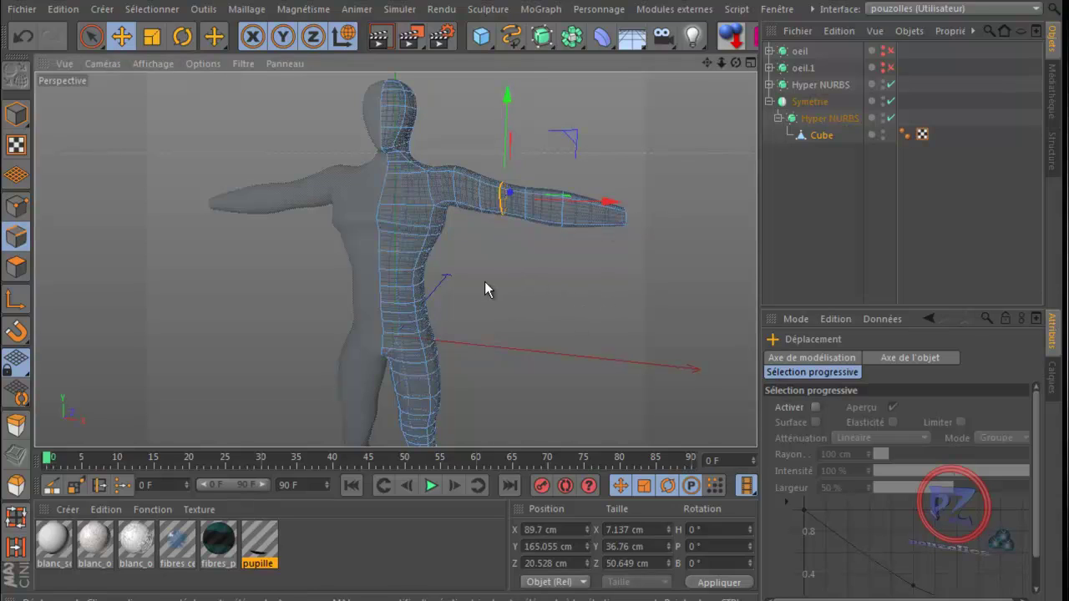
scroll(469, 290, up, 5)
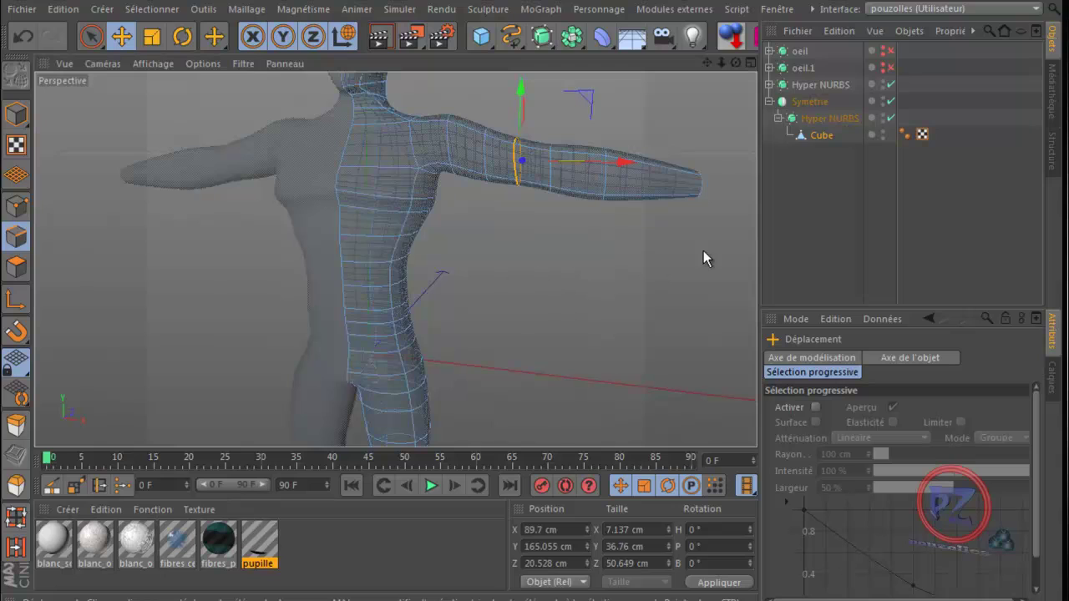
click(811, 102)
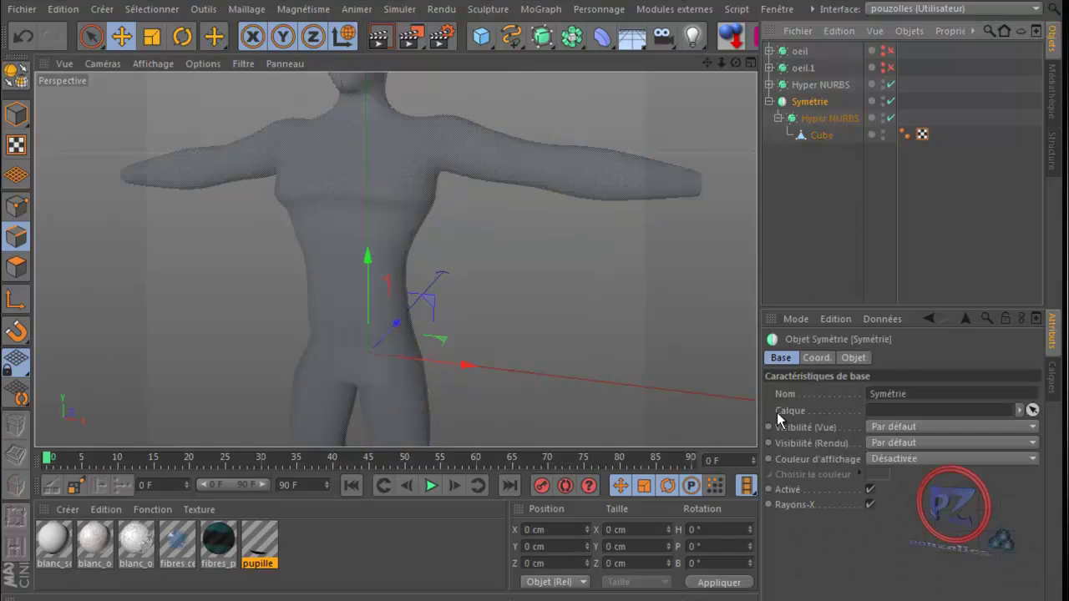
- Make the Plan face mesh nested under Hyper NURBS and Symétrie.1 visible in the view and render
click(770, 86)
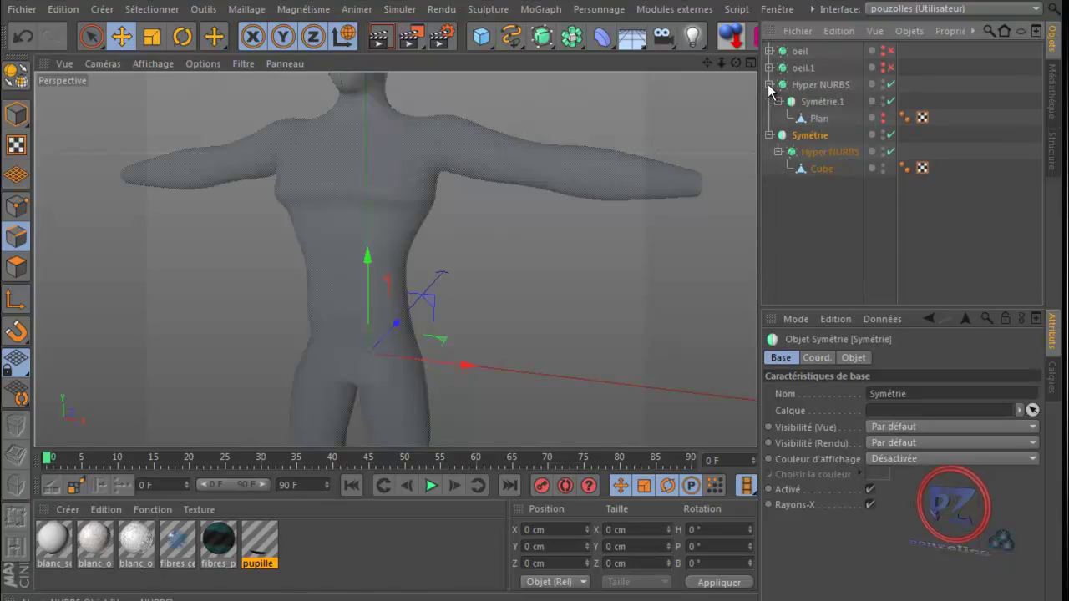
click(818, 120)
drag(707, 61, 531, 383)
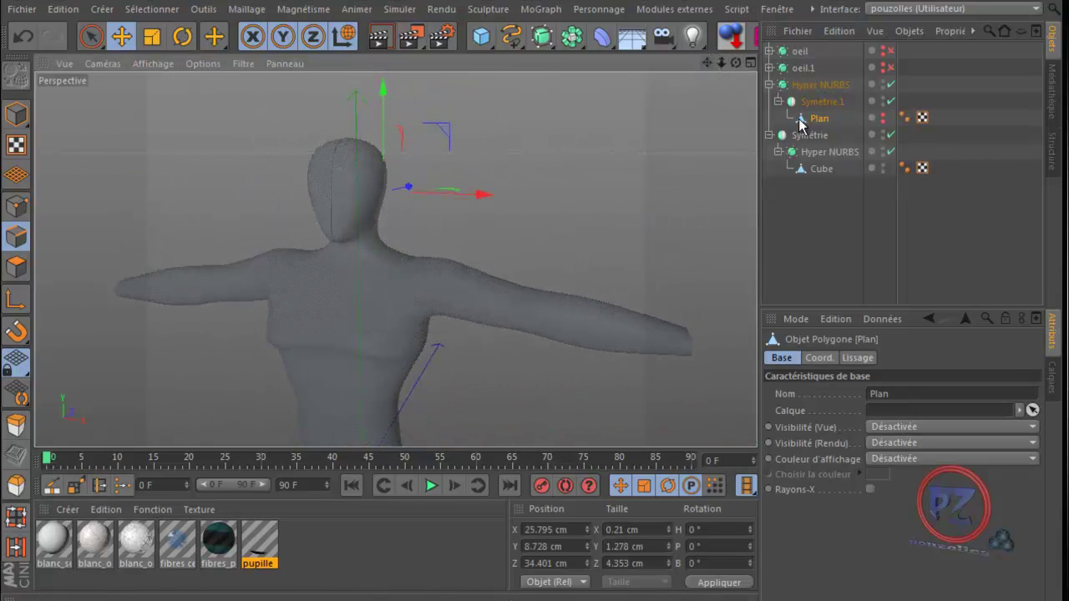
click(882, 116)
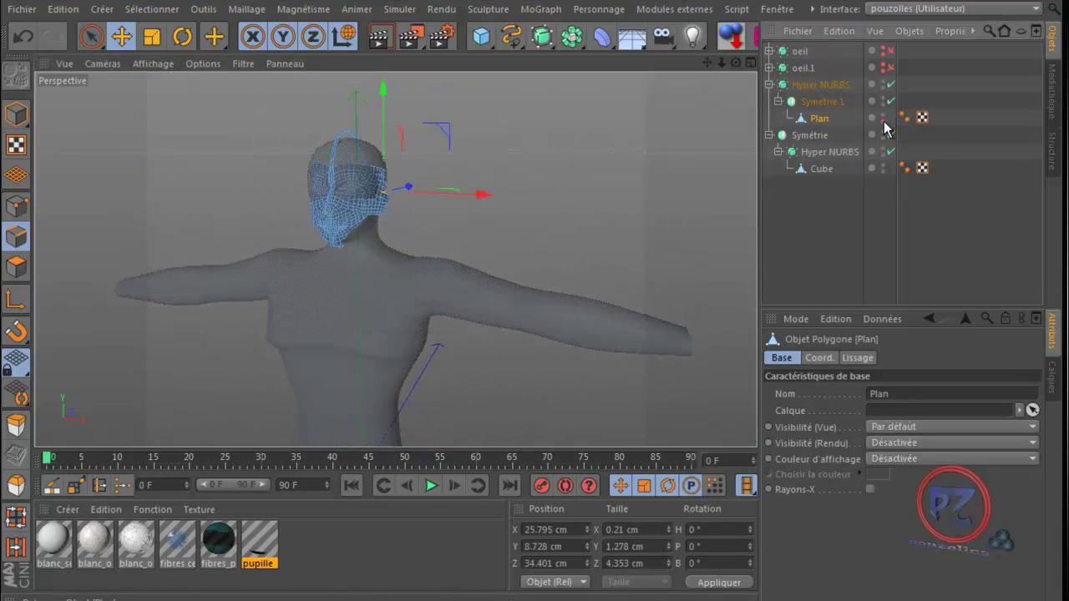
click(883, 122)
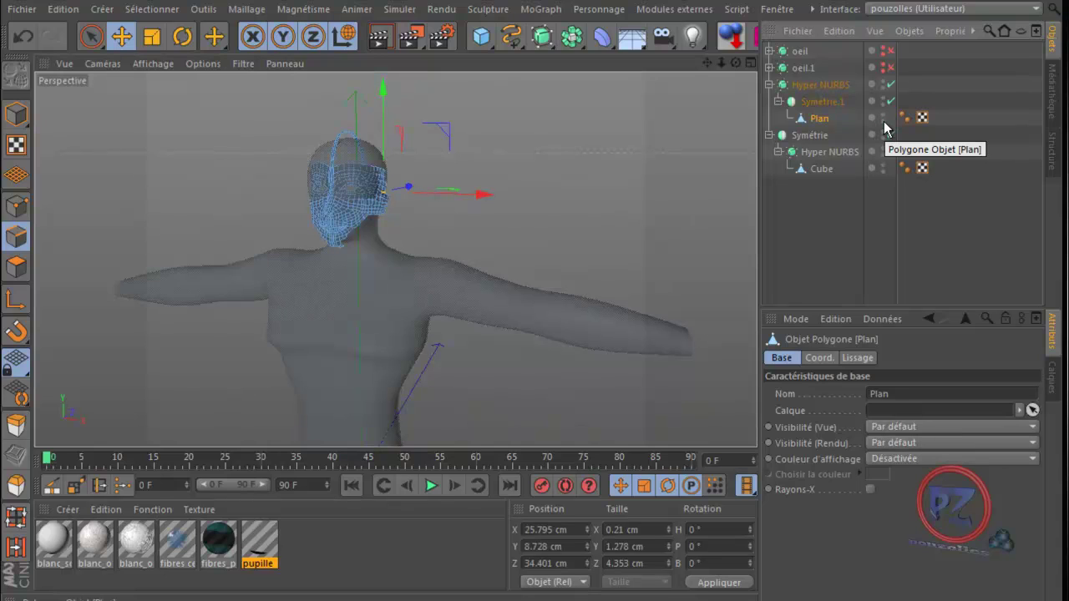
- Show the oeil and oeil.1 eyes and examine the head with its face from several angles
click(816, 232)
drag(735, 63, 531, 378)
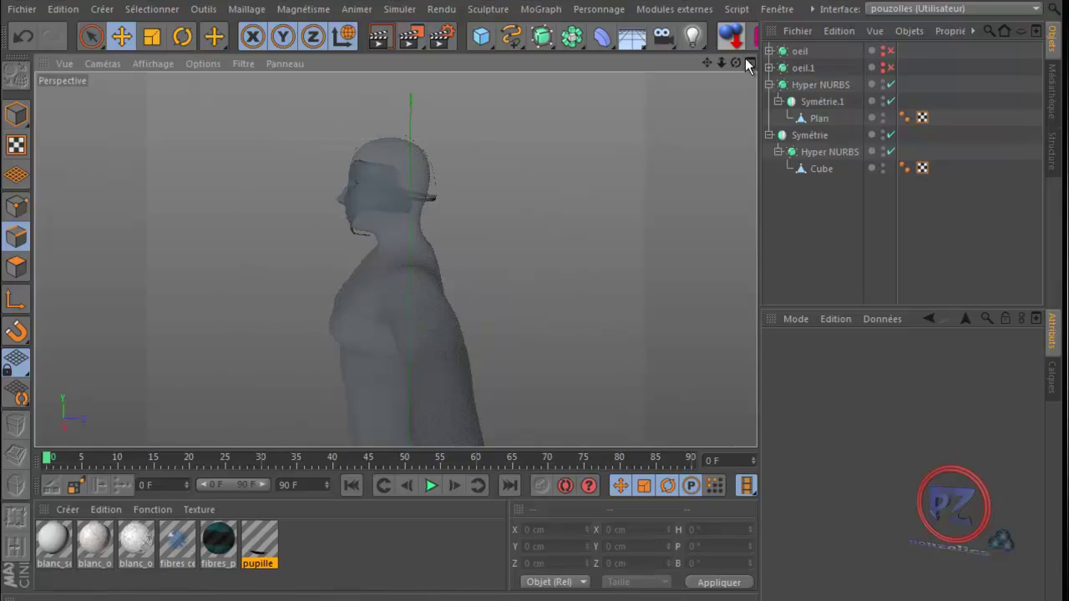
drag(536, 388, 531, 375)
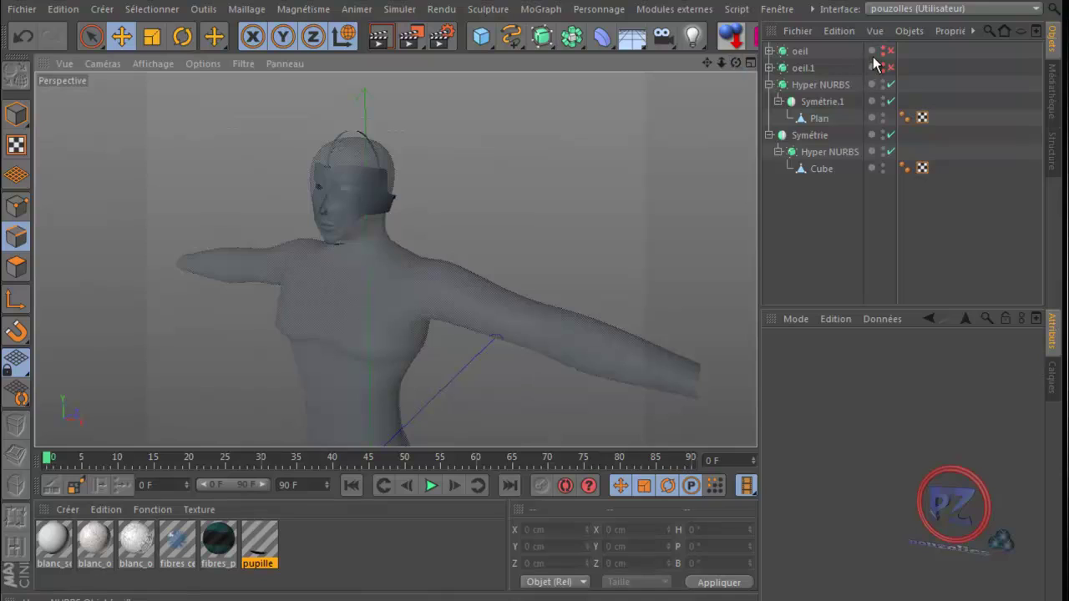
click(883, 50)
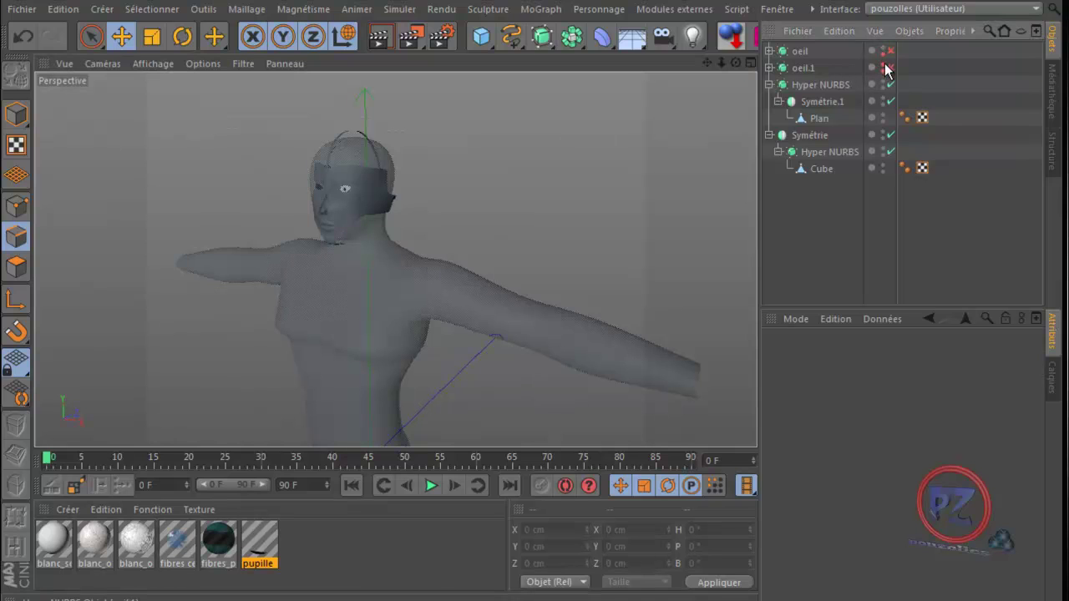
drag(735, 62, 532, 375)
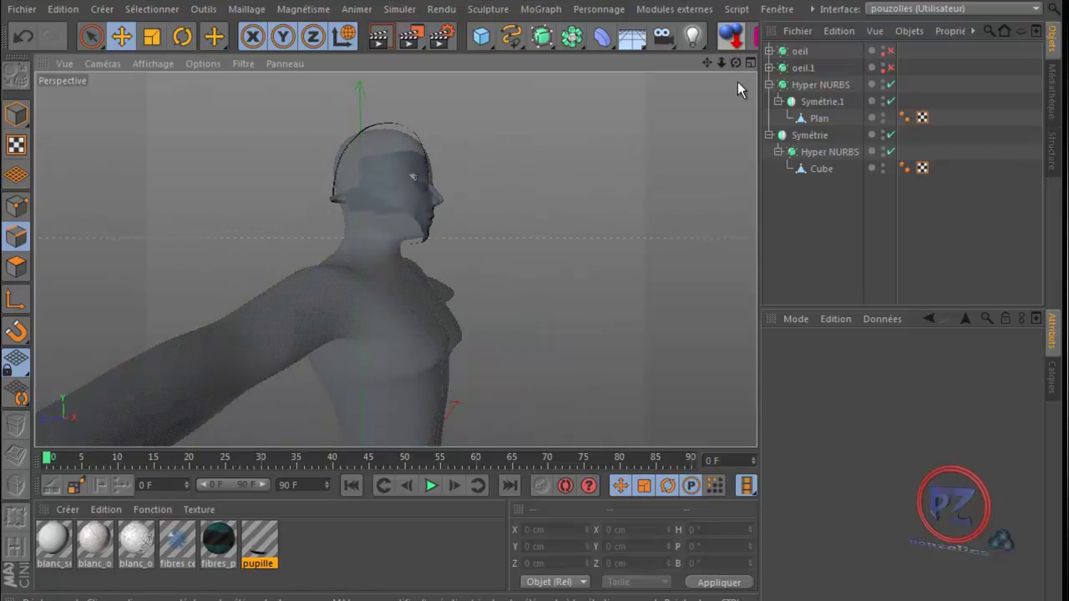
drag(735, 65, 534, 375)
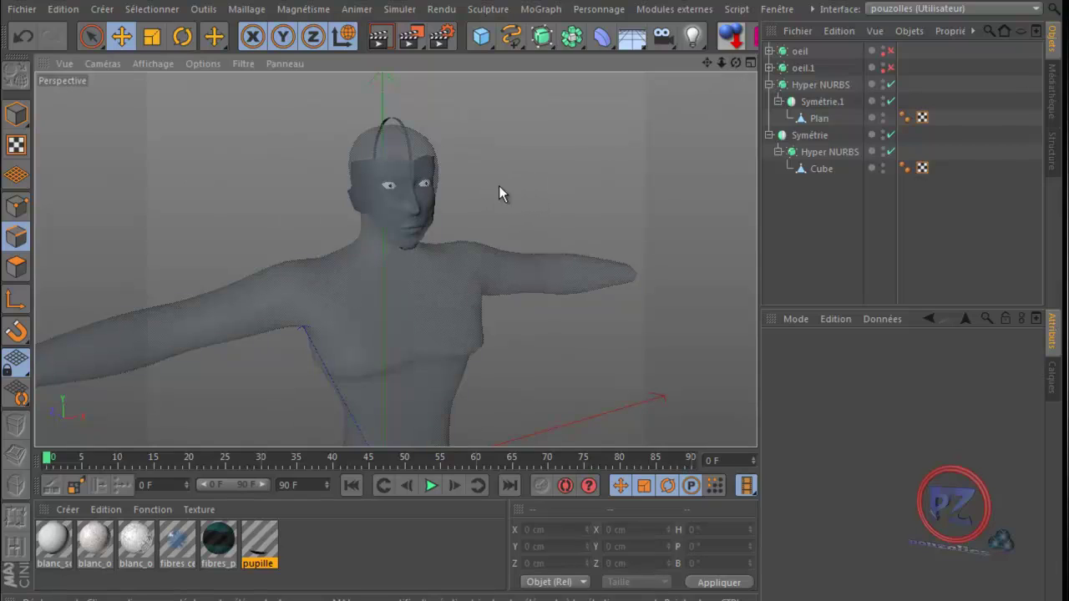
click(890, 67)
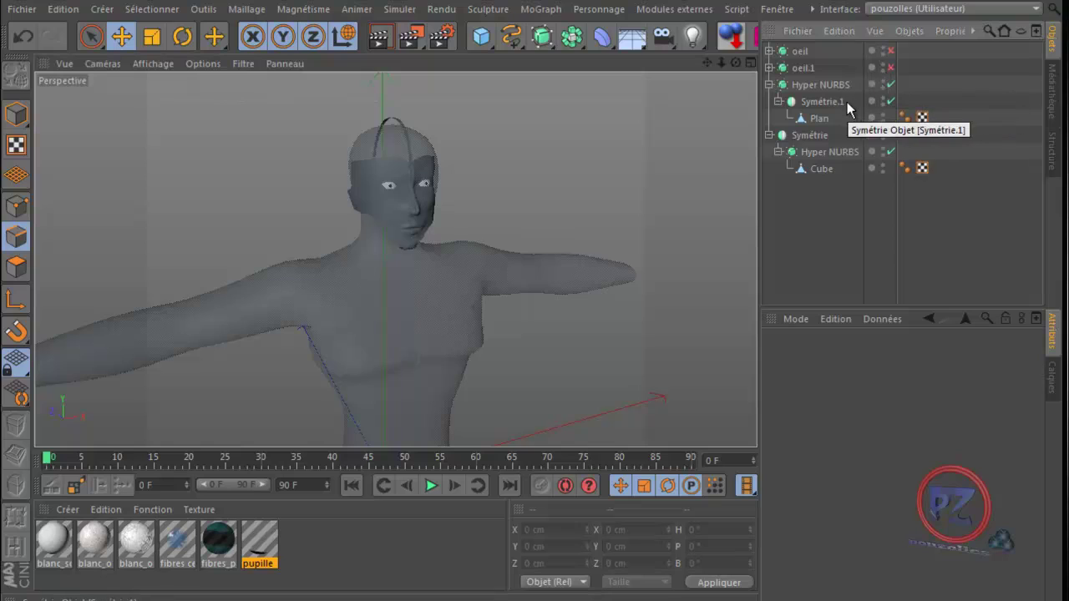
- Hide the Plan face mesh and the oeil and oeil.1 eyes
double_click(882, 114)
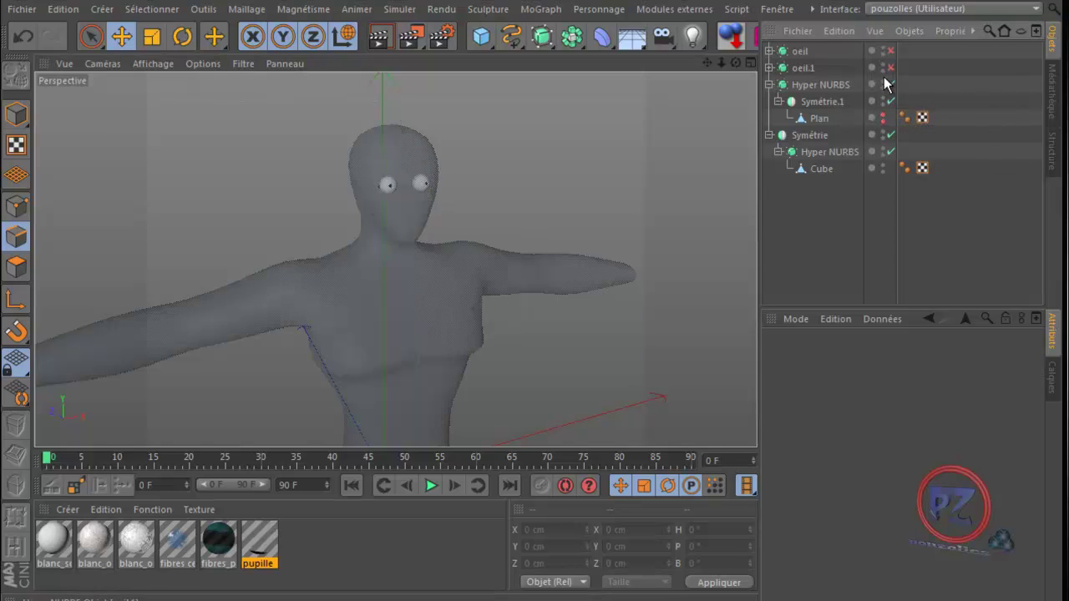
double_click(883, 47)
double_click(882, 65)
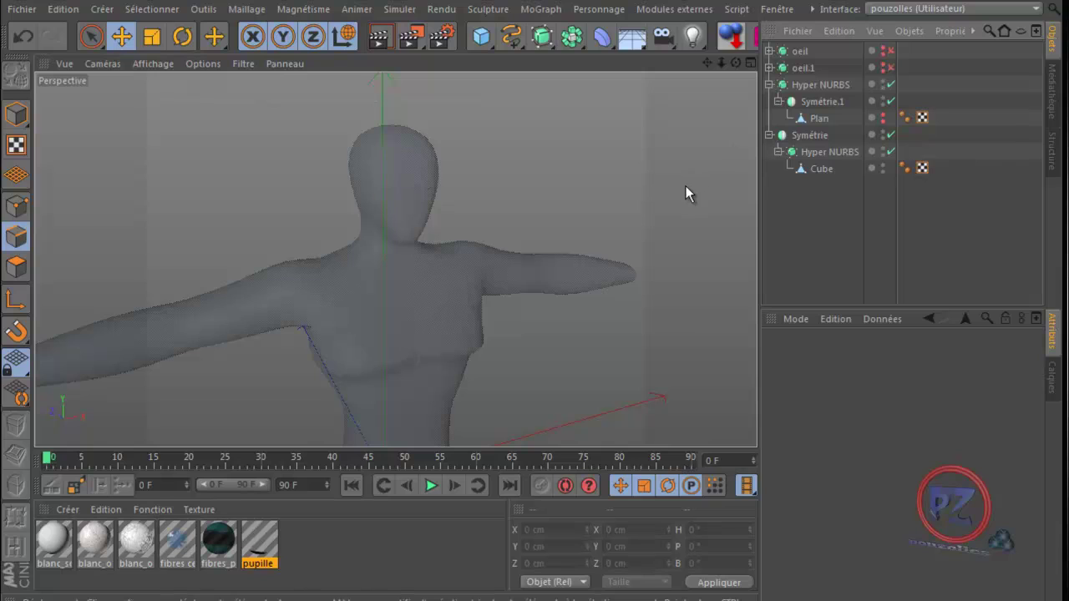
- Turn off X-ray display for the Symétrie object and disable the Hyper NURBS nested inside it
click(810, 137)
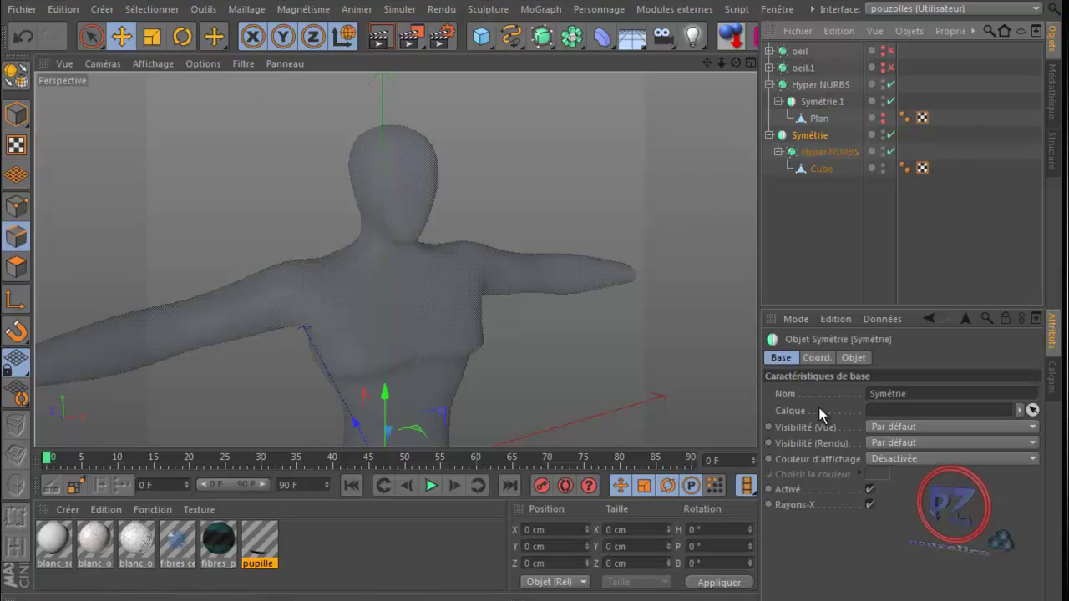
click(871, 504)
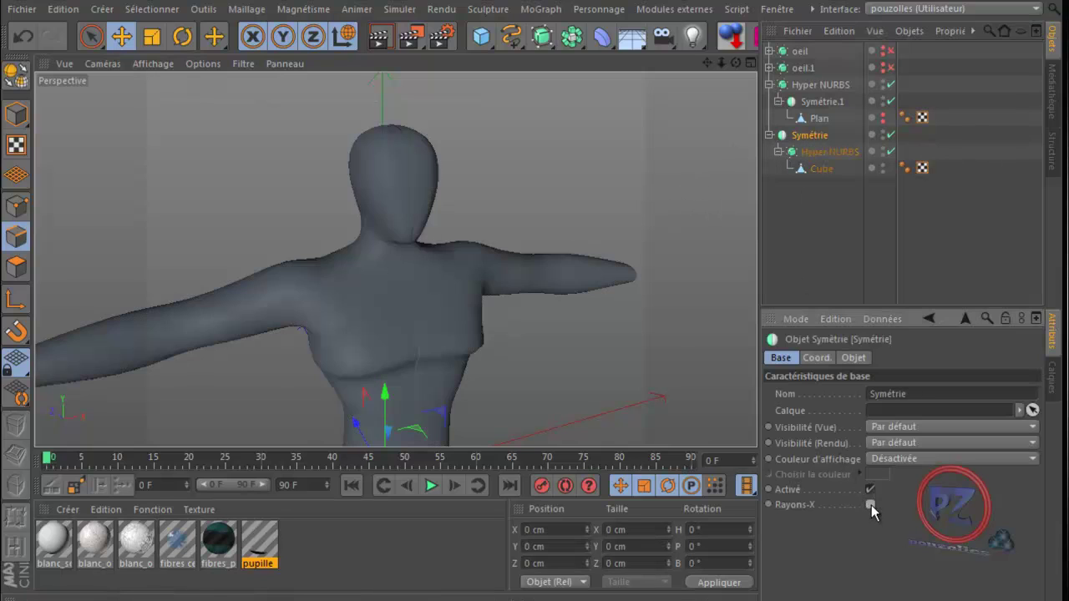
alt+drag(517, 373, 536, 367)
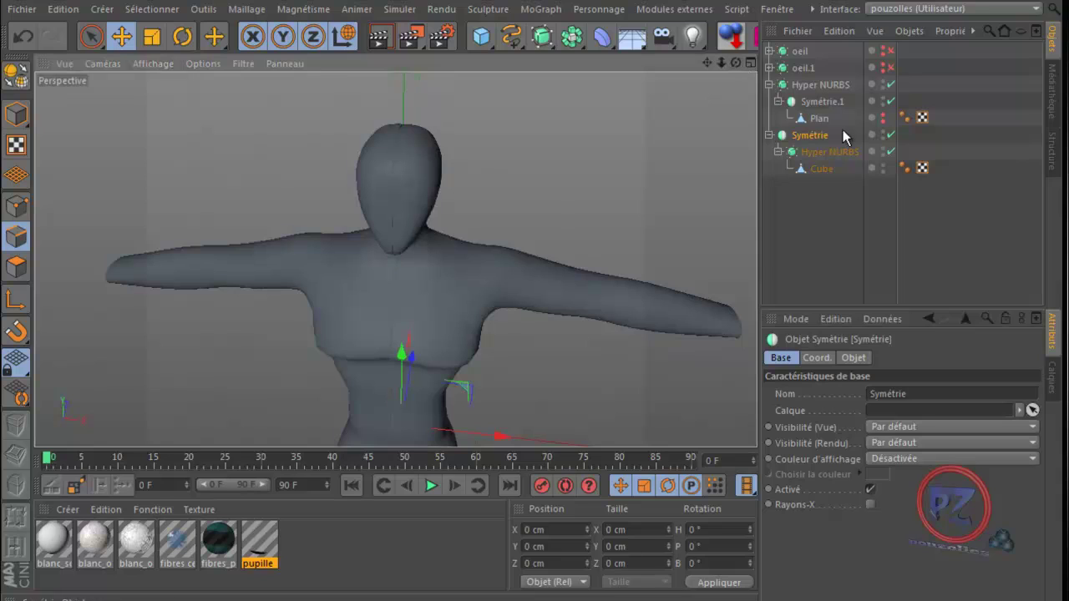
click(891, 152)
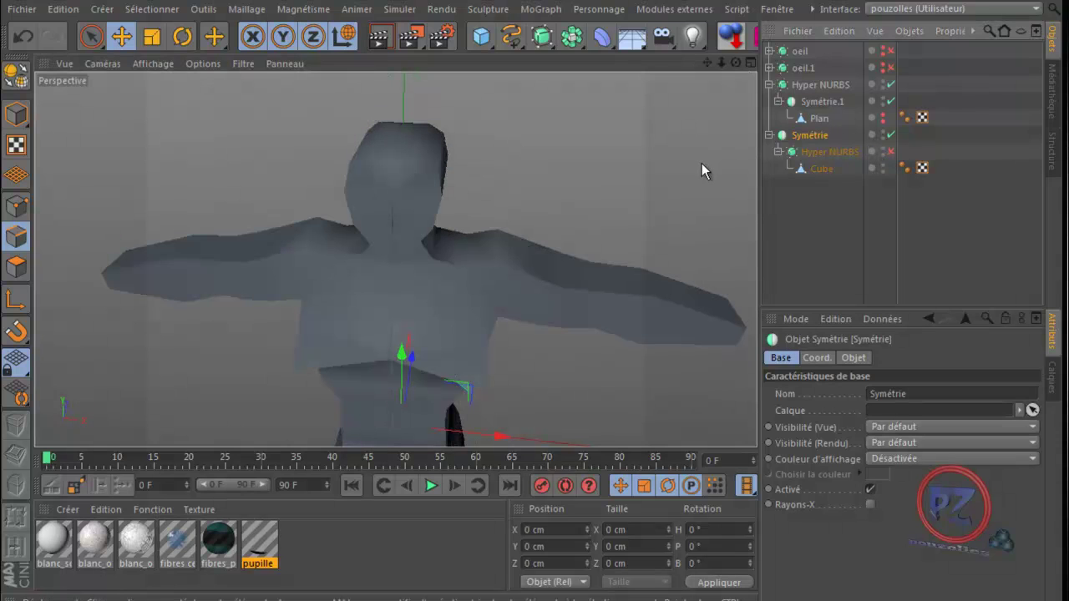
alt+drag(518, 374, 528, 375)
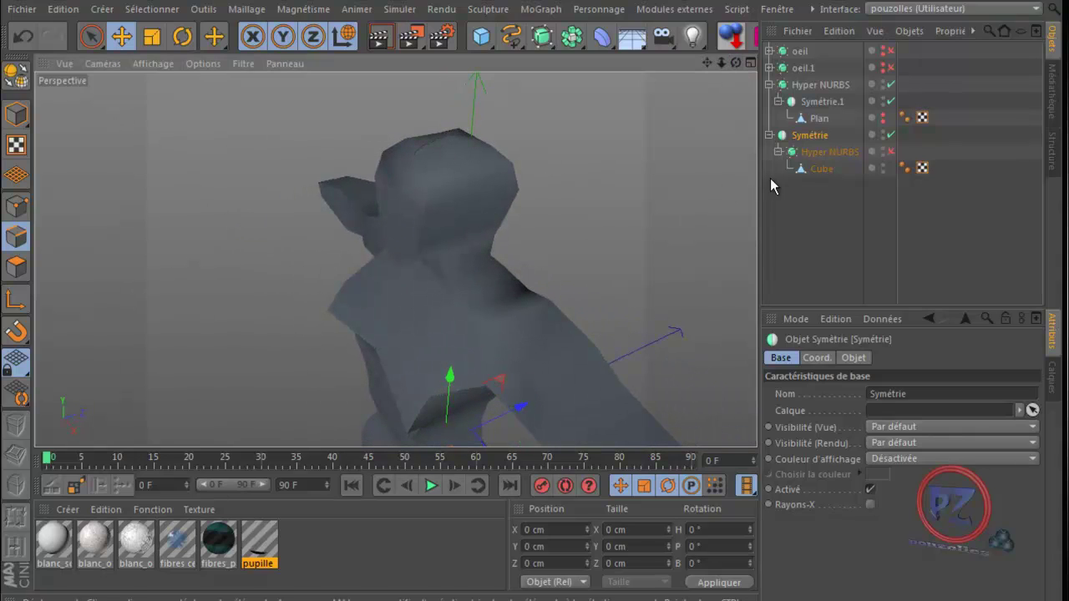
- Activate the Knife tool on the Cube mesh in Boucle mode, with the restriction to the selection turned off
click(821, 168)
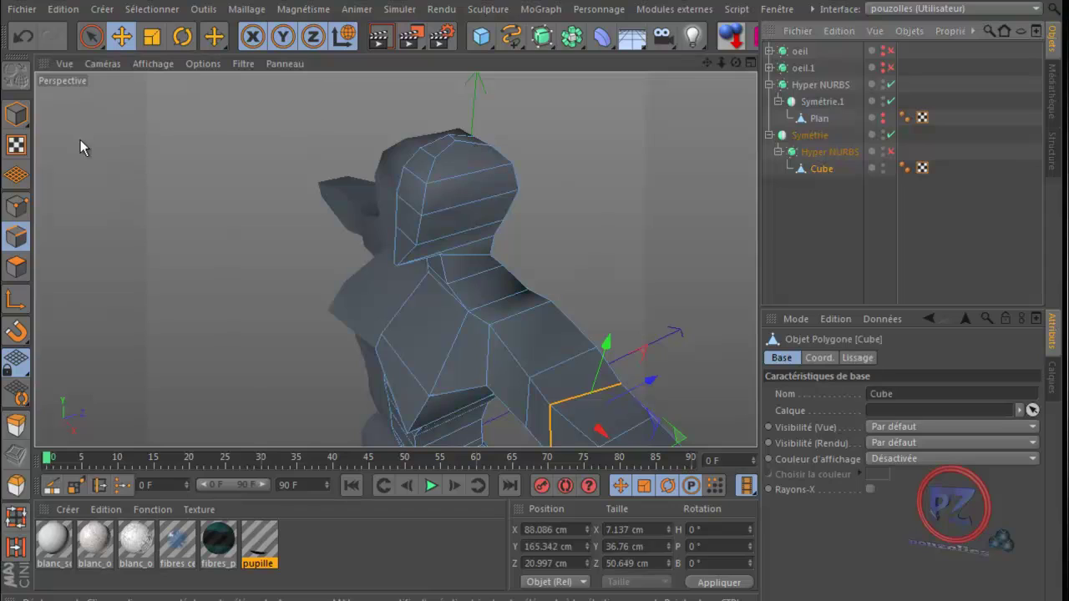
click(51, 485)
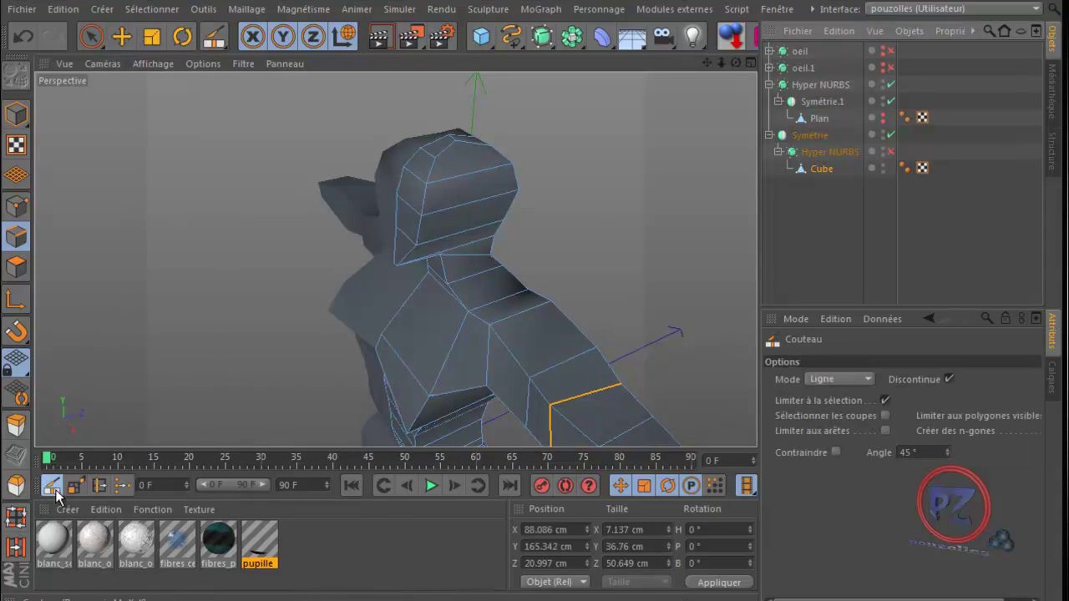
click(868, 379)
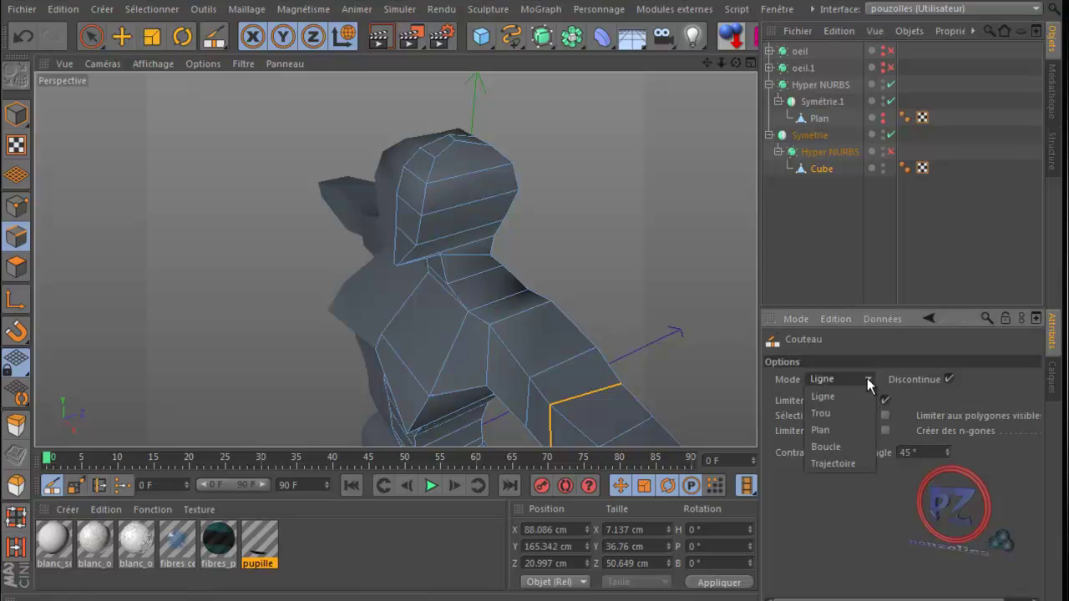
click(841, 447)
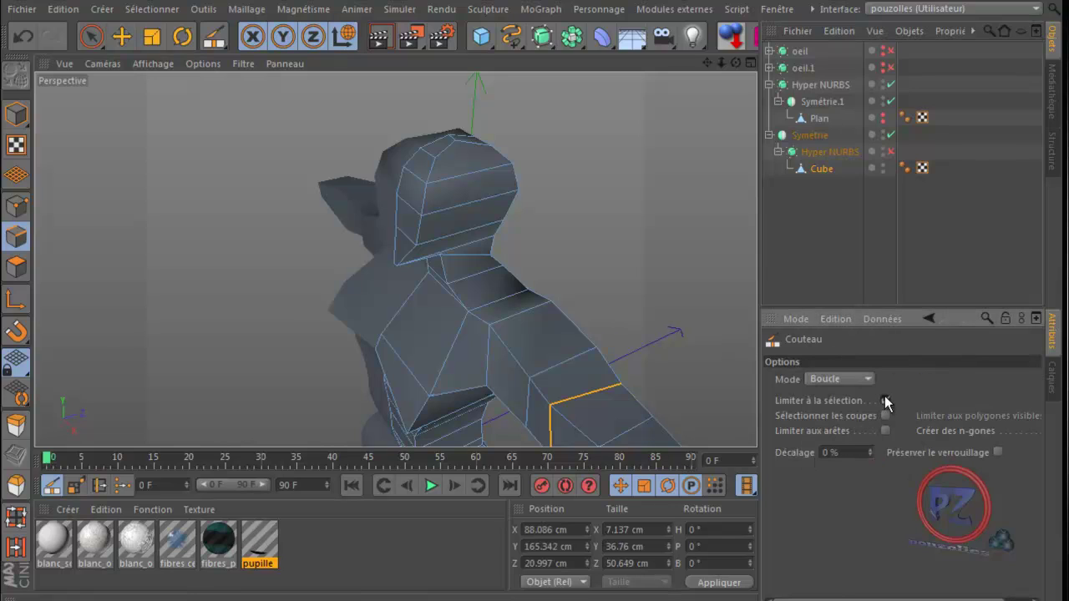
drag(835, 599, 865, 599)
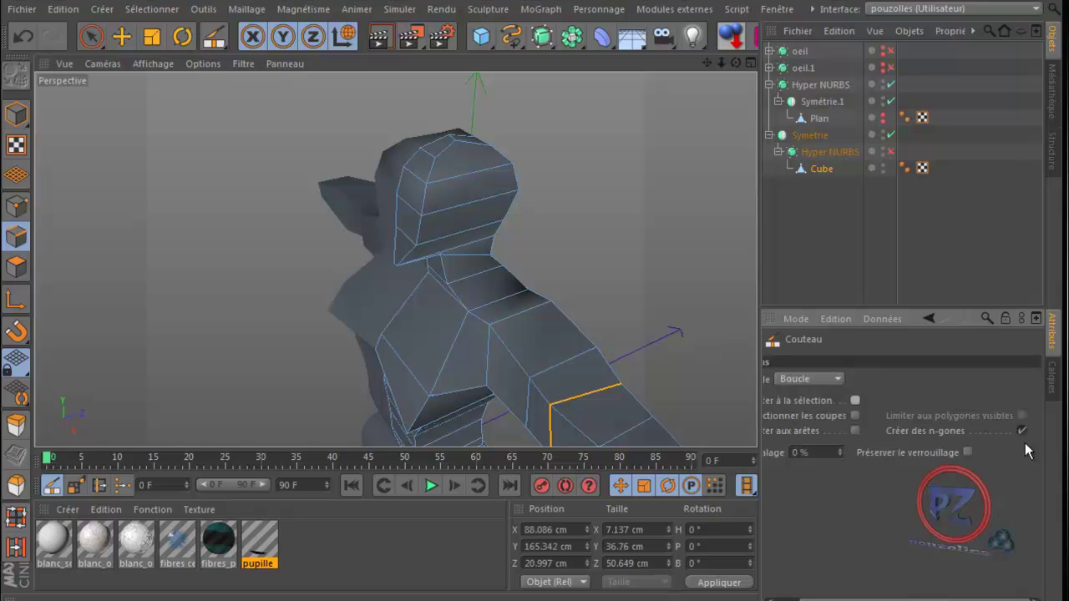
- Replace the right view's background with the white body blueprint PNG from the Nouveau dossier folder
alt+drag(693, 100, 628, 146)
drag(705, 66, 397, 260)
middle_click(376, 277)
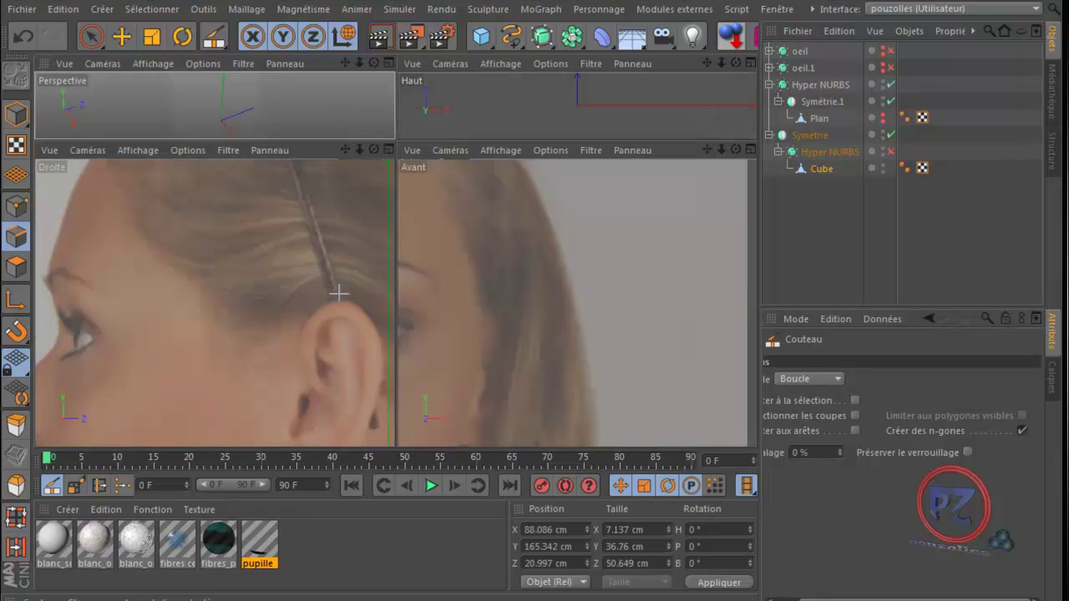
middle_click(324, 336)
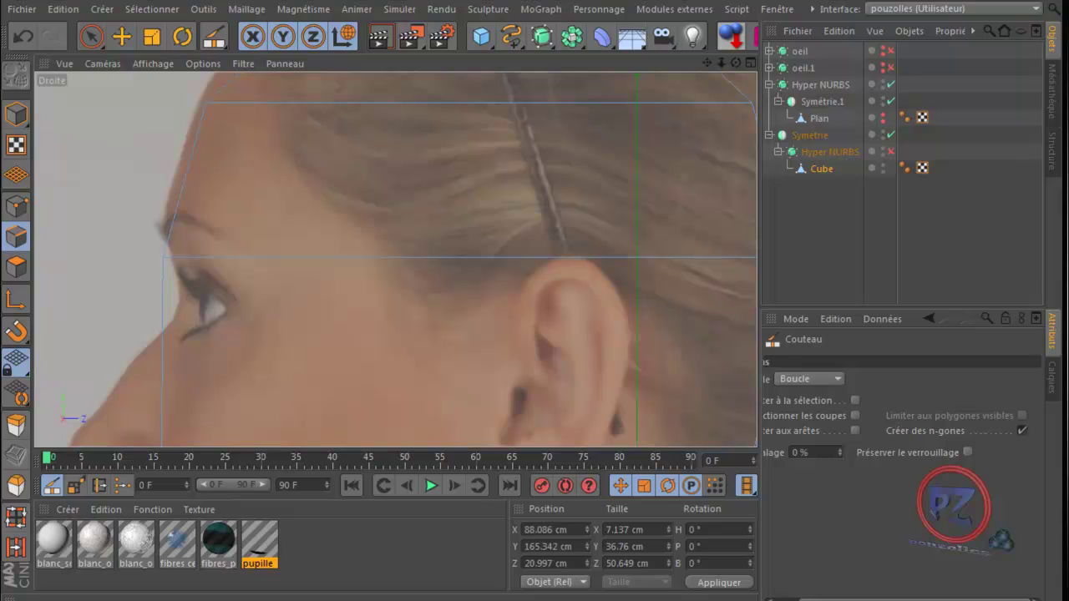
key(alt+Tab)
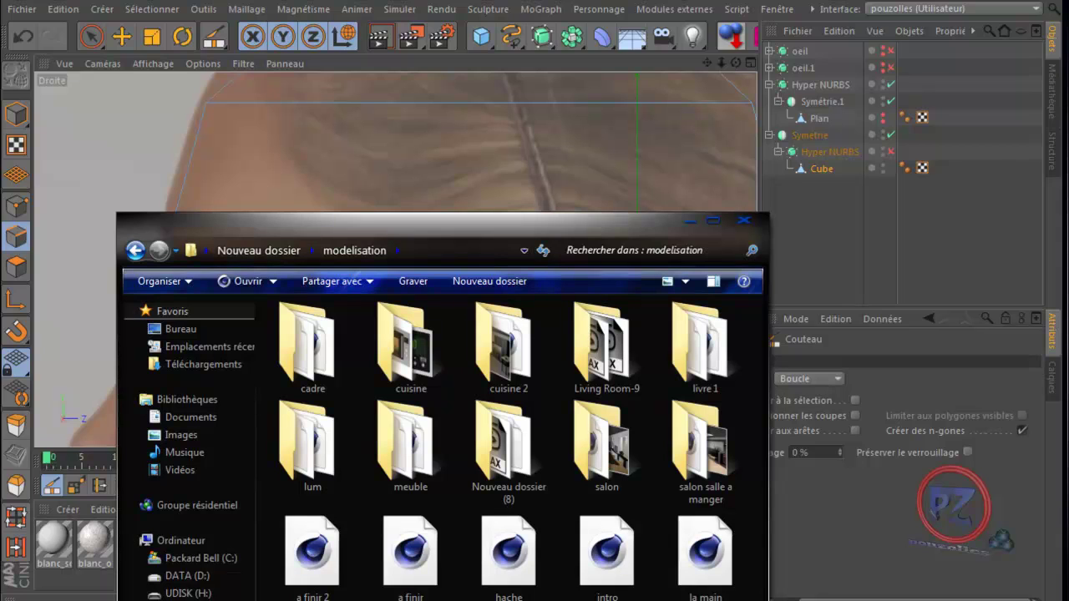
click(278, 251)
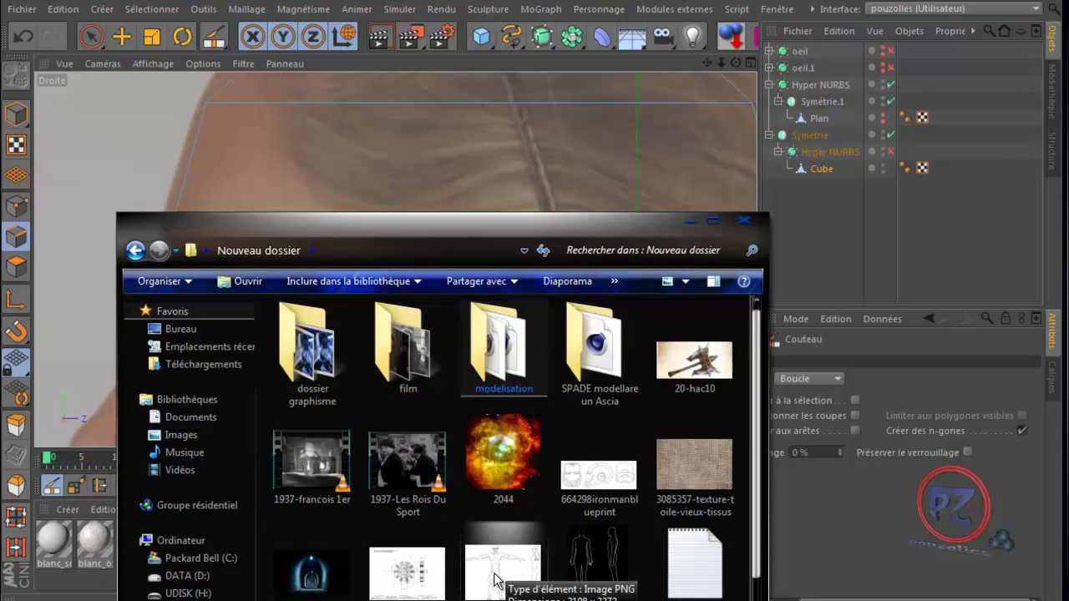
drag(498, 580, 255, 198)
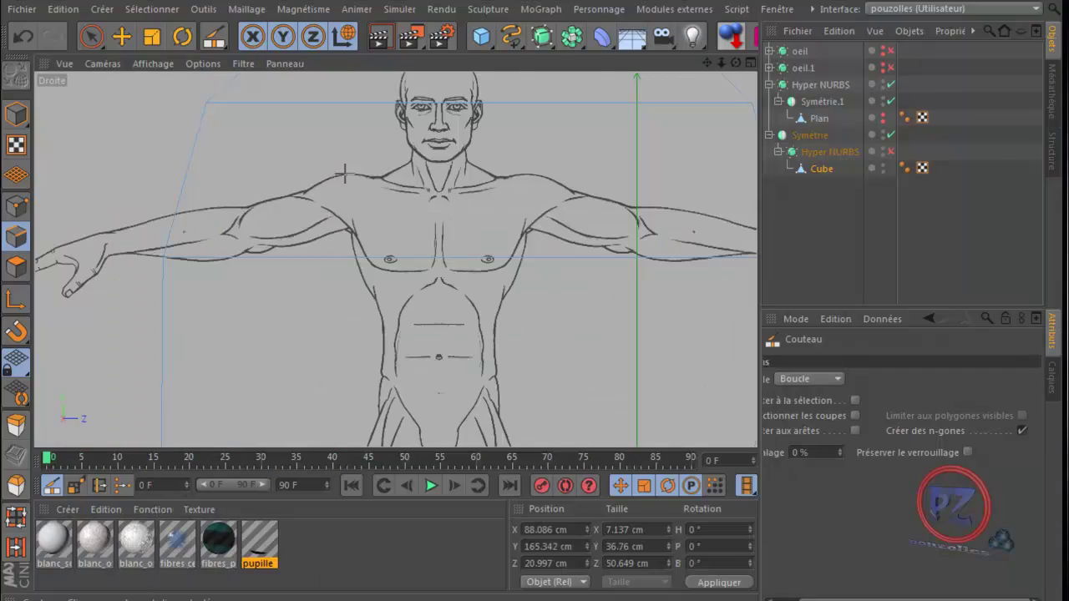
- Replace the front view's background with the same white body blueprint PNG from the Nouveau dossier folder
middle_click(345, 174)
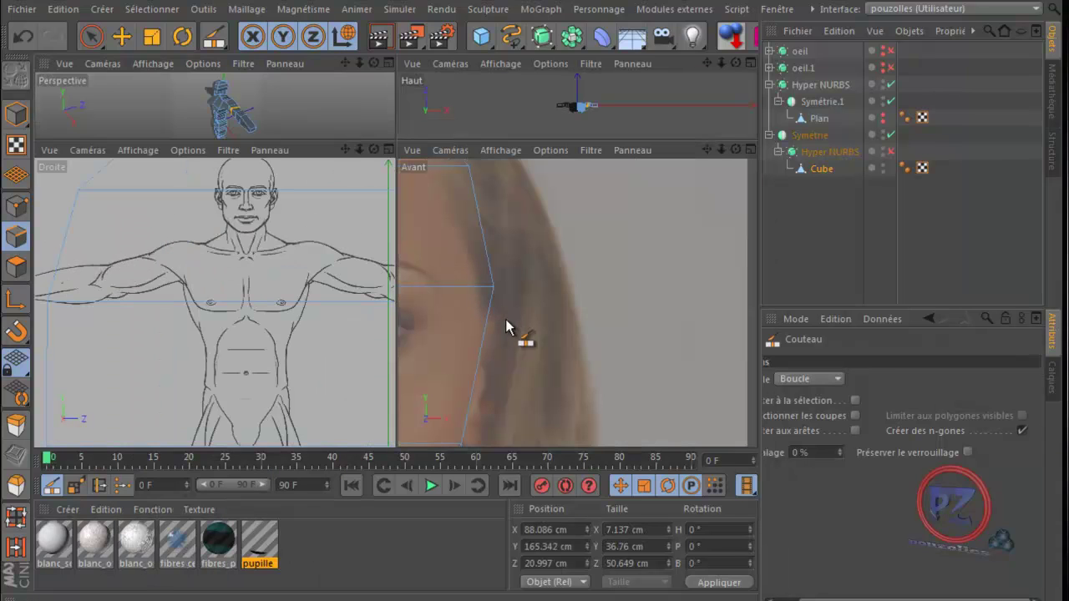
middle_click(511, 333)
key(alt+Tab)
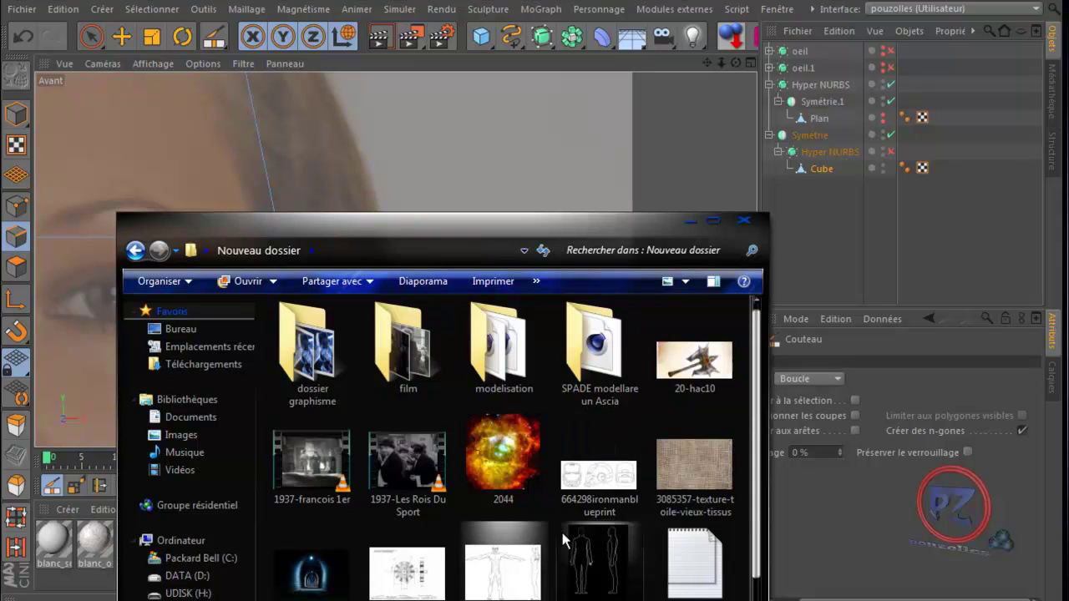
drag(570, 511, 442, 178)
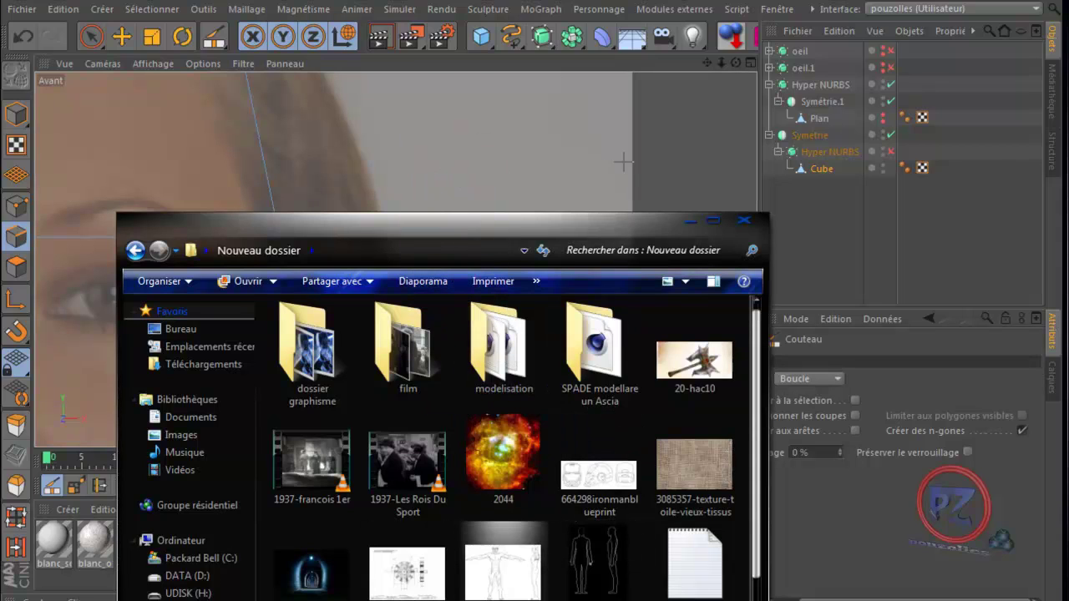
click(691, 223)
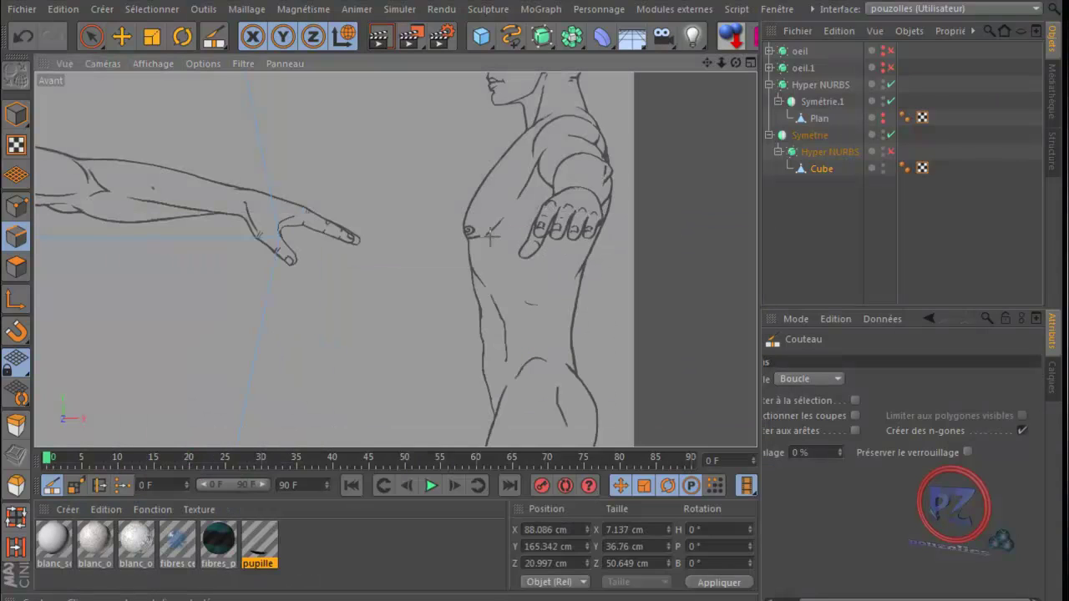
scroll(470, 236, down, 8)
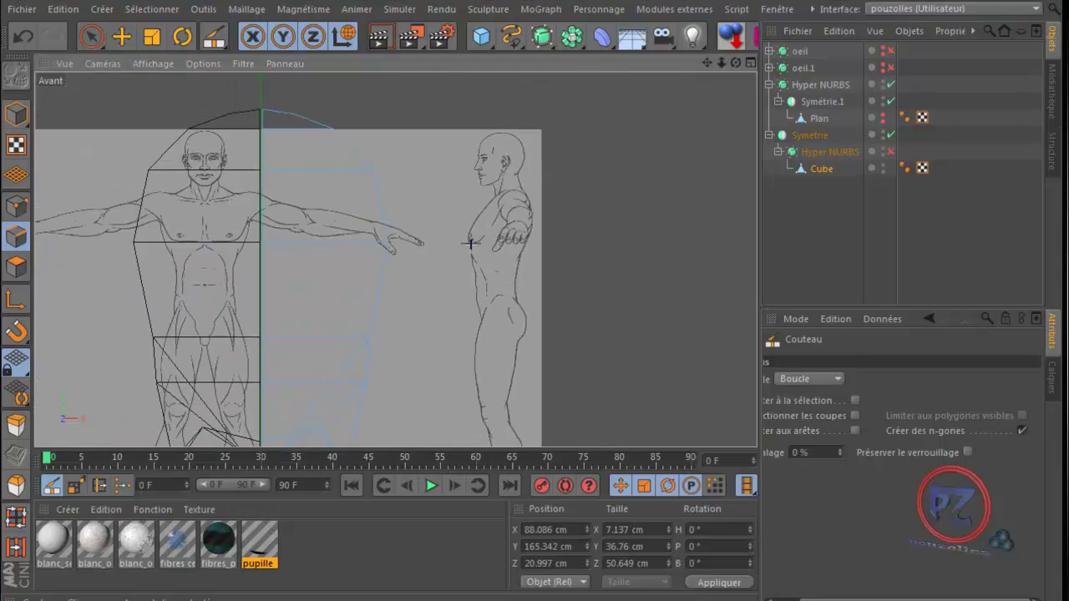
- Examine the whole body mesh against the blueprint in the front view and look through the Nouveau dossier image folder
scroll(469, 242, down, 5)
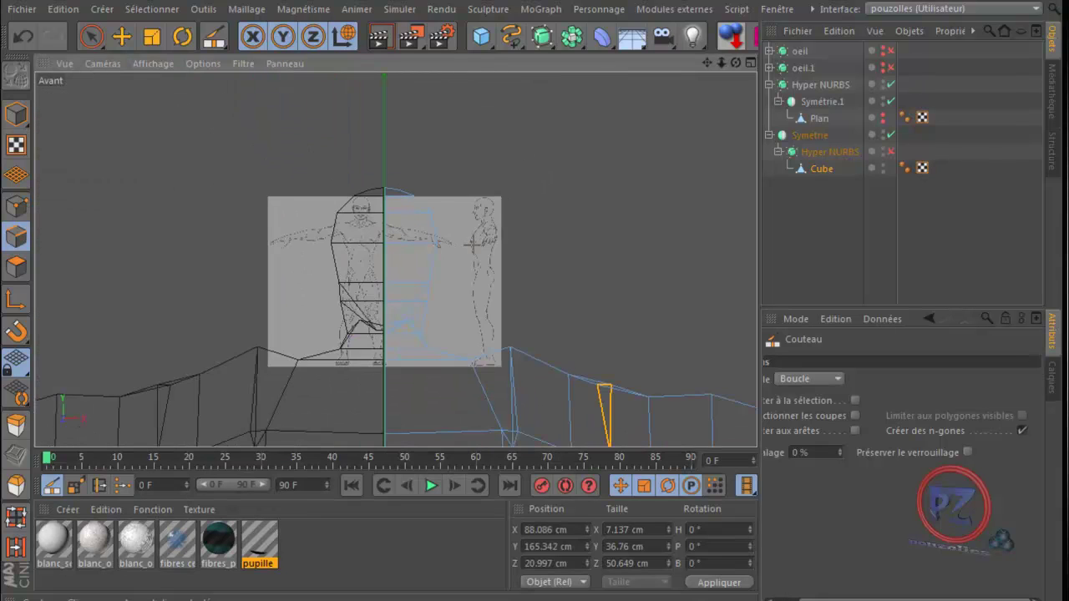
scroll(472, 244, down, 8)
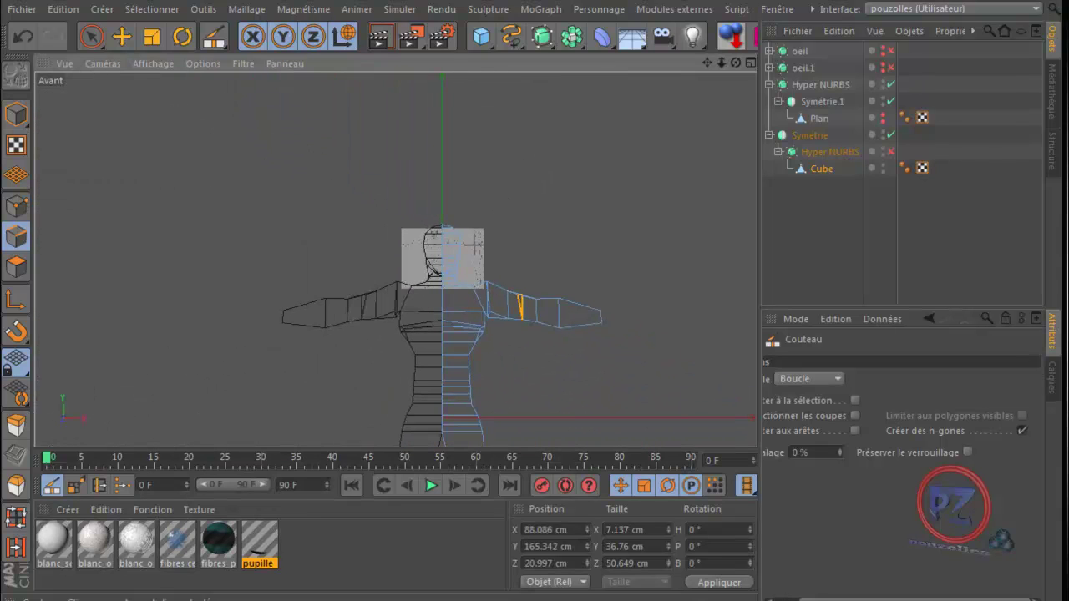
drag(707, 62, 532, 374)
scroll(616, 234, down, 4)
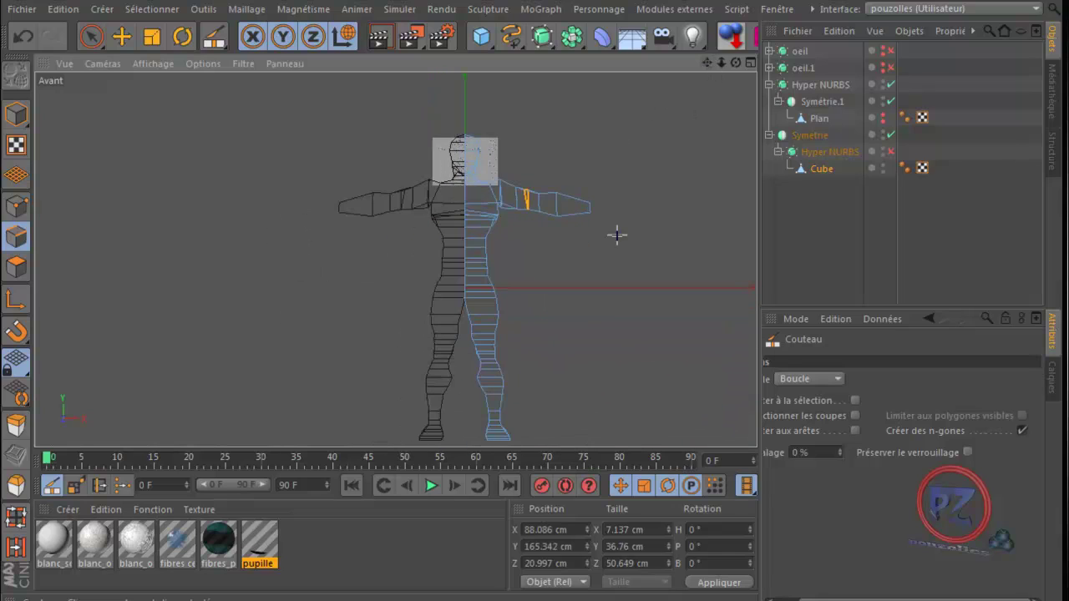
drag(706, 63, 529, 373)
key(alt+Tab)
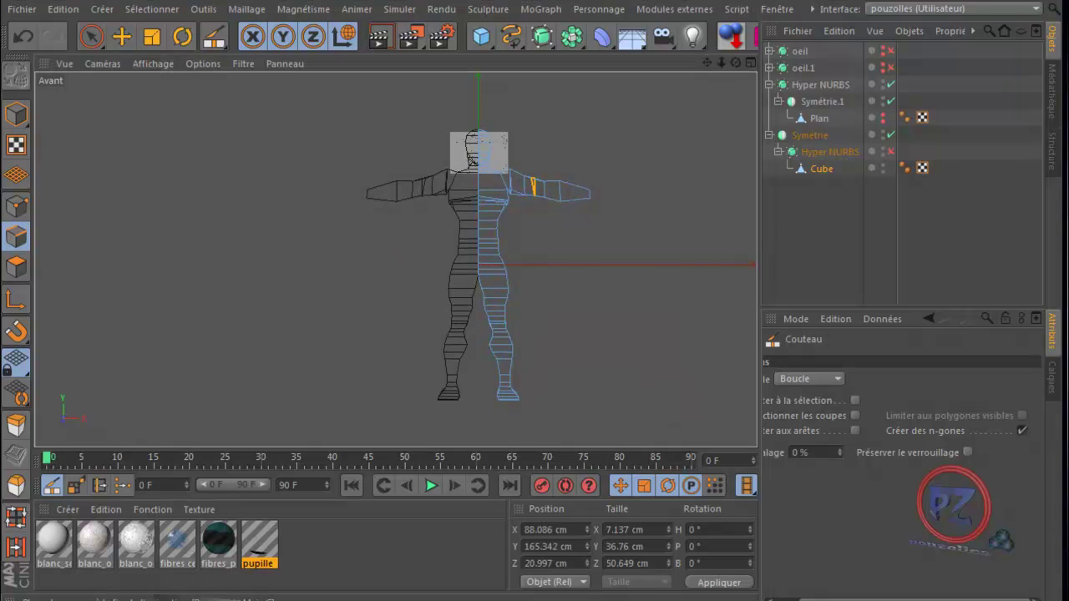
drag(553, 234, 432, 291)
drag(476, 532, 454, 248)
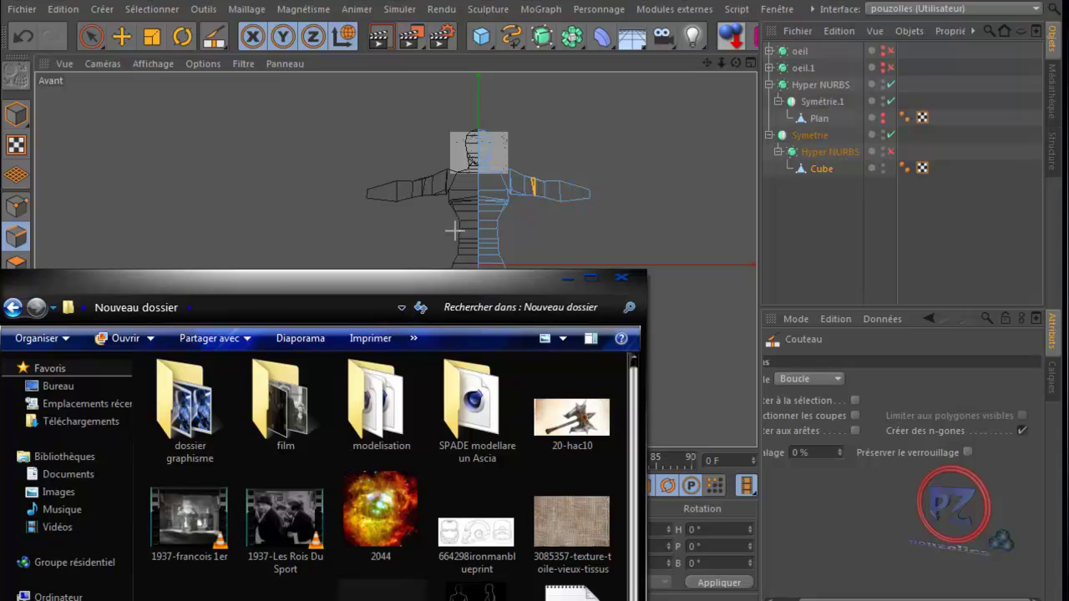
click(589, 278)
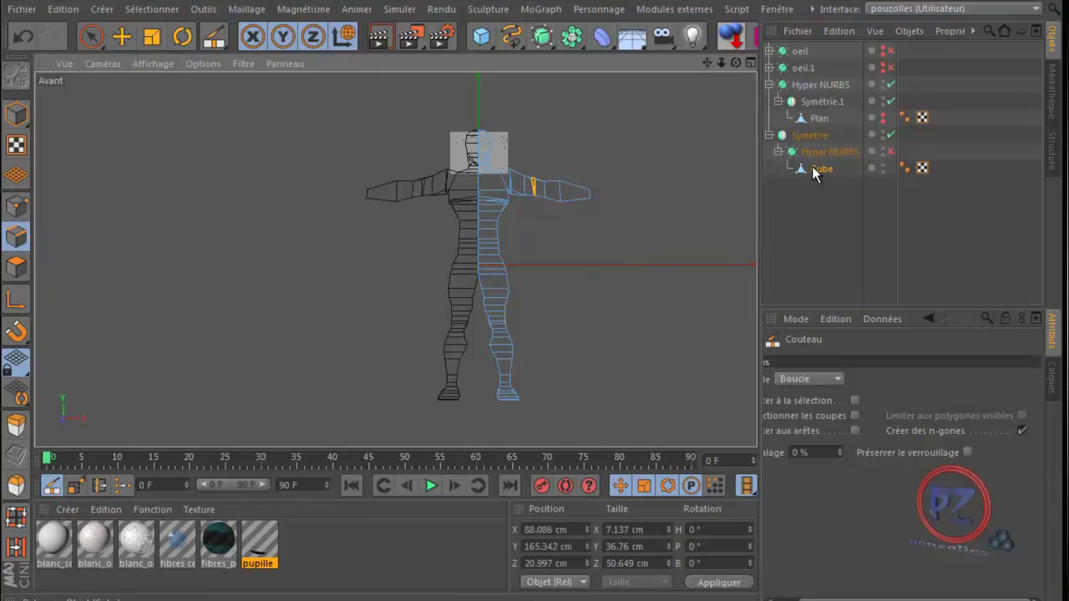
- Set the transparency of the right view's blueprint background to 99 %
click(128, 41)
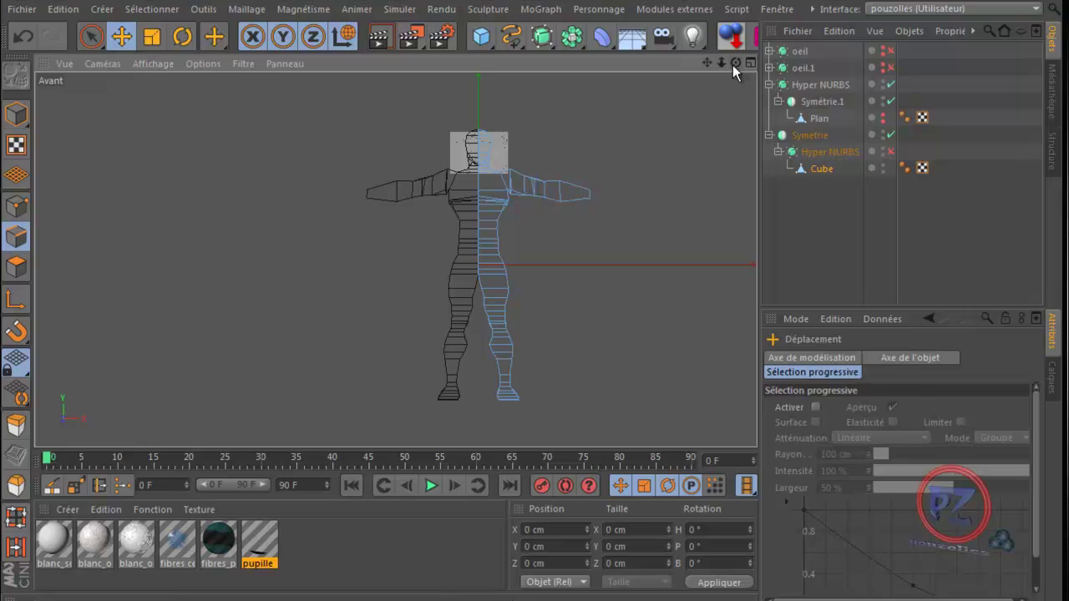
middle_click(285, 333)
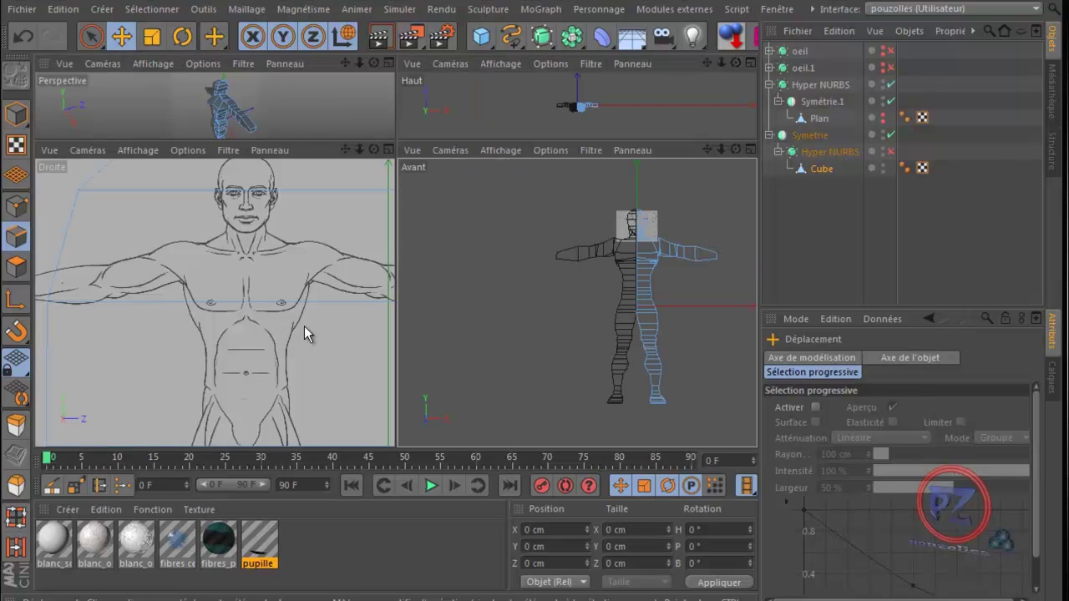
middle_click(304, 326)
scroll(472, 291, down, 6)
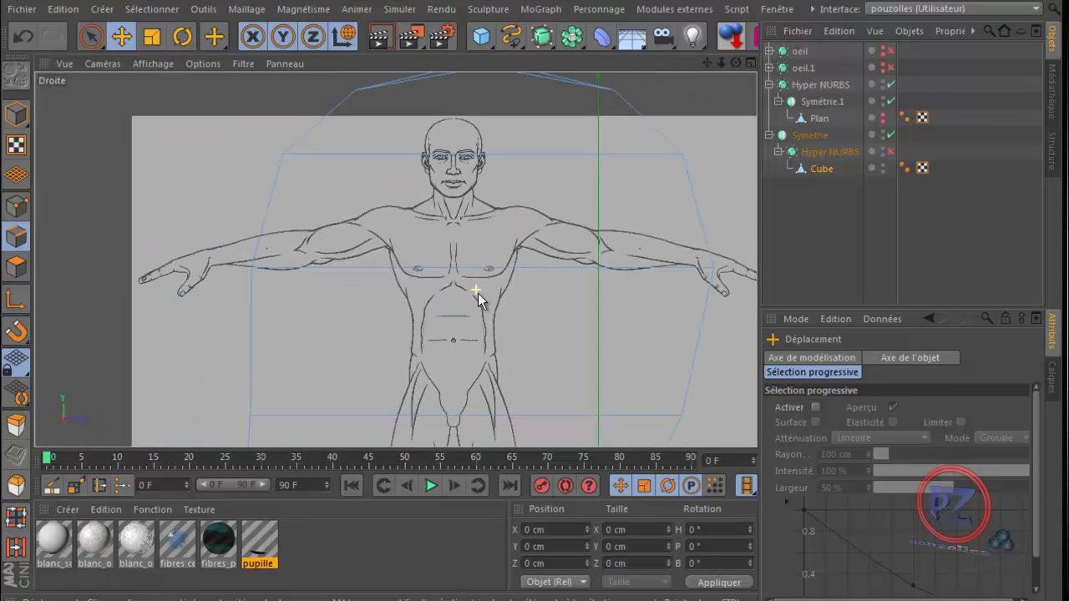
scroll(493, 295, down, 8)
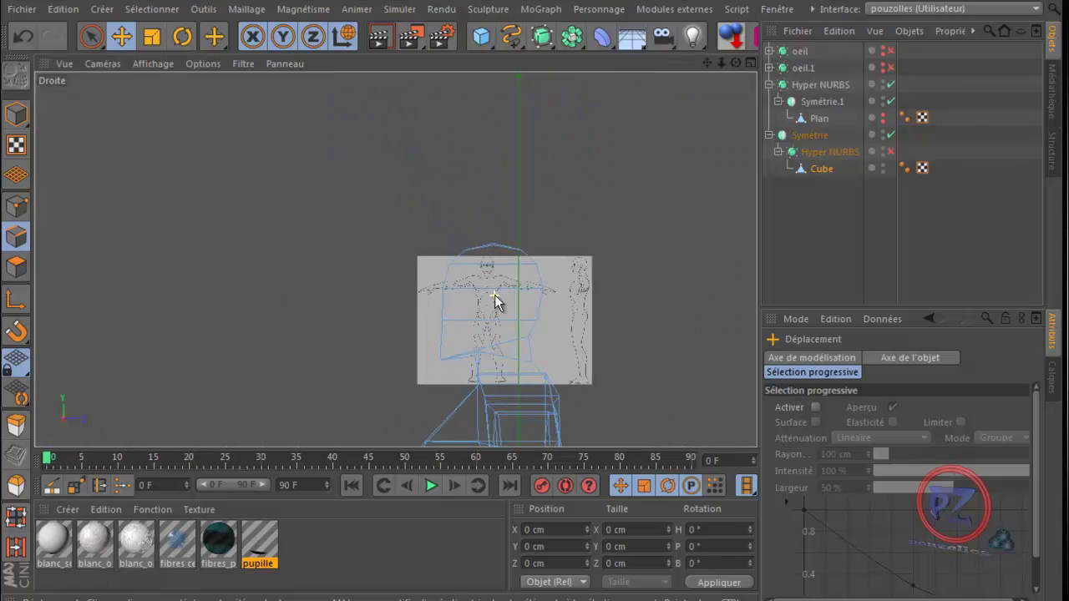
drag(706, 62, 531, 382)
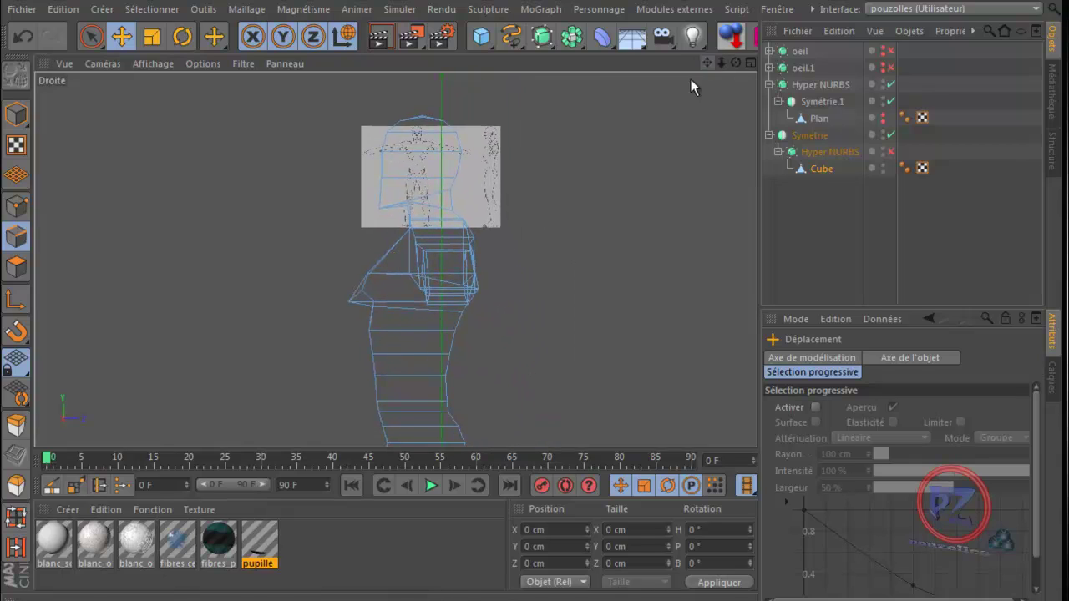
click(209, 65)
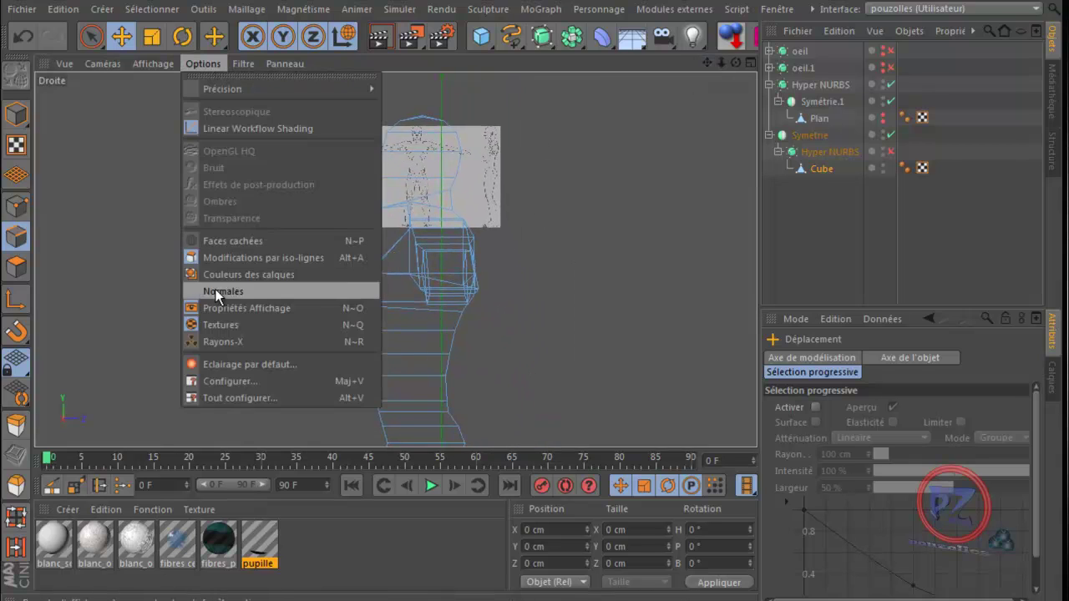
click(227, 381)
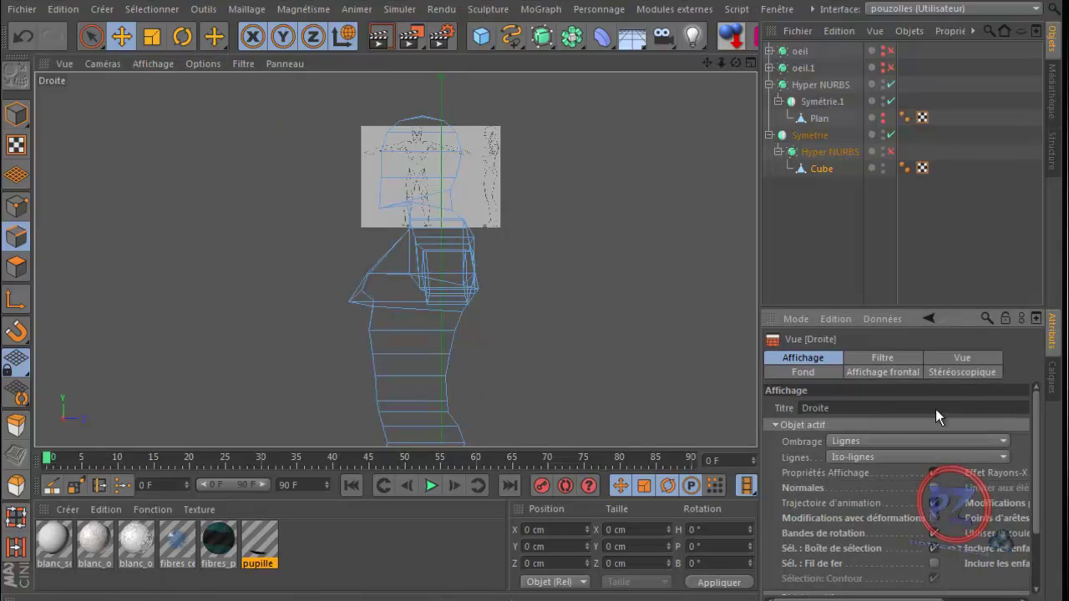
click(806, 373)
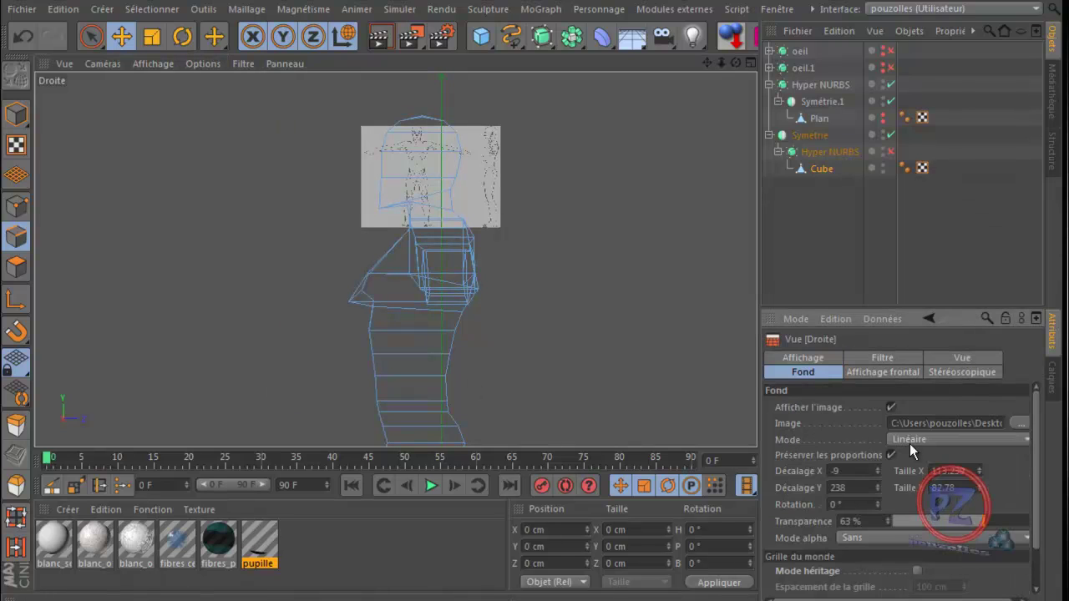
drag(927, 519, 1044, 520)
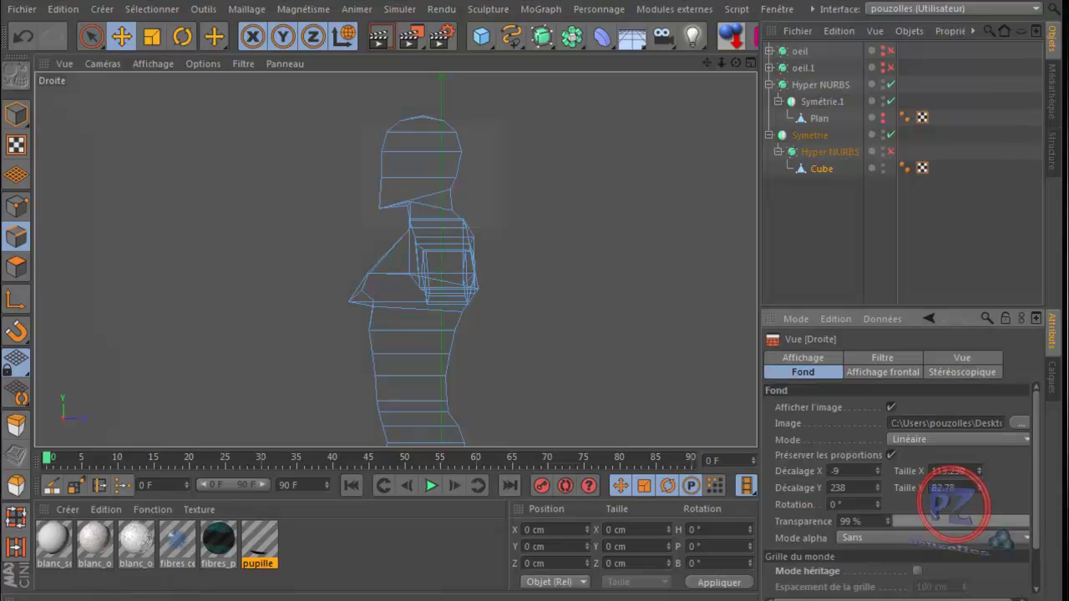
- Set the transparency of the front view's blueprint background to 99 %
middle_click(506, 203)
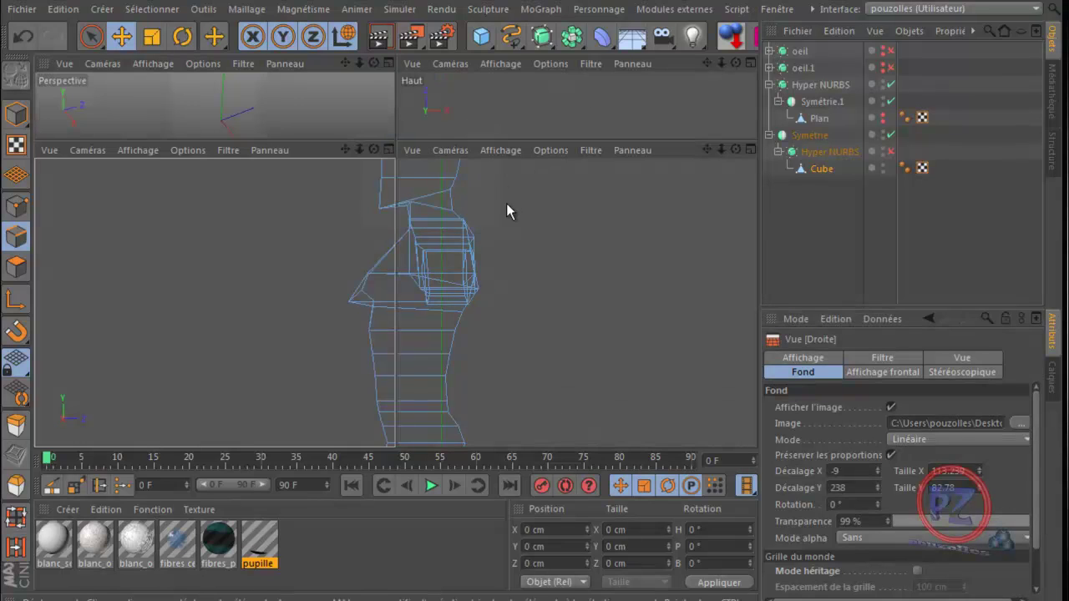
middle_click(515, 285)
mouse_move(1020, 522)
mouse_down()
mouse_move(1004, 526)
mouse_move(1039, 523)
mouse_up()
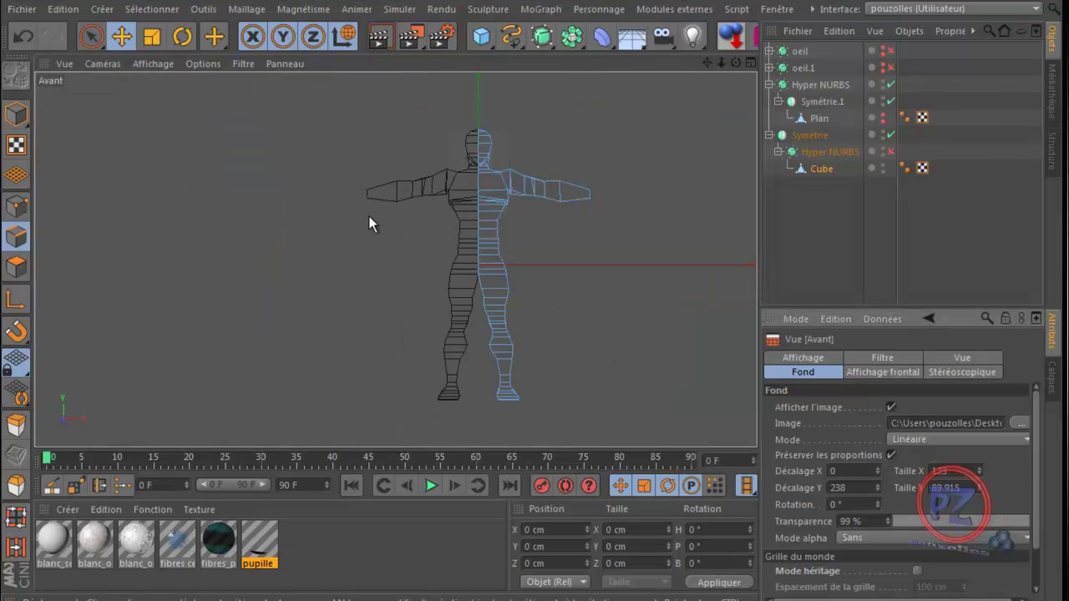
- Return to the right view and put the Cube mesh in point mode
middle_click(236, 298)
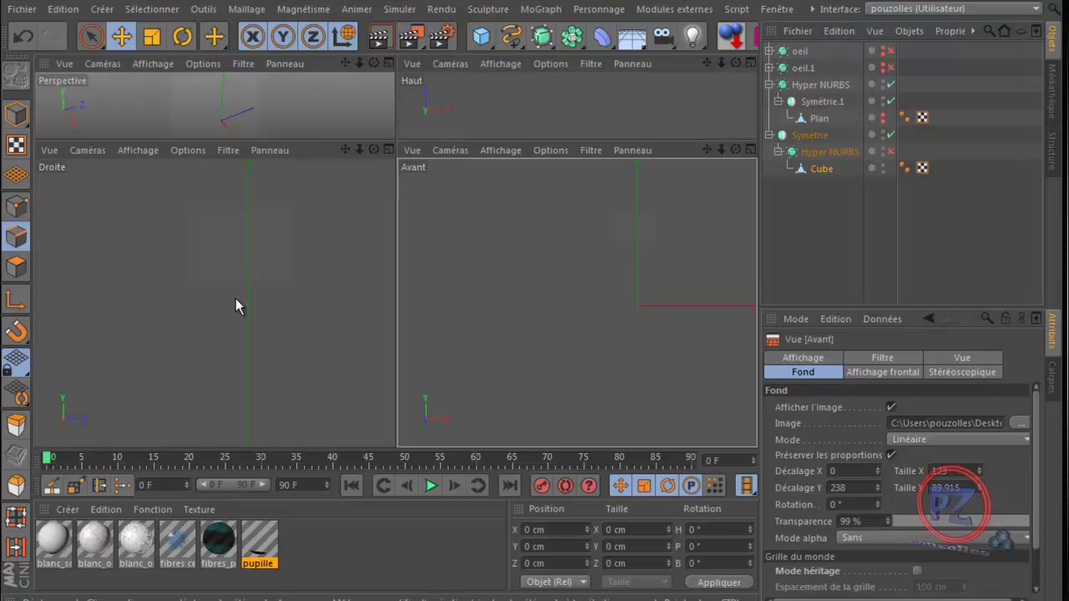
middle_click(235, 305)
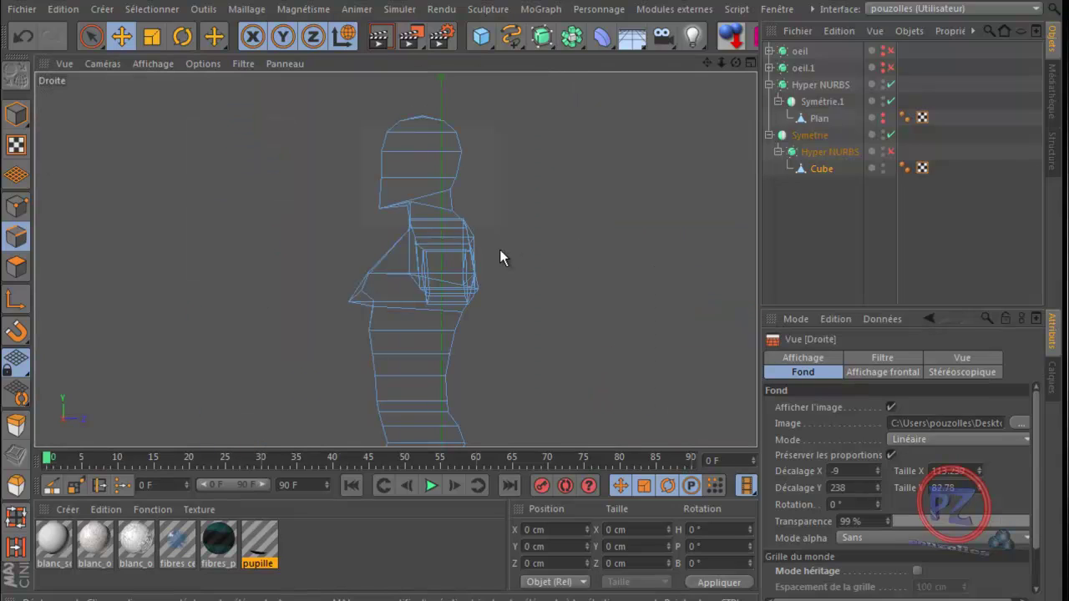
scroll(499, 254, down, 2)
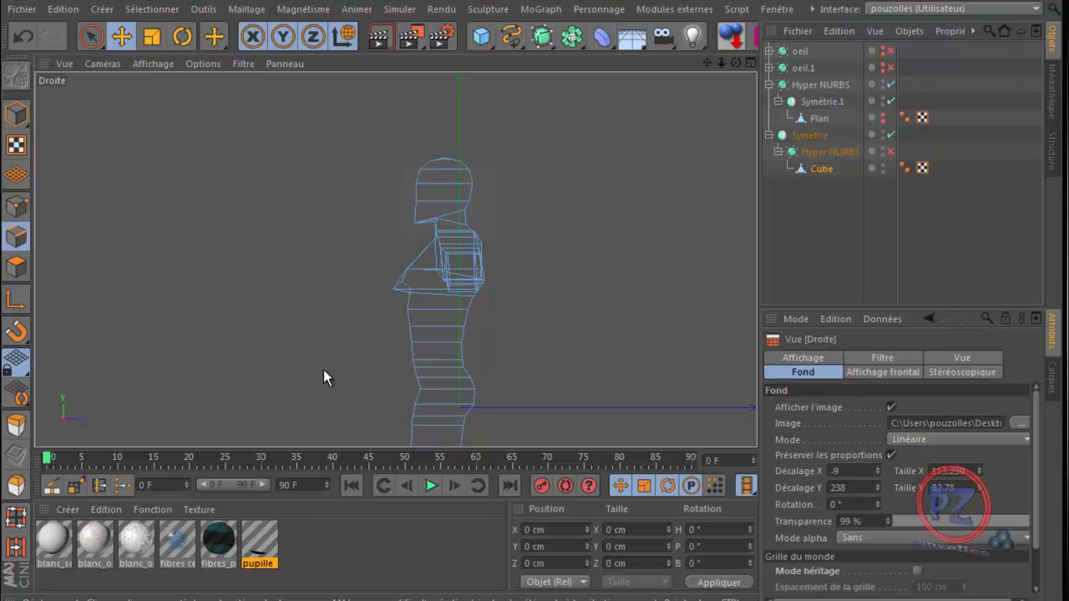
key(Return)
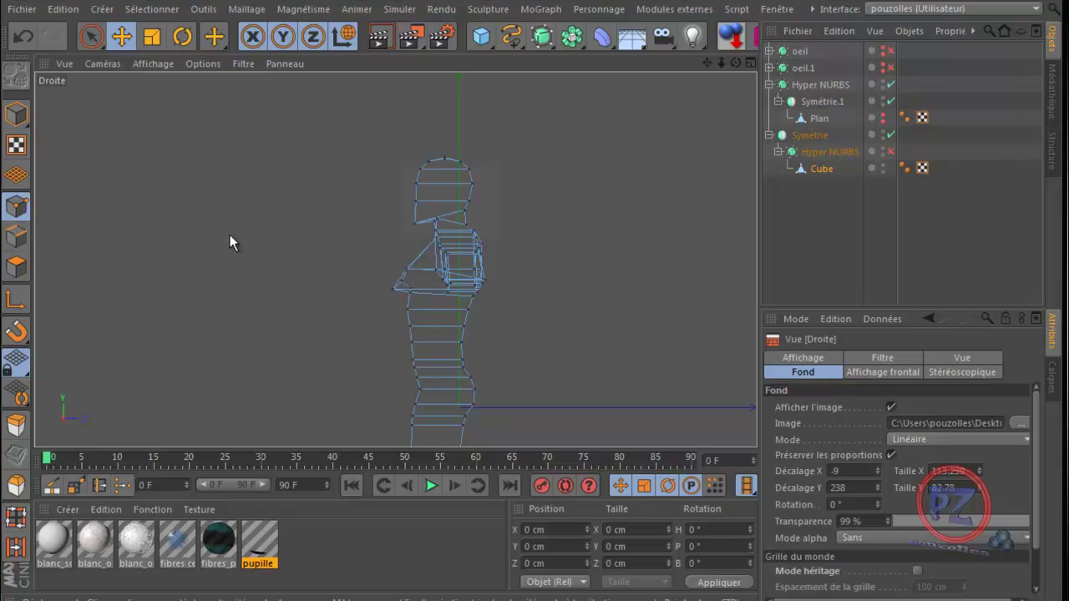
- Try a Knife loop cut down the side of the head and shoulder in the right view, and undo it
key(k)
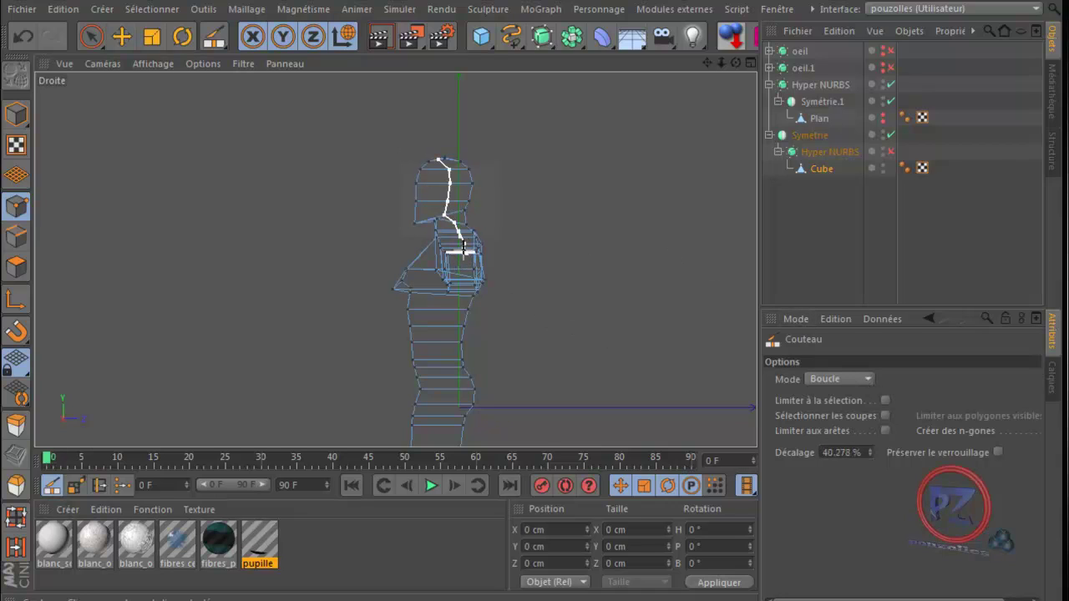
scroll(464, 248, up, 10)
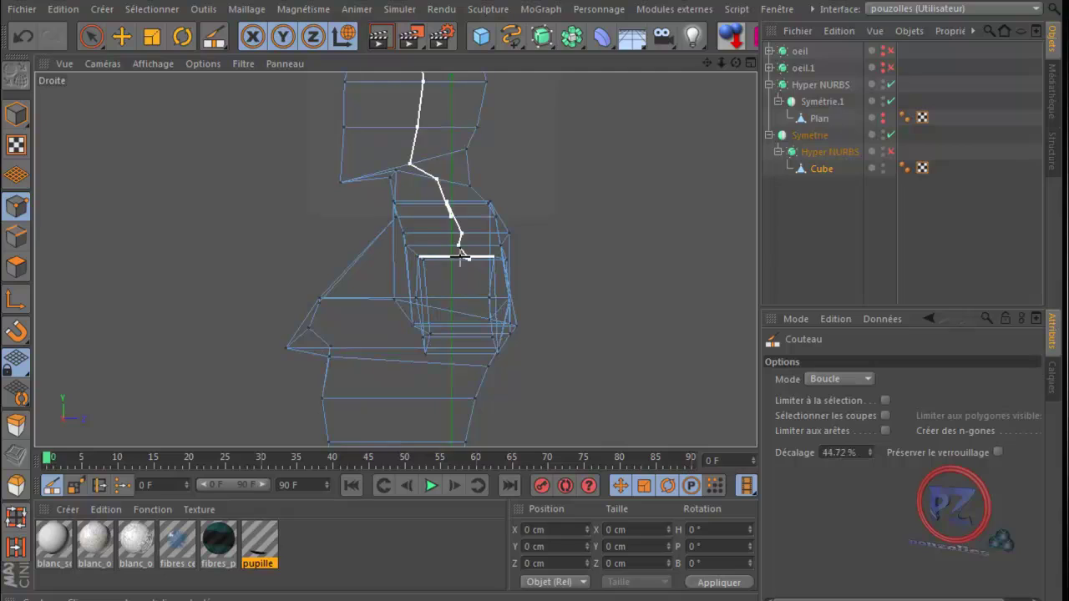
click(460, 256)
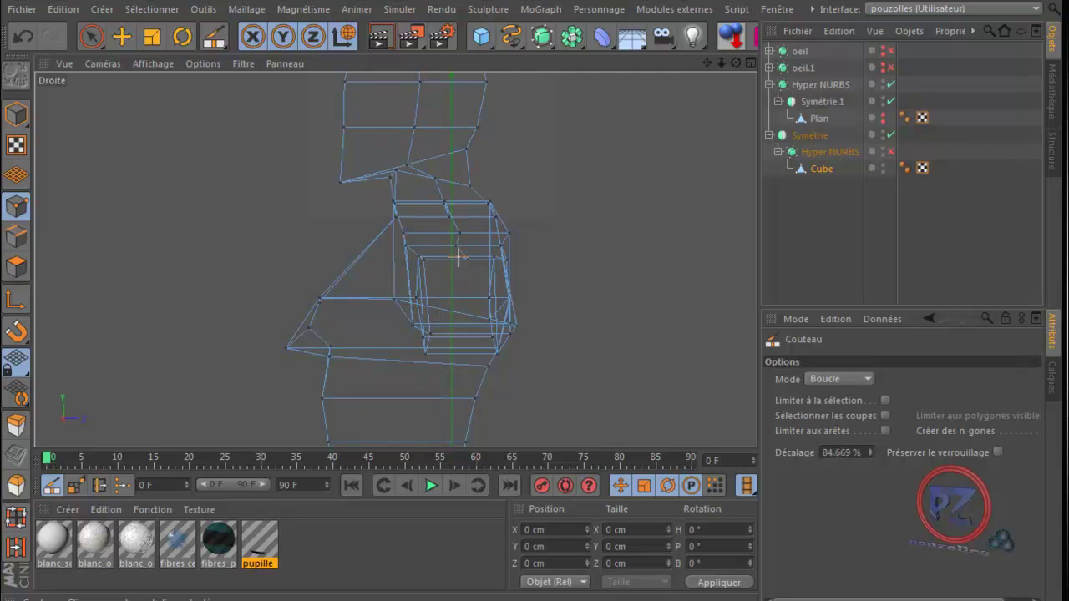
drag(738, 58, 532, 374)
middle_click(177, 252)
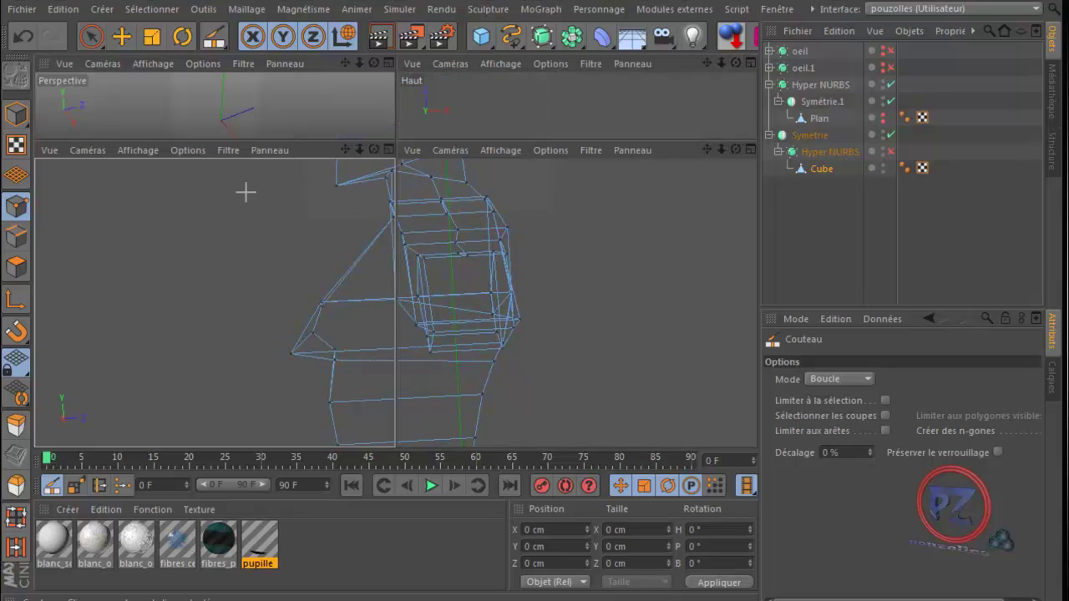
key(F1)
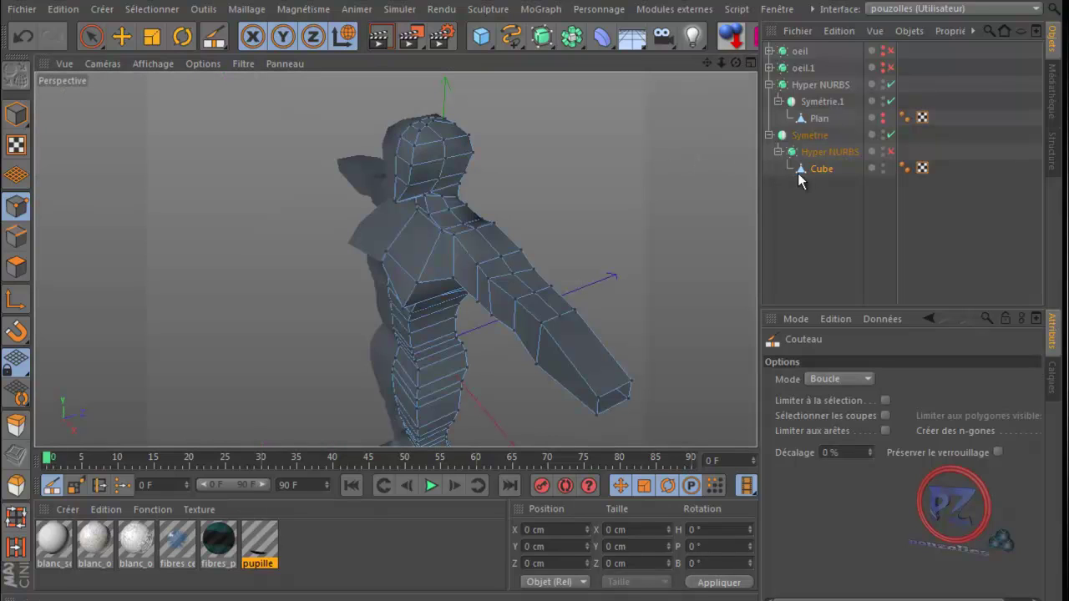
key(ctrl+z)
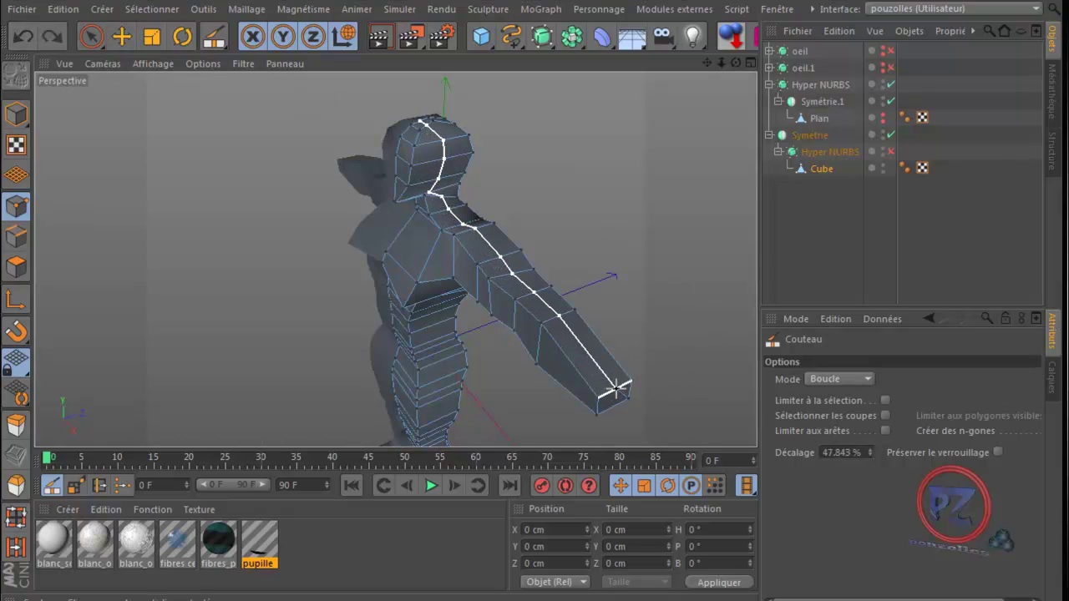
- Cut an edge loop along the middle of the arm at about 48 % offset in the perspective view and enable the Cube's Hyper NURBS
click(616, 388)
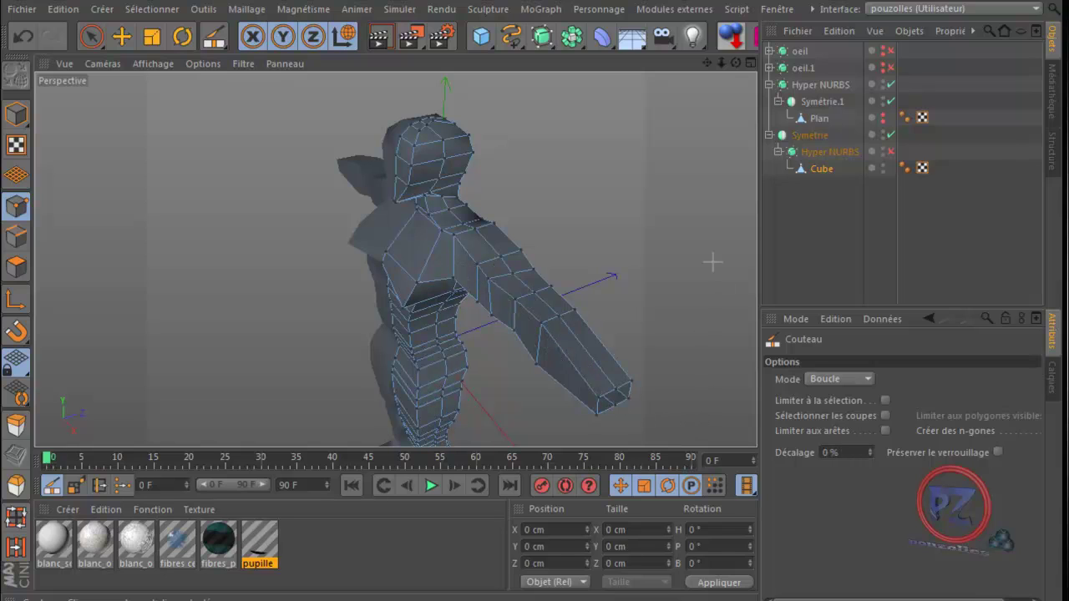
drag(735, 63, 525, 375)
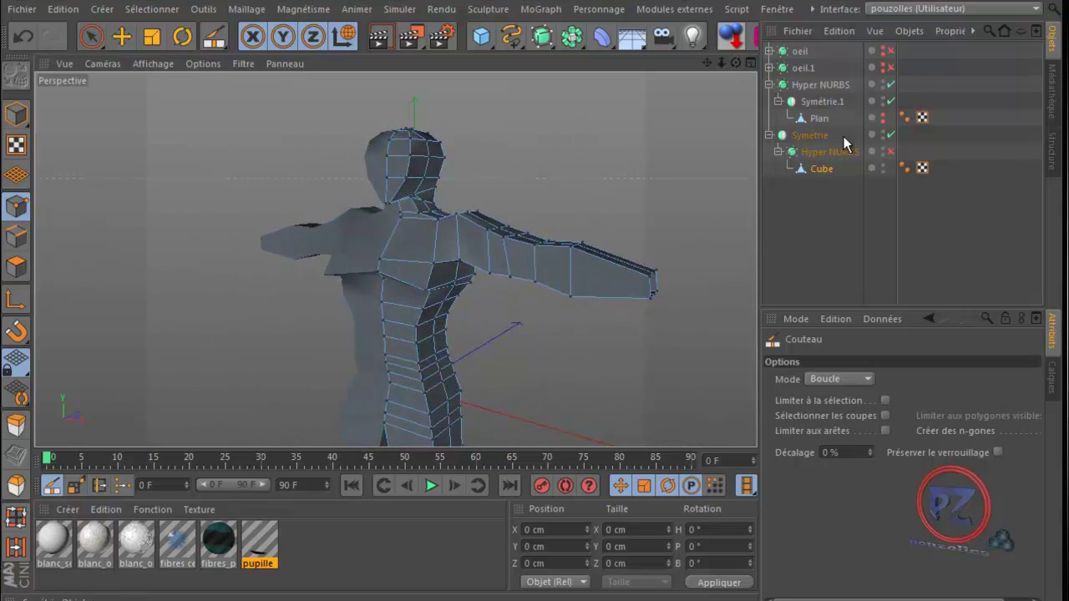
click(890, 151)
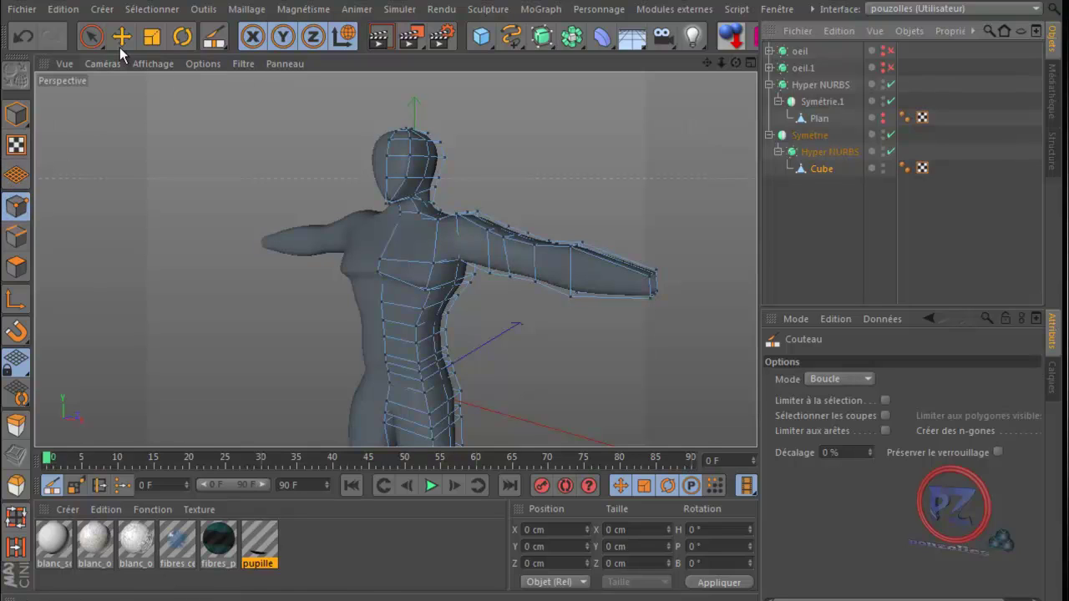
click(122, 39)
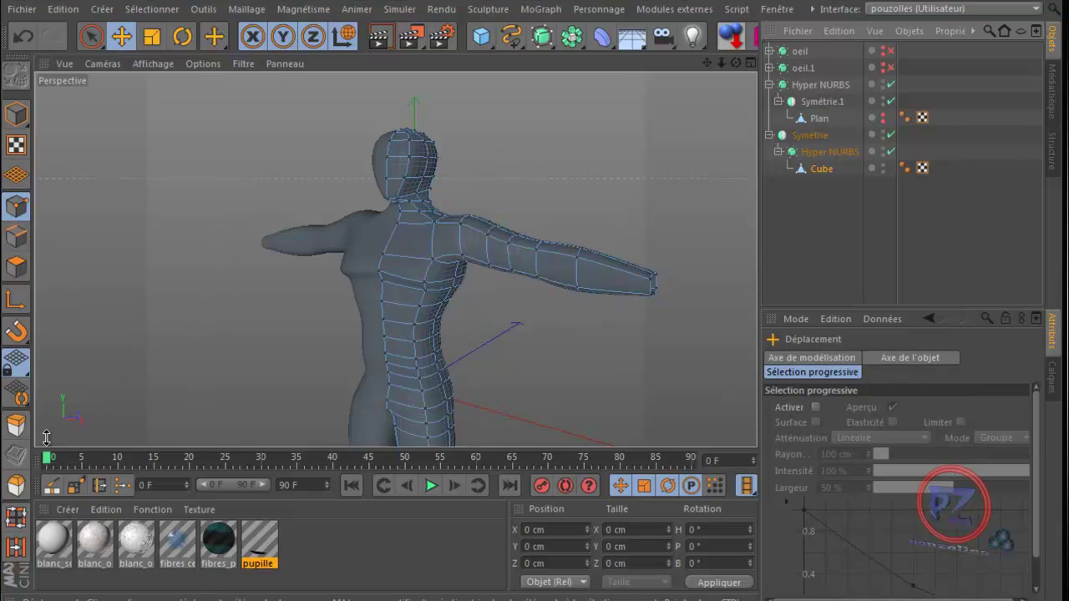
- Activate the Pinceau de sélection tool for selecting points on the Cube mesh
click(17, 518)
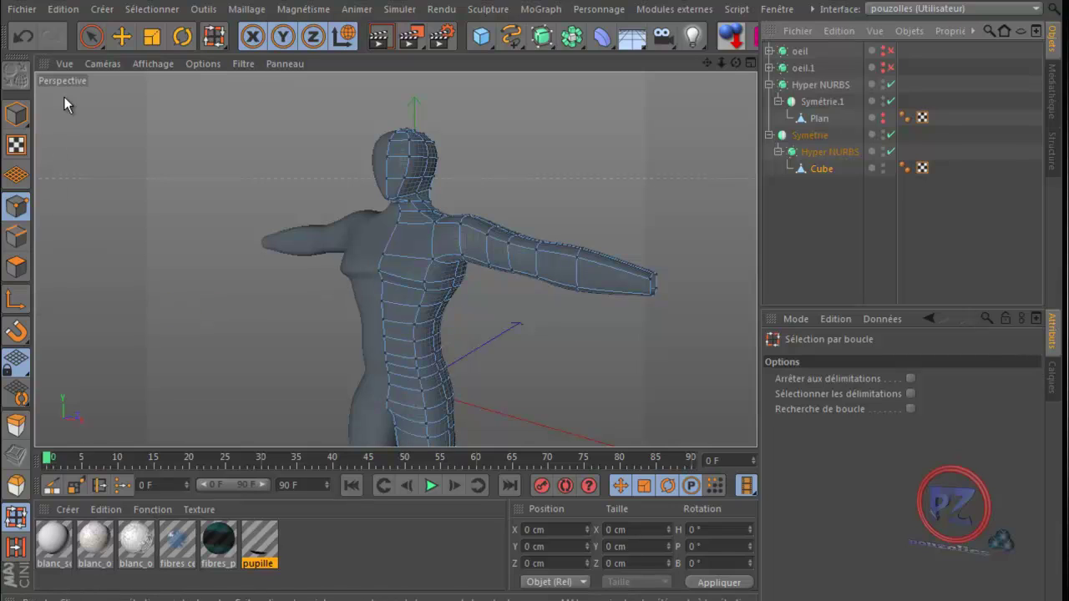
click(122, 38)
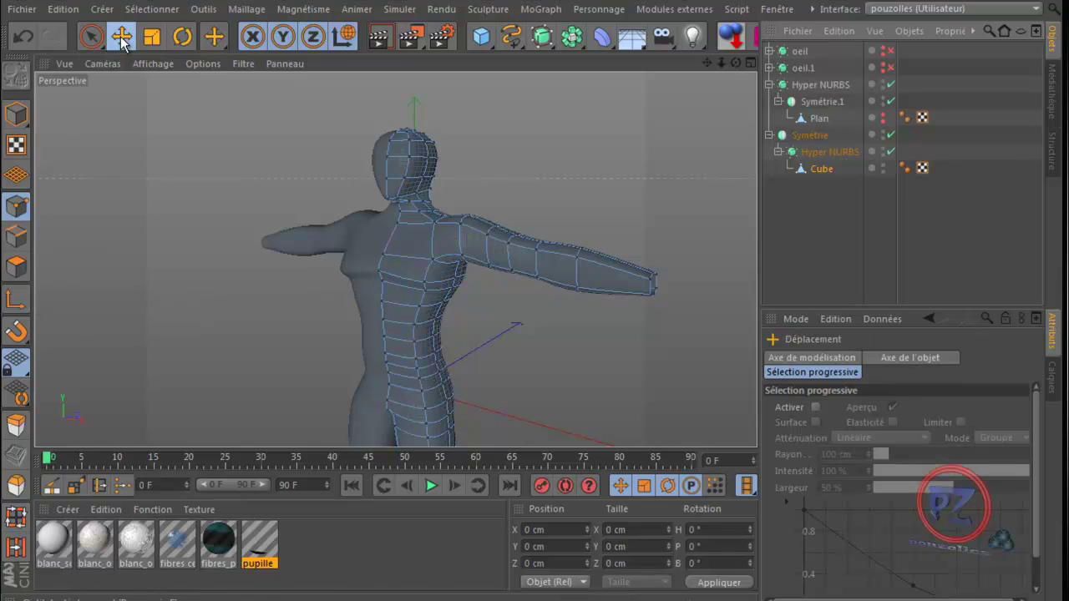
click(89, 37)
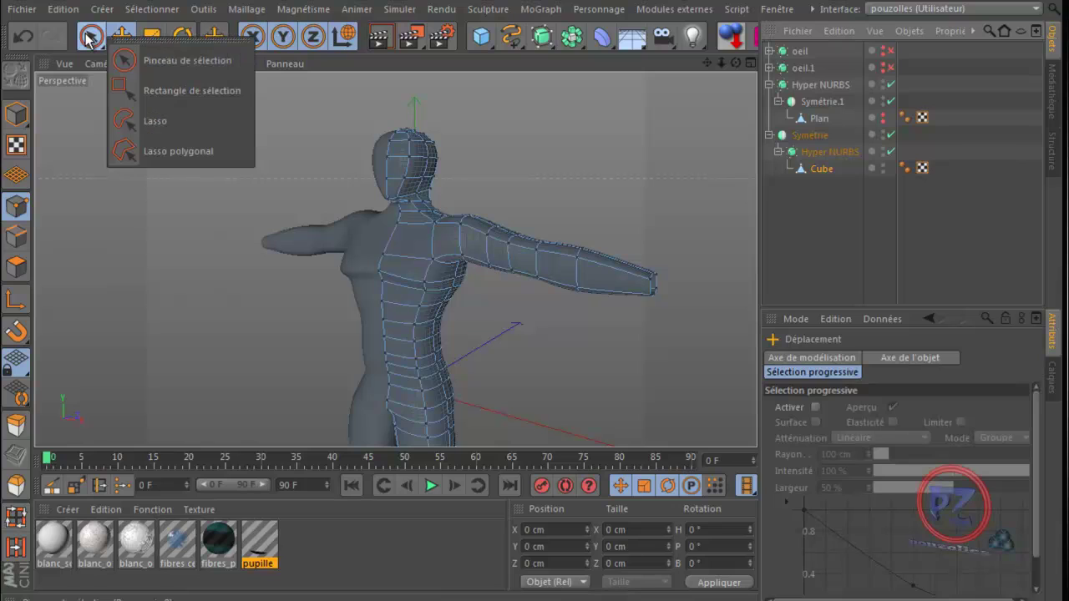
click(89, 38)
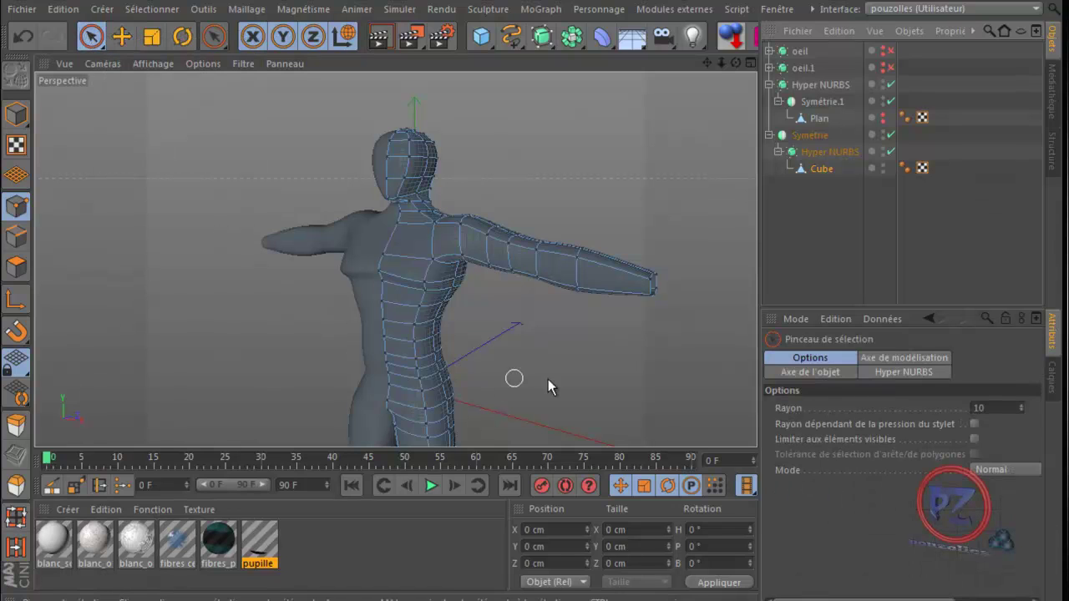
- Limit the selection to visible elements, select the front point column from chest to foot, and move it inward to about 23.2 cm on X
click(974, 438)
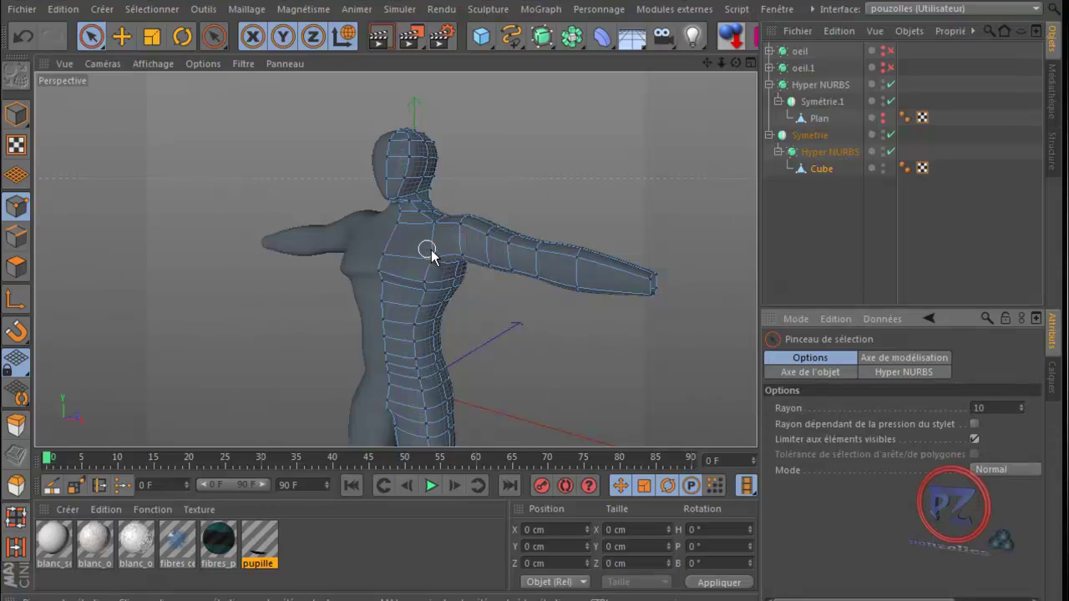
mouse_move(431, 253)
mouse_down()
mouse_move(420, 362)
mouse_move(428, 444)
mouse_up()
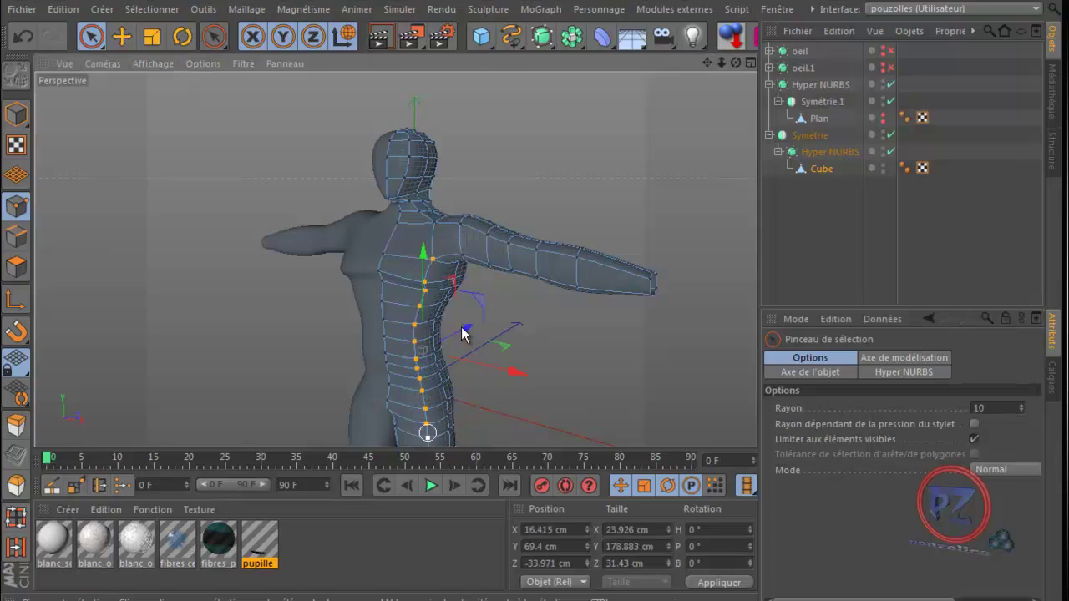
alt+middle_drag(532, 374, 532, 373)
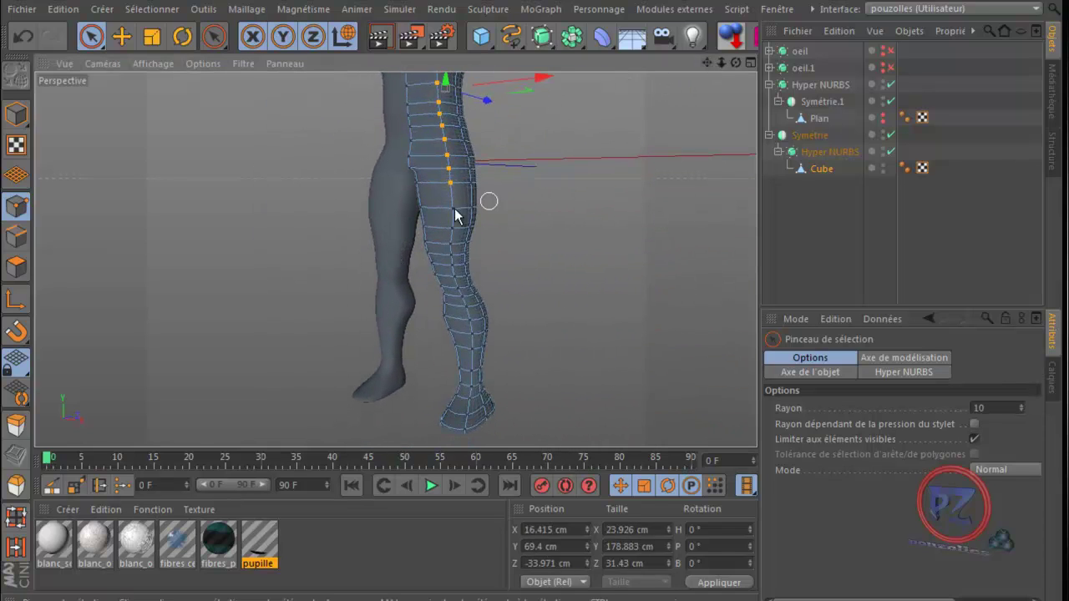
drag(456, 208, 467, 418)
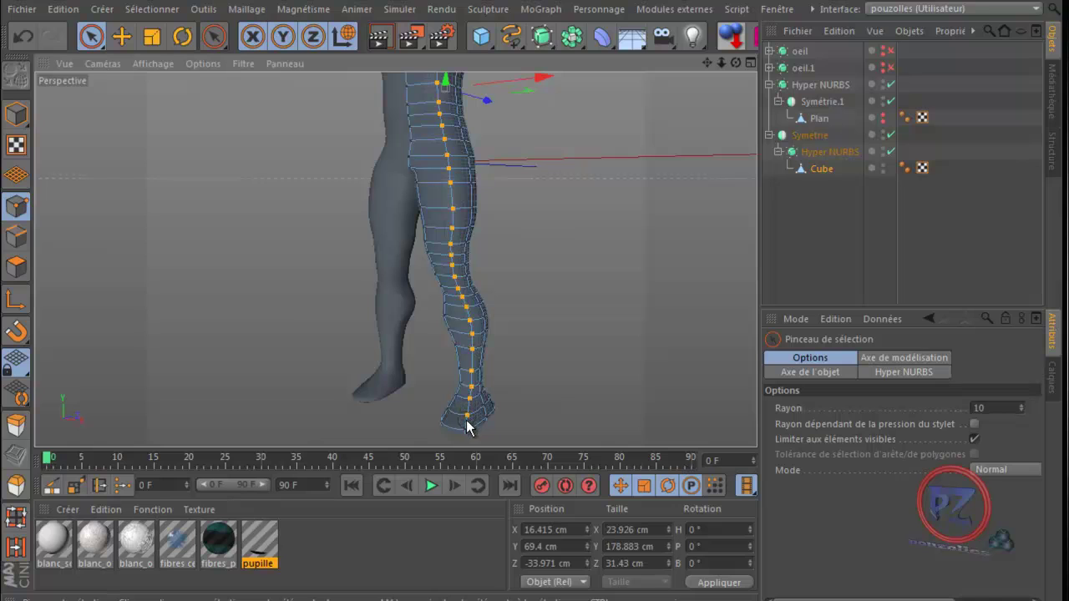
drag(734, 63, 535, 387)
drag(711, 64, 541, 346)
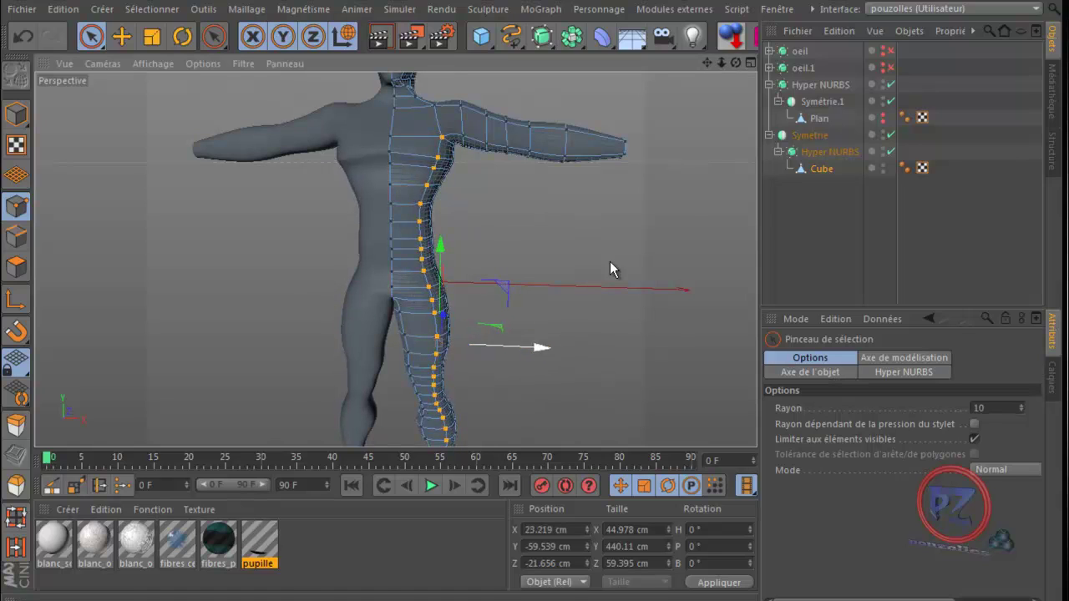
- Select the middle point column down the back and rear leg to the heel and move it inward to about 22.5 cm on X
drag(733, 62, 530, 376)
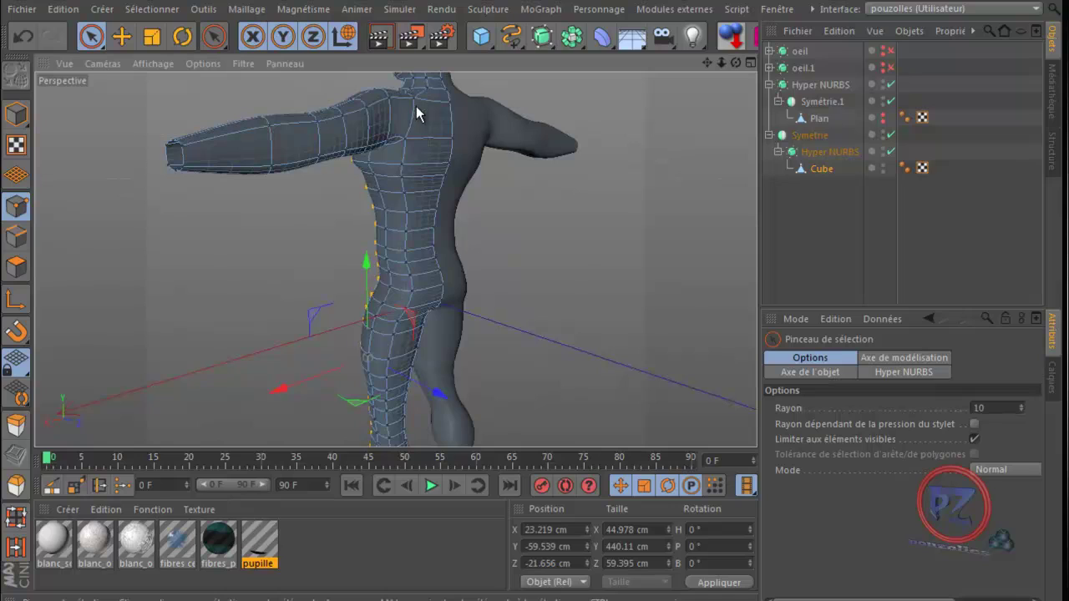
drag(405, 179, 405, 204)
mouse_move(411, 283)
mouse_down()
mouse_move(390, 394)
mouse_move(394, 446)
mouse_up()
drag(707, 63, 627, 137)
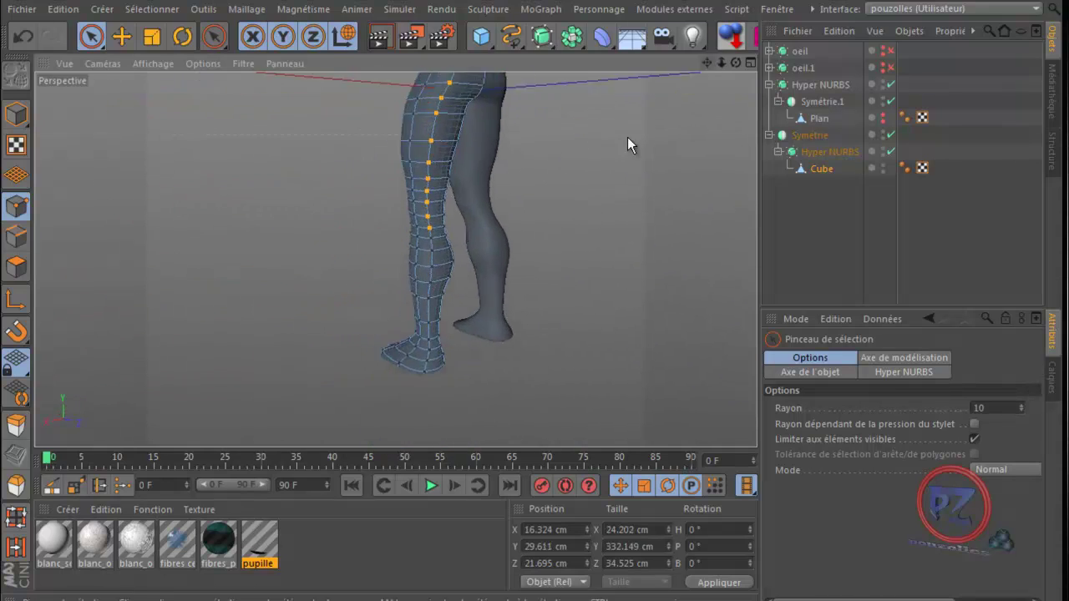
shift+click(430, 239)
shift+drag(432, 254, 434, 312)
shift+drag(428, 370, 441, 375)
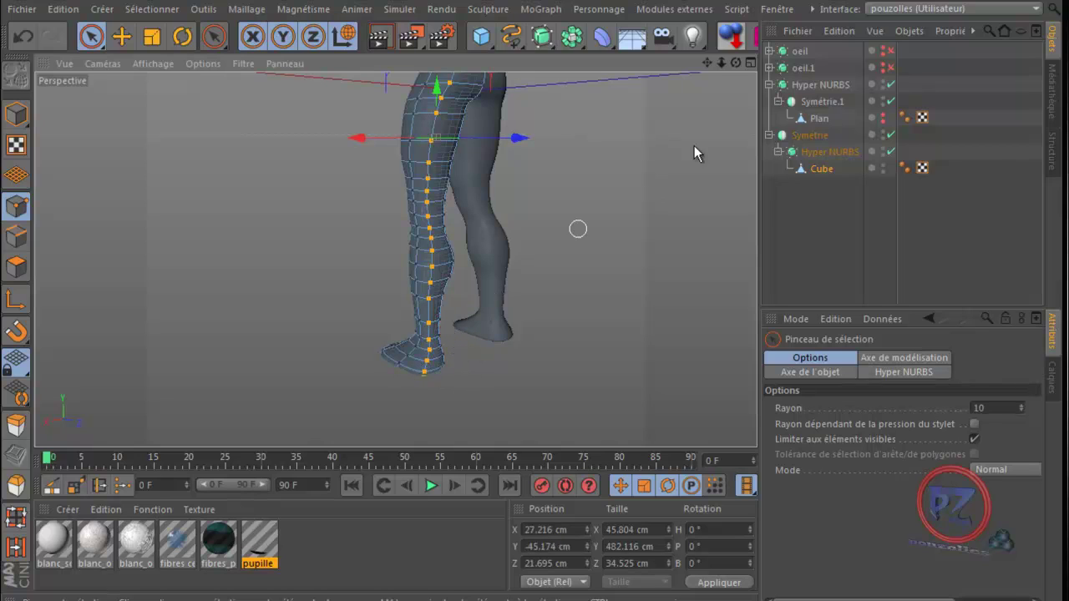
drag(735, 61, 531, 376)
drag(344, 138, 358, 147)
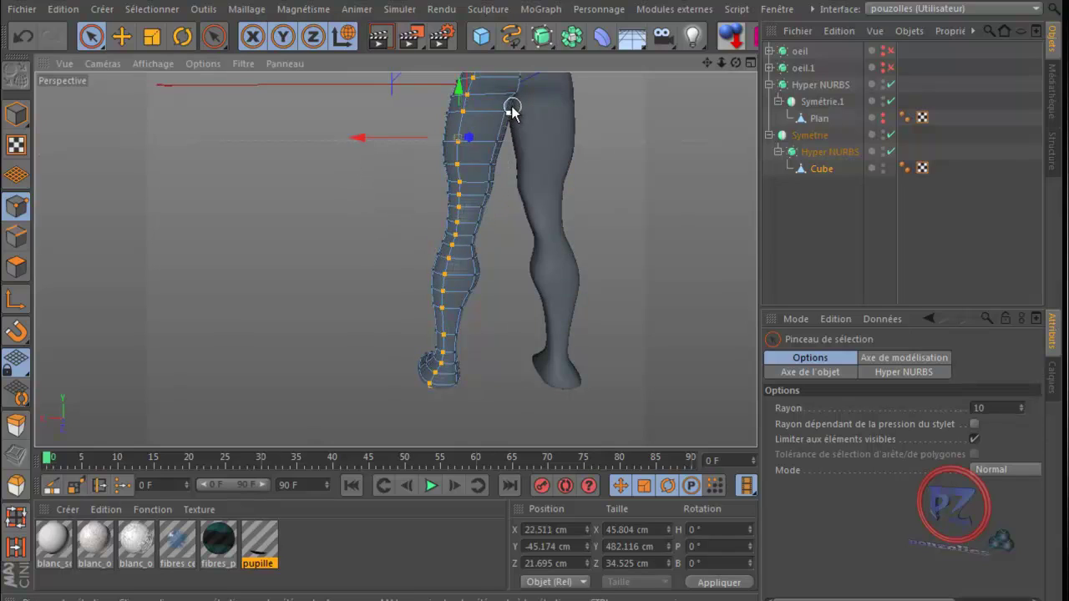
- Select the inner-leg point column from crotch to heel, without the stray ankle points, and move it outward to about 2.3 cm on X
drag(506, 102, 493, 159)
drag(474, 237, 459, 333)
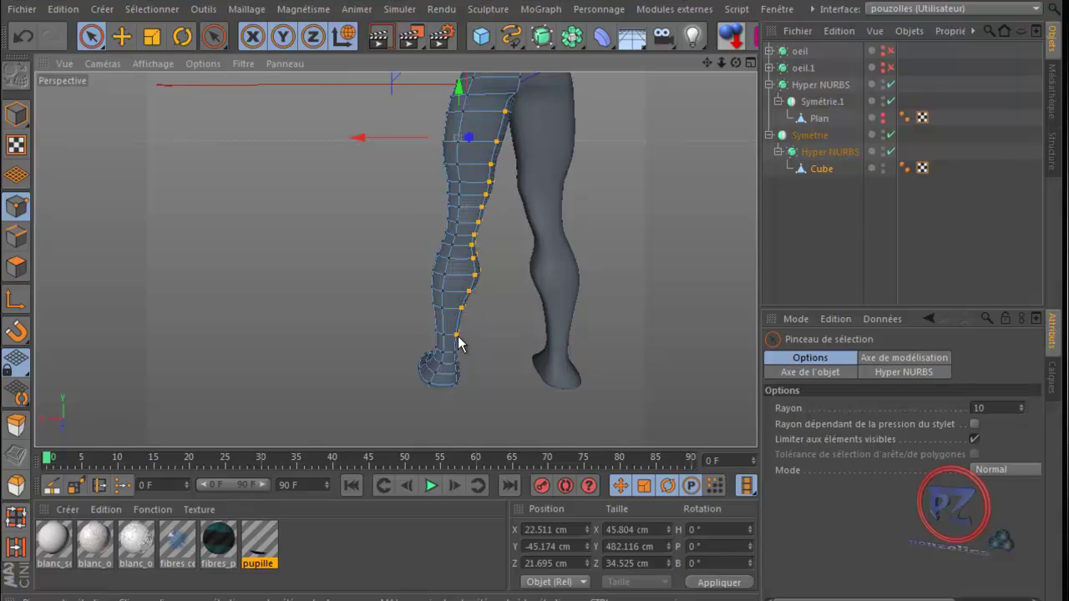
drag(459, 396, 460, 398)
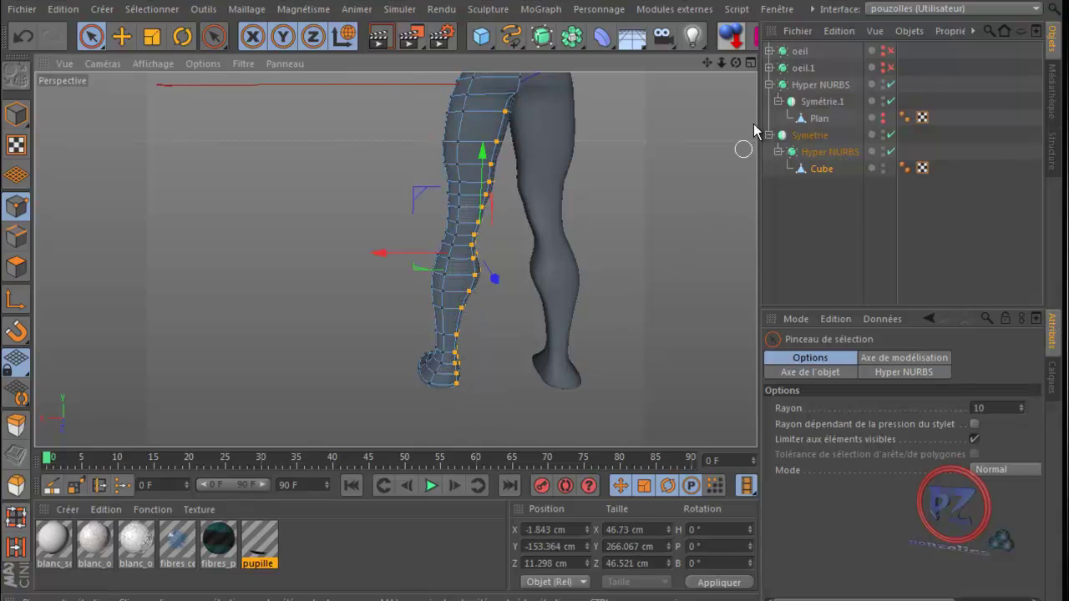
drag(735, 63, 532, 375)
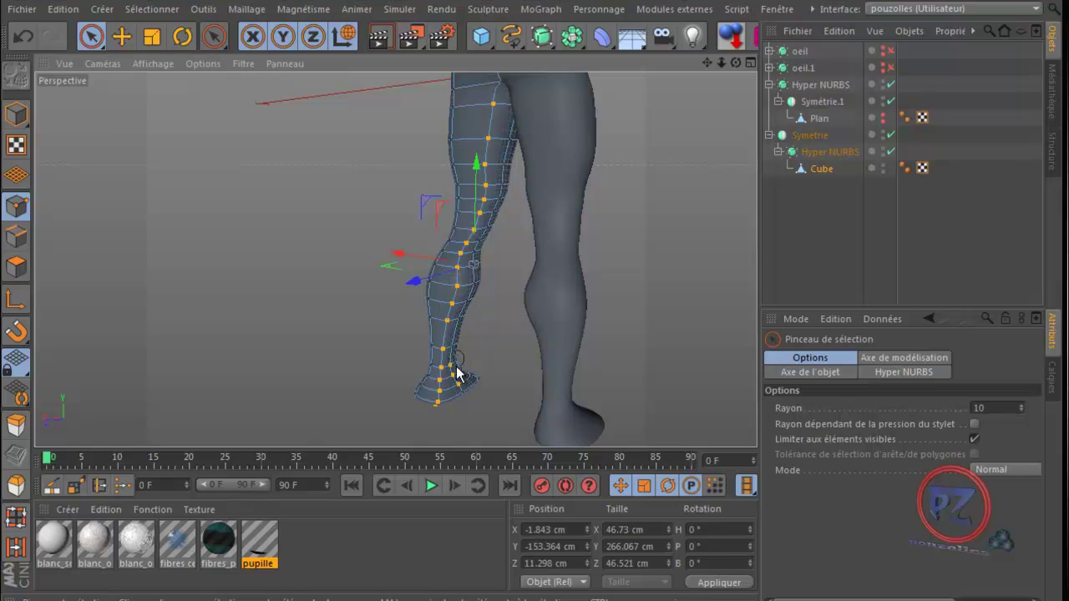
ctrl+click(460, 398)
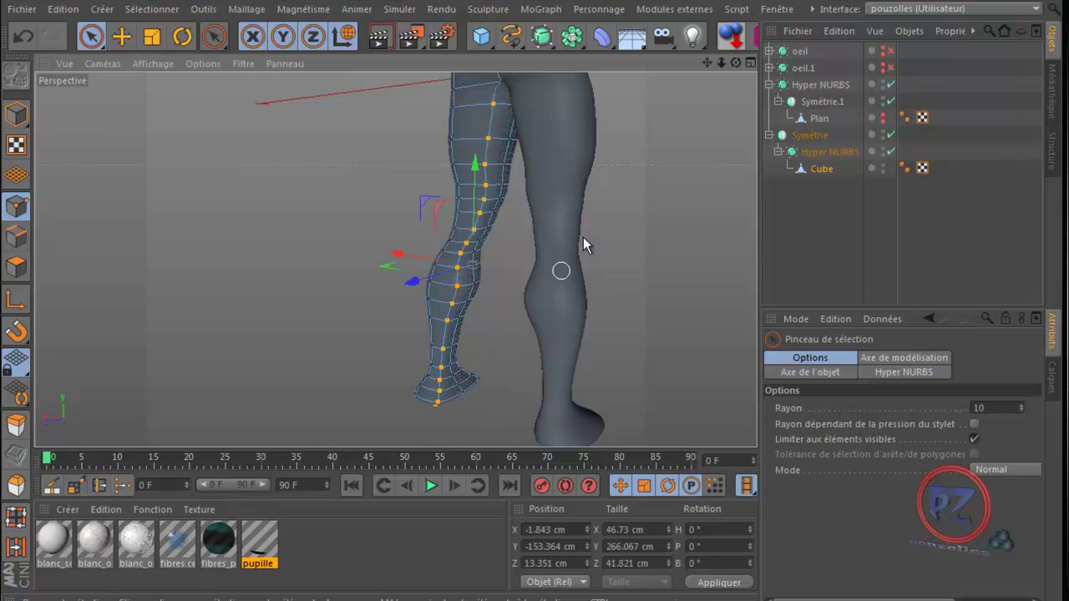
drag(735, 64, 537, 375)
drag(385, 254, 383, 253)
- Select the front inner-leg point column from thigh to foot, move it outward to about 5.6 cm on X, and clear the selection
drag(736, 63, 529, 381)
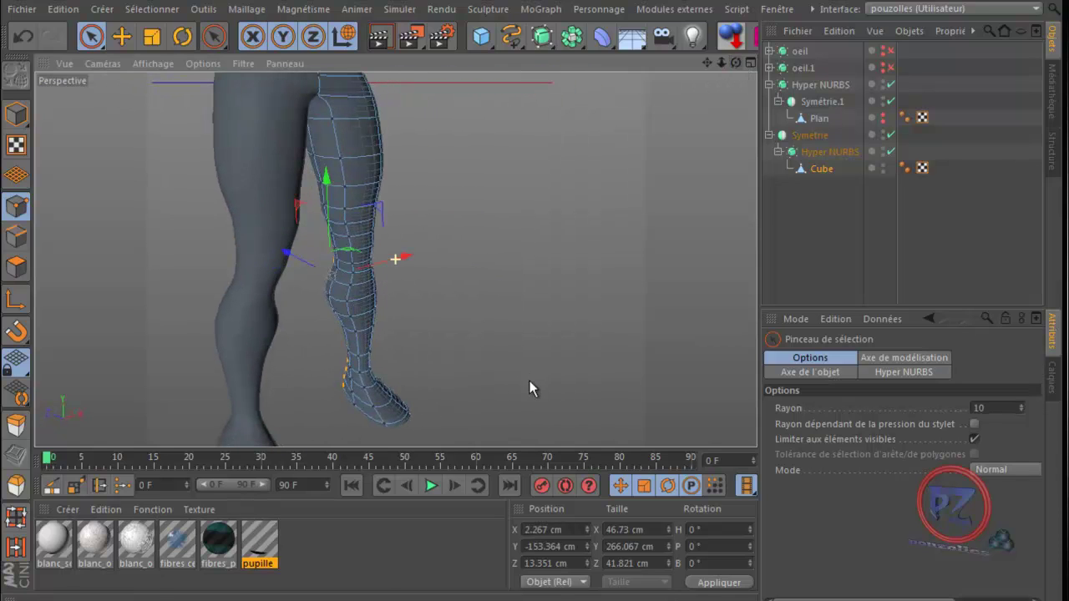
click(334, 124)
shift+click(340, 159)
mouse_move(351, 257)
shift+mouse_down()
mouse_move(350, 328)
mouse_move(386, 426)
shift+mouse_up()
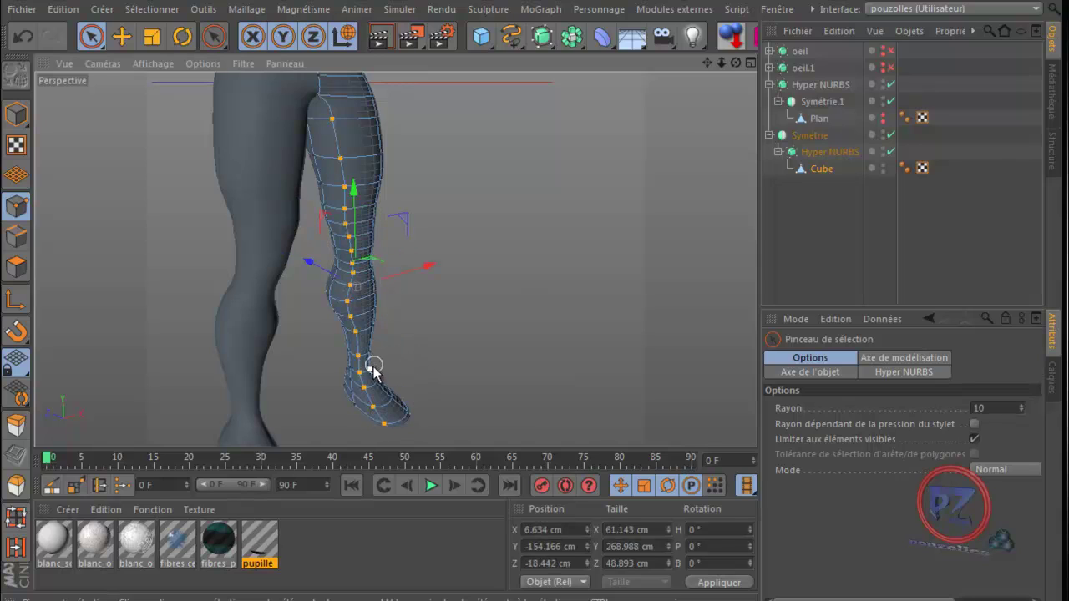
ctrl+click(400, 370)
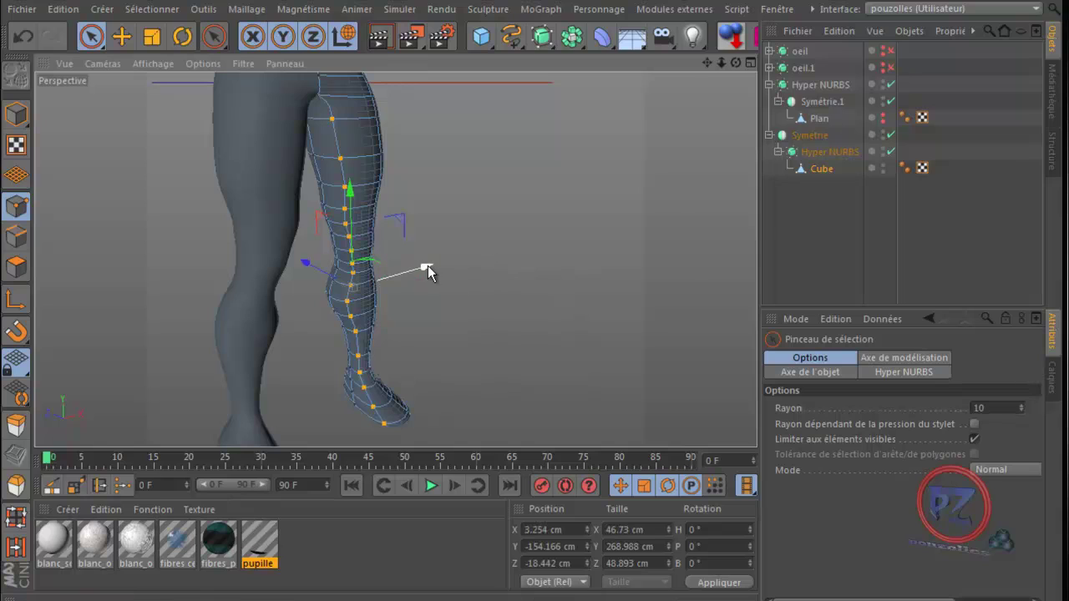
drag(427, 265, 434, 265)
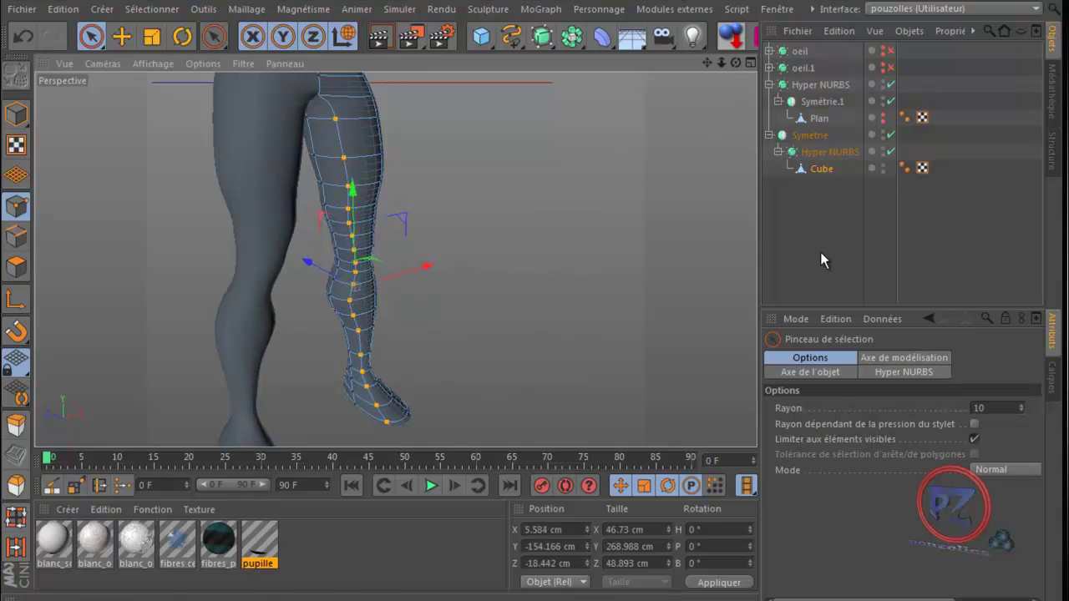
click(613, 232)
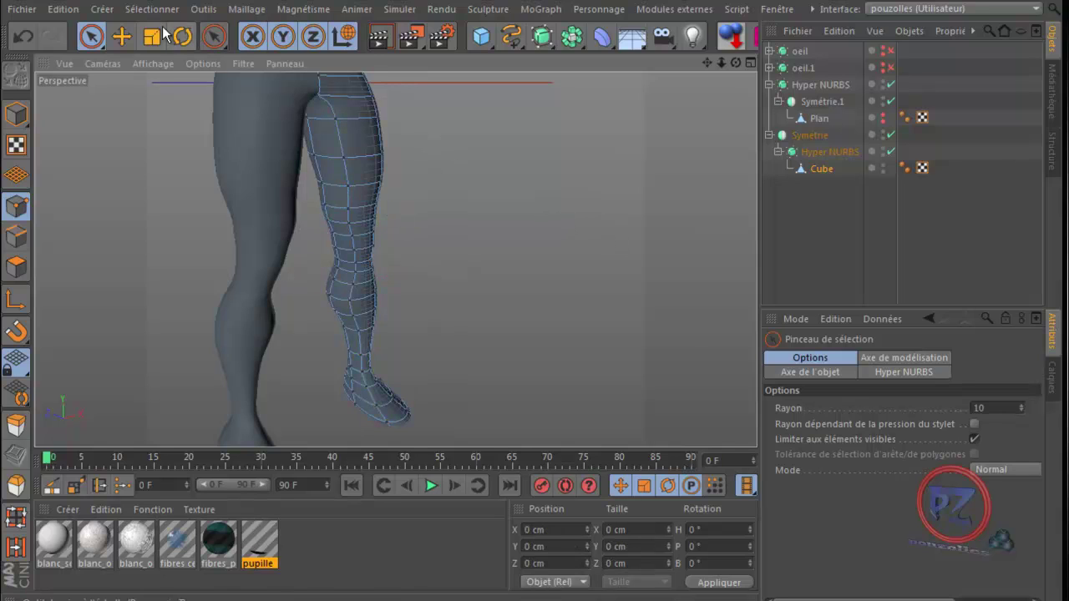
- Select the outer-side point column from the armpit down to the thigh, seen from behind, with the Pinceau de sélection
click(121, 35)
drag(710, 60, 651, 177)
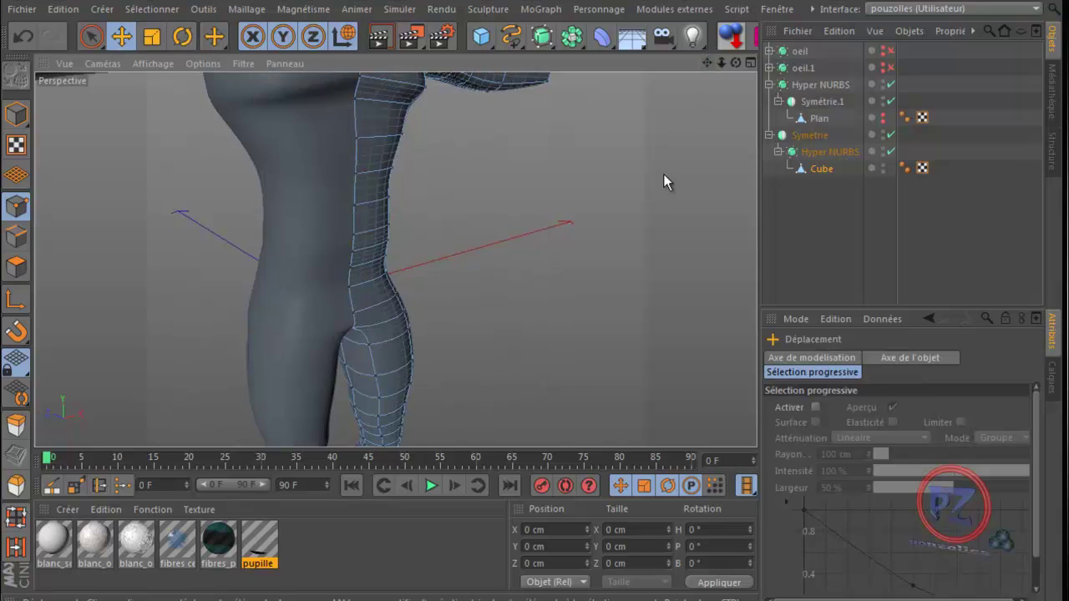
drag(736, 65, 531, 375)
scroll(676, 158, down, 5)
drag(710, 60, 534, 386)
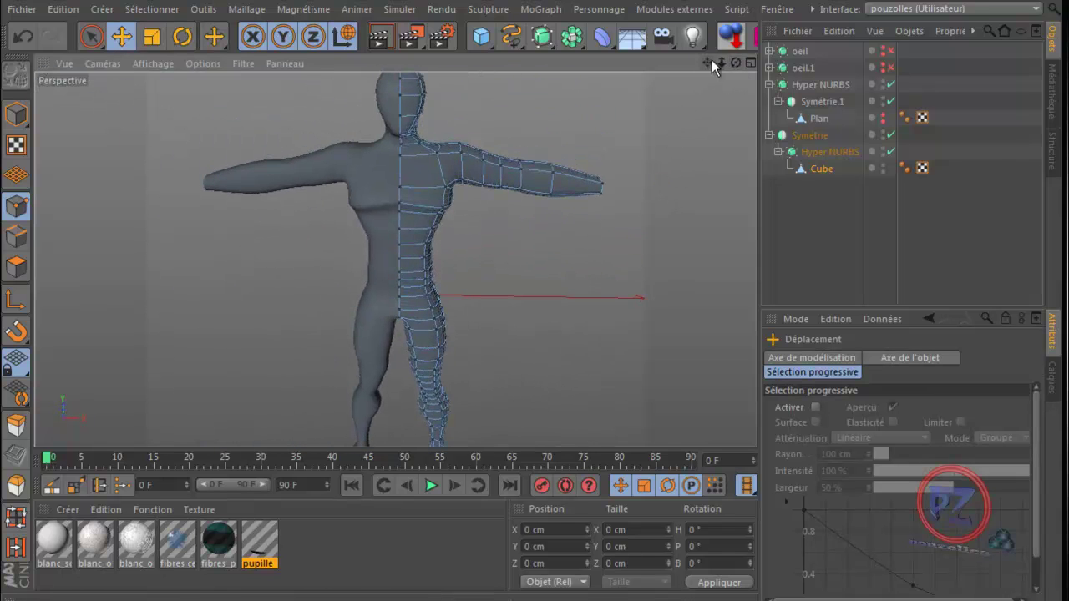
drag(735, 64, 538, 375)
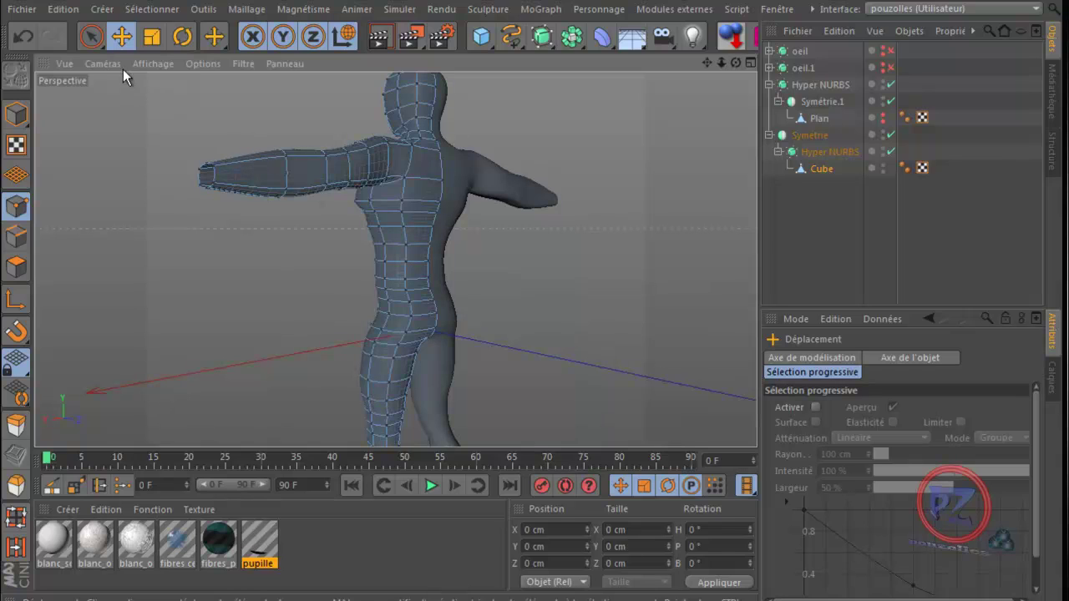
click(92, 36)
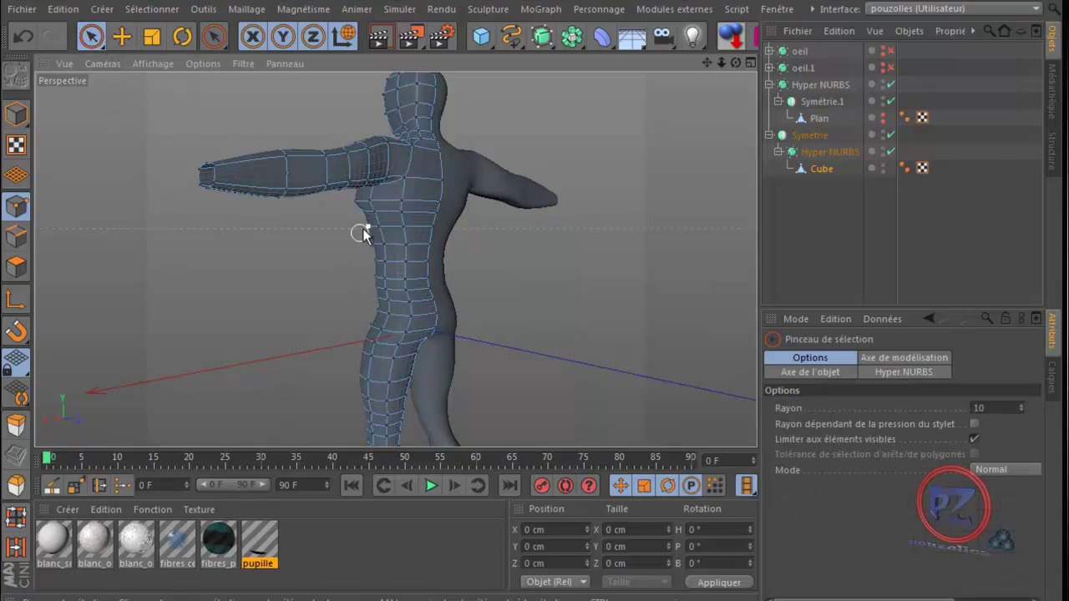
mouse_move(374, 202)
mouse_down()
mouse_move(389, 303)
mouse_move(372, 411)
mouse_up()
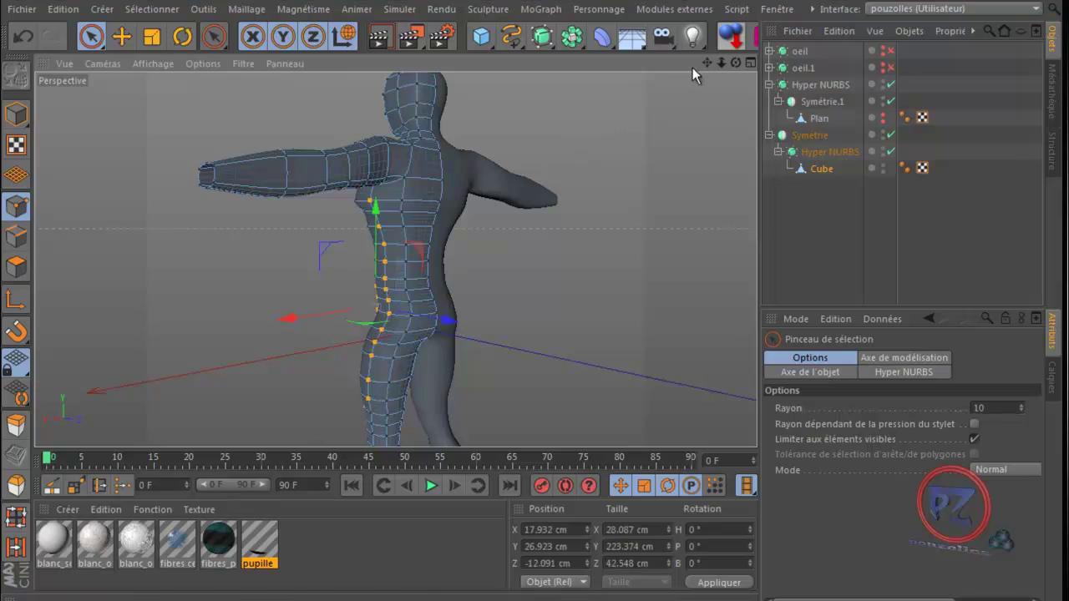
alt+drag(533, 375, 509, 191)
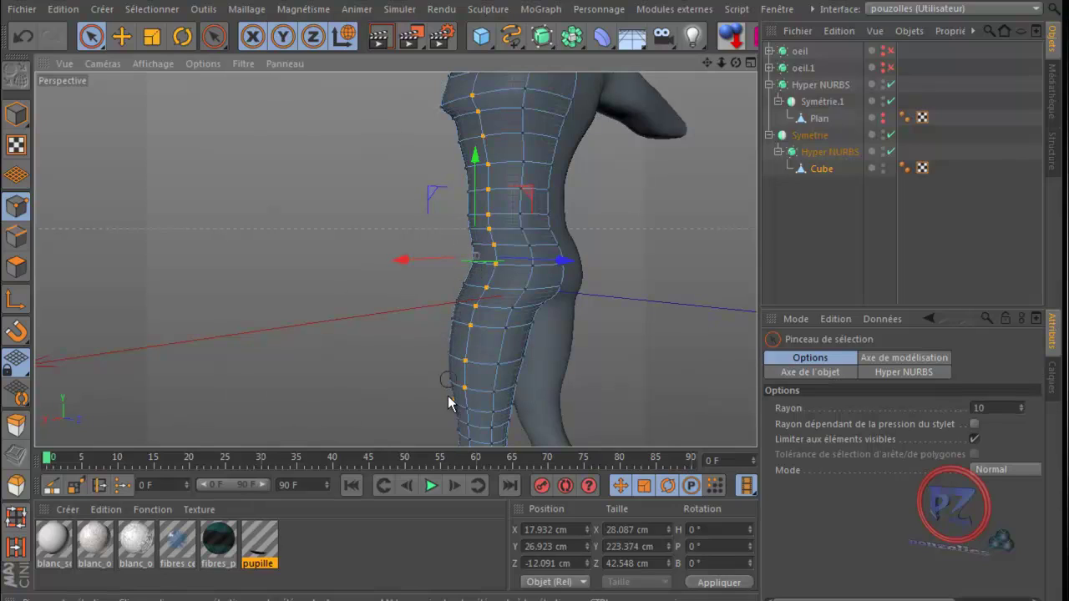
mouse_move(449, 429)
shift+mouse_down()
mouse_move(458, 423)
mouse_move(471, 443)
shift+mouse_up()
- Extend the outer-side point selection down the leg to the ankle and move the column outward to about 28.2 cm on X
drag(707, 63, 639, 135)
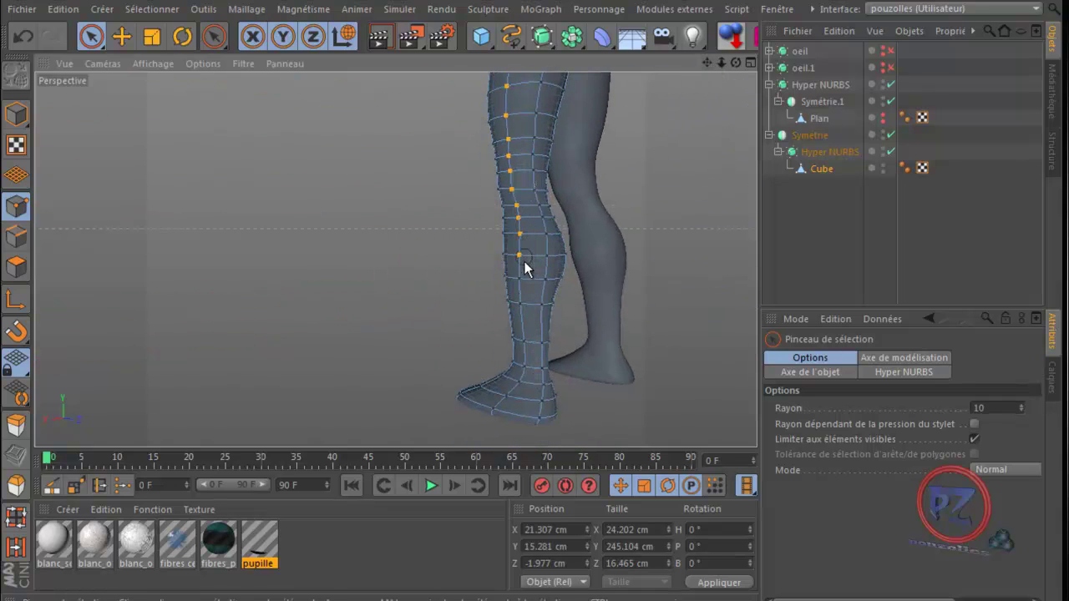
mouse_move(523, 332)
shift+mouse_down()
mouse_move(527, 371)
mouse_move(516, 385)
mouse_move(529, 386)
shift+mouse_up()
drag(732, 64, 531, 376)
scroll(627, 200, down, 2)
scroll(627, 201, down, 2)
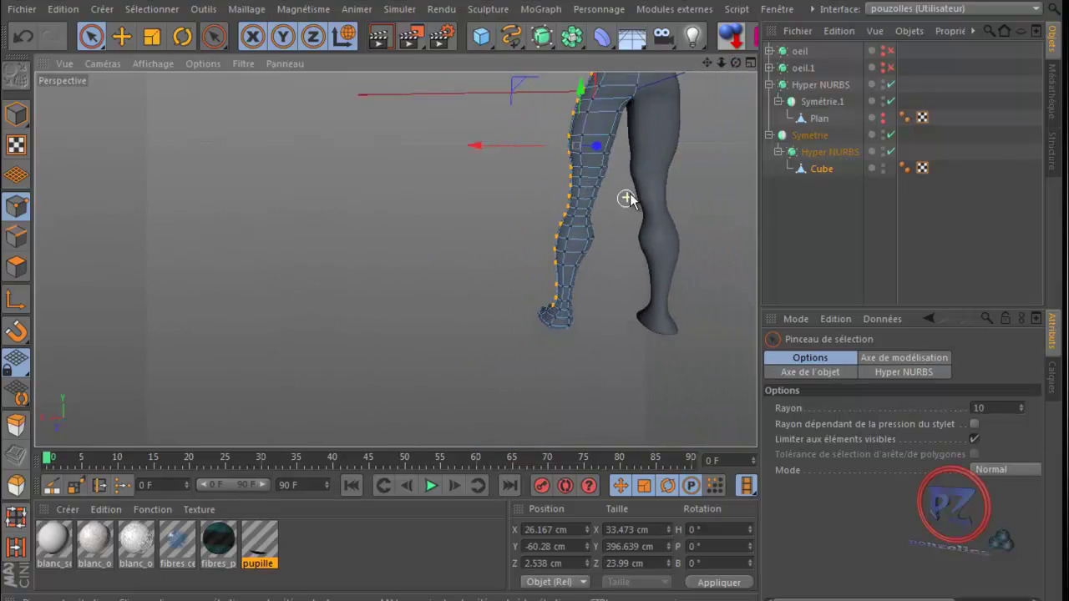
drag(708, 62, 526, 383)
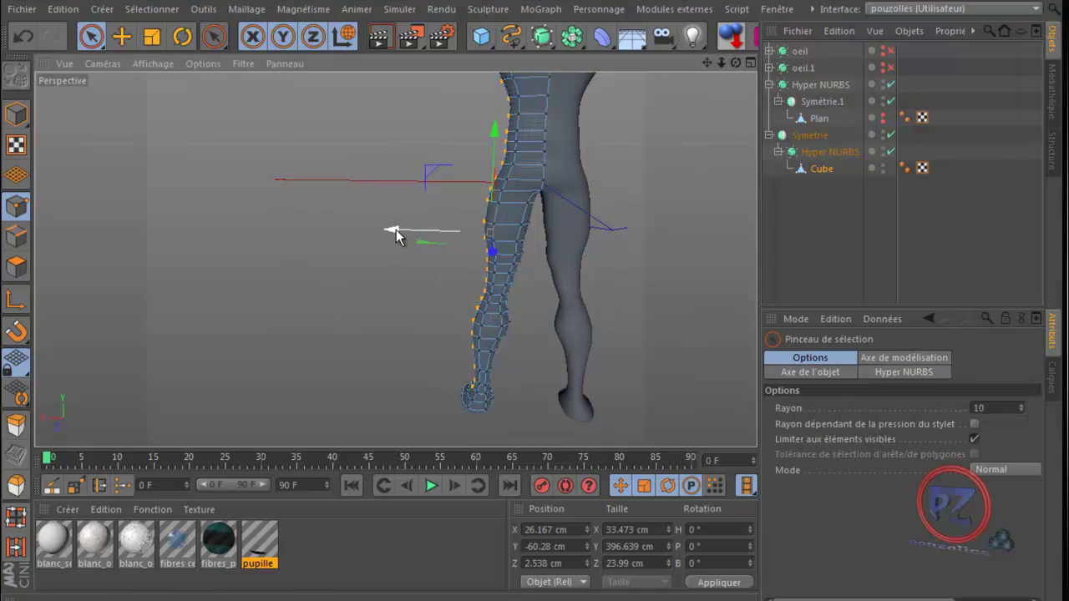
drag(395, 230, 399, 231)
- Examine the body's proportions from front and back, clear the point selection and activate the Déplacement tool
mouse_move(721, 62)
mouse_down()
mouse_move(721, 80)
mouse_move(720, 60)
mouse_up()
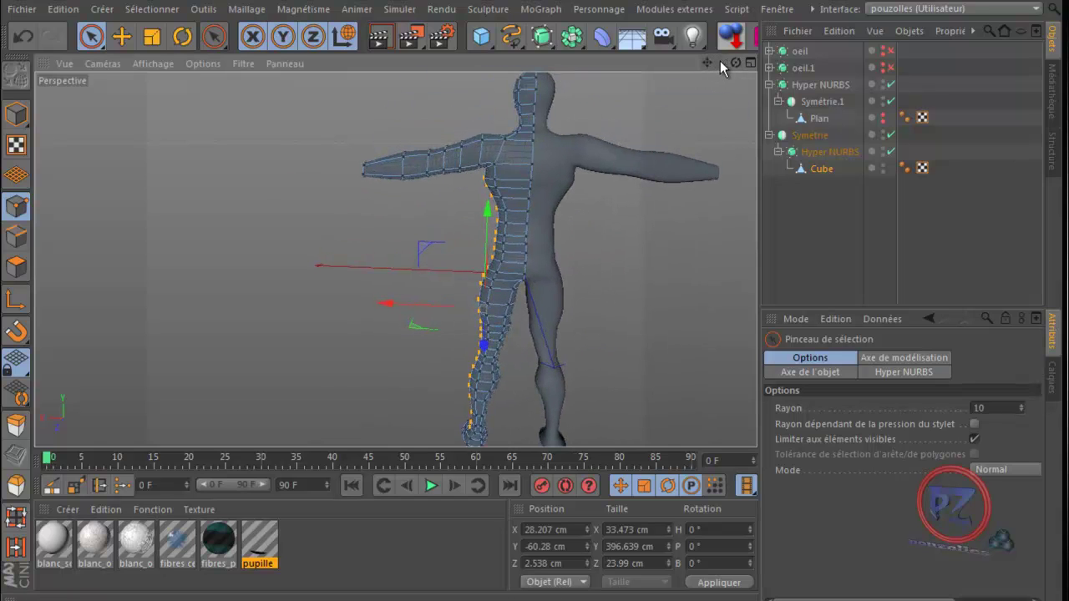
mouse_move(534, 371)
alt+mouse_down()
mouse_move(558, 382)
mouse_move(532, 375)
alt+mouse_up()
drag(707, 62, 559, 237)
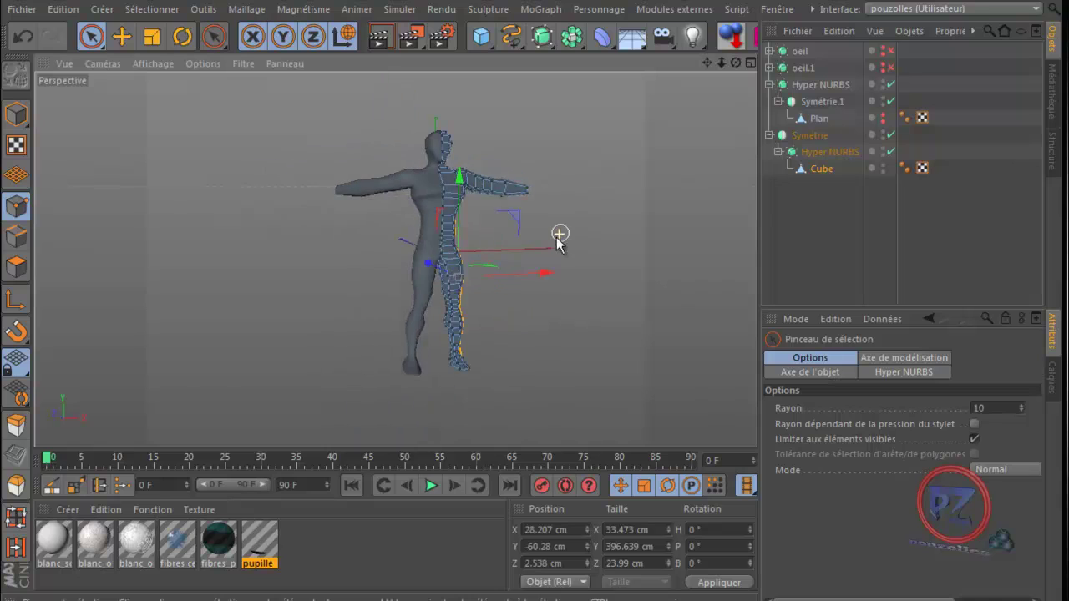
scroll(558, 238, up, 6)
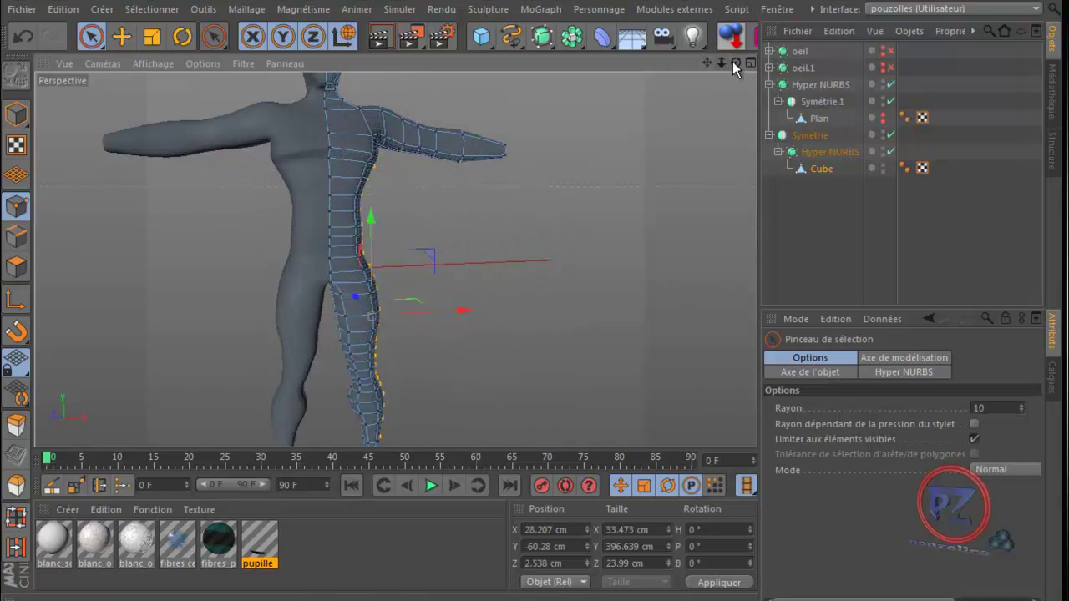
alt+drag(527, 377, 532, 375)
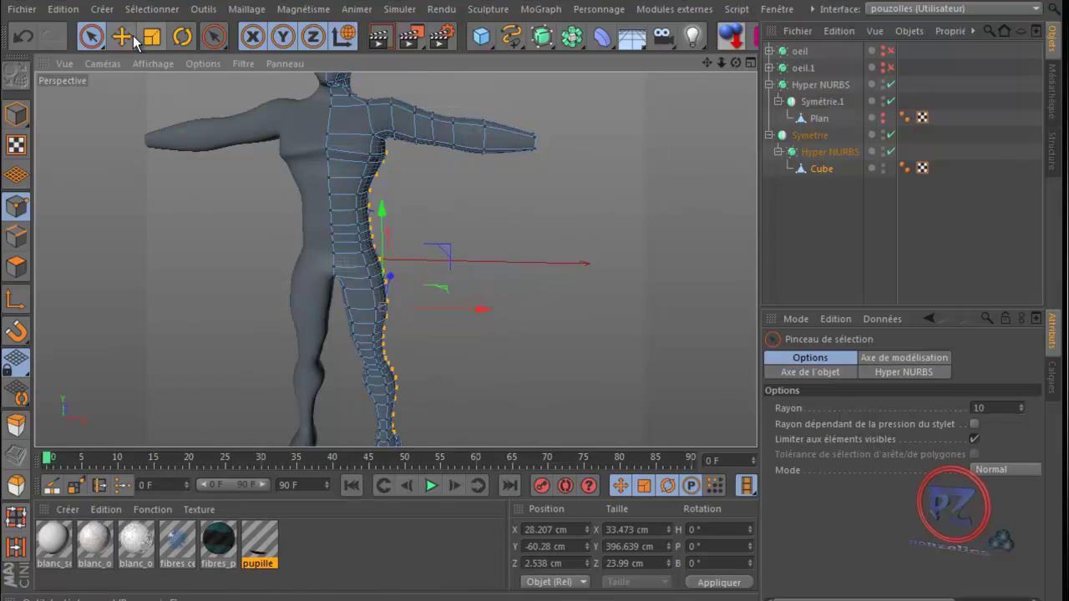
click(606, 351)
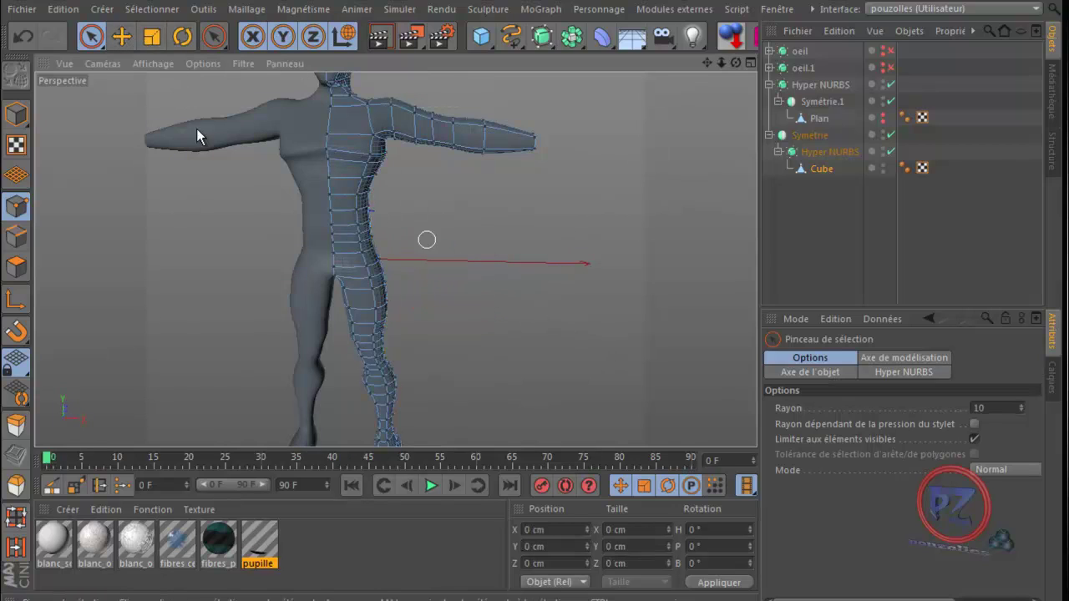
click(121, 38)
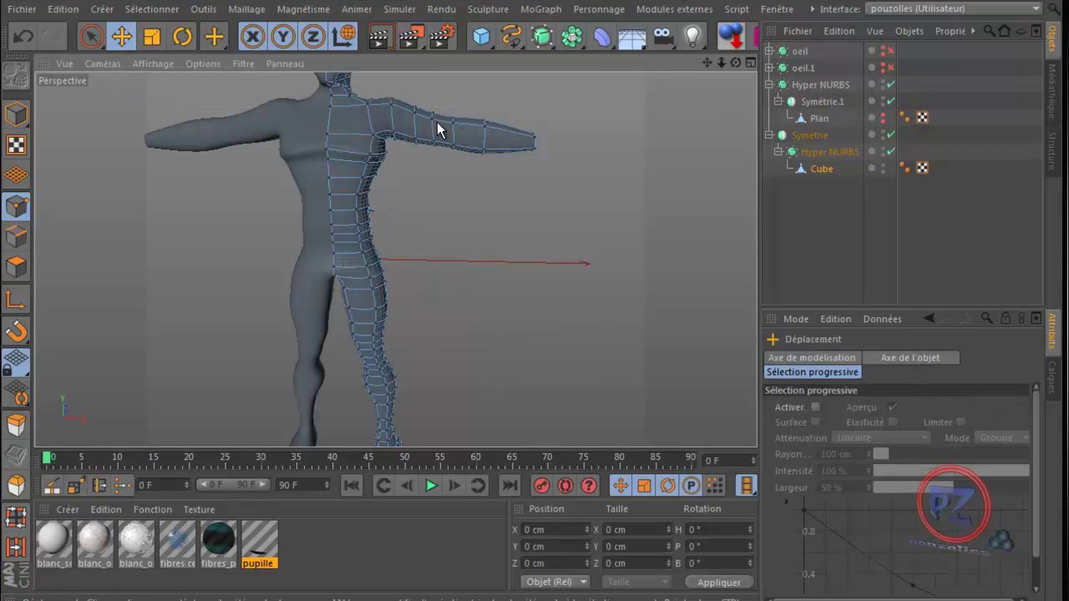
scroll(624, 113, down, 3)
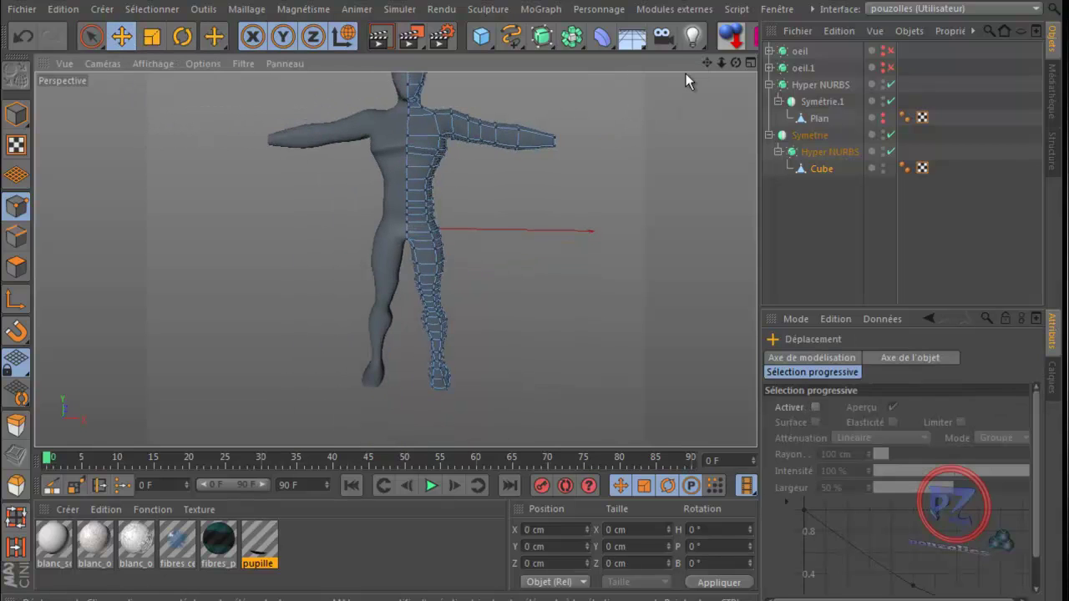
drag(706, 64, 528, 381)
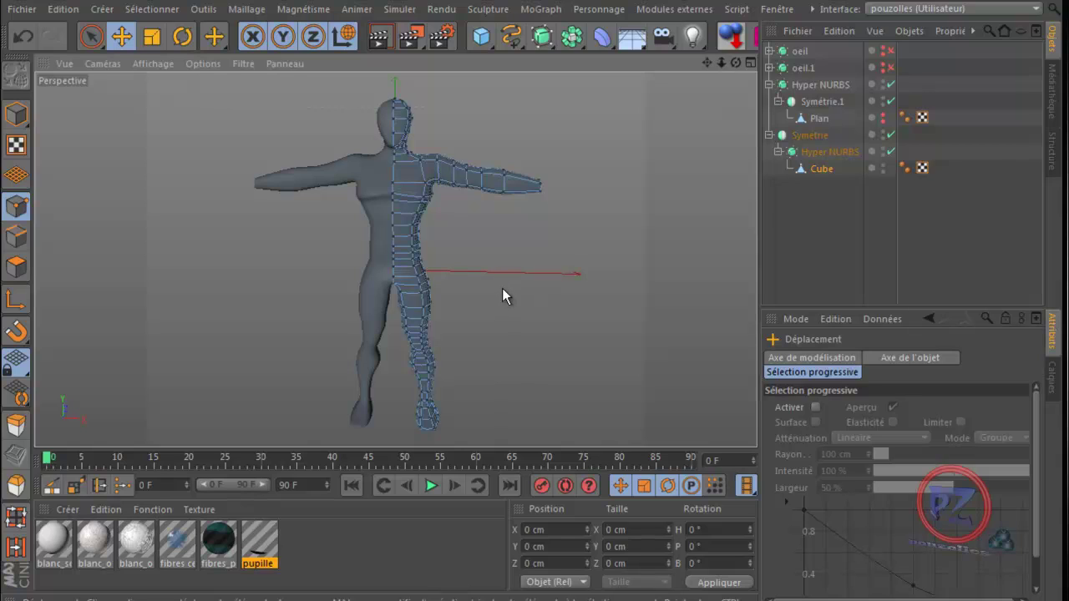
- Merge the "la main" C4D file into the current scene
click(22, 10)
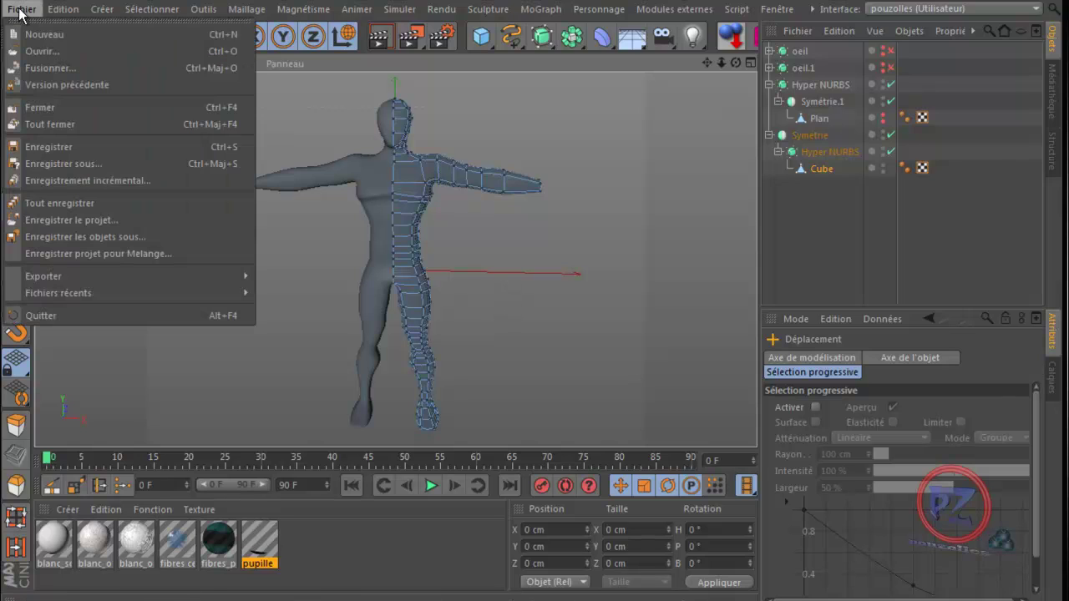
click(42, 67)
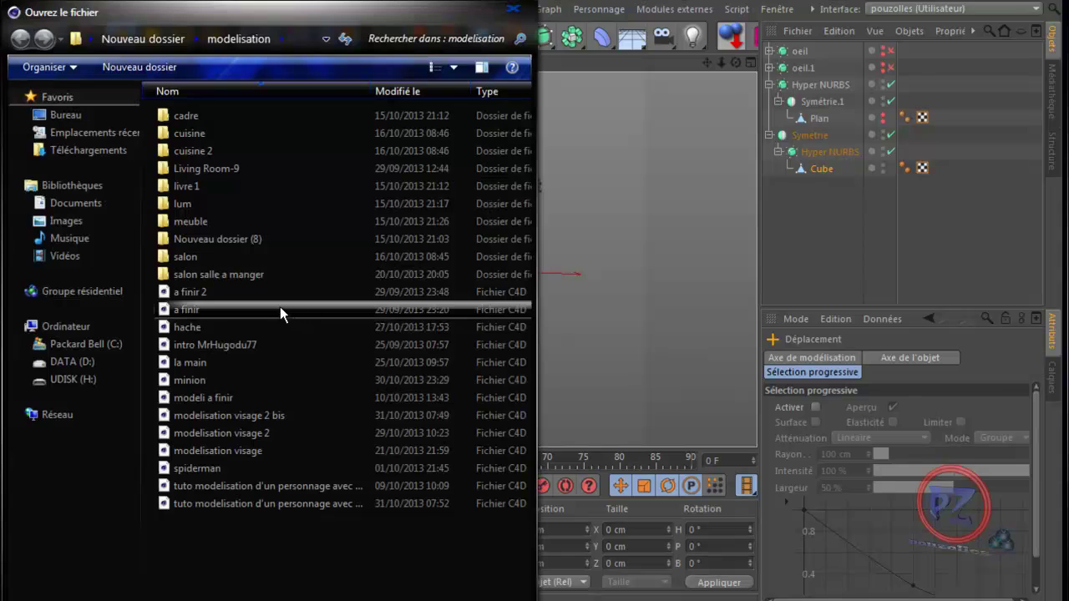
double_click(187, 362)
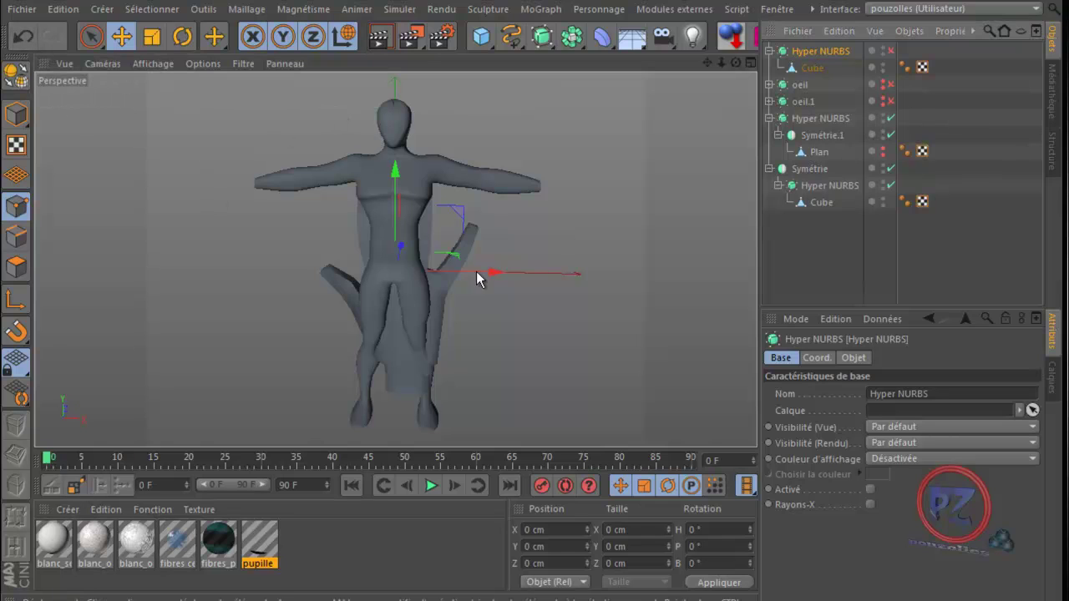
- Move the imported hand along X clear of the body and scale it down to suit the figure
drag(498, 274, 667, 290)
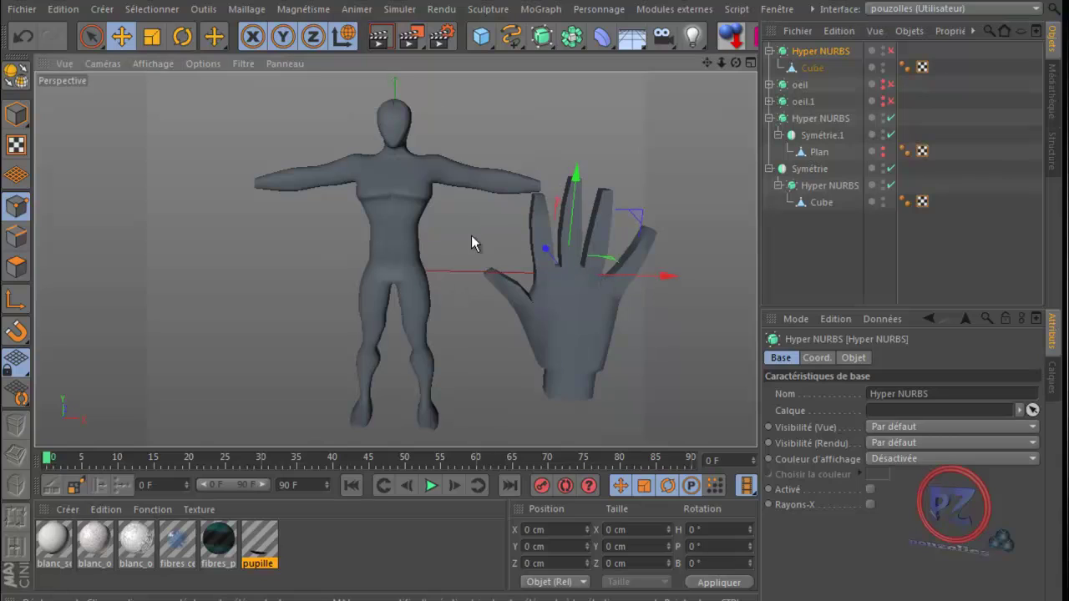
click(151, 36)
drag(718, 164, 280, 433)
- Rotate the hand in the front view so its fingers point away from the arm, and raise it level with the wrist
middle_click(325, 322)
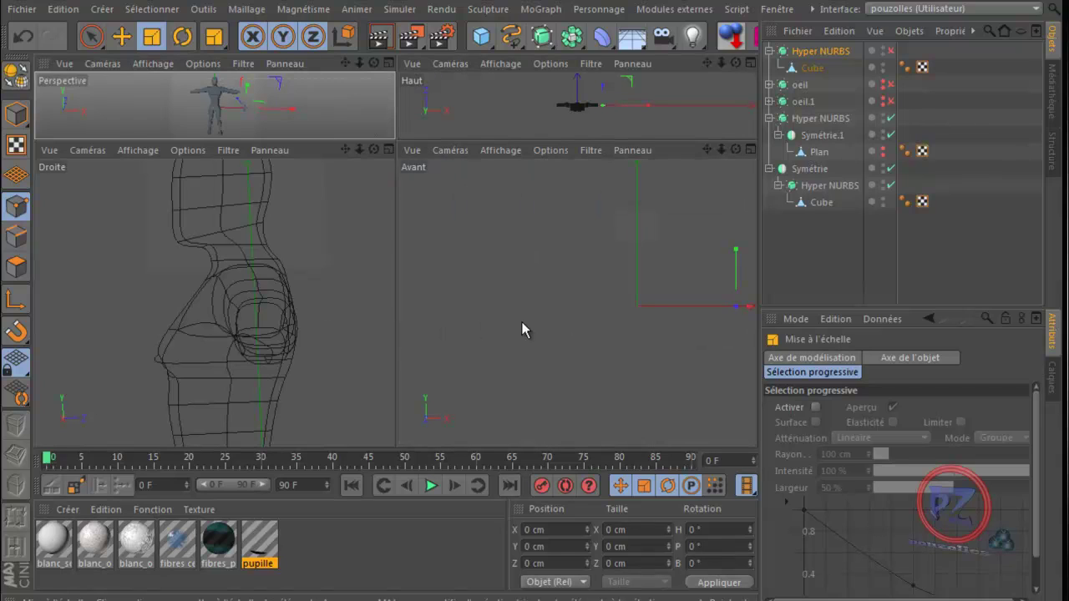
middle_click(521, 328)
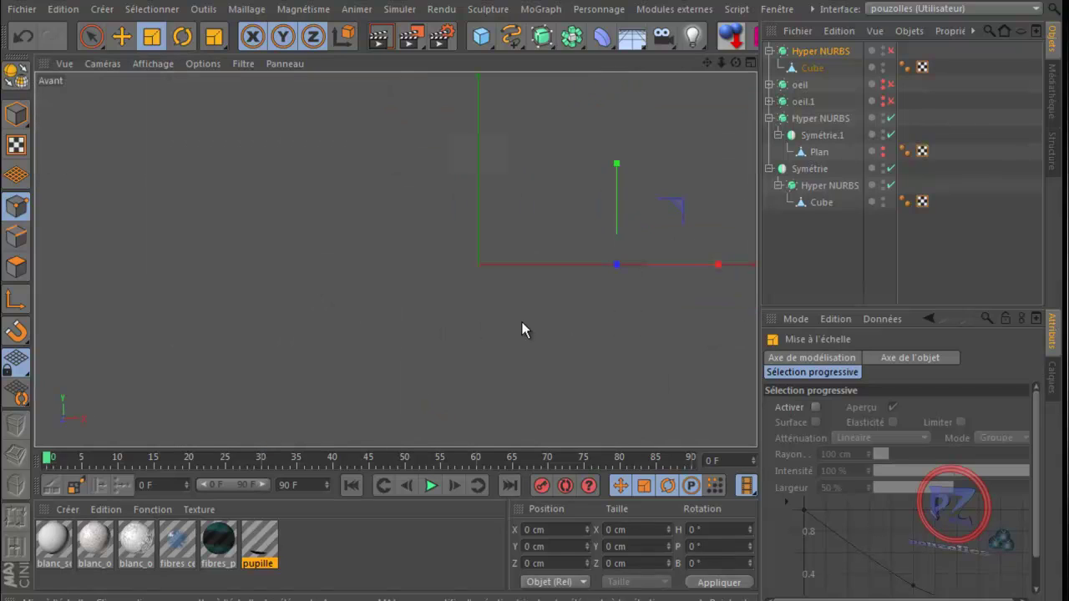
drag(708, 68, 532, 382)
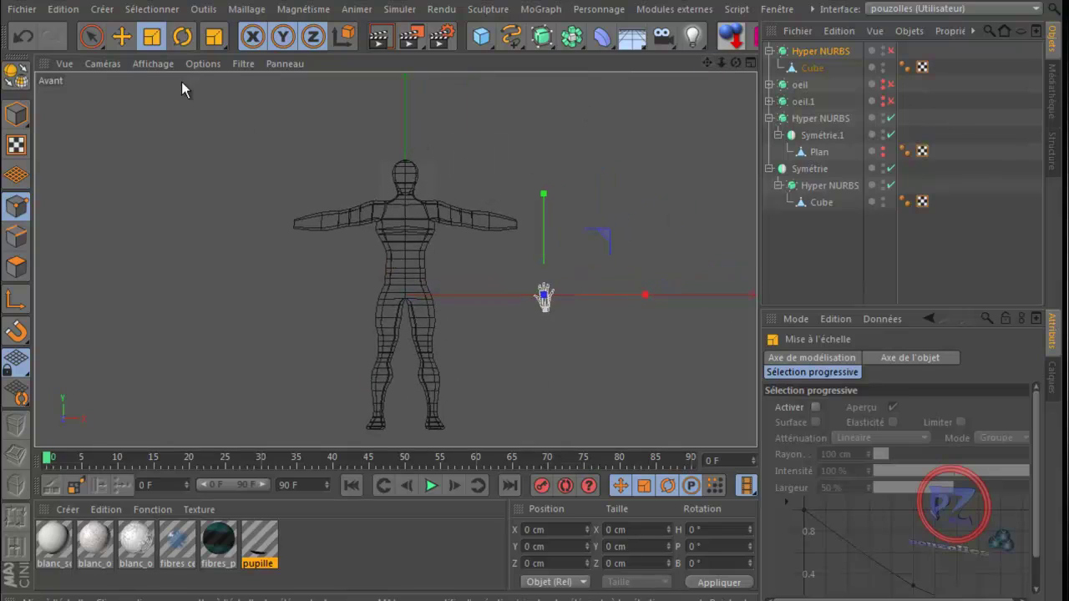
click(182, 35)
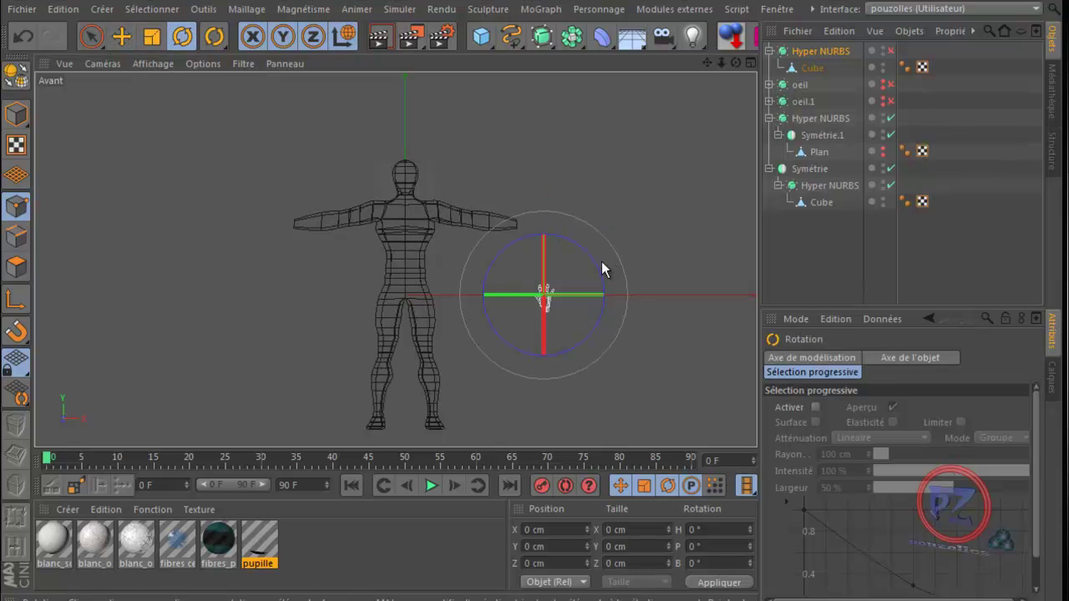
drag(595, 265, 581, 386)
key(ctrl+z)
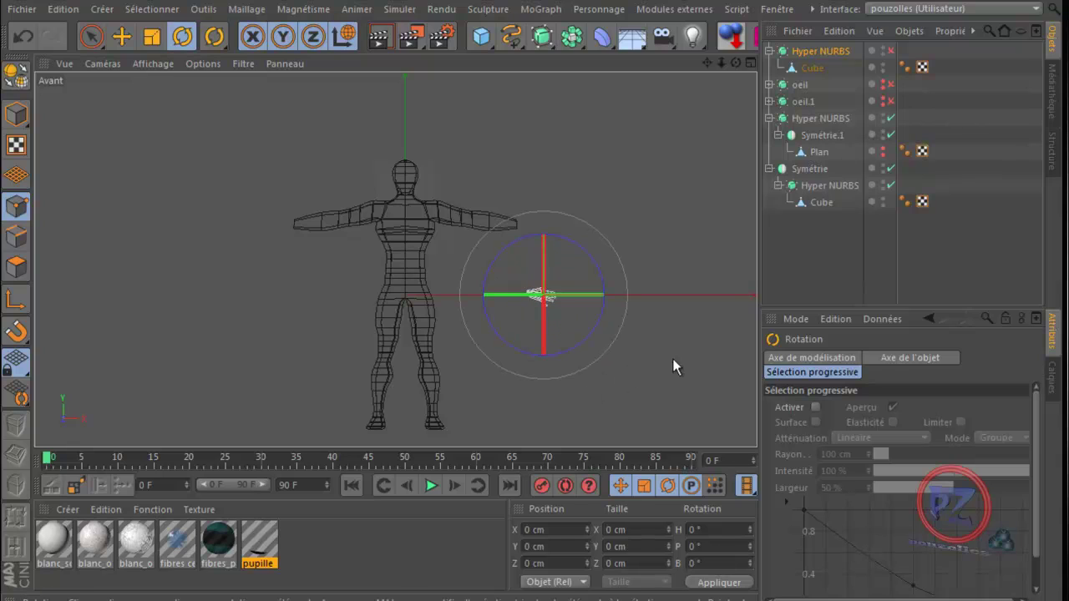
click(121, 37)
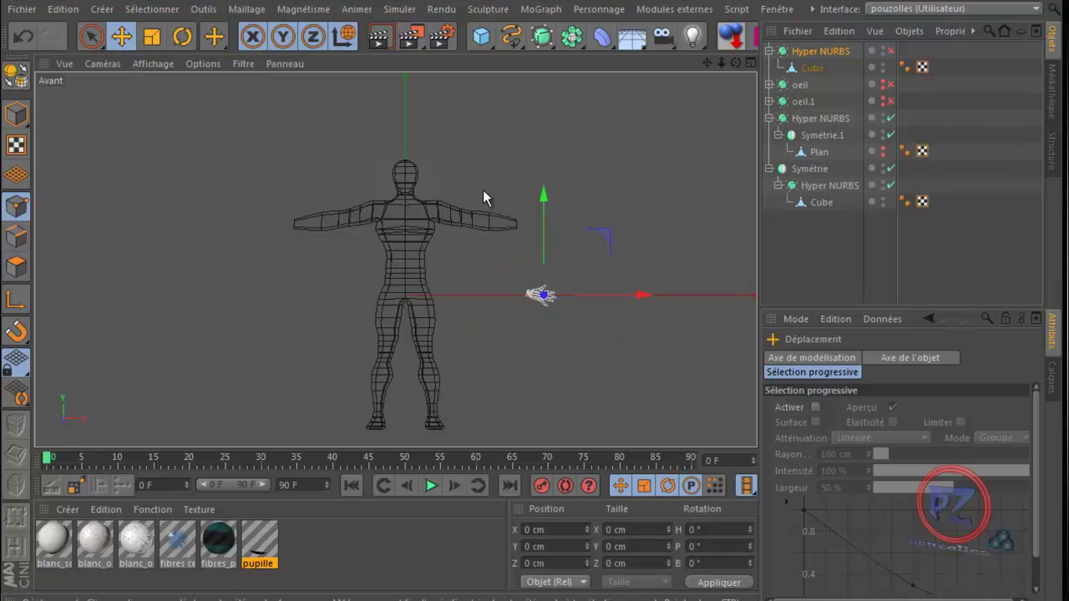
drag(547, 198, 550, 131)
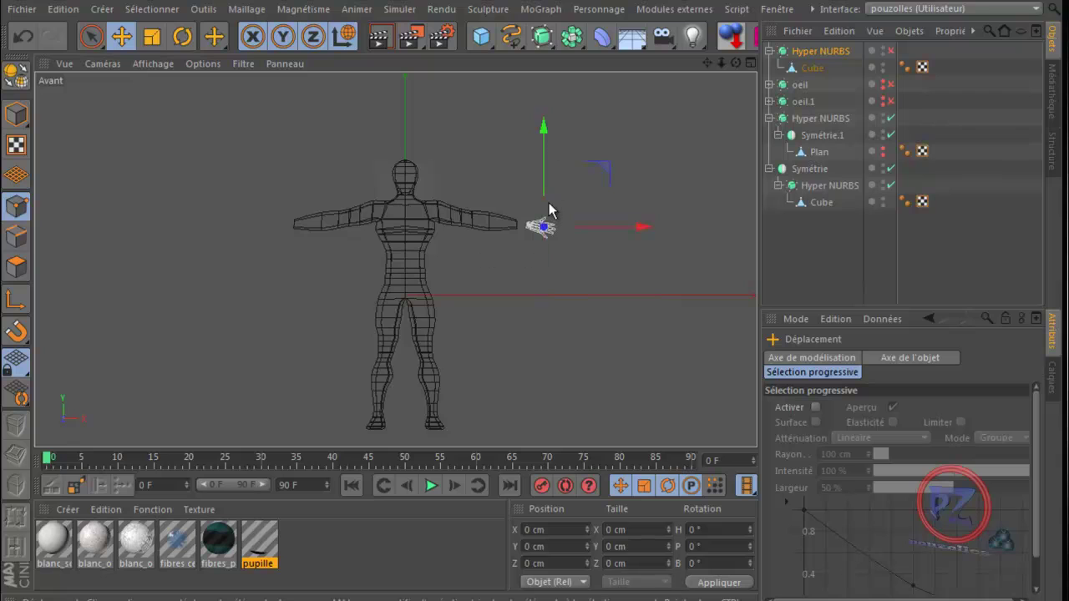
- Rotate the hand slightly in the front view to follow the forearm's slope and scale it up a little
scroll(549, 215, up, 5)
scroll(549, 193, up, 2)
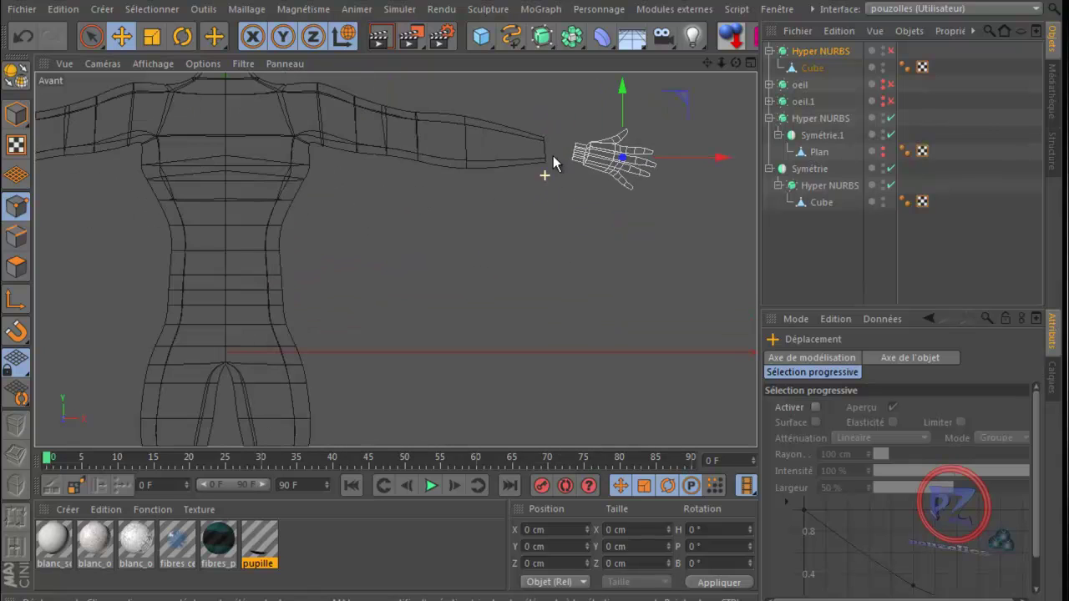
drag(707, 63, 534, 384)
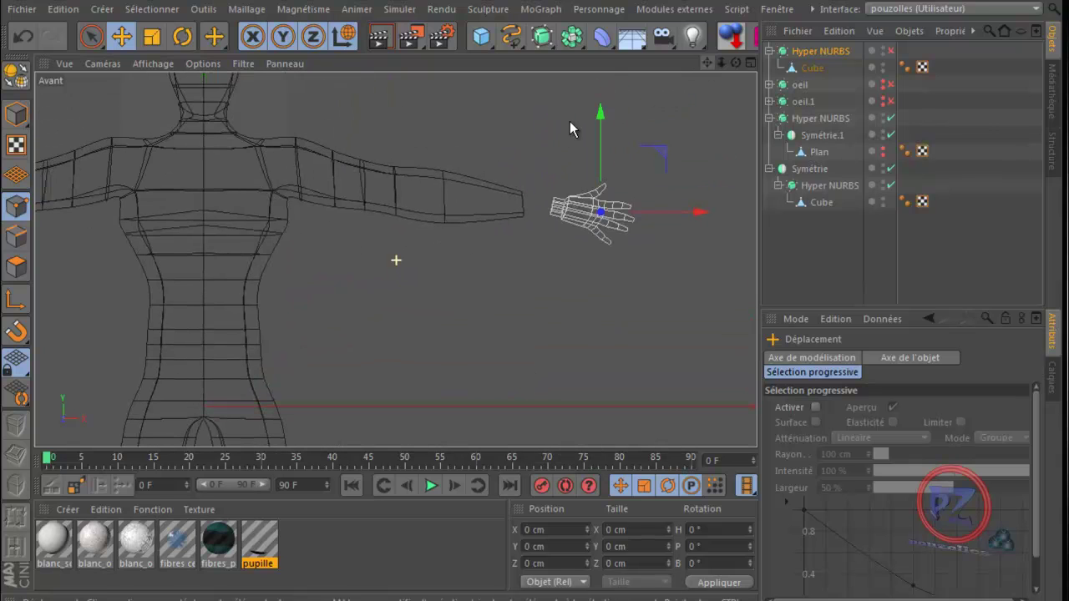
scroll(558, 132, up, 2)
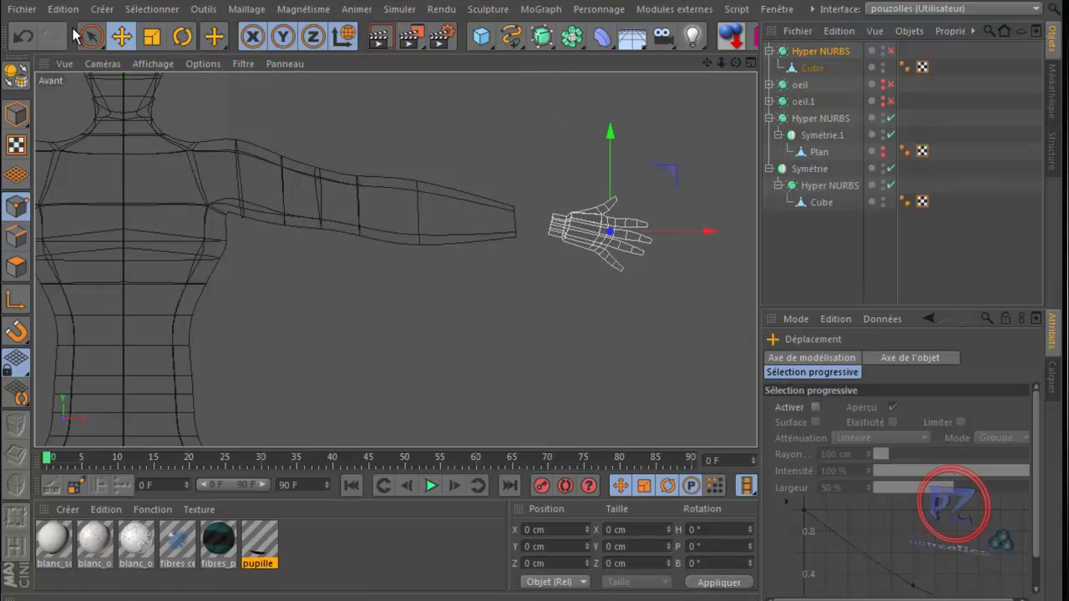
click(182, 36)
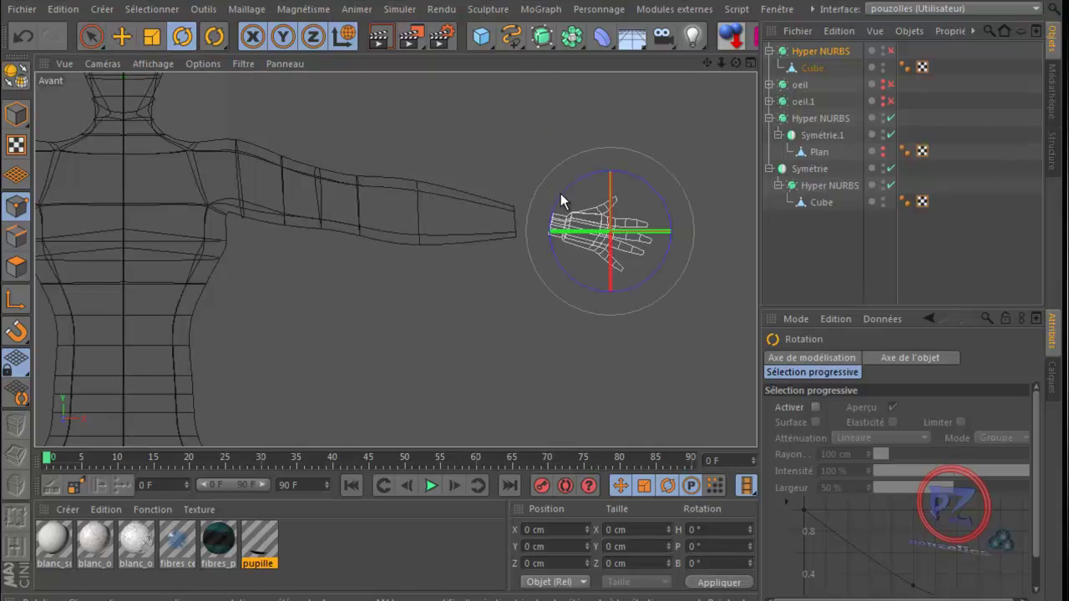
drag(562, 193, 558, 197)
click(151, 38)
drag(634, 136, 741, 80)
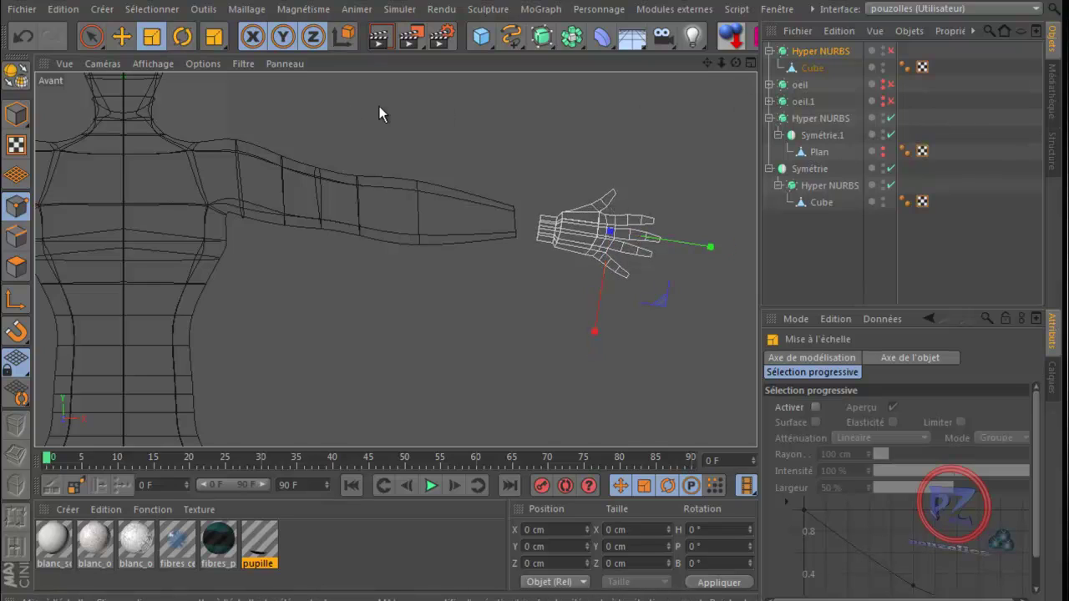
- Rotate the hand around the arm's axis in the perspective view until it lies flat
middle_click(297, 116)
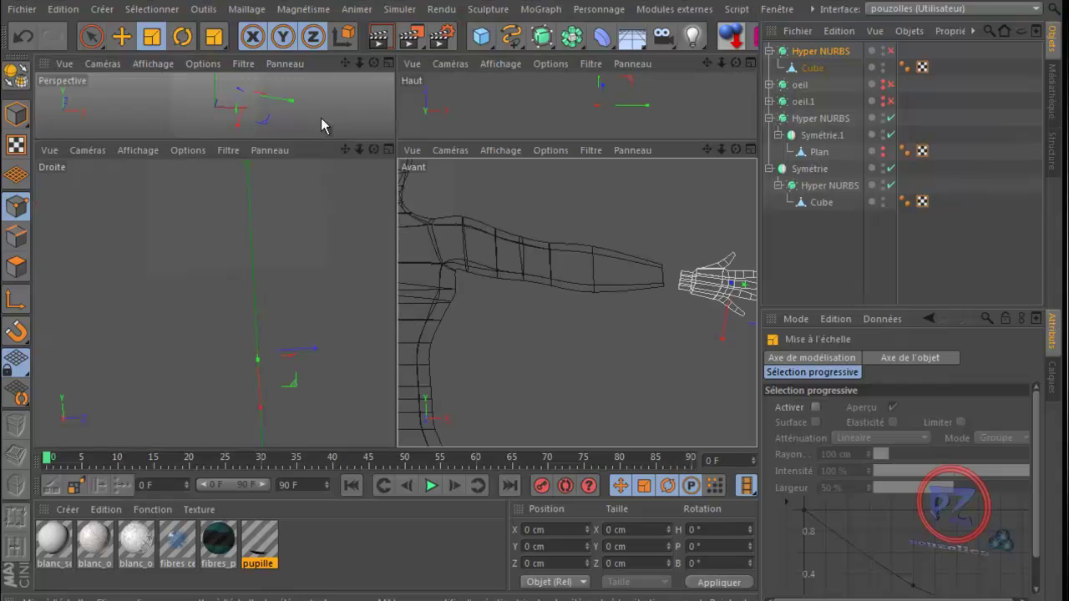
middle_click(324, 119)
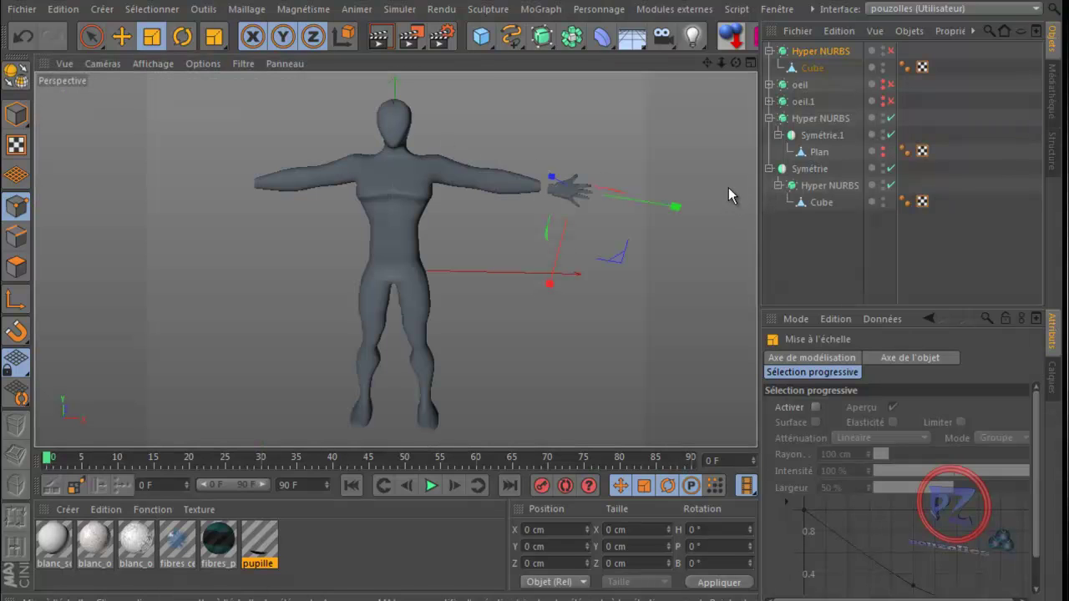
scroll(561, 194, up, 6)
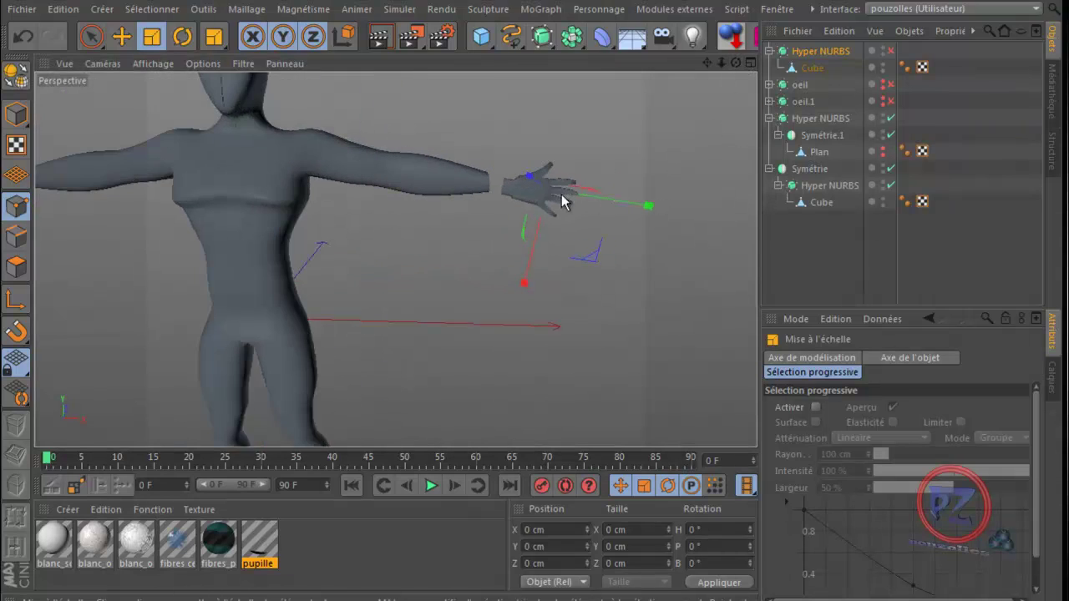
scroll(560, 194, up, 4)
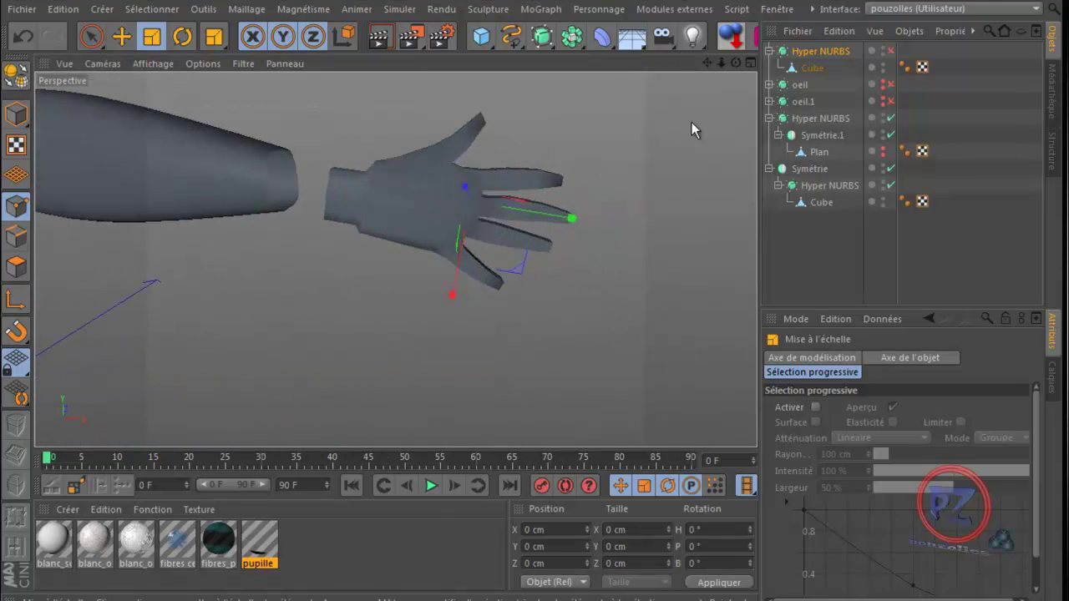
drag(738, 67, 531, 382)
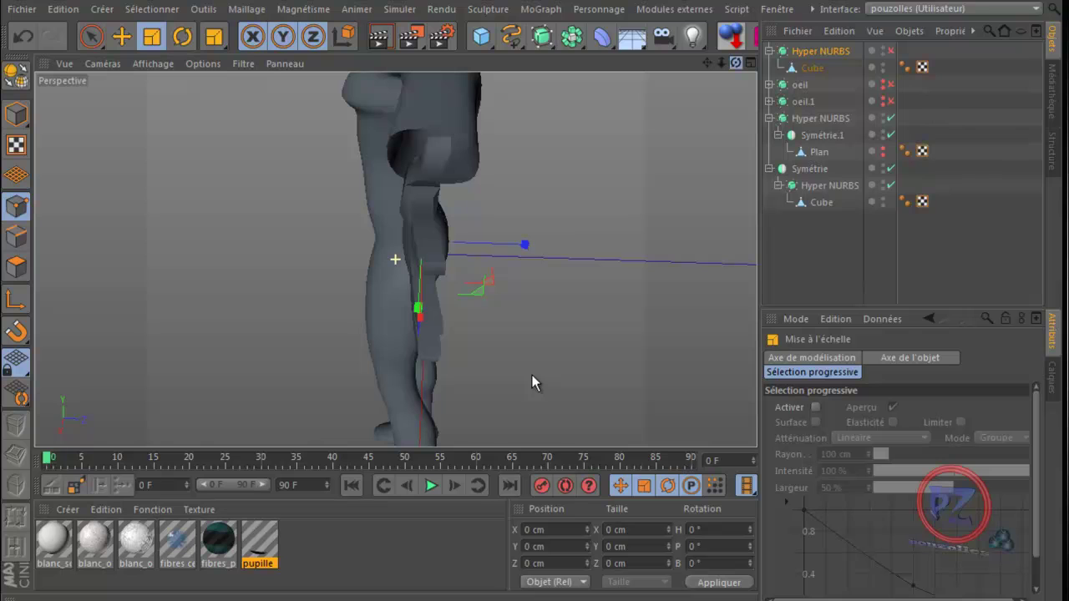
mouse_move(534, 382)
alt+mouse_down()
mouse_move(520, 379)
mouse_move(529, 377)
alt+mouse_up()
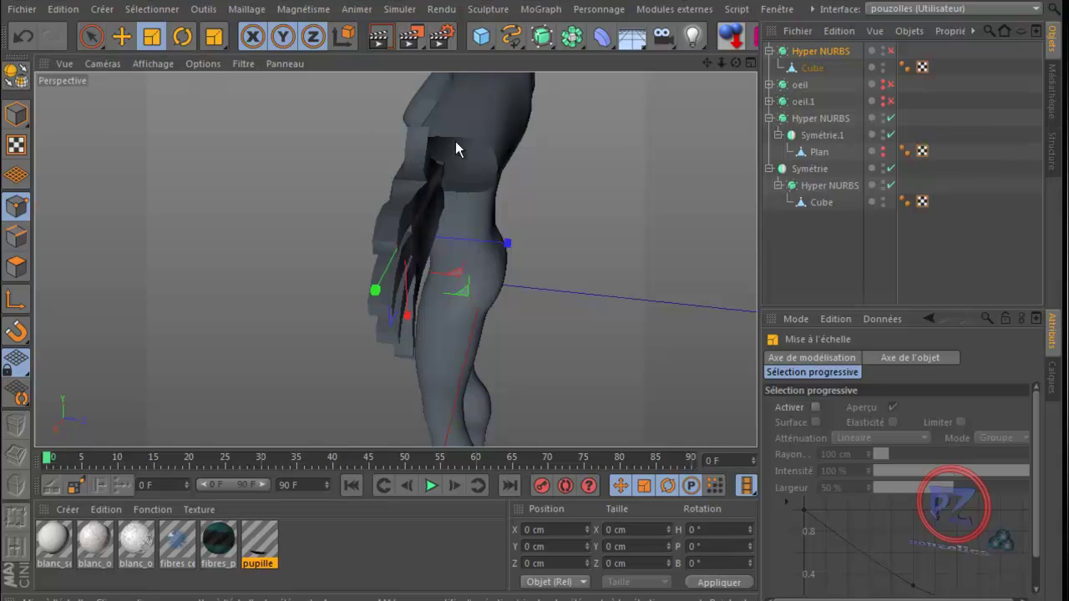
click(182, 37)
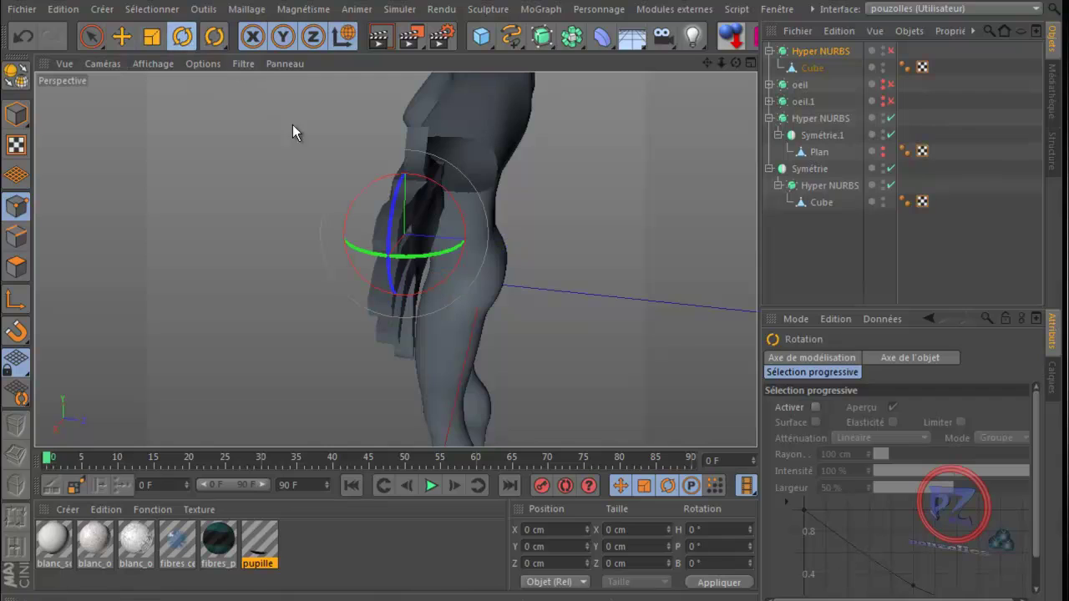
drag(442, 197, 502, 308)
- Move the hand toward the open end of the forearm so its wrist sits against the arm
drag(738, 63, 535, 381)
drag(708, 63, 531, 382)
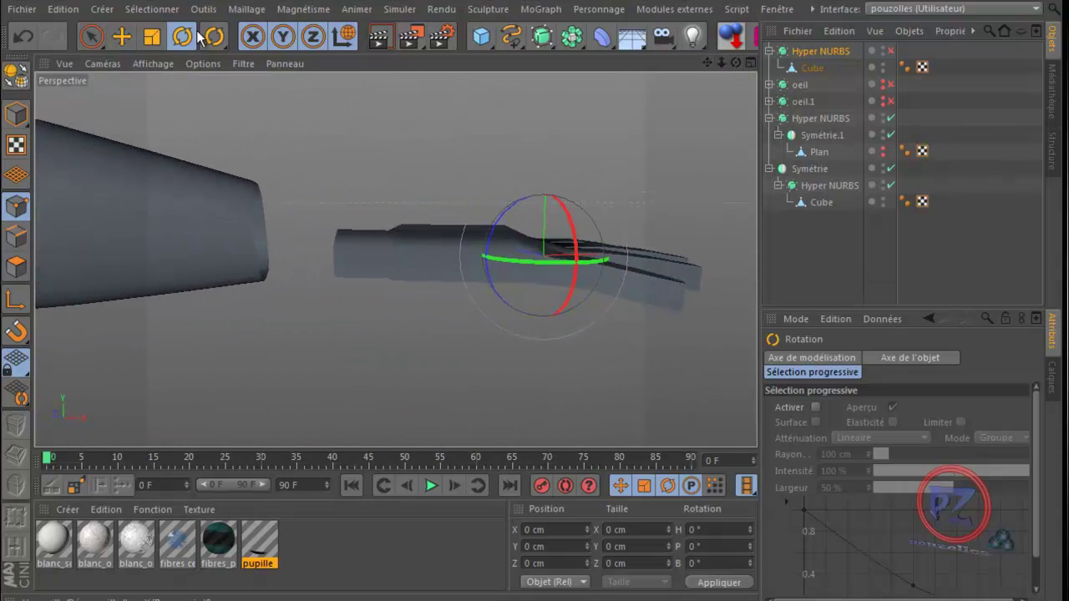
click(121, 36)
drag(603, 200, 555, 179)
- Rotate the hand slightly in the top view to line up its wrist with the forearm
middle_click(273, 356)
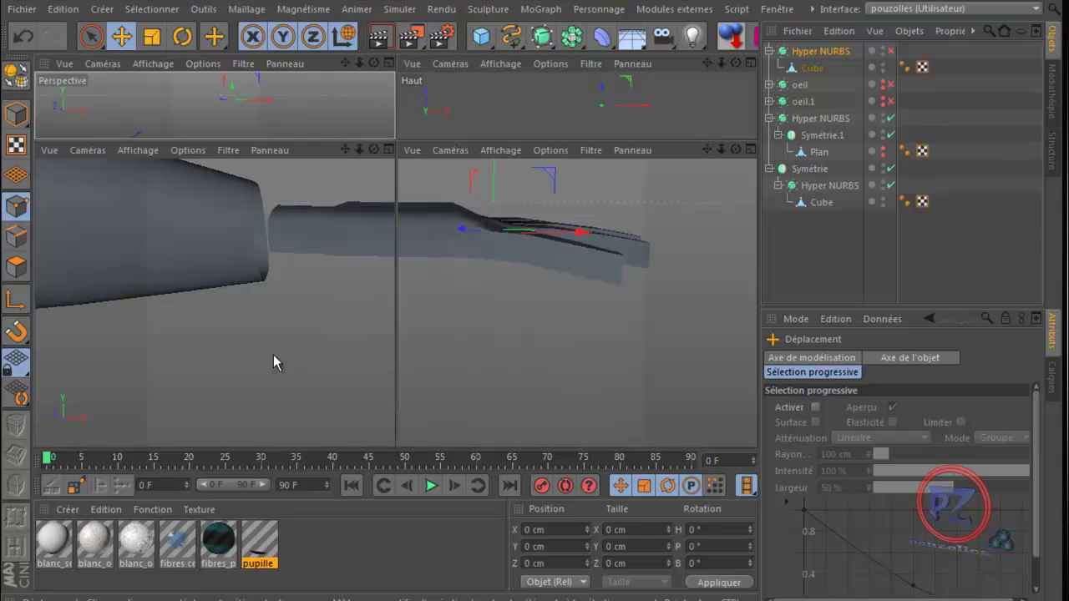
middle_click(274, 356)
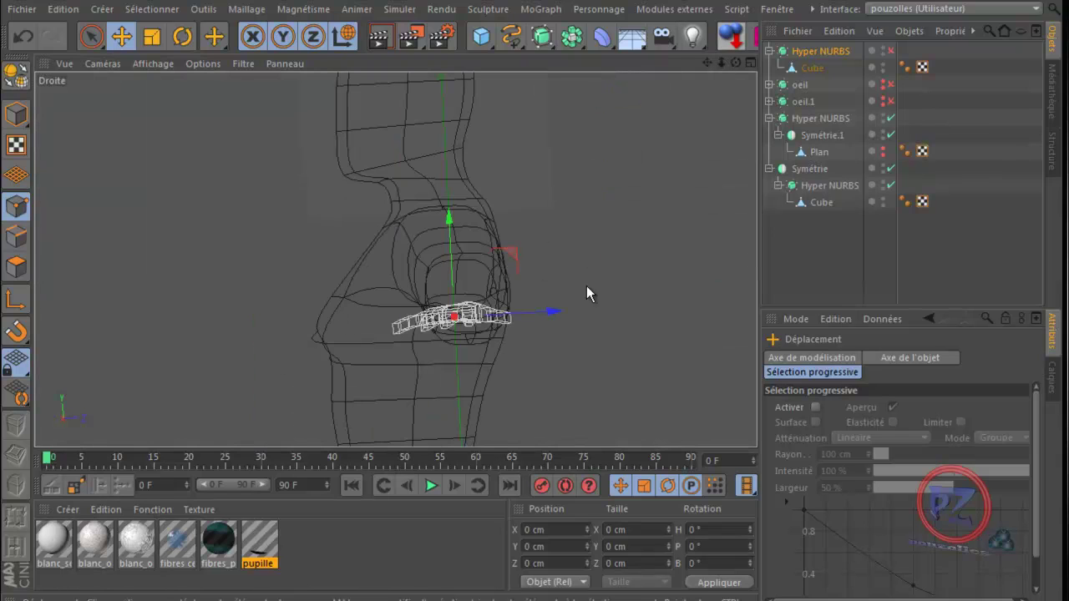
middle_click(601, 348)
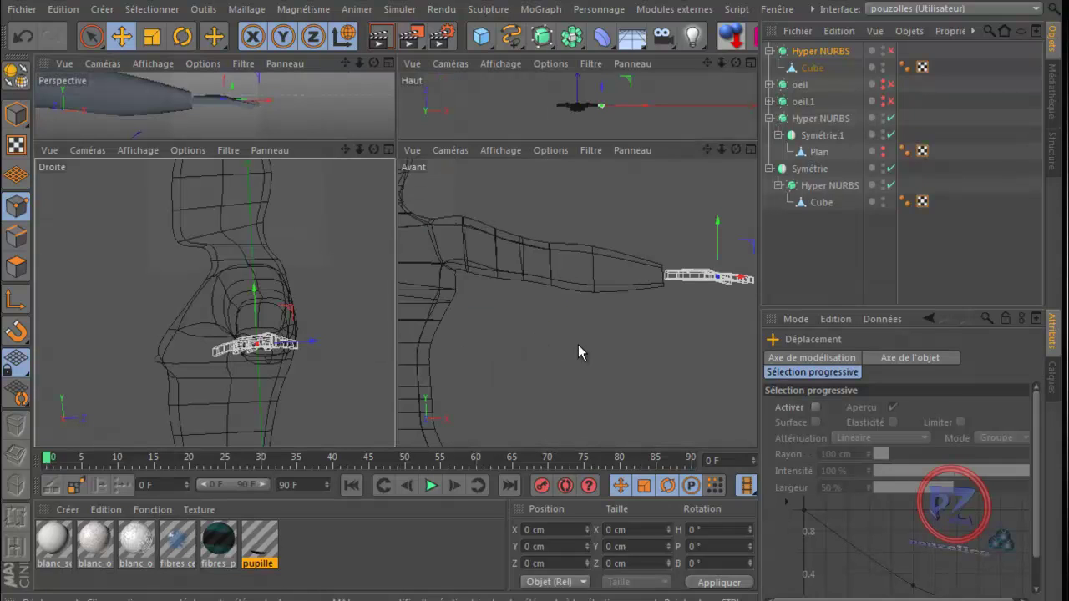
middle_click(629, 118)
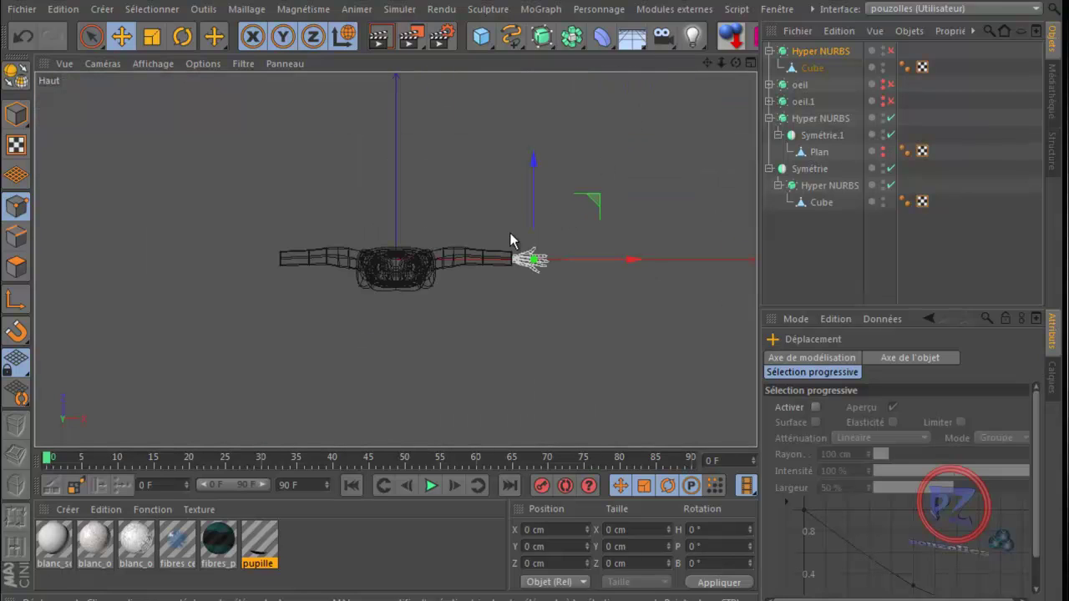
scroll(511, 233, up, 8)
scroll(512, 236, up, 1)
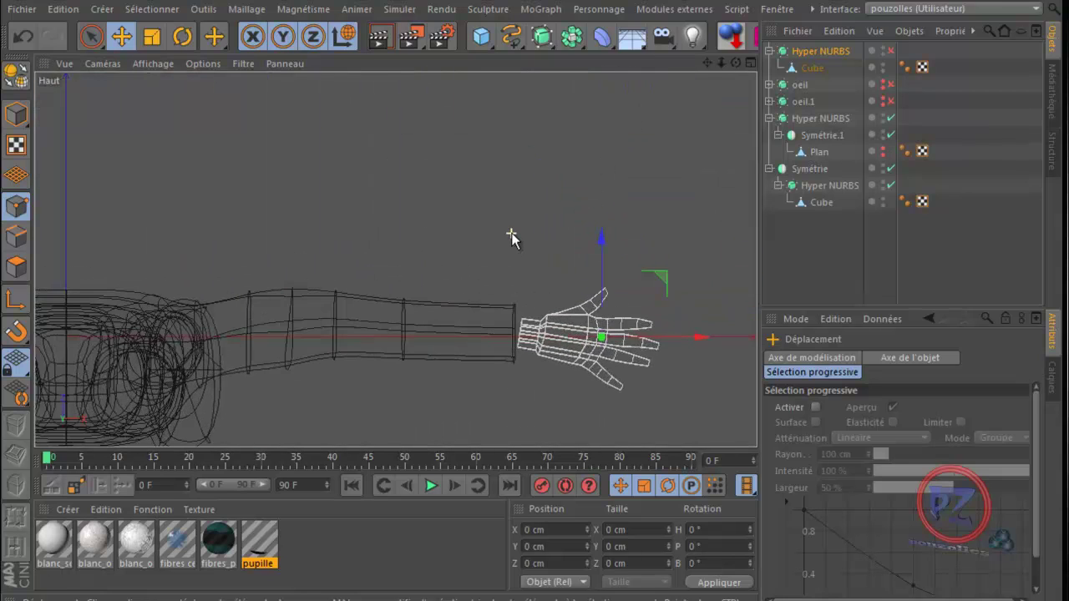
click(182, 36)
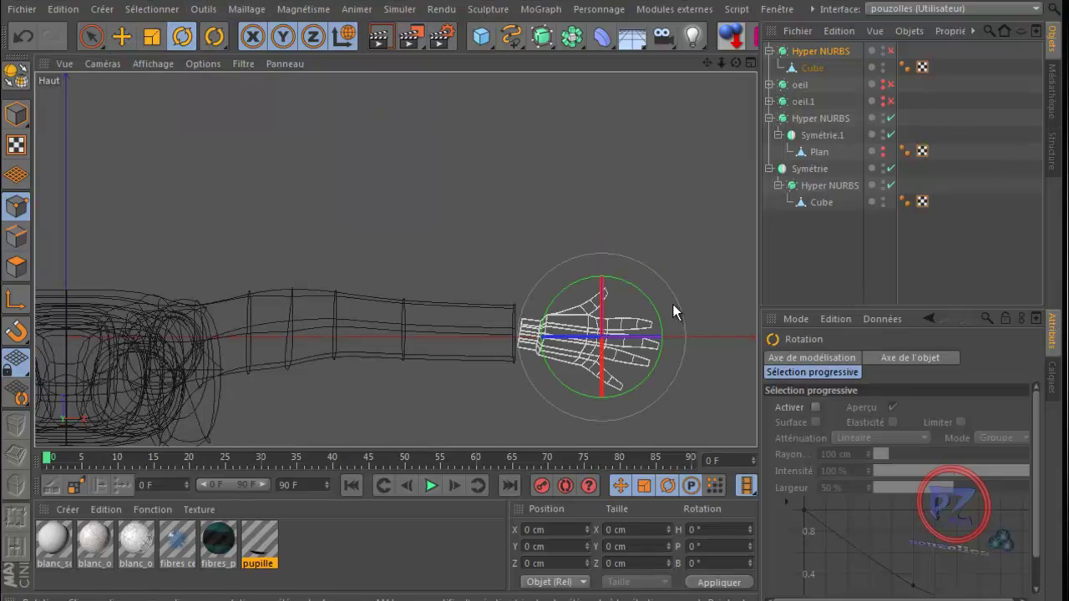
drag(657, 310, 657, 303)
key(ctrl+z)
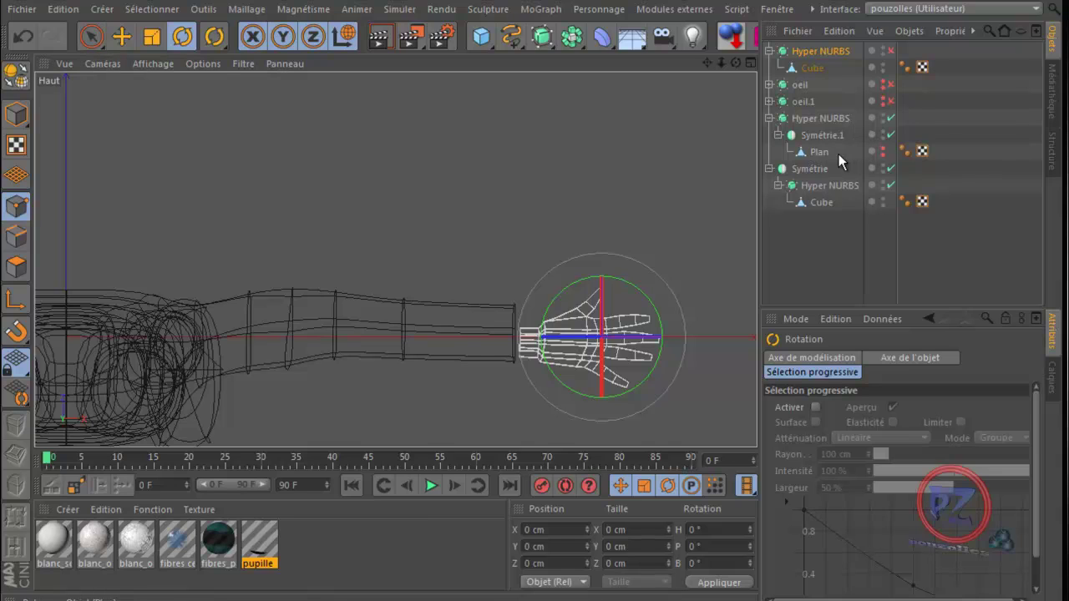
- Disable the Hyper NURBS on the head and body and enlarge the hand in the top view to suit the forearm's width
click(891, 119)
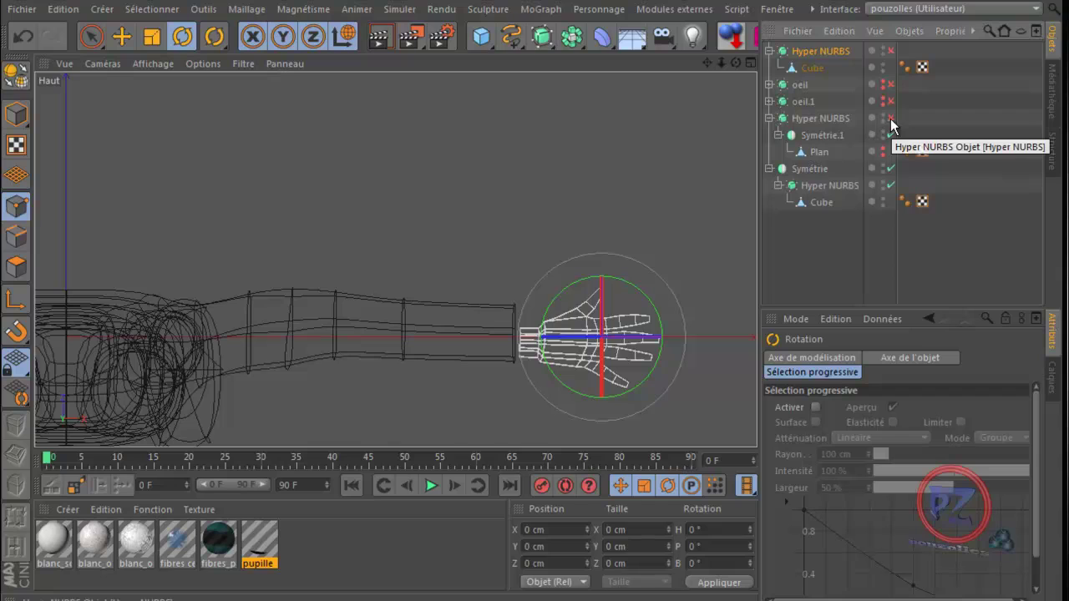
click(890, 186)
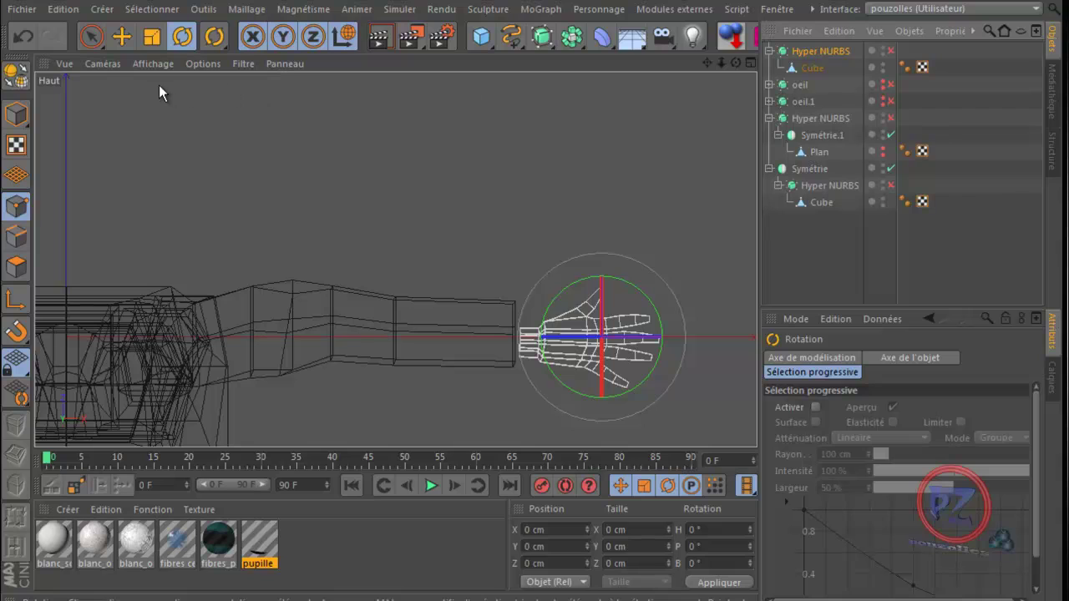
key(e)
key(w)
key(t)
drag(593, 210, 537, 376)
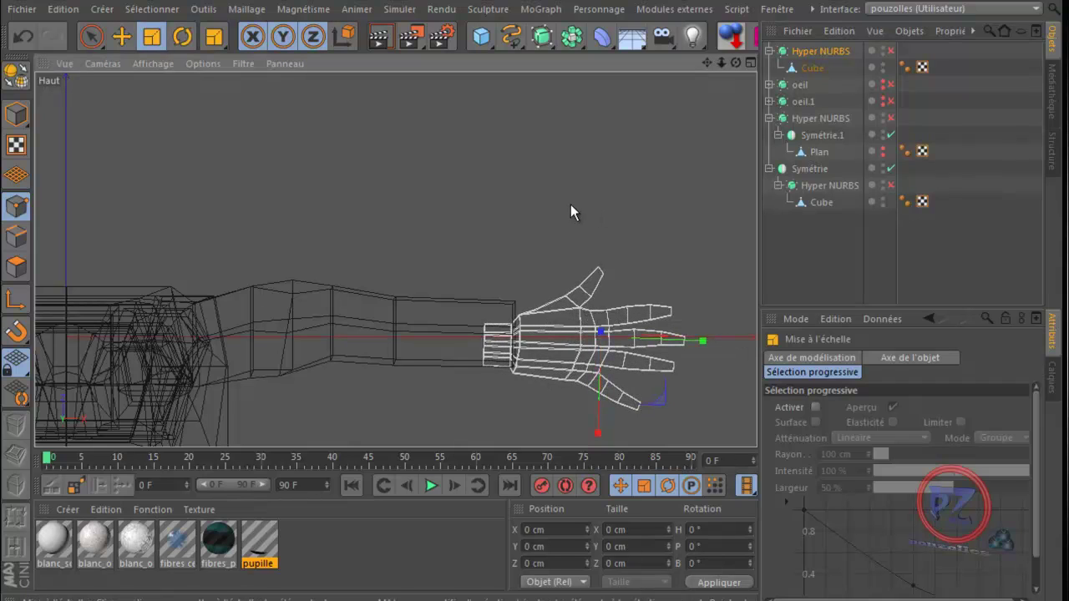
key(e)
key(w)
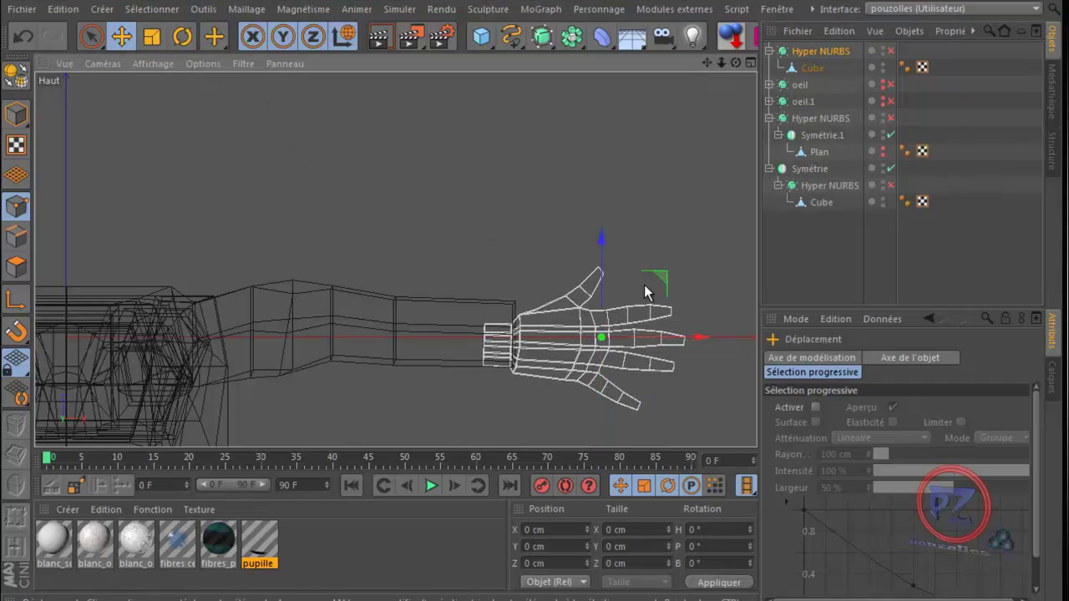
- Move the hand outward in the top view so its wrist meets the forearm's end, and check the fit in perspective
drag(660, 283, 690, 267)
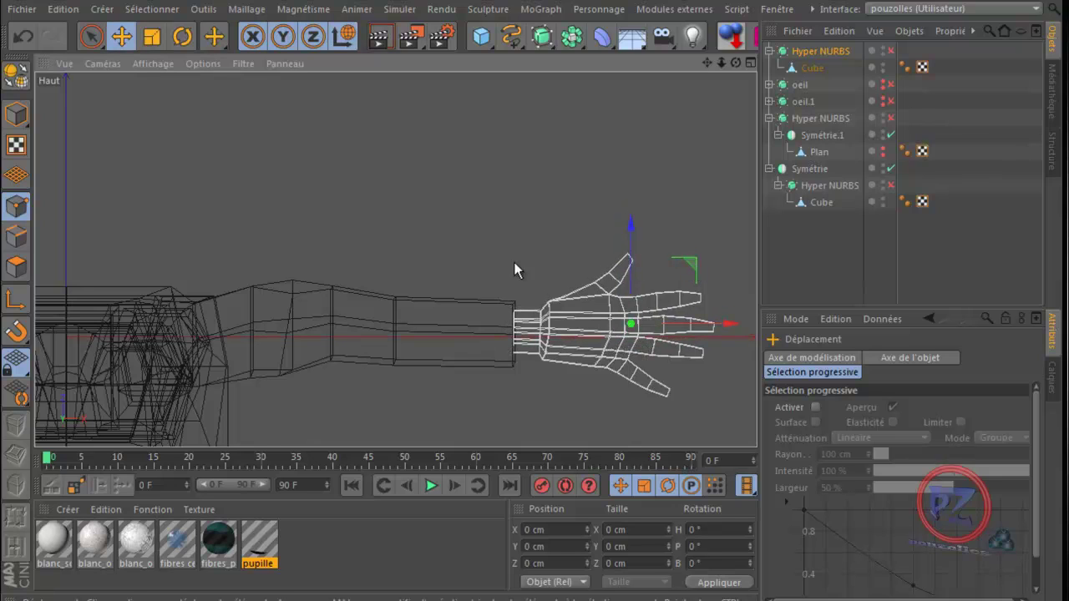
middle_click(255, 200)
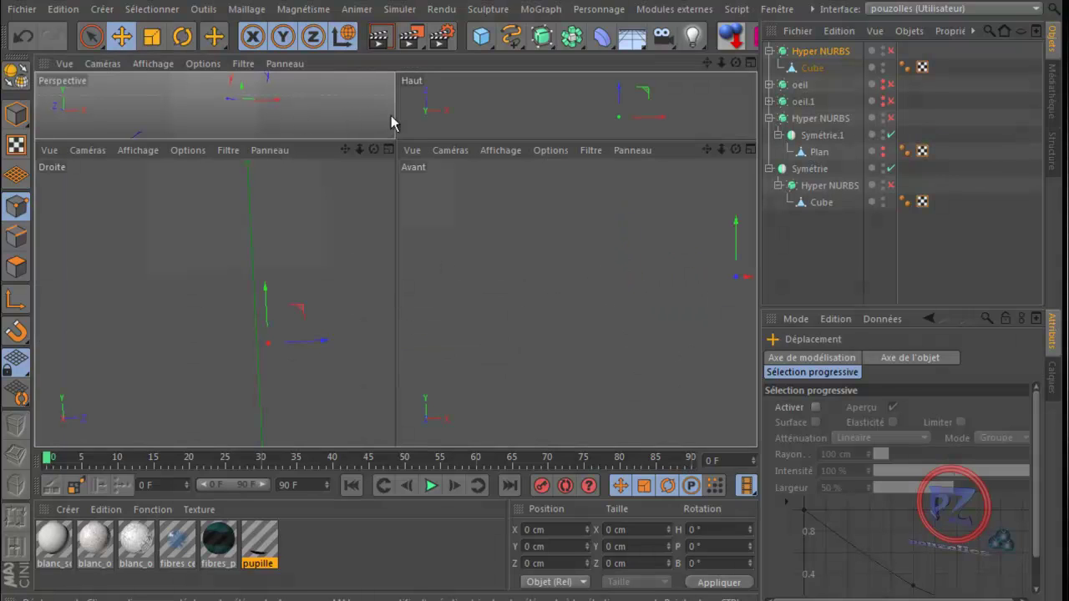
middle_click(364, 107)
alt+drag(656, 195, 687, 116)
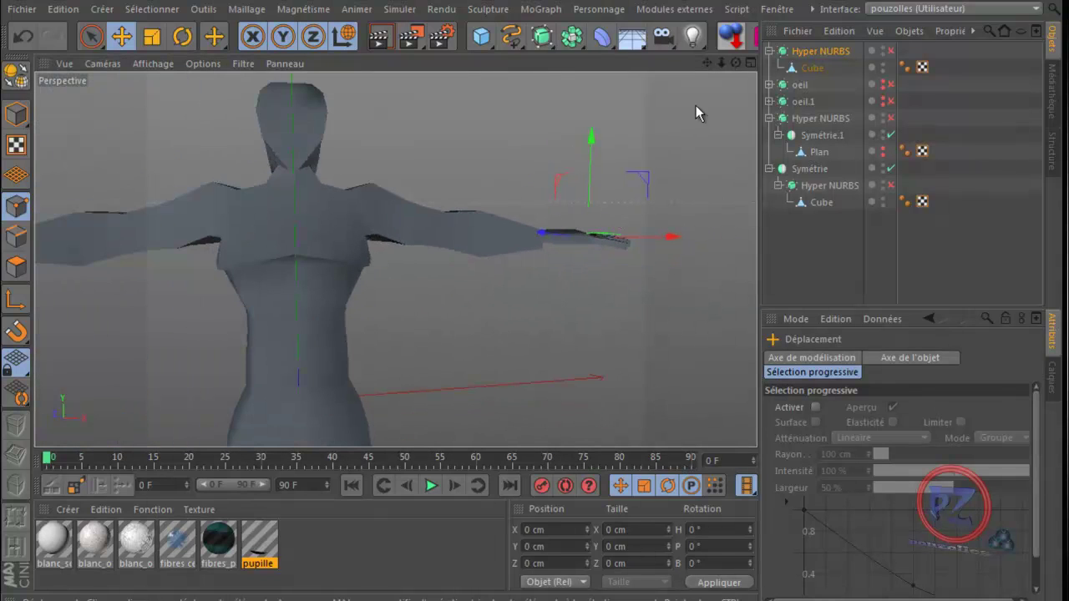
drag(734, 64, 534, 382)
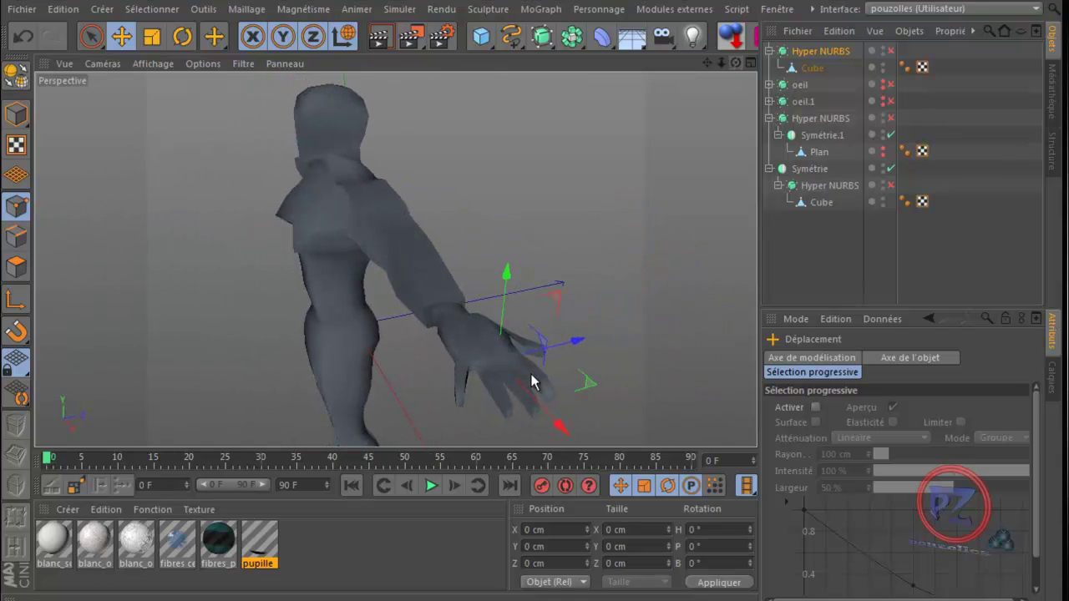
alt+drag(533, 382, 535, 381)
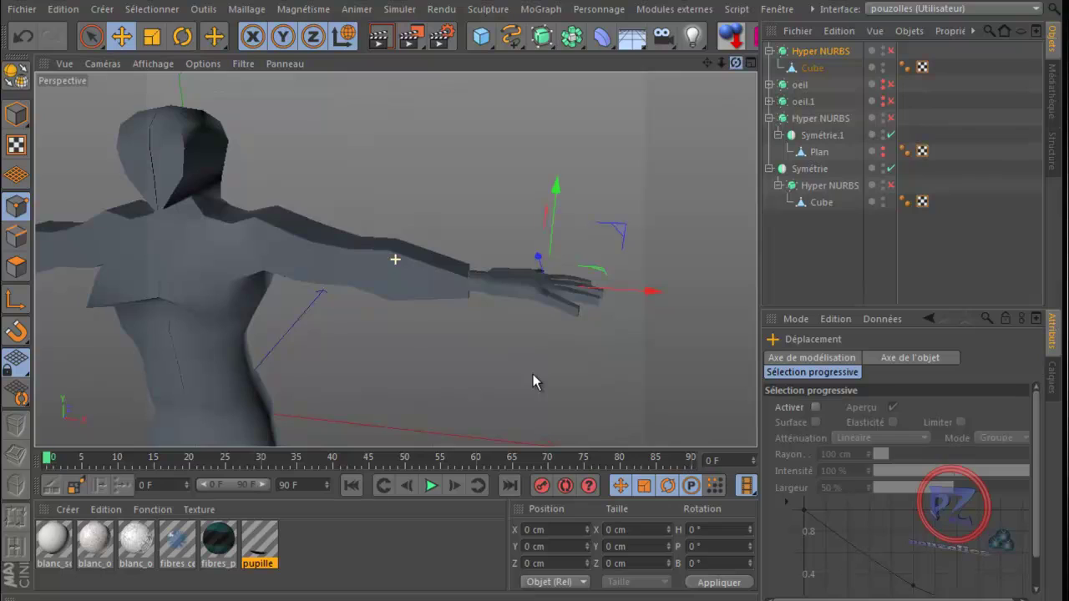
- Move the hand across to the opposite arm in the front view and rotate it so its fingers point outward
middle_click(442, 385)
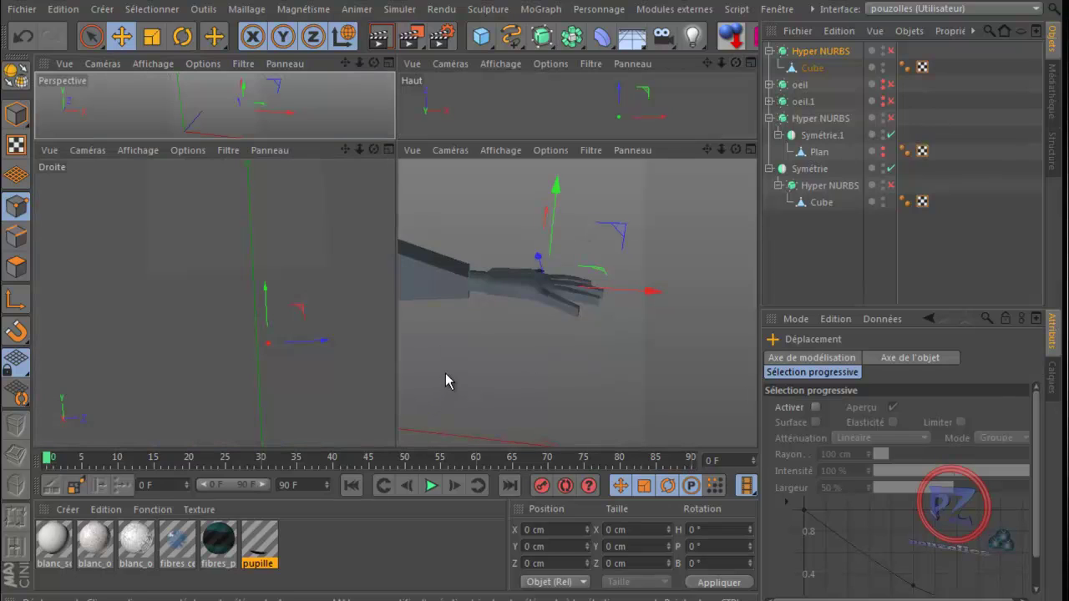
middle_click(512, 344)
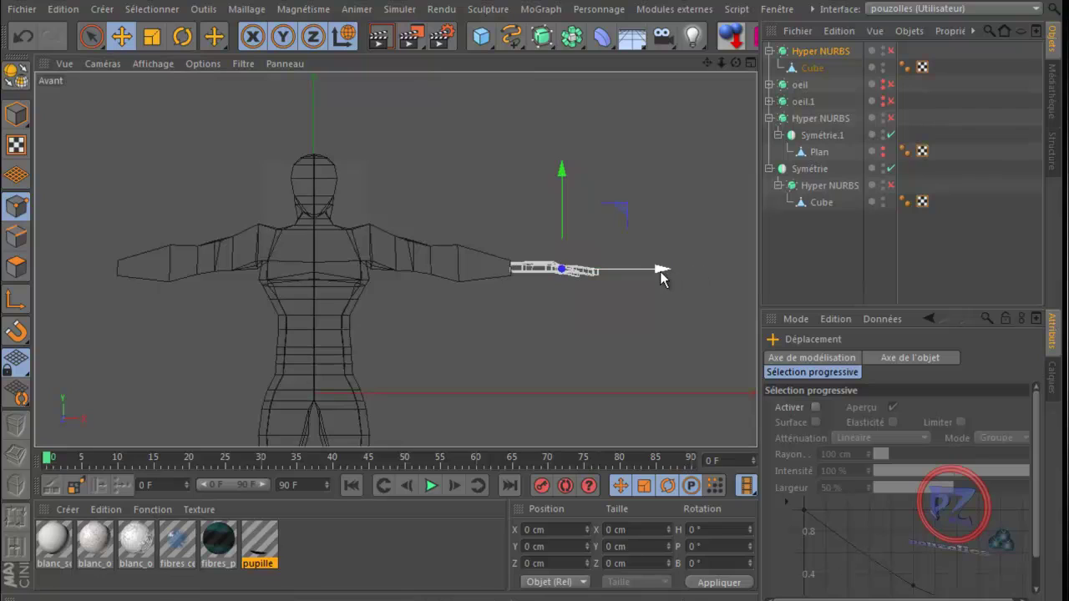
drag(660, 268, 214, 316)
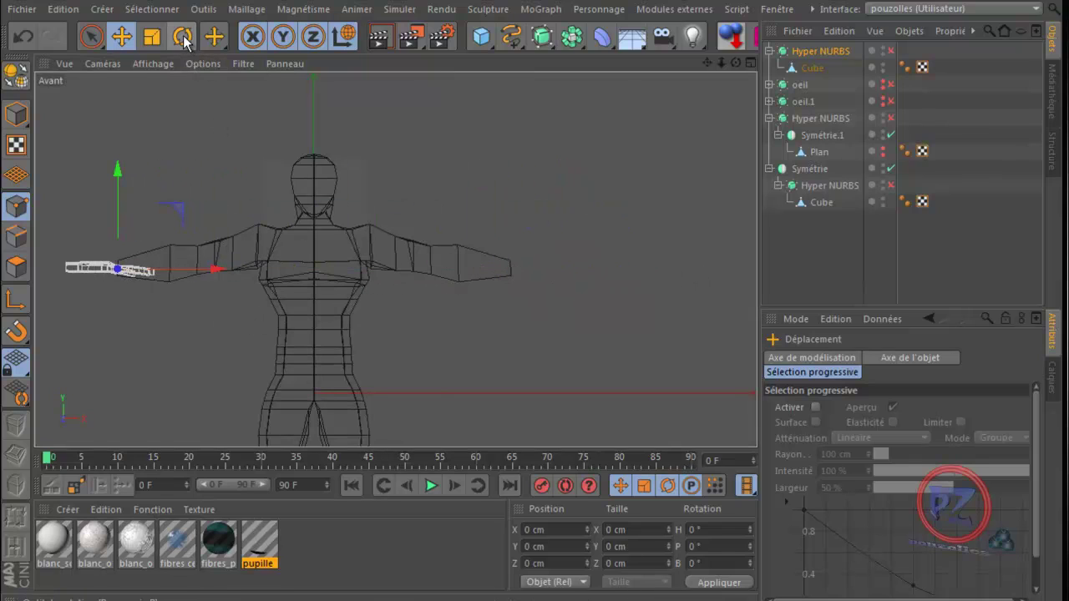
click(183, 37)
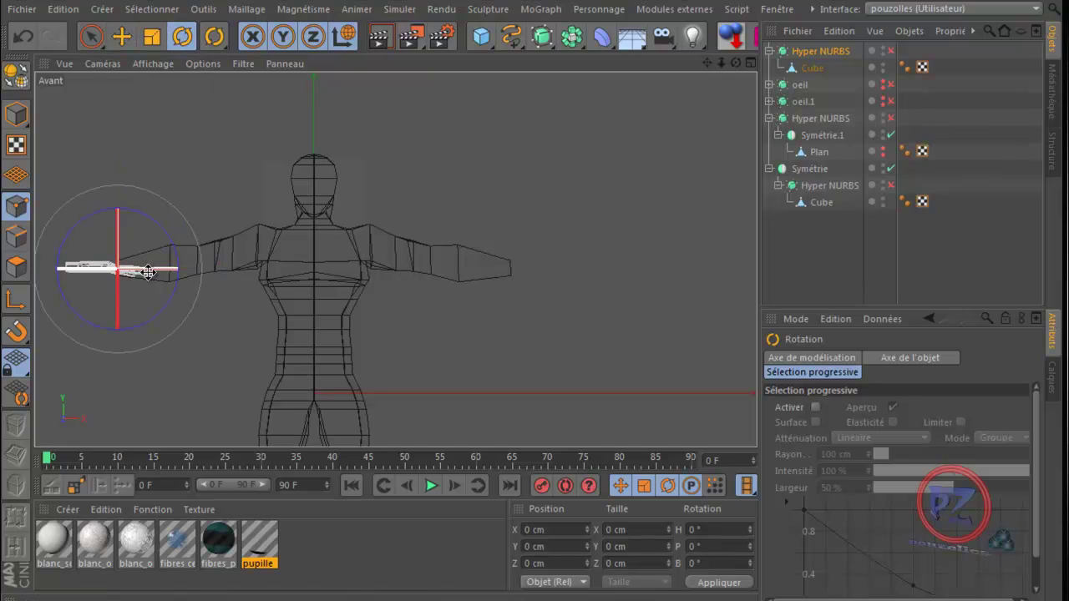
drag(148, 271, 532, 375)
key(ctrl+z)
- Move the flipped hand outward along the X axis until its wrist meets the end of the forearm
drag(711, 67, 425, 219)
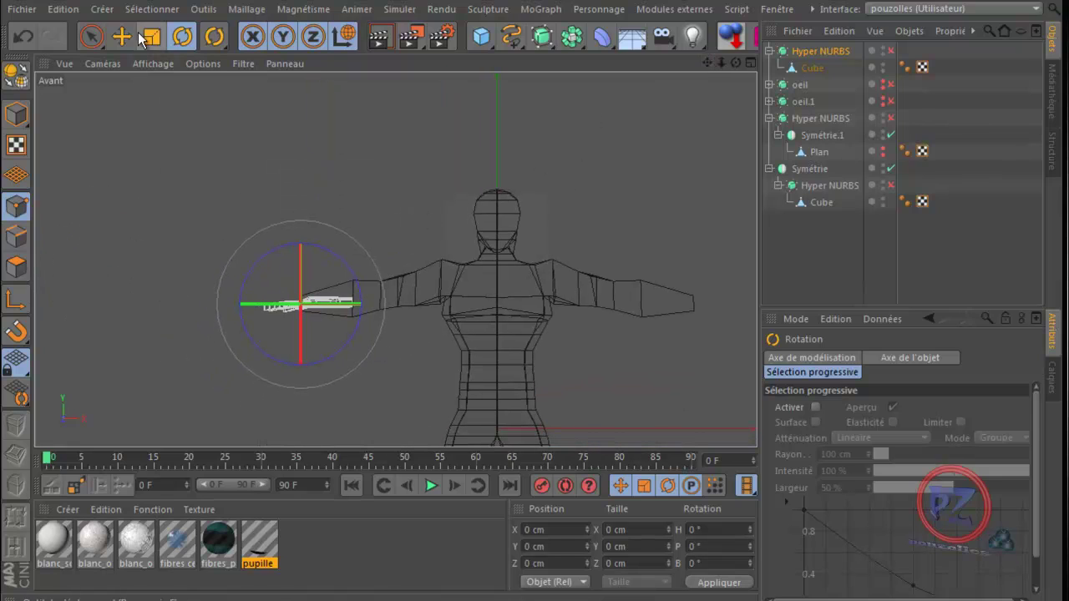
click(121, 35)
drag(400, 302, 351, 314)
- Nudge the hand along the Z axis in the perspective view to align its wrist with the forearm
middle_click(351, 208)
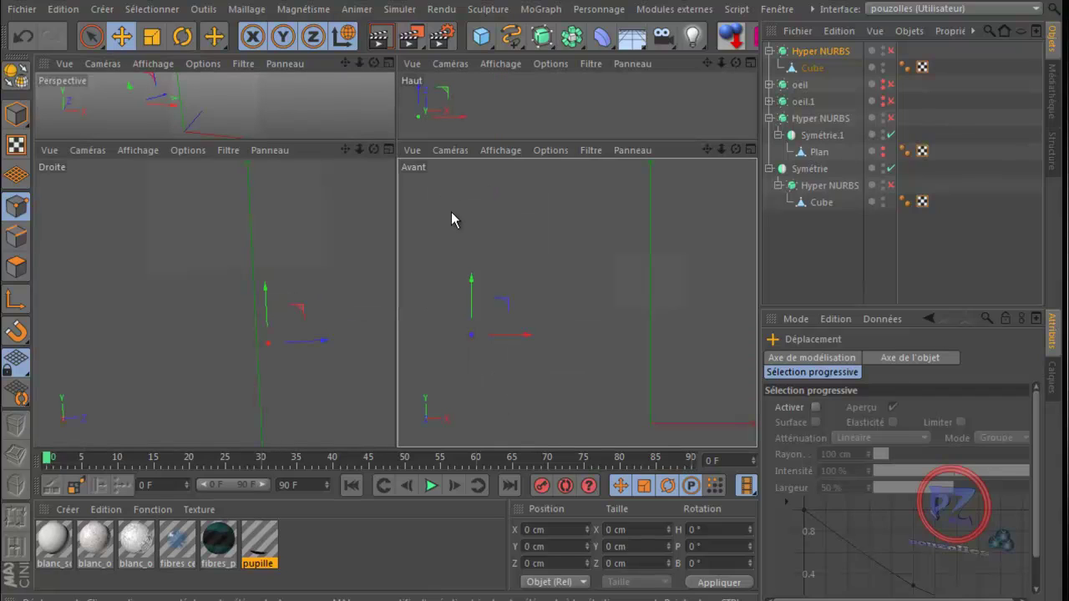
middle_click(308, 118)
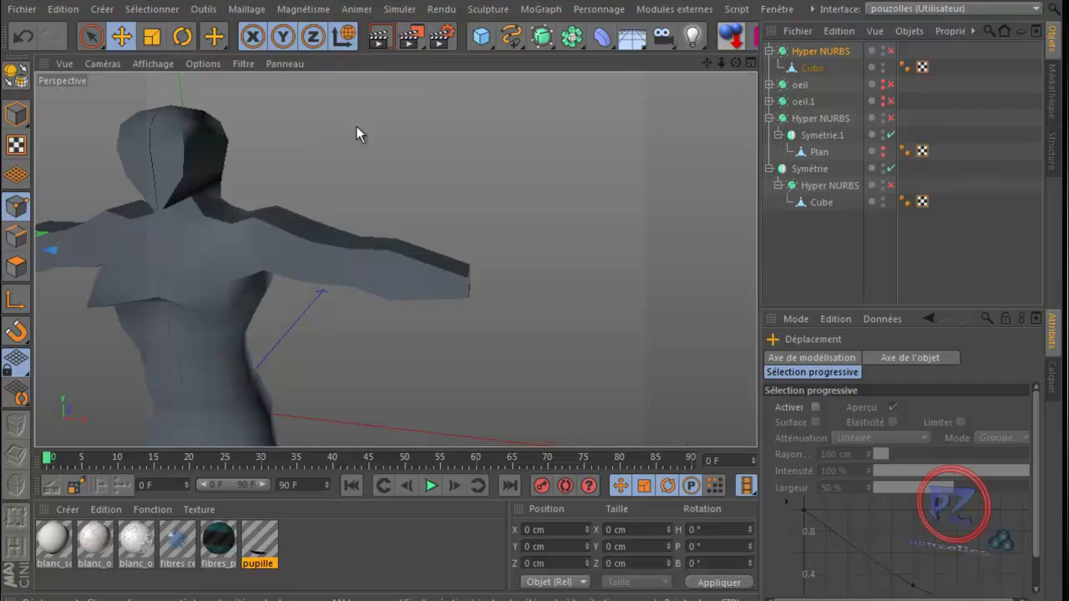
scroll(605, 180, down, 3)
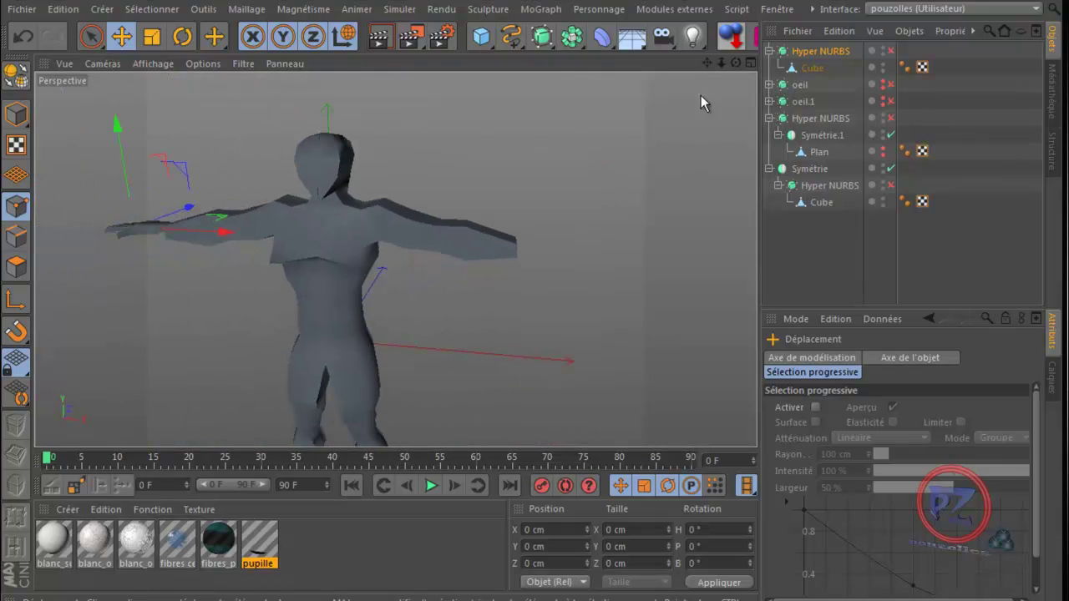
drag(707, 63, 532, 376)
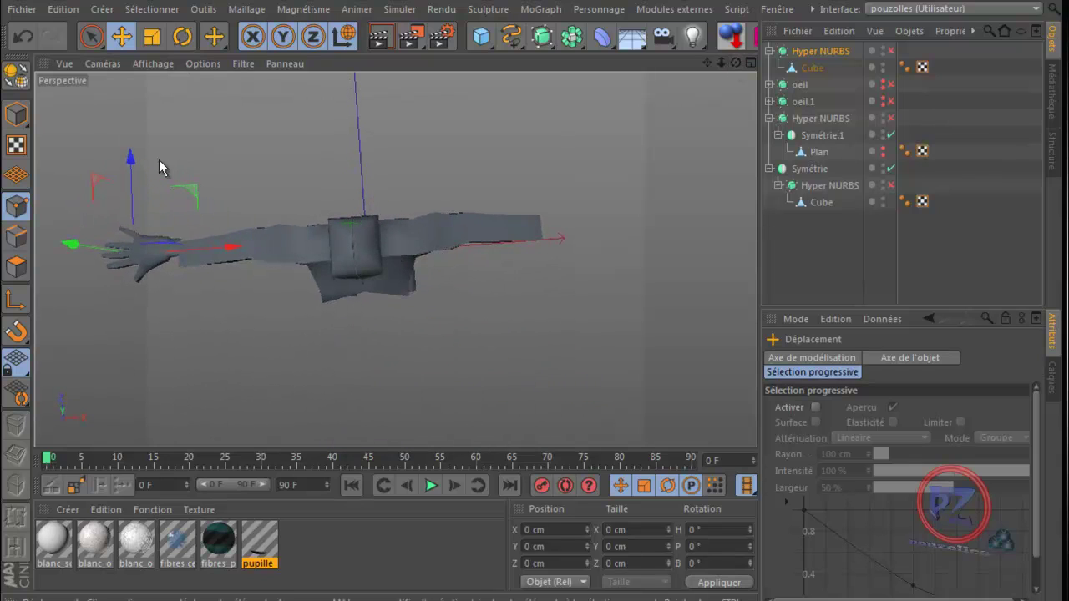
drag(132, 157, 133, 165)
drag(533, 375, 532, 375)
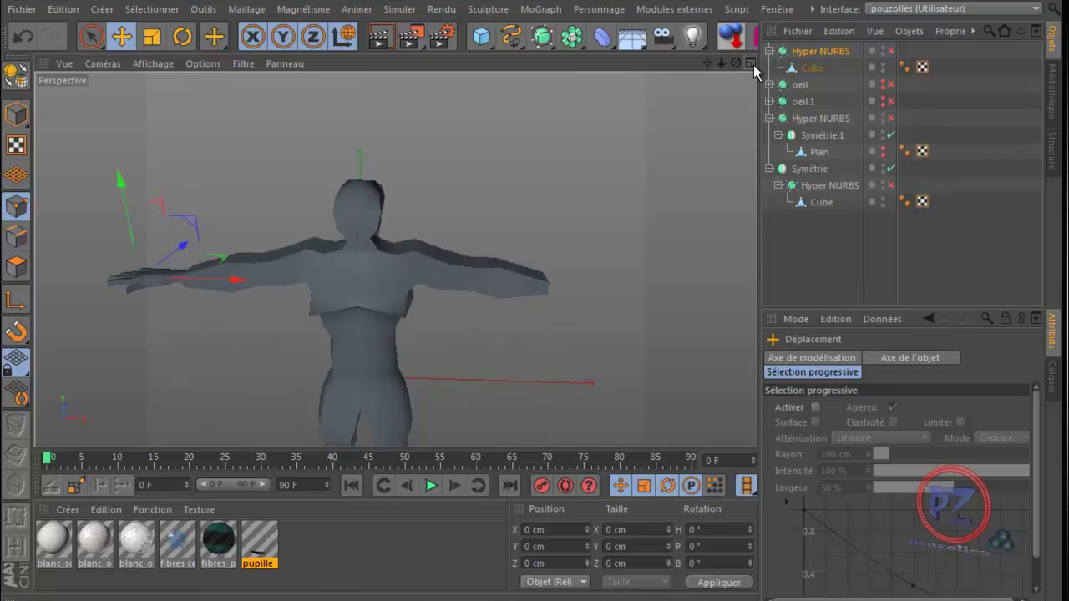
- Rename the hand's Hyper NURBS object as main
double_click(812, 51)
text(m)
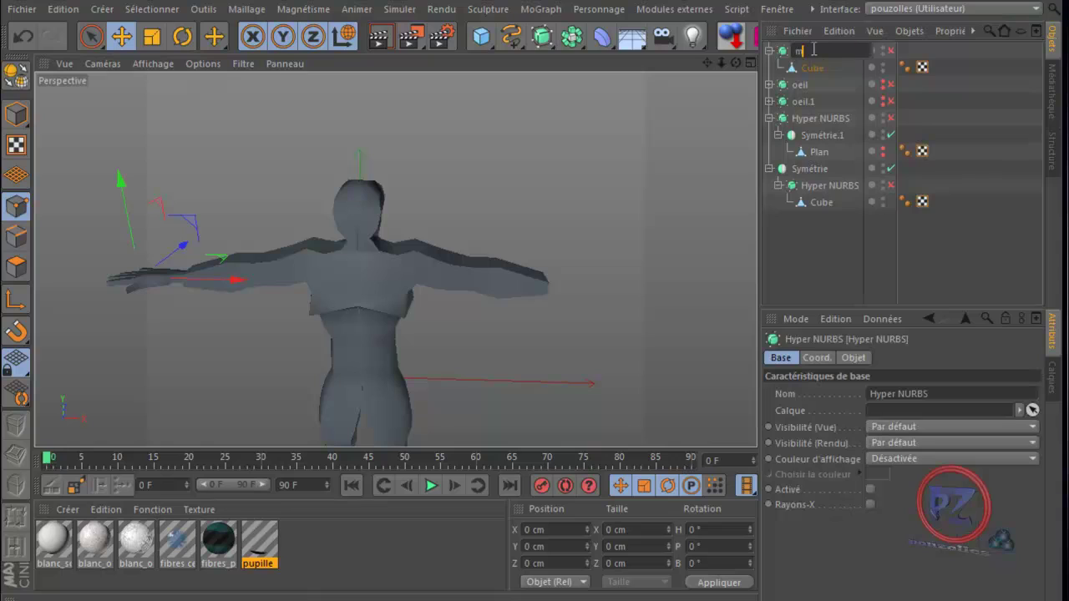
text(ain)
key(Return)
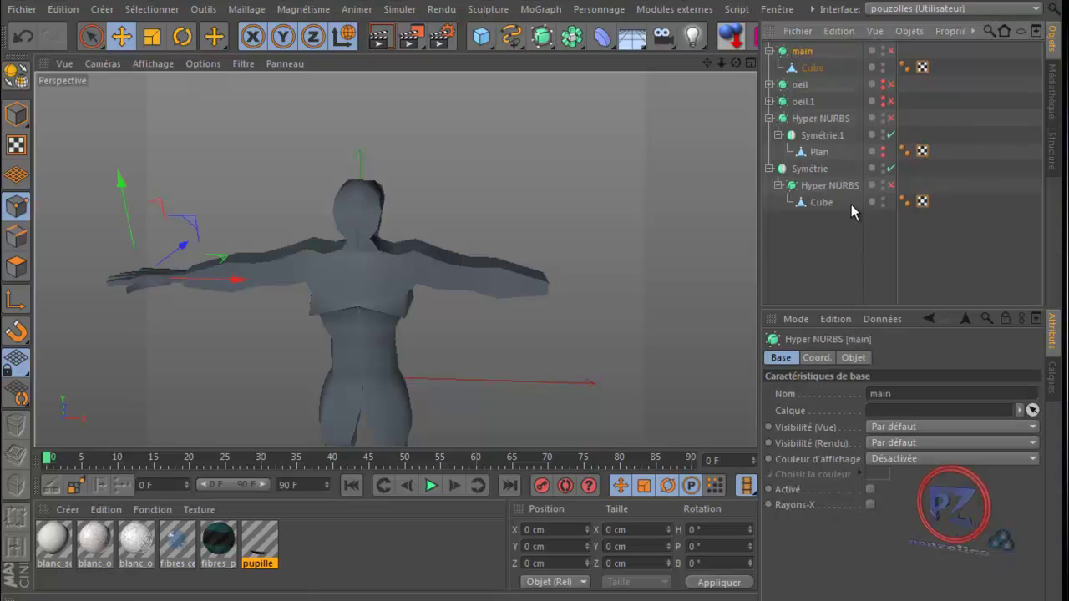
- Group oeil, oeil.1 and the Hyper NURBS containing Symétrie.1 into one null object
click(808, 85)
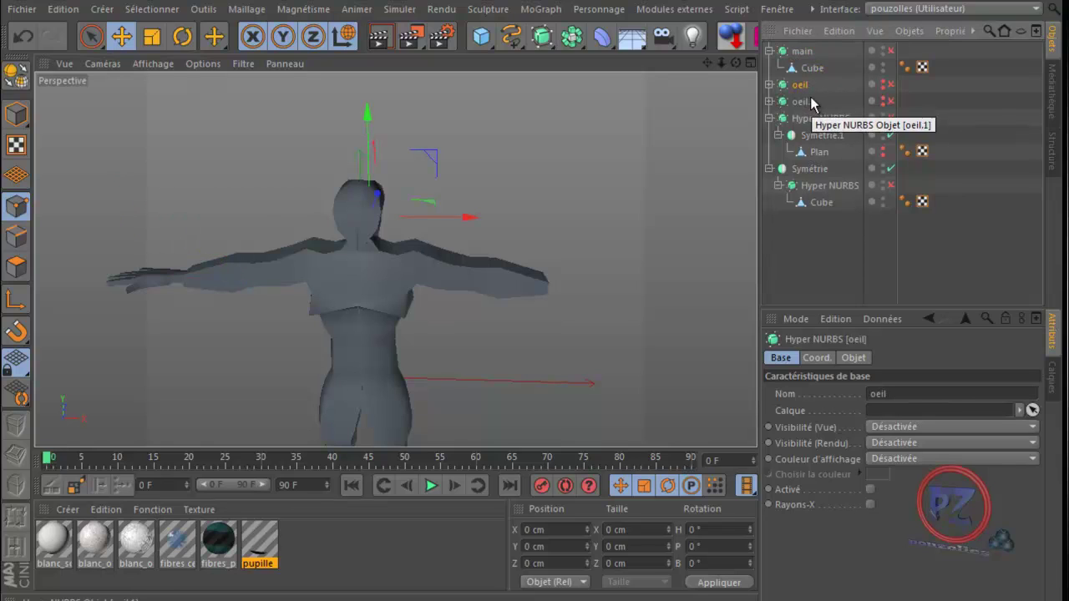
shift+click(811, 118)
right_click(811, 118)
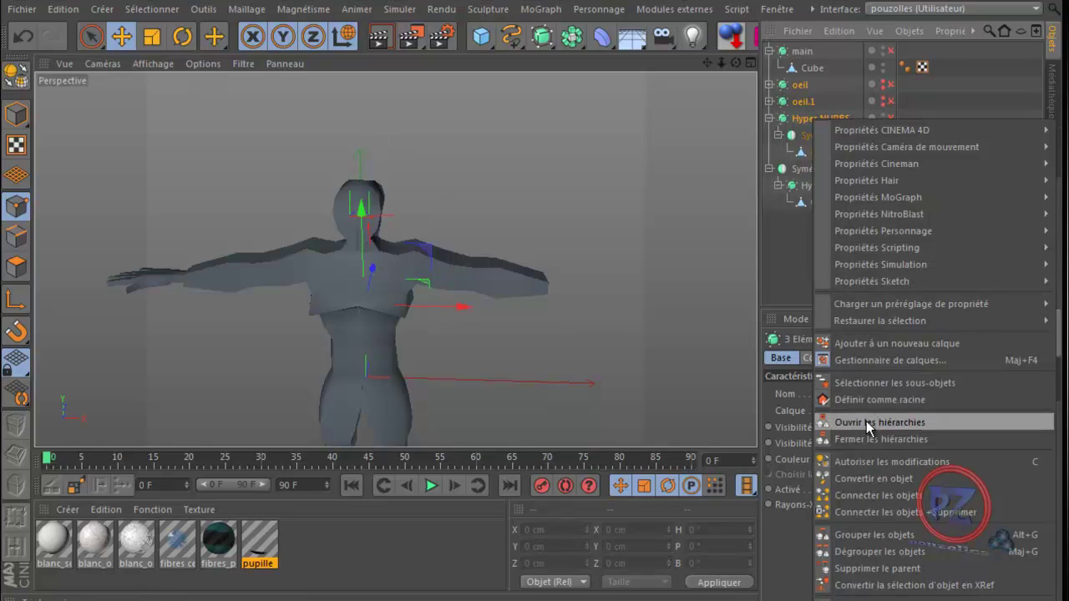
click(869, 534)
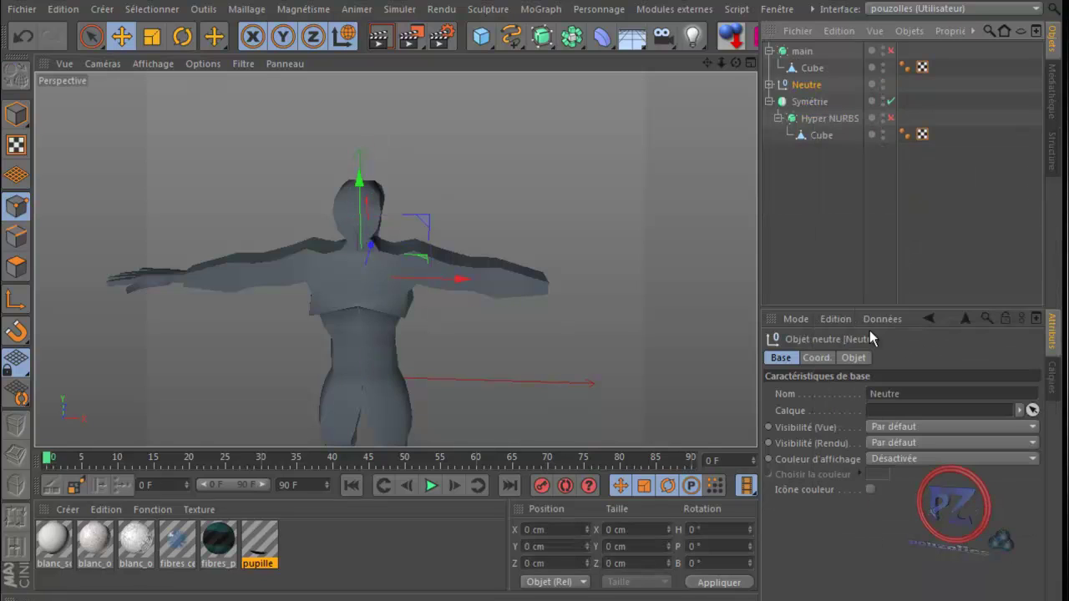
- Convert the body's Symétrie object into an editable object and expand its hierarchy
click(810, 103)
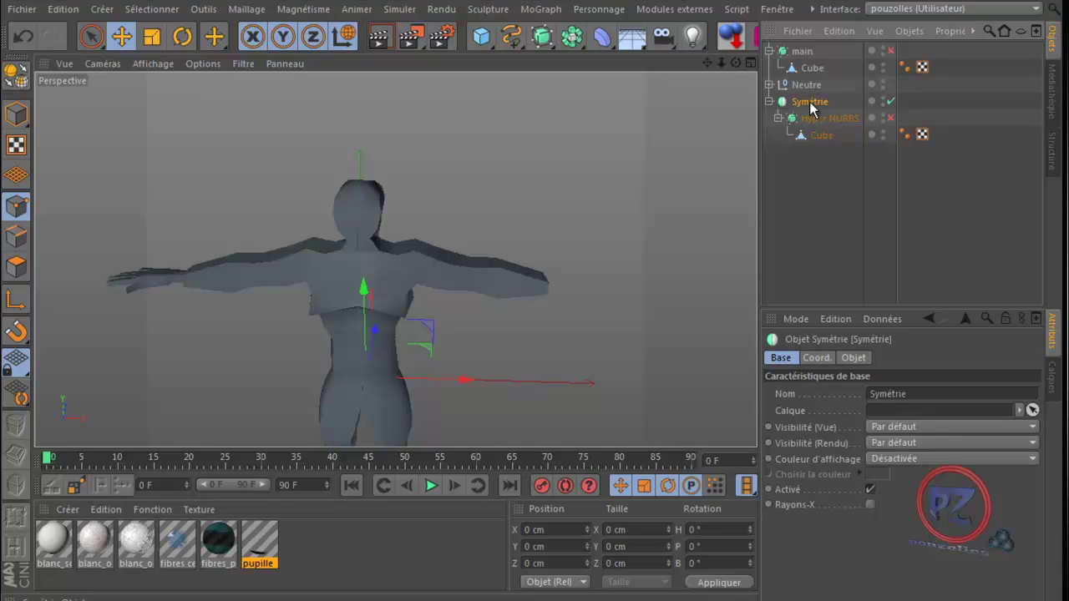
click(18, 77)
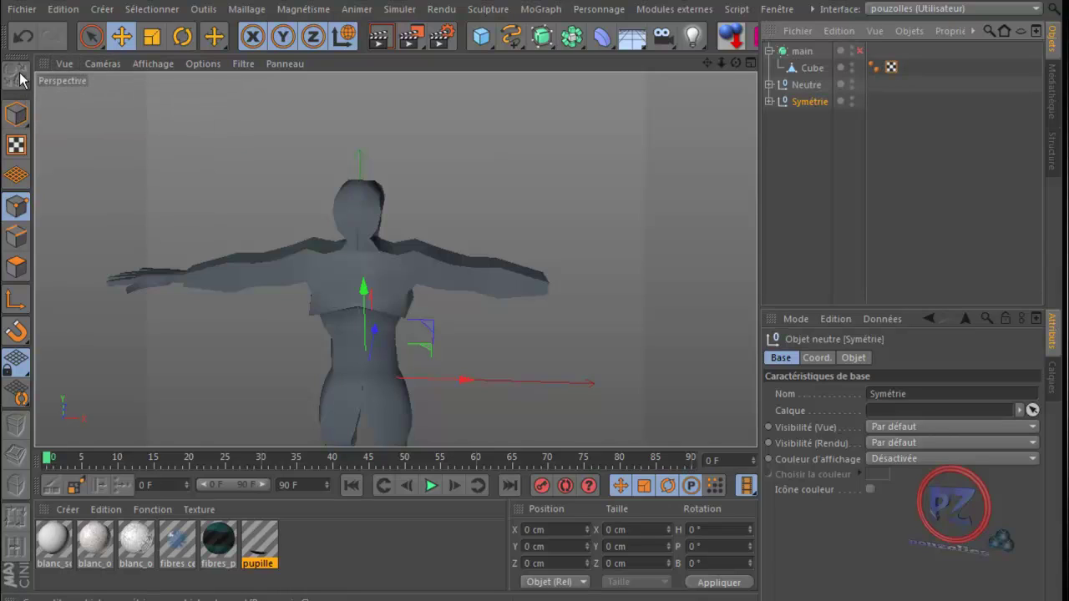
click(769, 101)
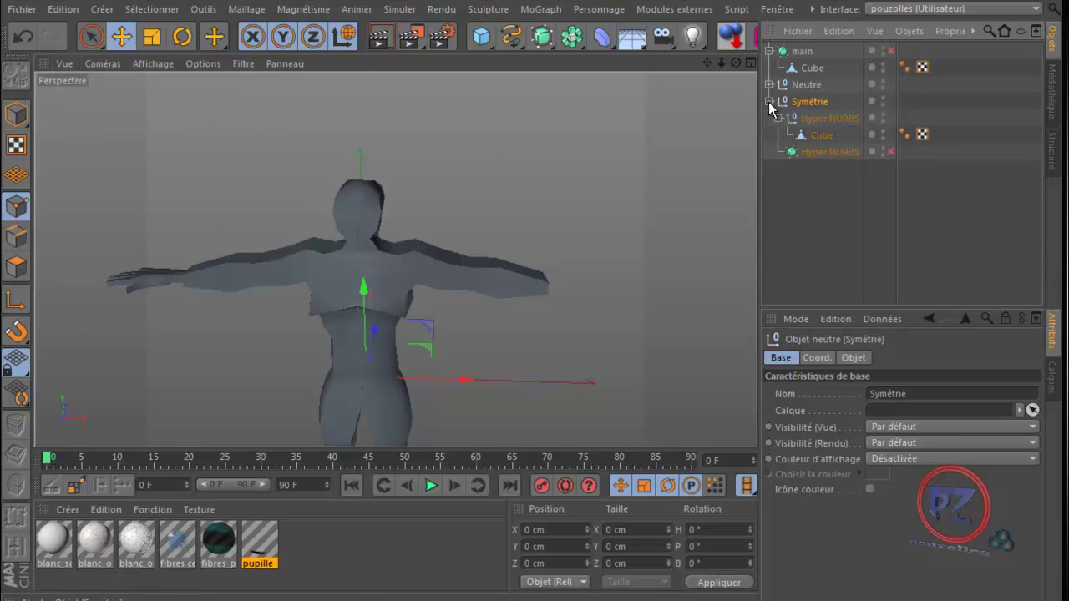
- Move the empty Hyper NURBS out of Symétrie to the top level of the object hierarchy
click(820, 117)
click(820, 118)
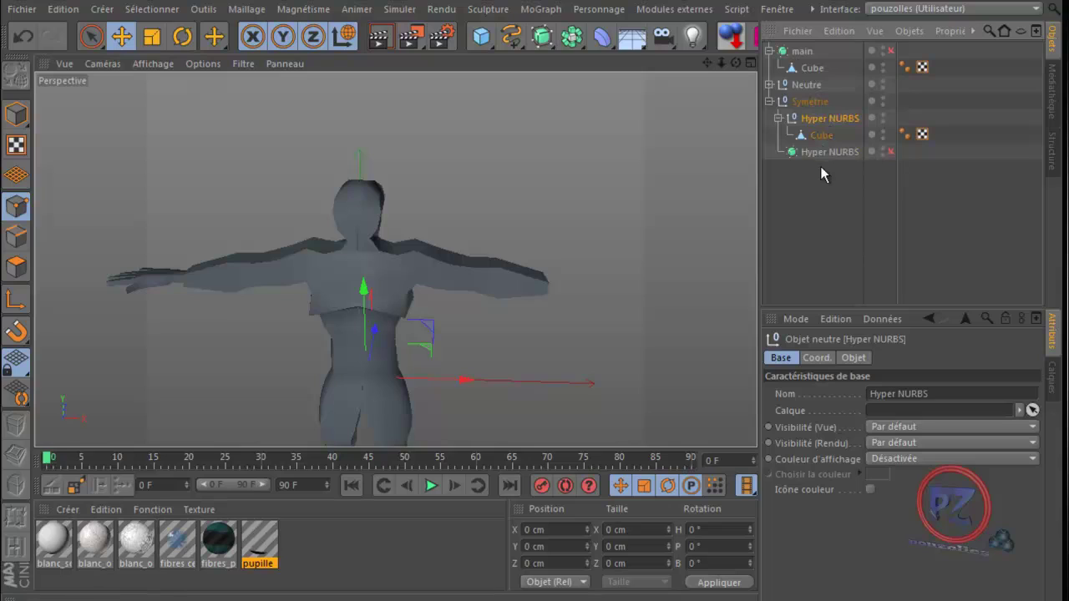
drag(818, 152, 818, 194)
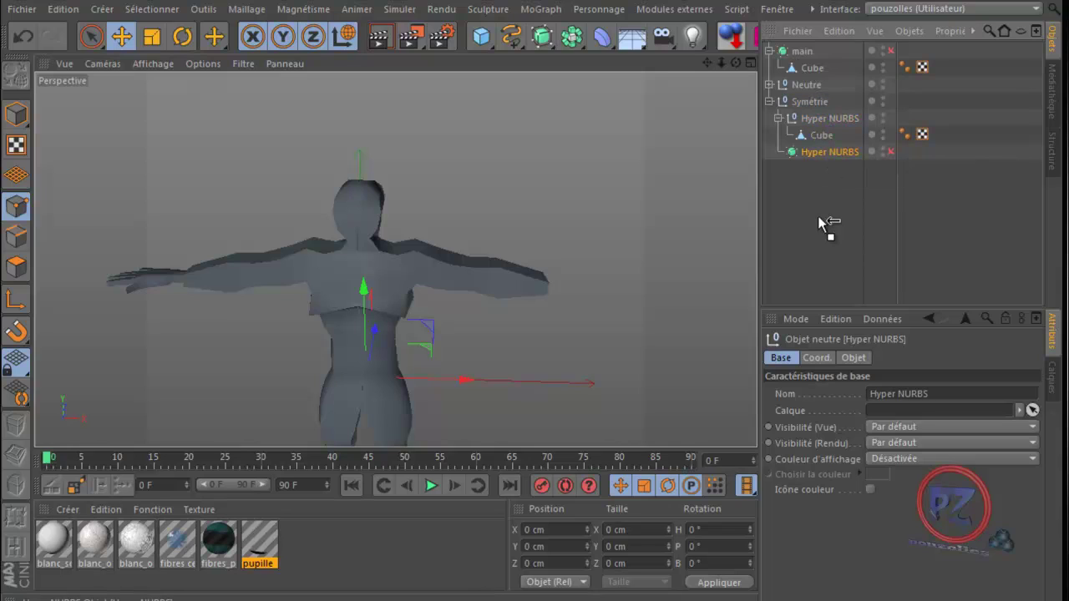
click(890, 152)
click(890, 152)
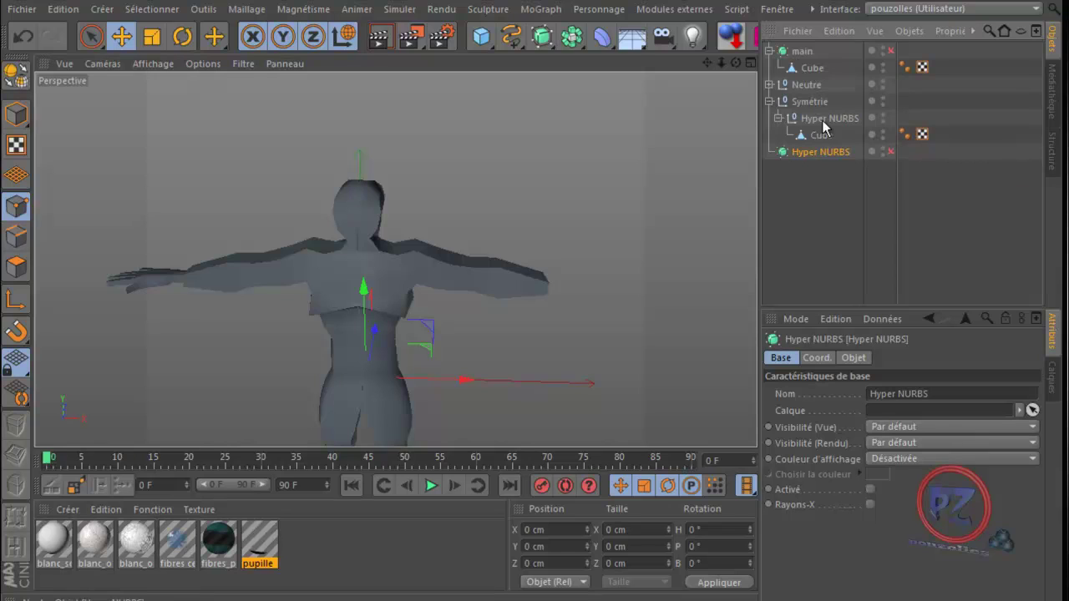
- Check the body's visibility and move its Hyper NURBS null with the Cube out of Symétrie to the top level
double_click(883, 99)
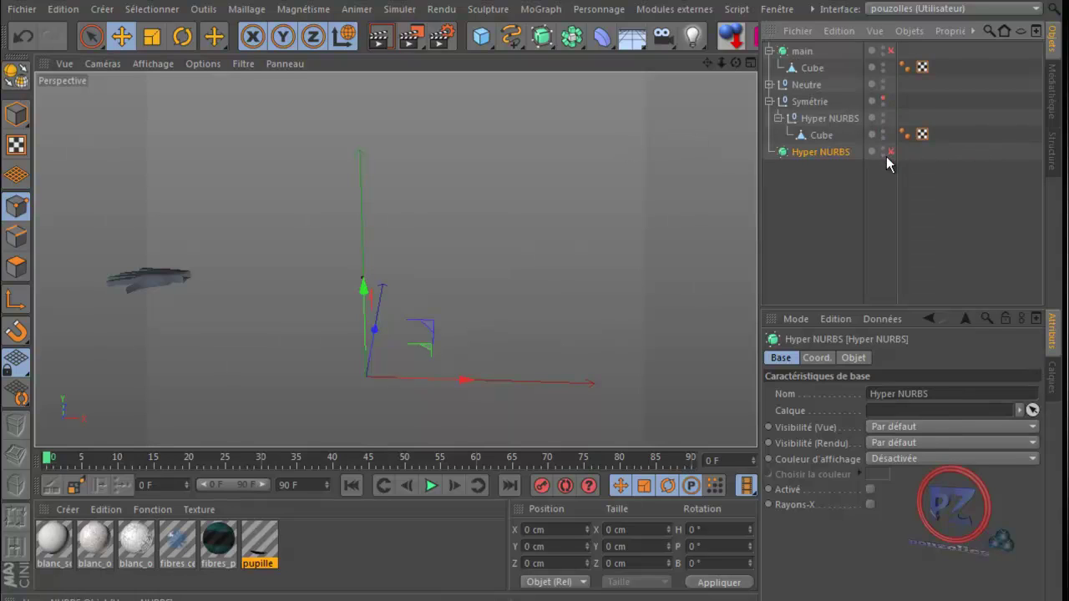
click(882, 100)
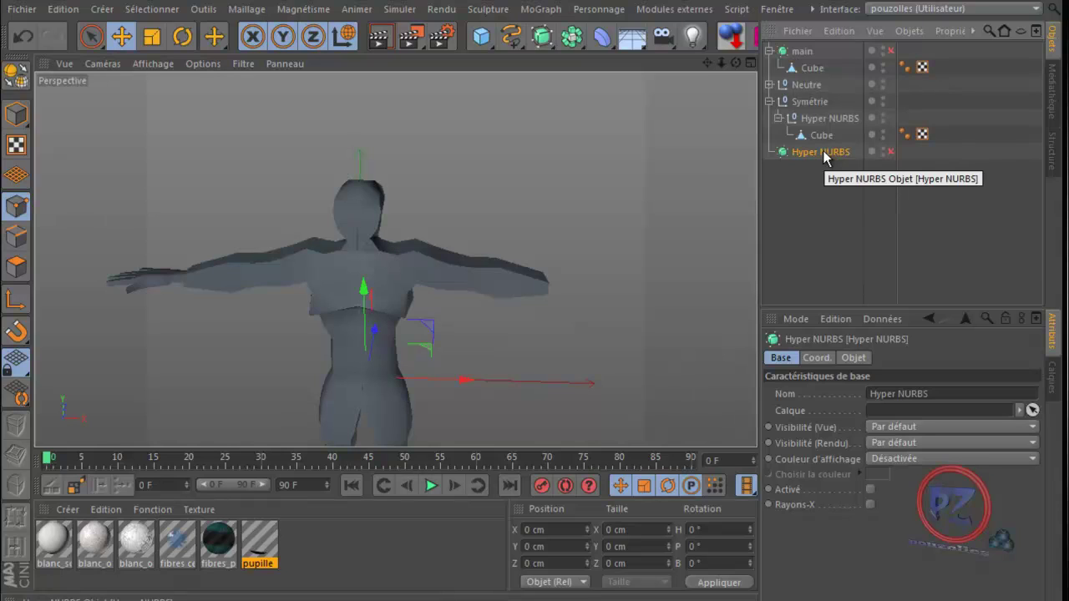
drag(819, 118, 818, 224)
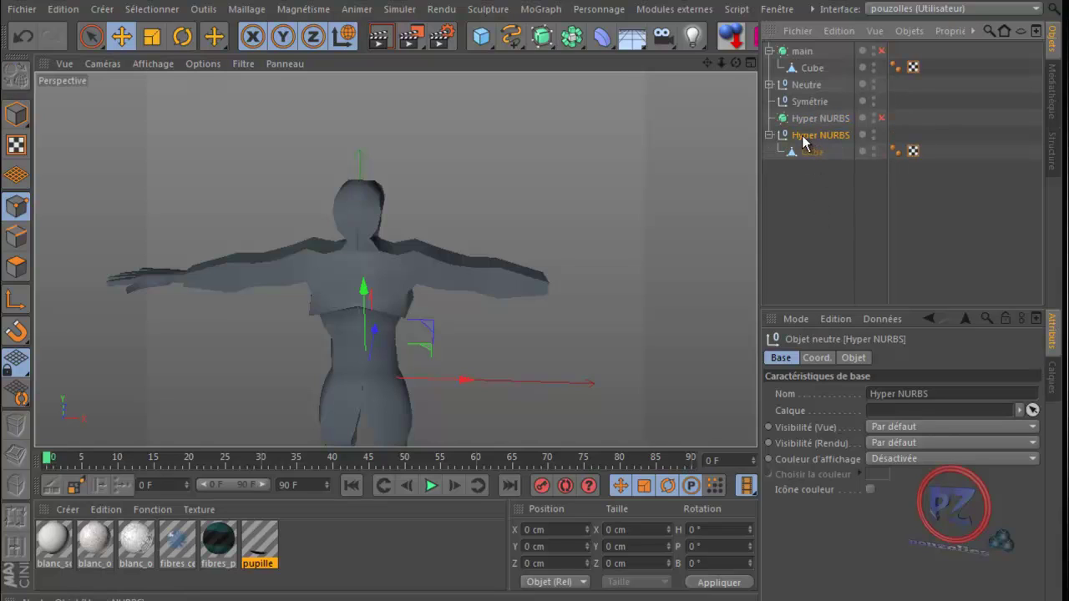
click(874, 133)
click(874, 133)
click(874, 133)
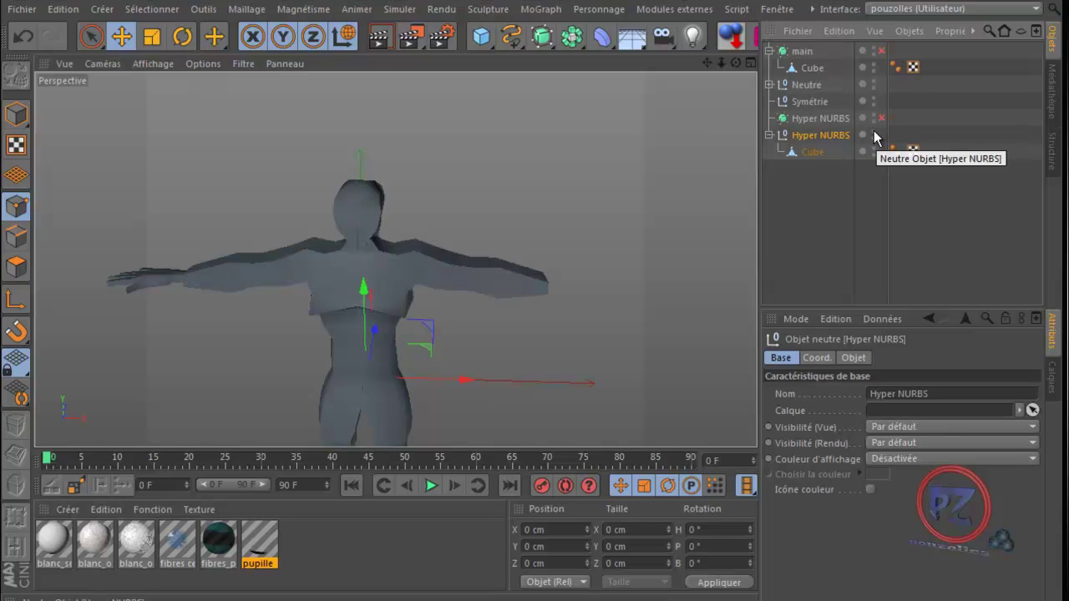
- Delete the empty Hyper NURBS generator and the empty Symétrie null
click(810, 118)
key(Delete)
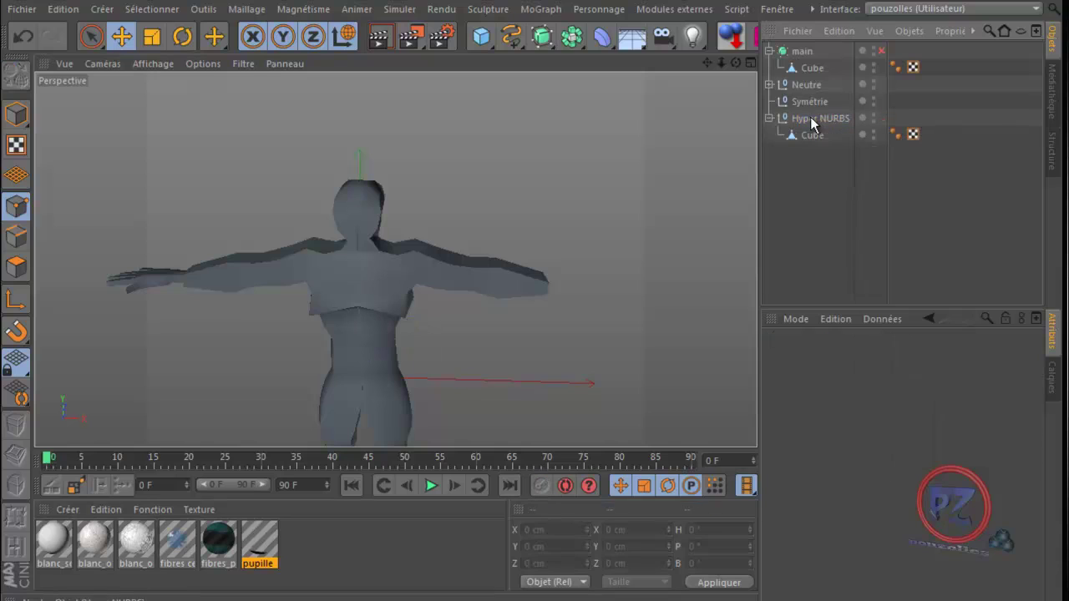
click(811, 102)
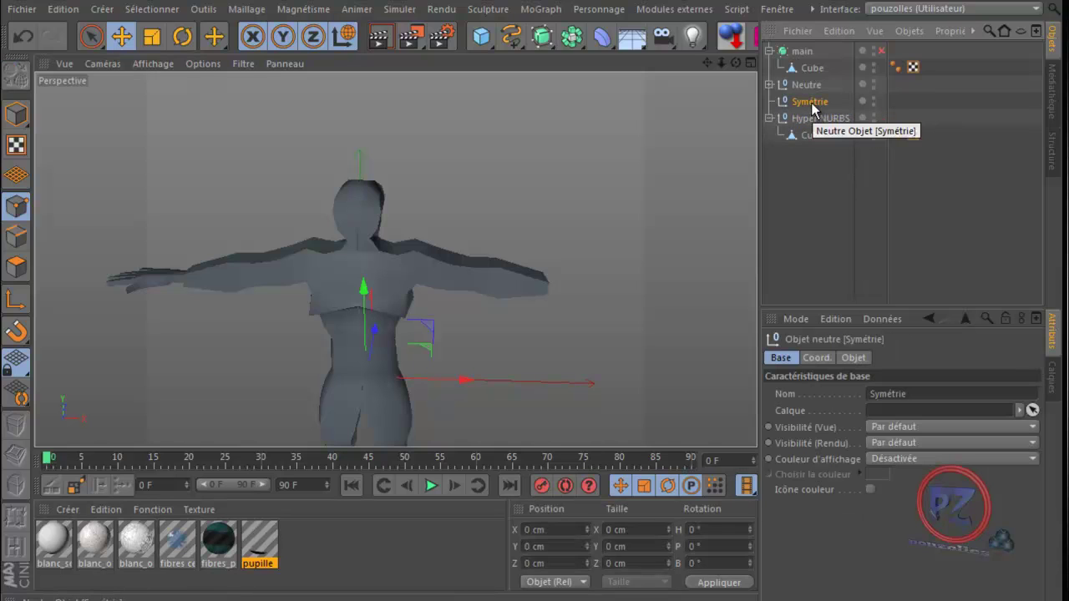
key(Delete)
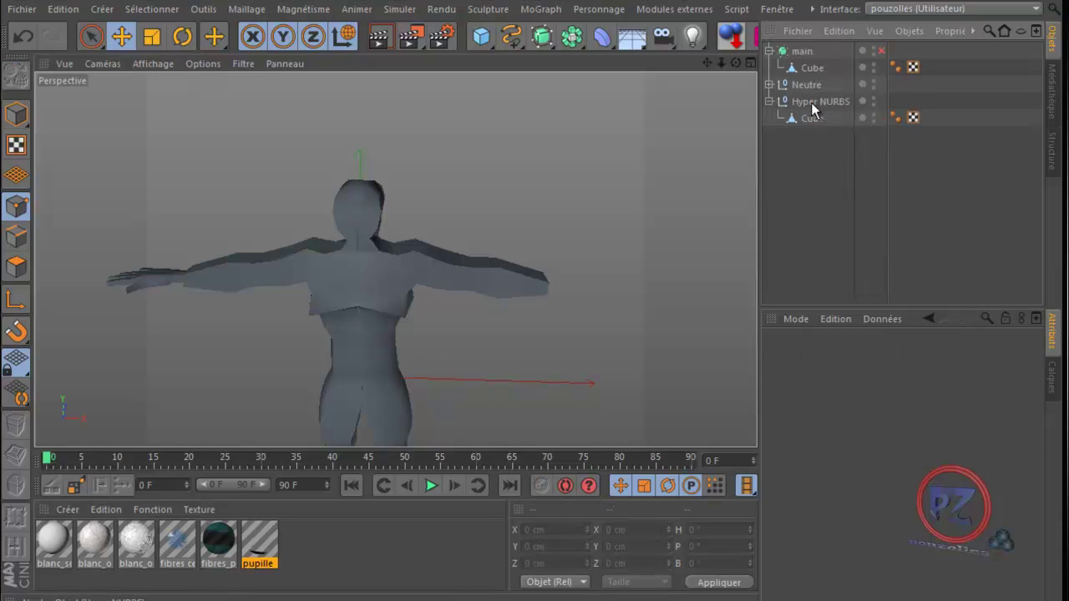
- Examine the contents of the Neutre group
click(806, 86)
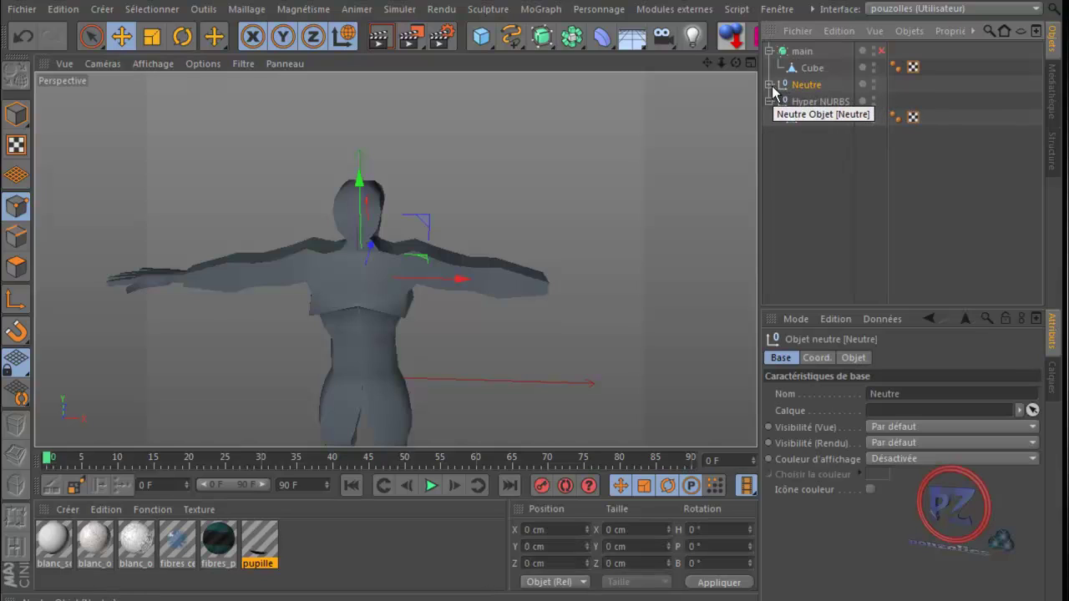
click(769, 85)
click(769, 85)
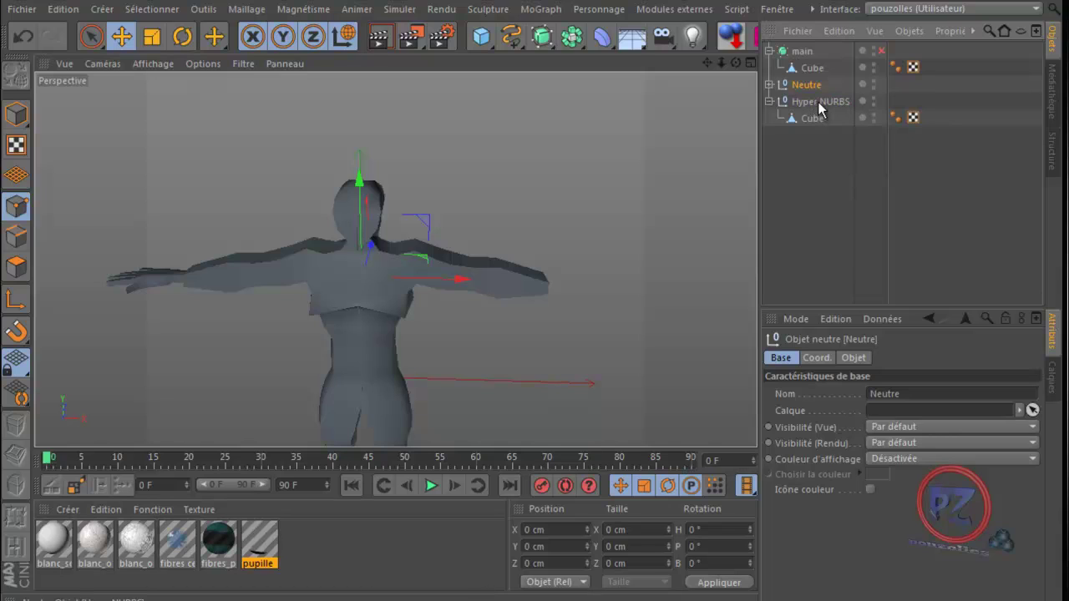
- Move the body's Cube out of the Hyper NURBS null to the top level and delete the empty null
drag(815, 118, 813, 147)
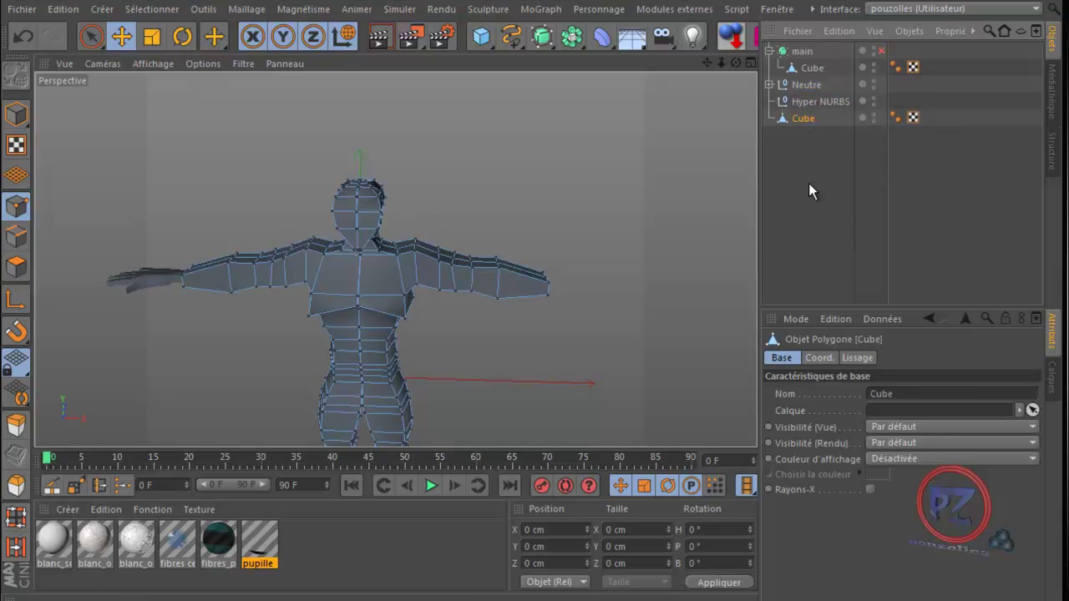
click(814, 102)
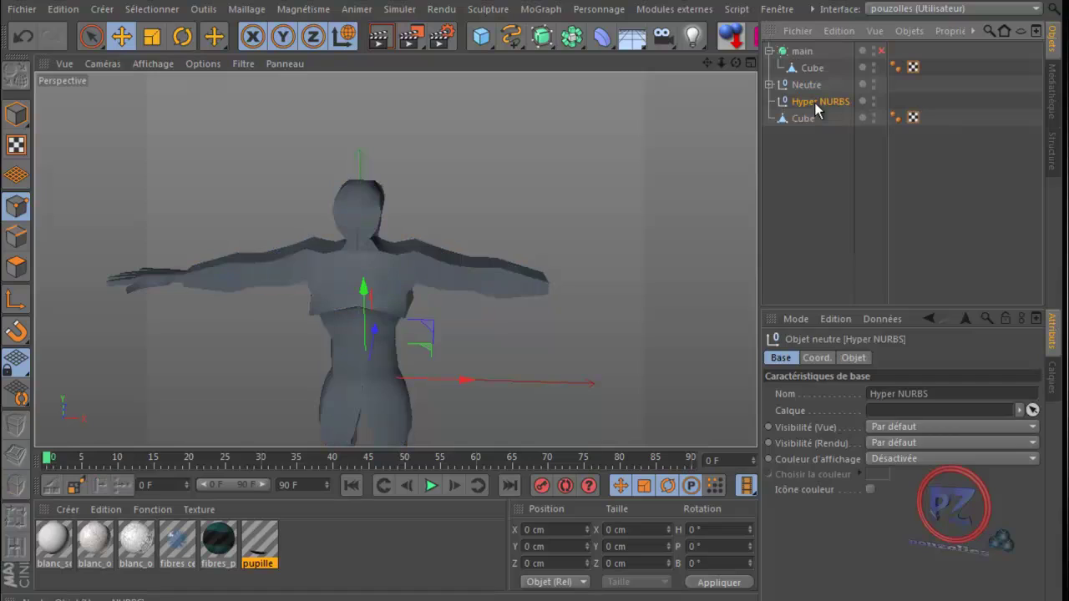
key(Delete)
click(800, 104)
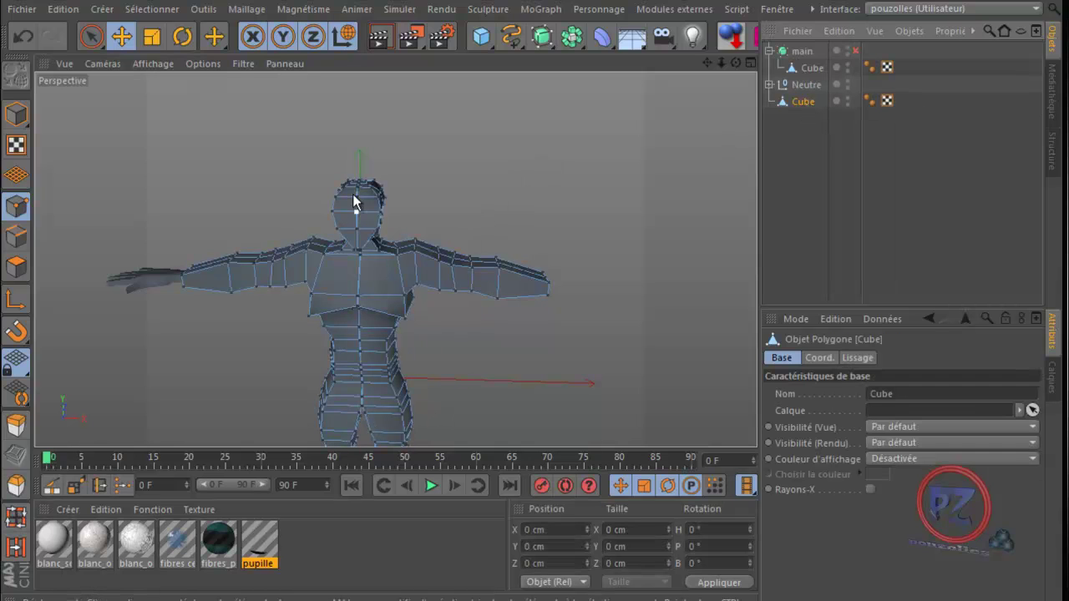
- Show the body in the maximized front view and select the midline point at the centre of the chest
middle_click(398, 308)
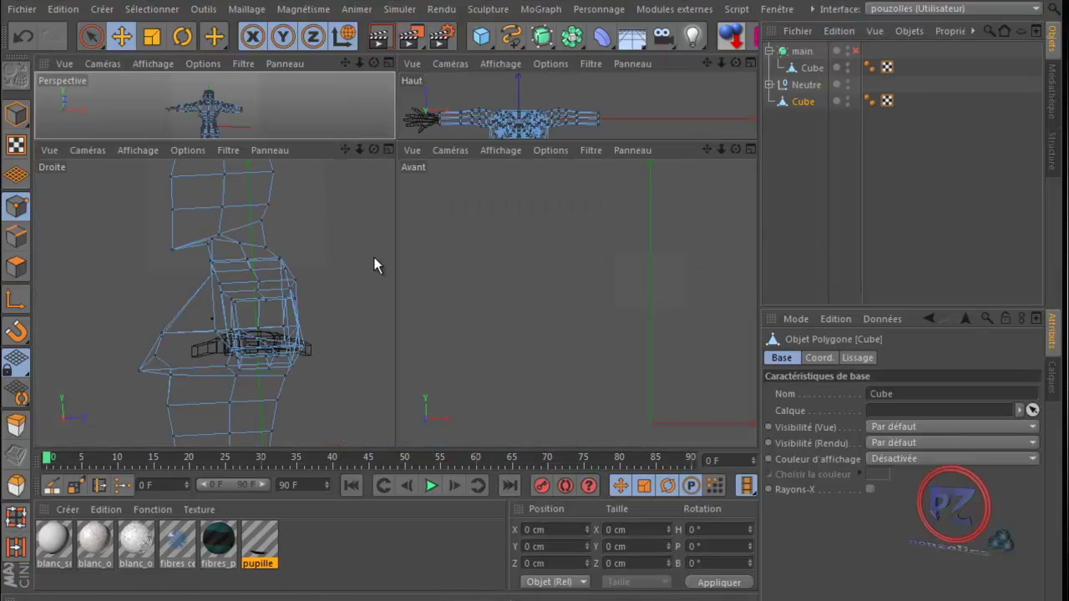
scroll(673, 327, up, 3)
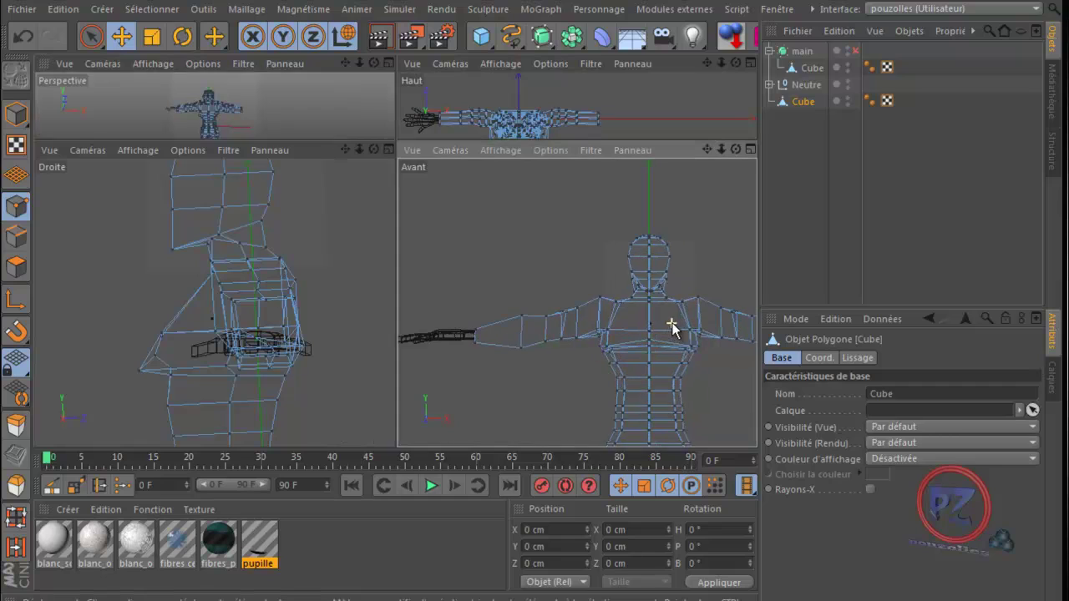
scroll(673, 327, up, 2)
middle_click(689, 251)
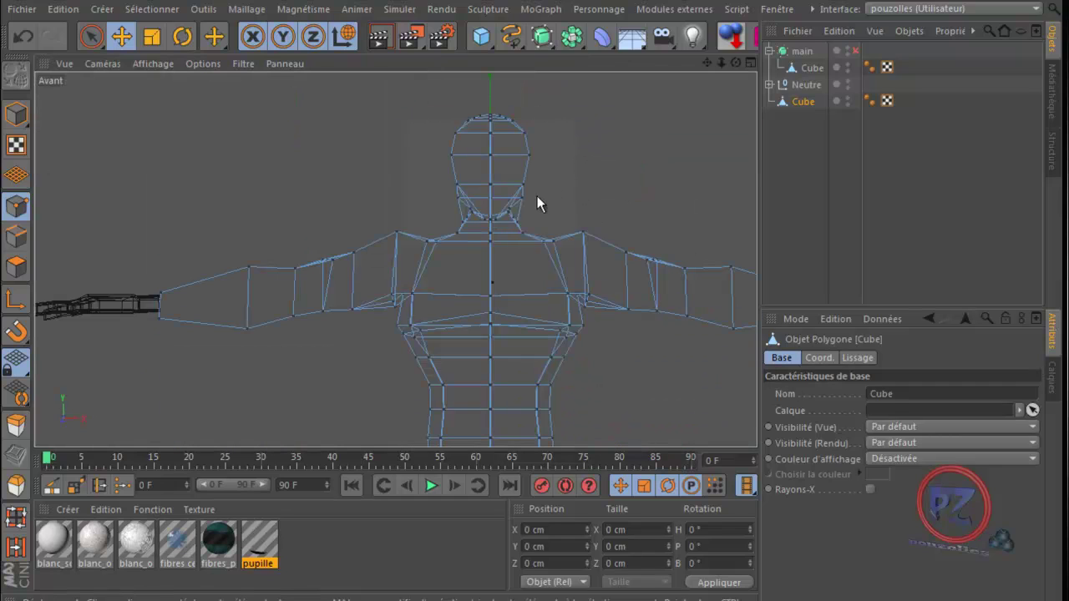
scroll(537, 196, up, 4)
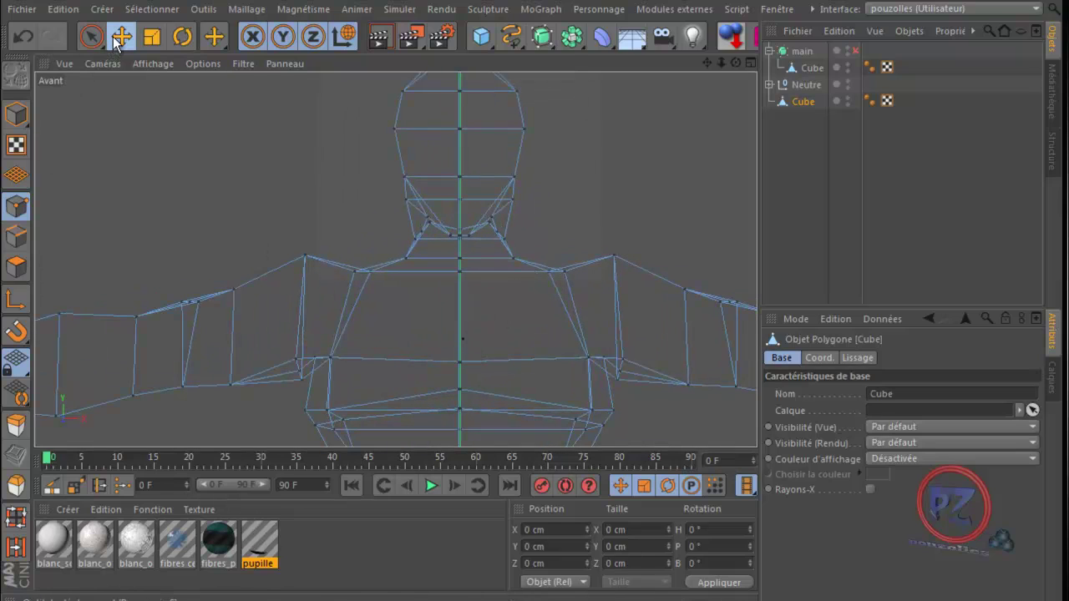
click(15, 208)
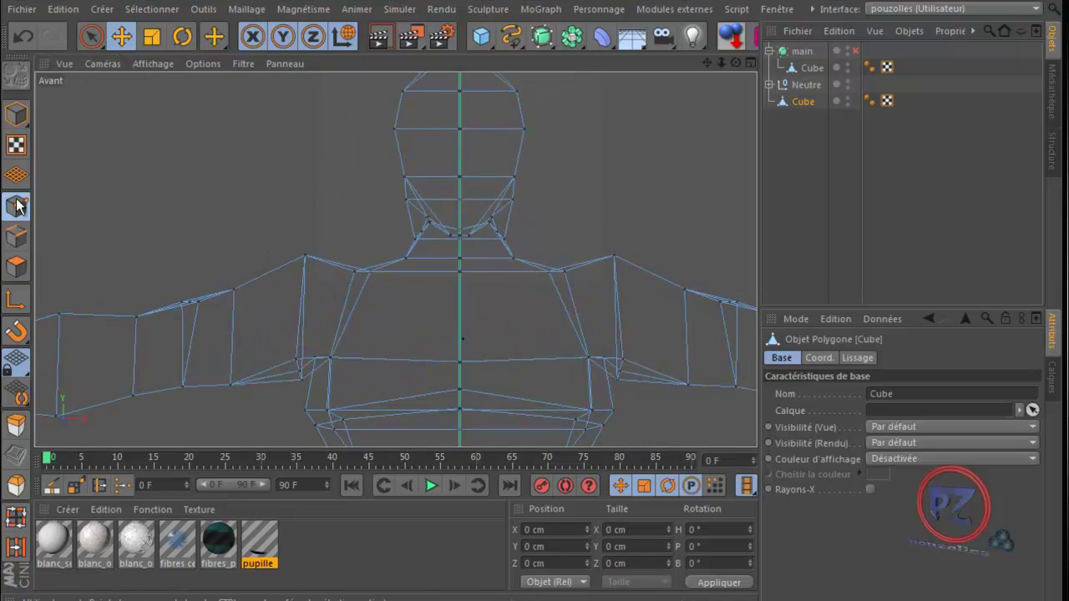
click(465, 341)
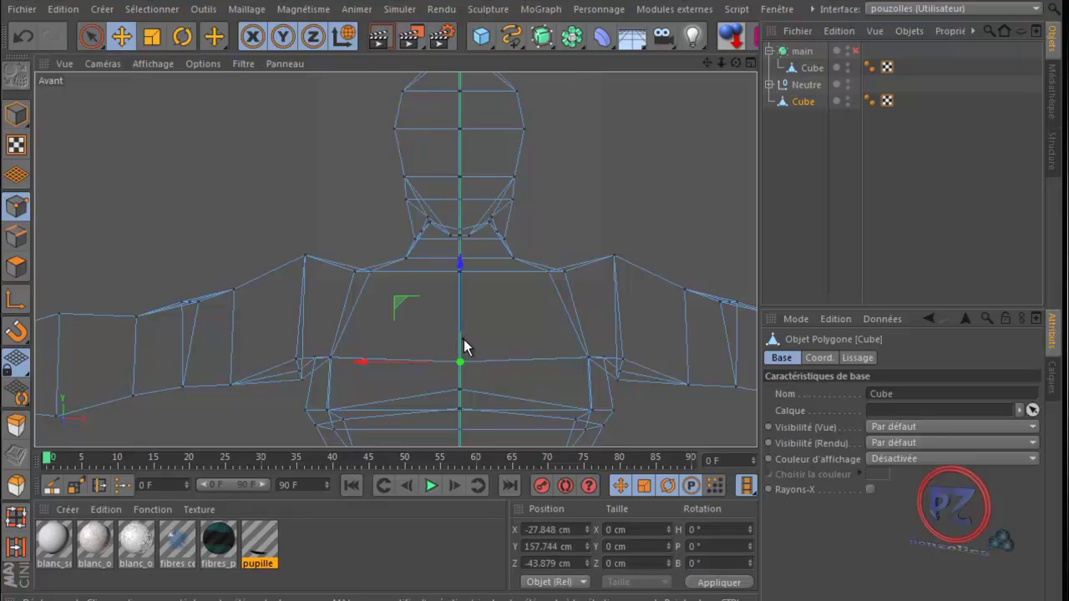
alt+drag(531, 375, 532, 377)
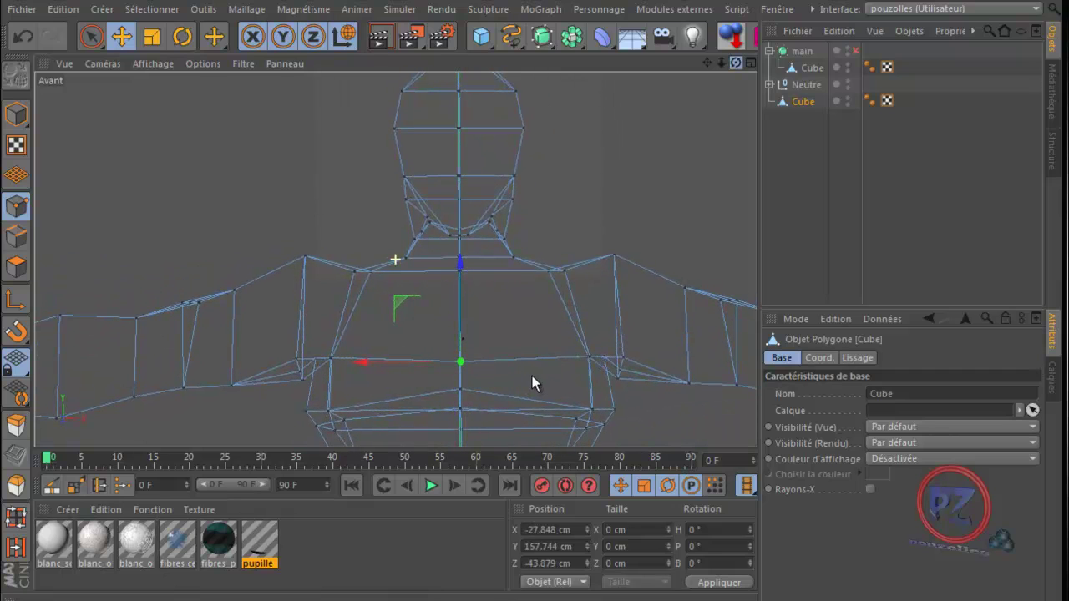
drag(706, 64, 630, 102)
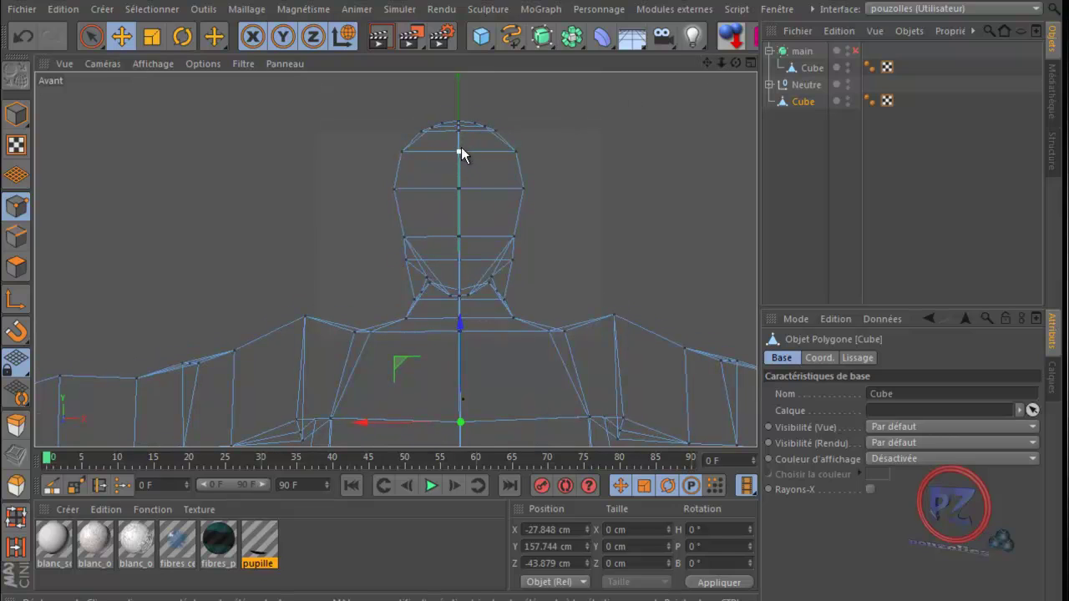
- Select all the body's midline points from the top of the head to the crotch with rectangle selection
click(92, 33)
click(155, 95)
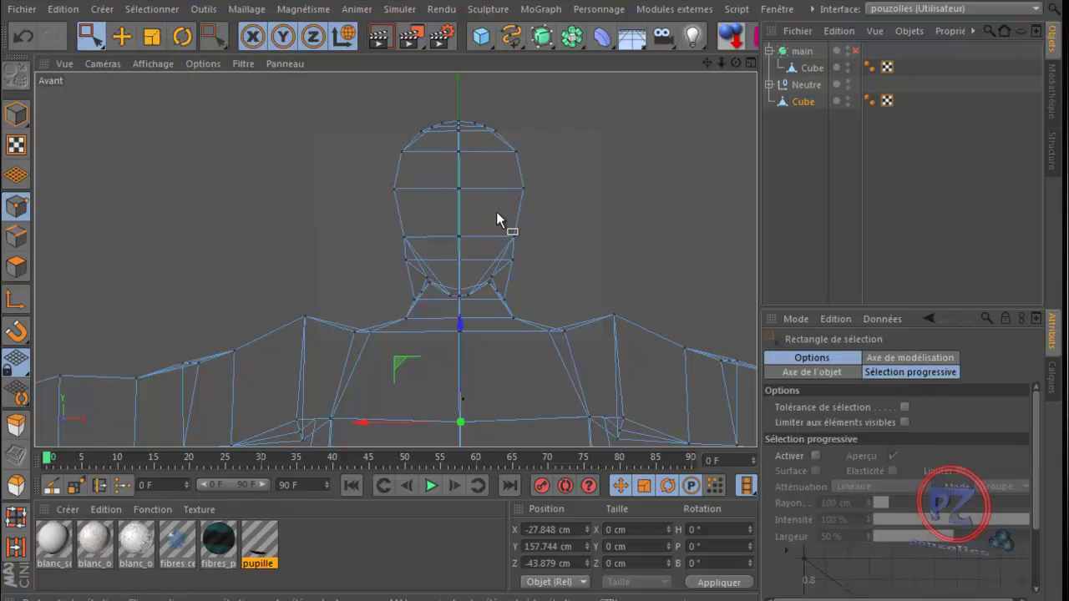
scroll(855, 404, right, 1)
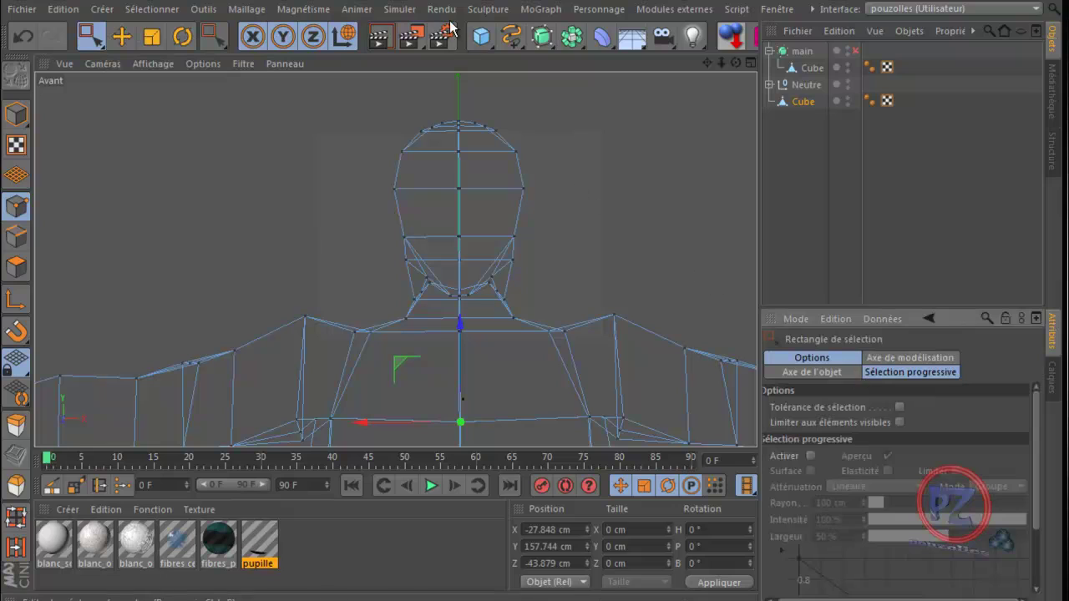
drag(453, 100, 467, 445)
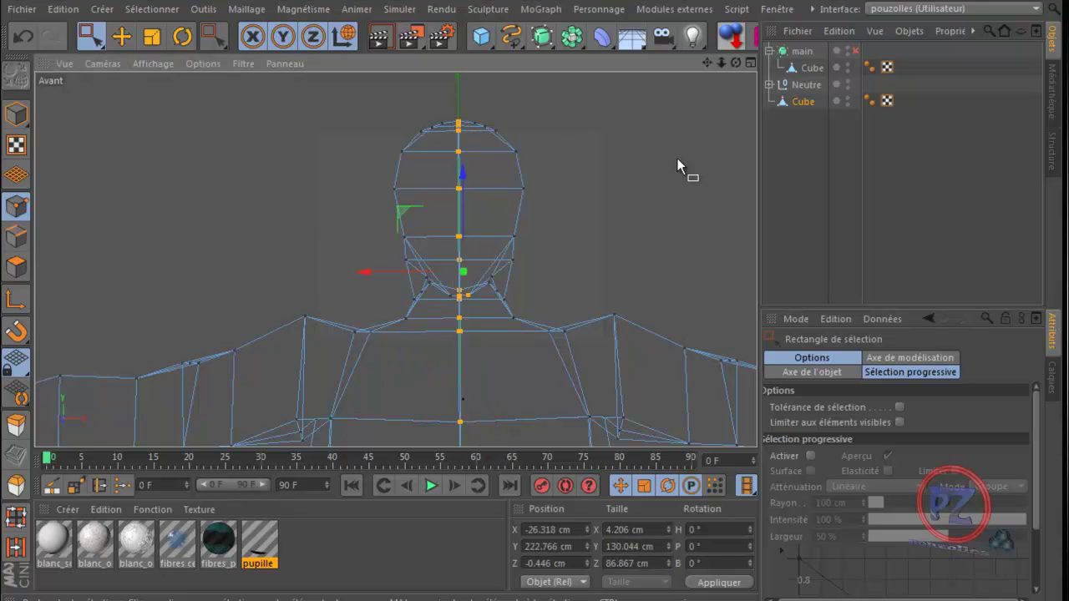
drag(707, 65, 658, 106)
drag(499, 114, 471, 438)
drag(706, 66, 573, 247)
shift+drag(504, 266, 478, 325)
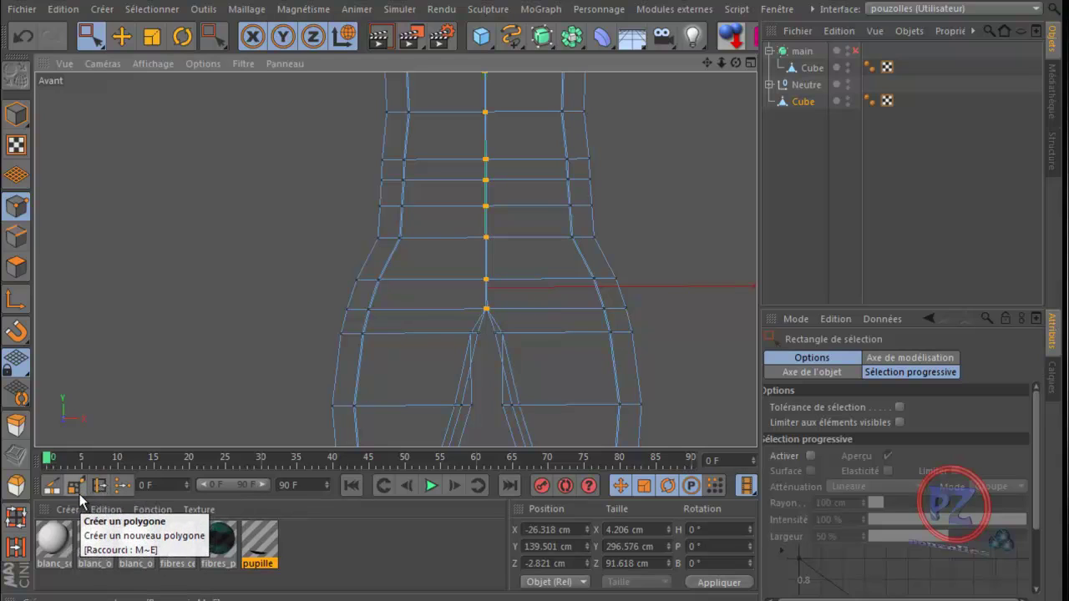
- Try to stitch the two halves of the body together along the selected midline points with the Couture tool
right_click(197, 304)
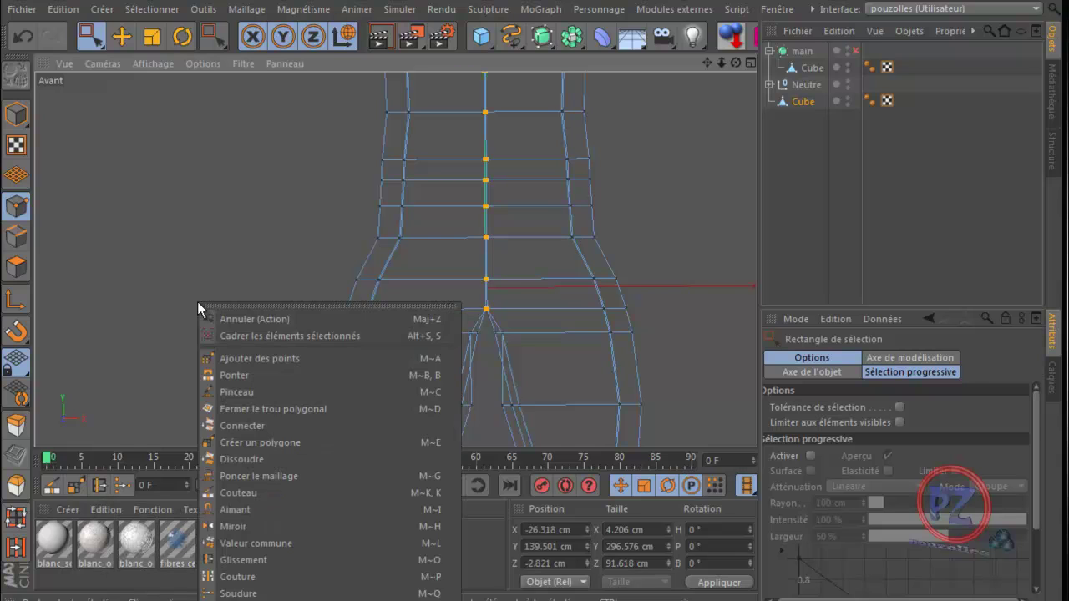
click(246, 578)
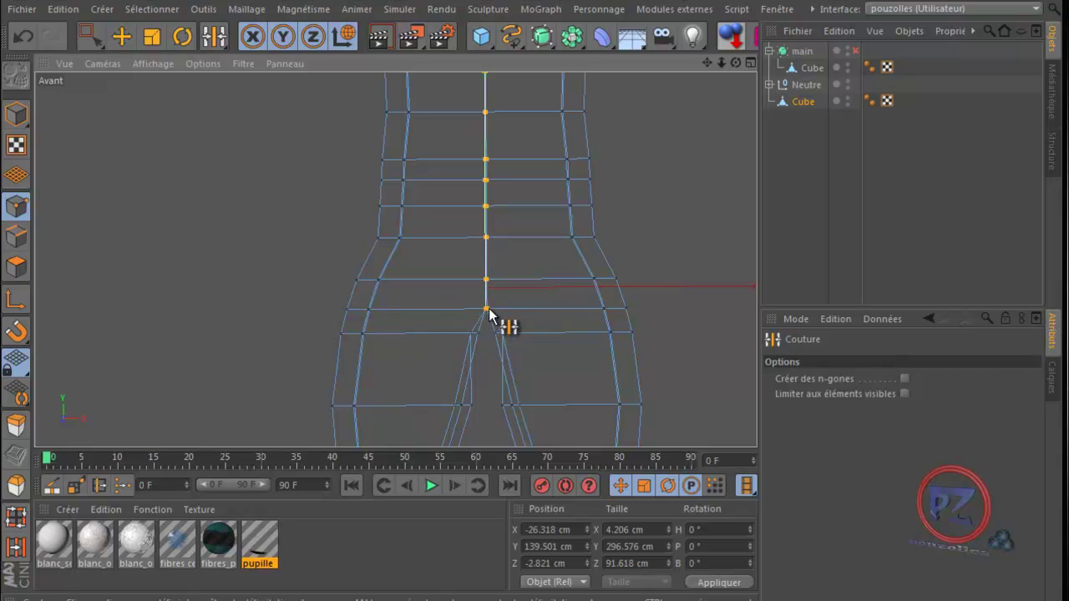
scroll(530, 384, up, 8)
scroll(464, 308, up, 5)
scroll(412, 306, up, 3)
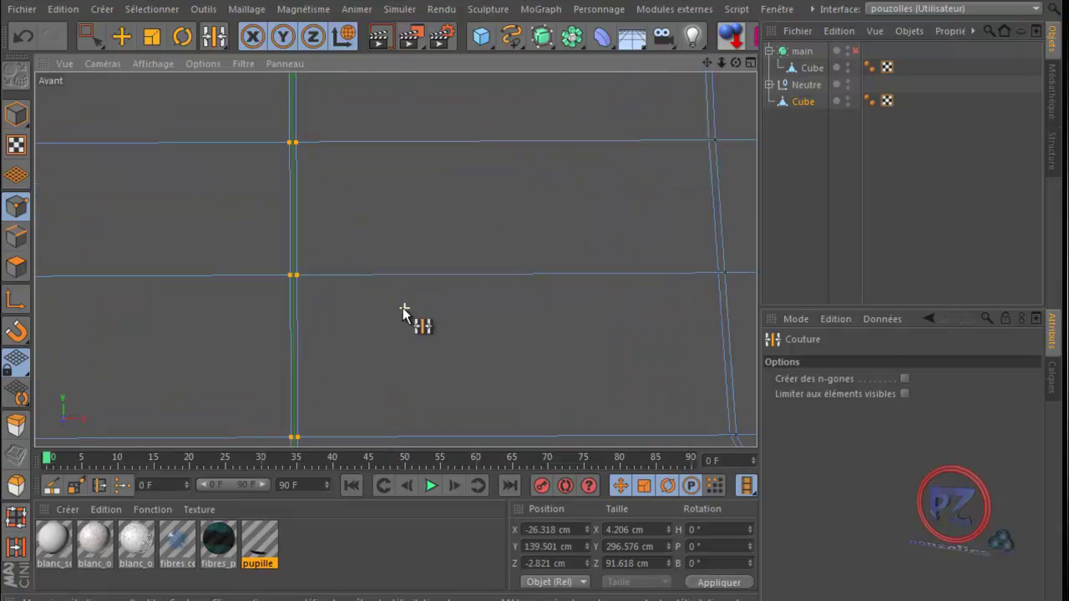
right_click(298, 280)
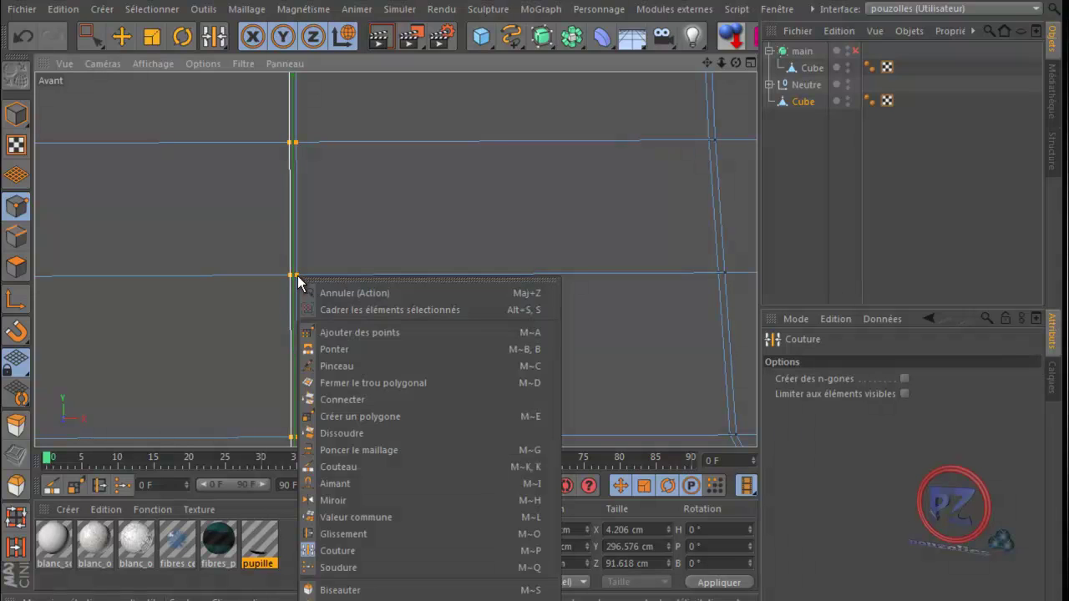
click(338, 550)
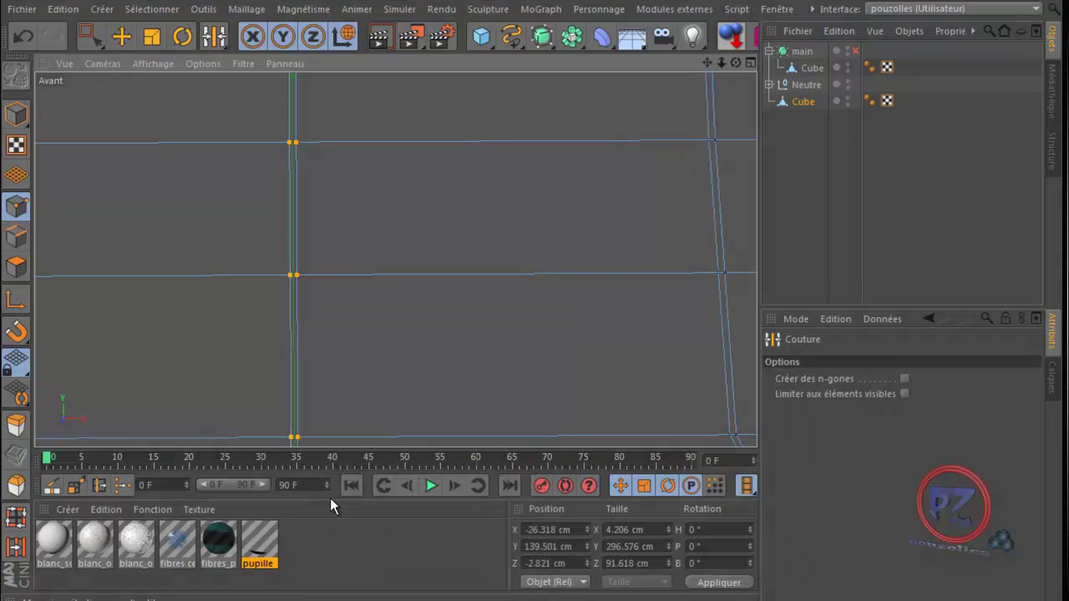
- Try to weld all the selected midline points at once with the Soudure tool
right_click(320, 275)
click(351, 565)
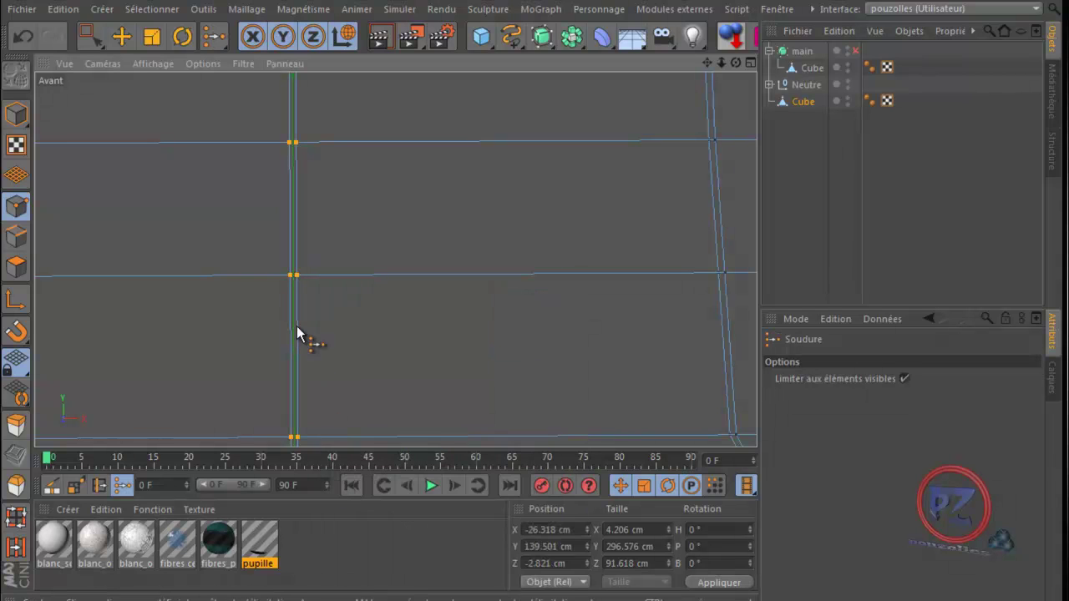
click(295, 281)
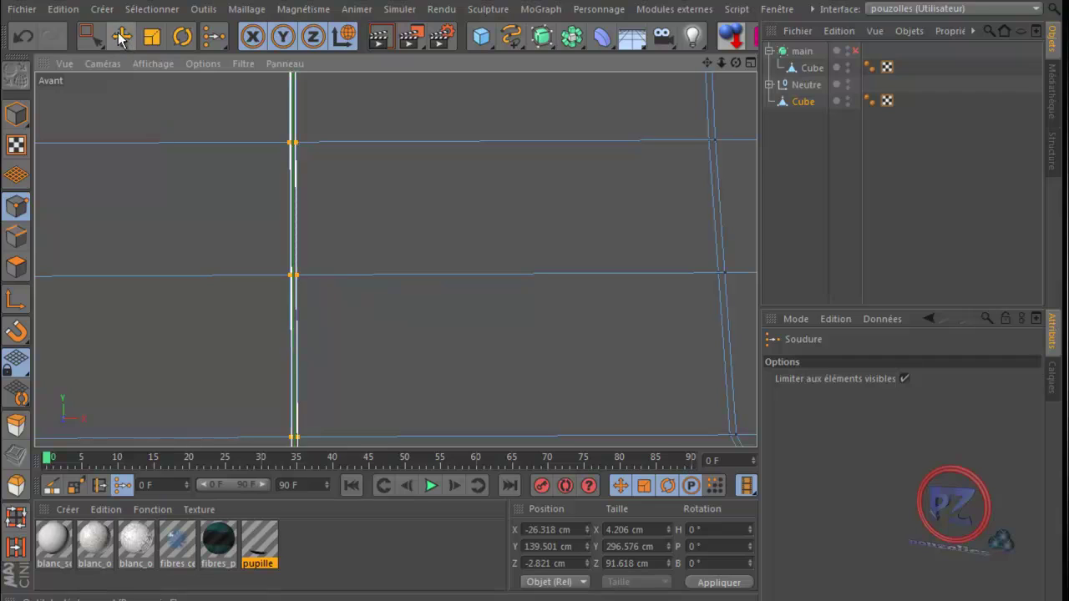
- Select only the pair of midline points at the crotch and weld them onto the left point with Soudure
click(119, 37)
scroll(208, 309, down, 3)
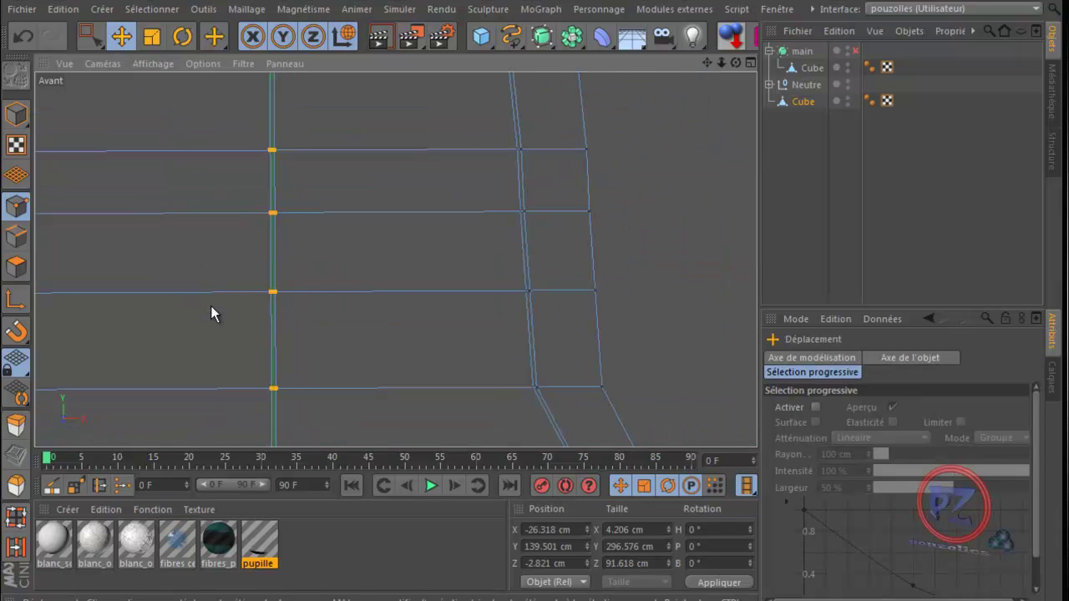
drag(706, 63, 533, 375)
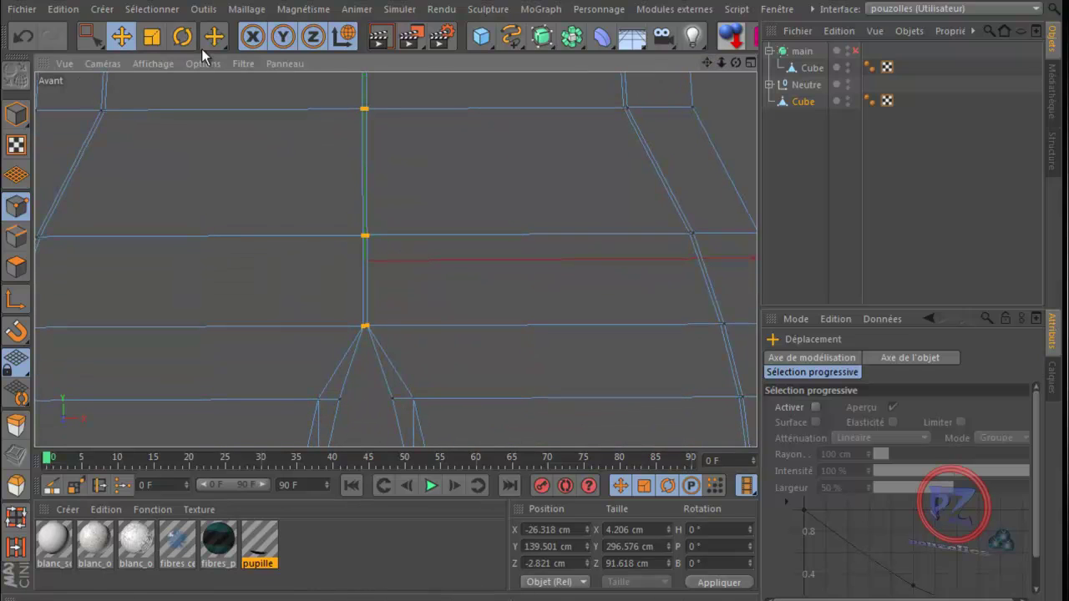
click(90, 37)
drag(90, 37, 158, 58)
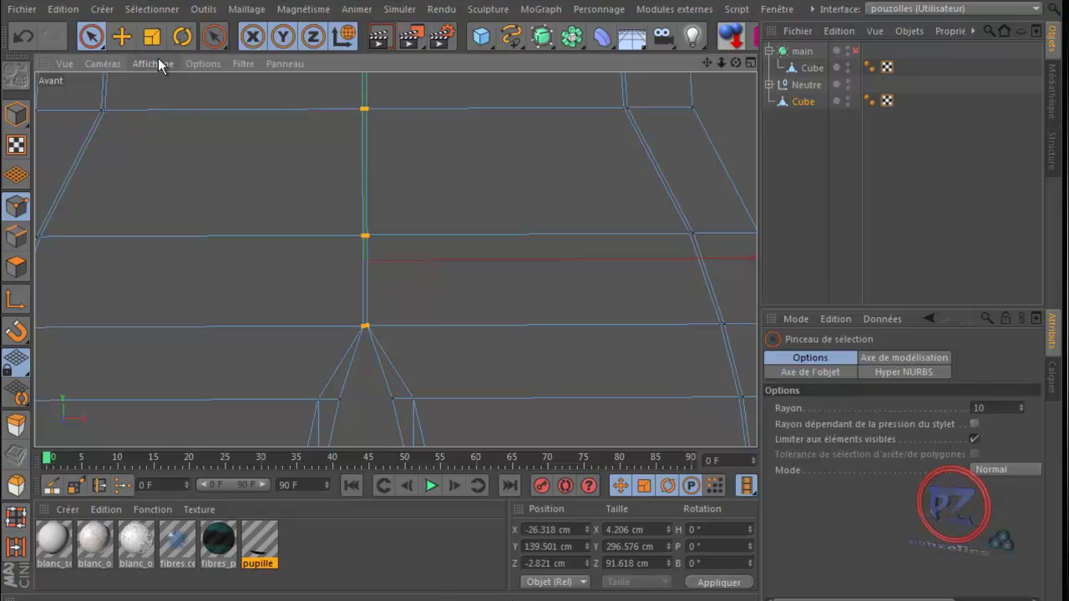
click(365, 327)
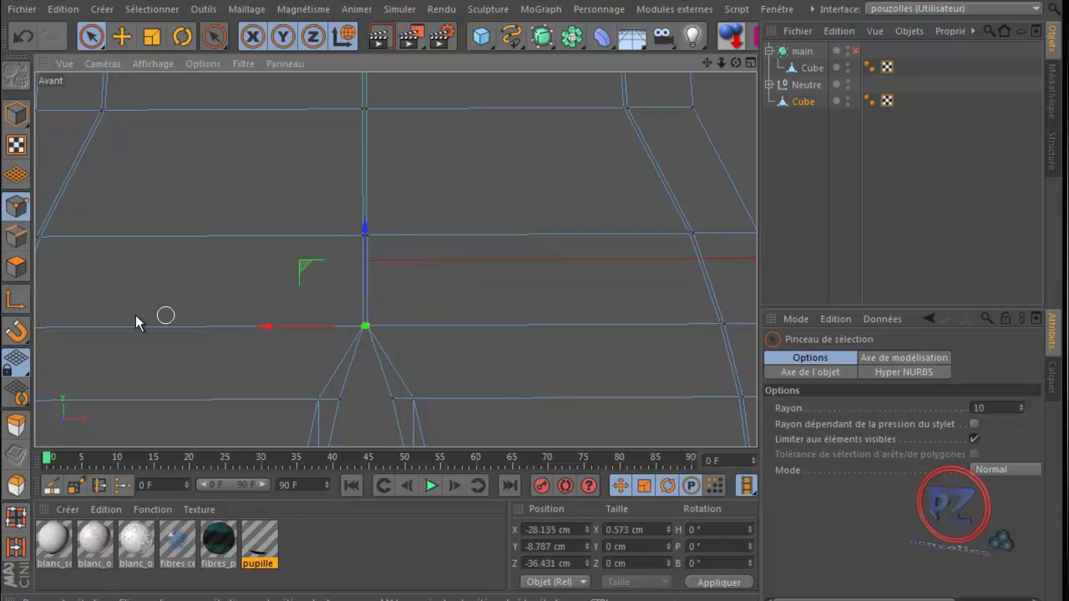
click(119, 488)
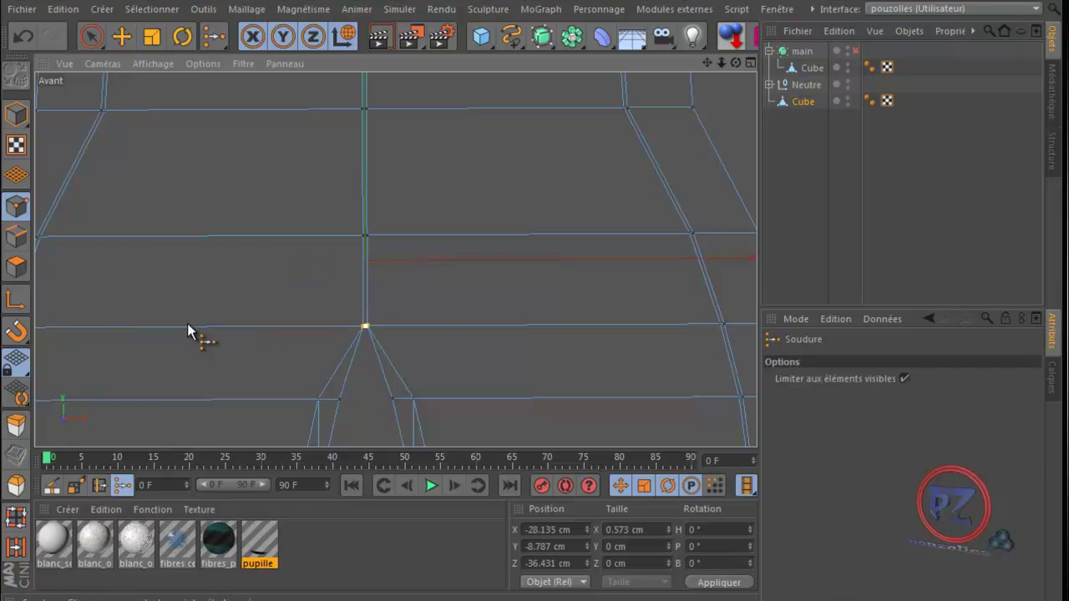
right_click(189, 271)
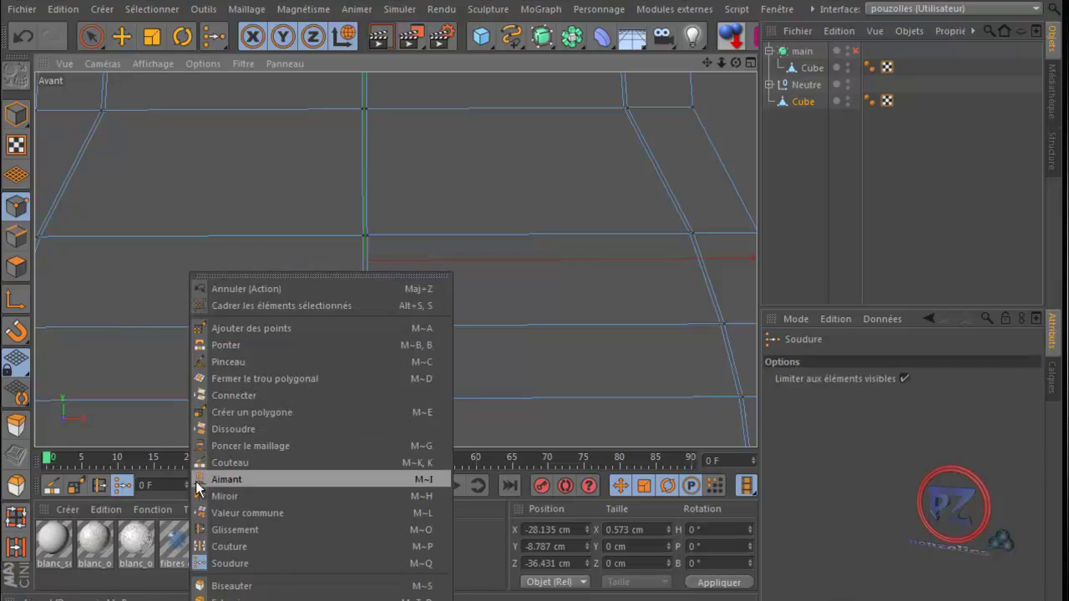
click(295, 236)
click(364, 328)
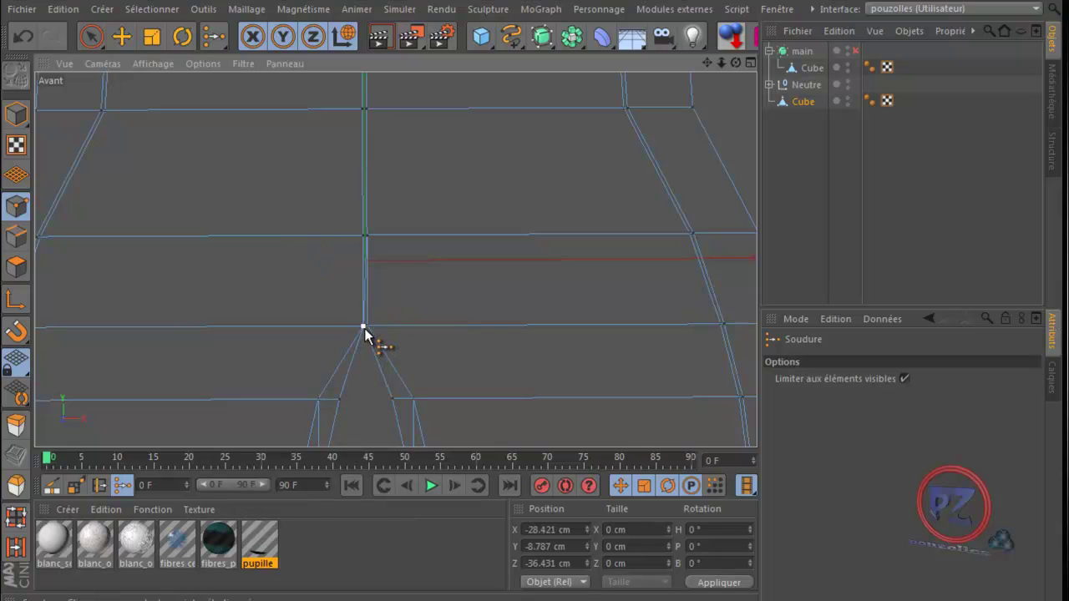
- Weld the next two pairs of midline points above the crotch, each pair onto its left point
key(space)
click(364, 237)
key(space)
click(364, 237)
key(space)
click(374, 112)
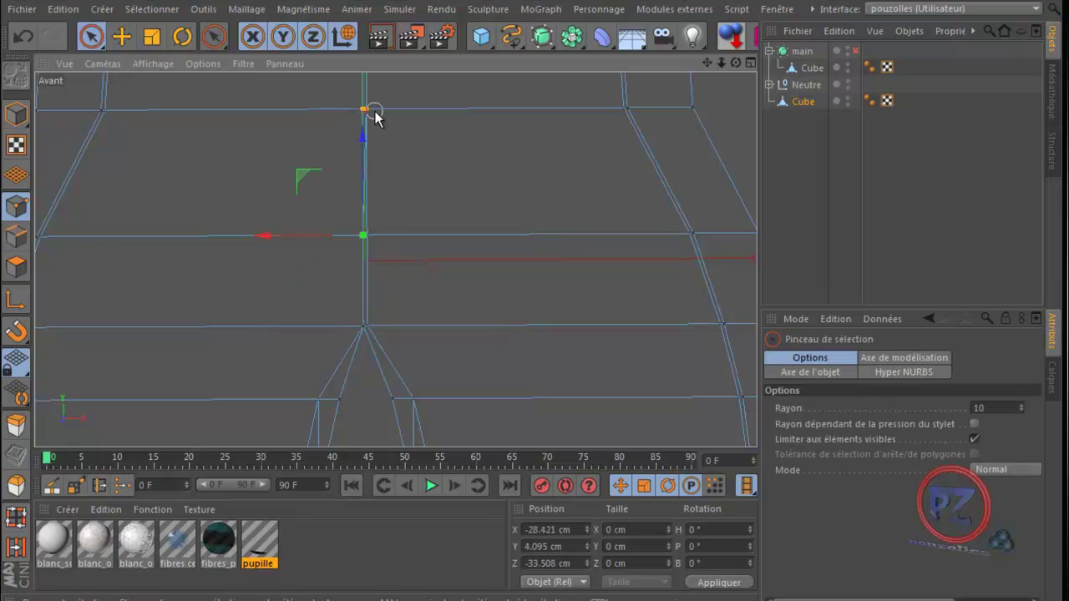
key(space)
click(363, 110)
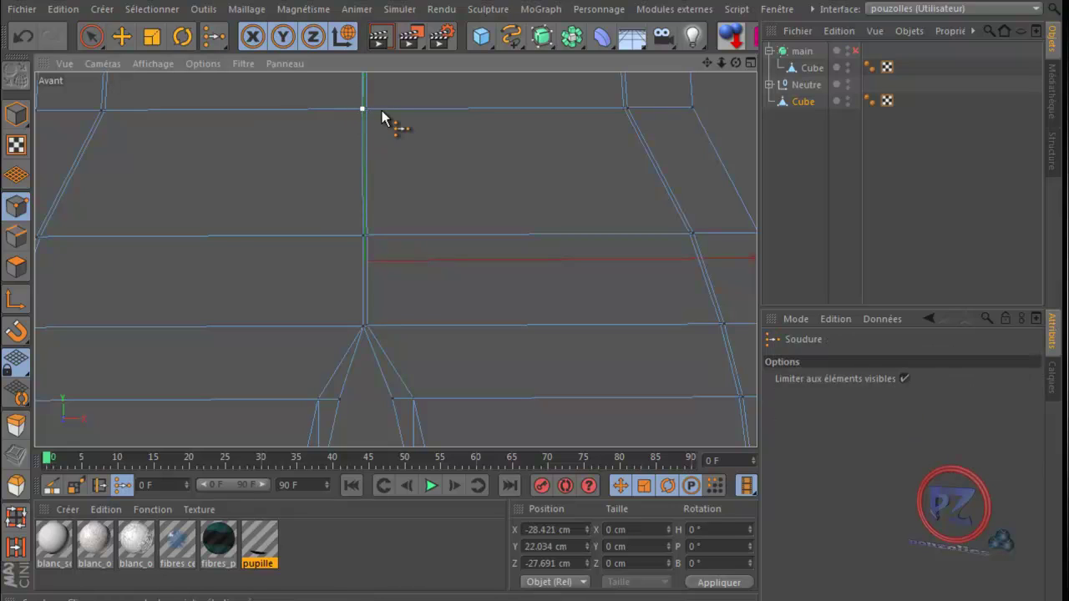
- Weld the next pair of midline points on the lower belly onto its left point with Soudure
scroll(535, 379, down, 5)
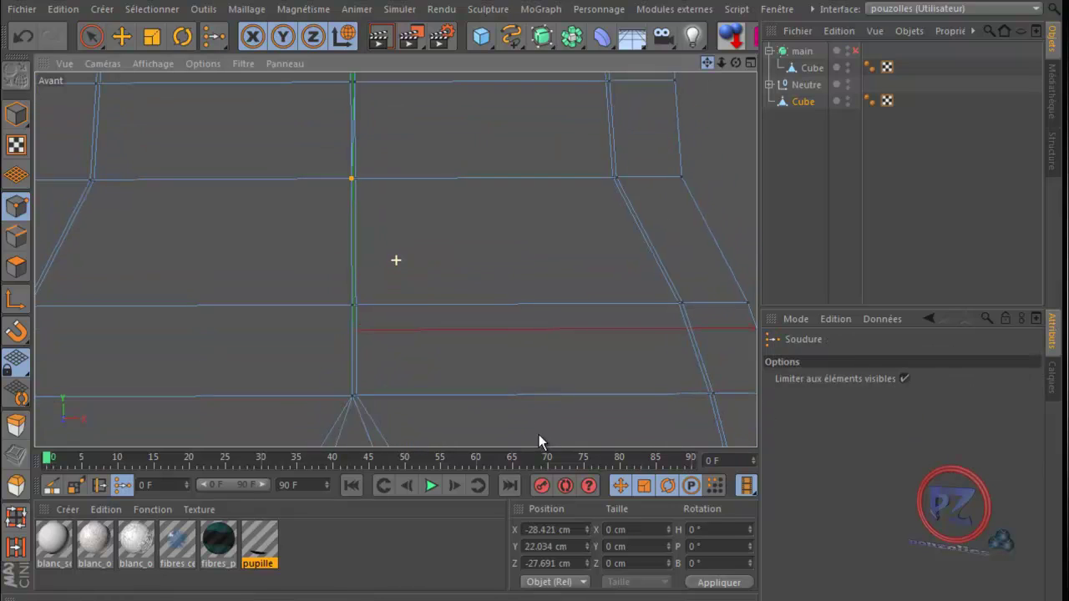
alt+middle_drag(537, 384, 552, 413)
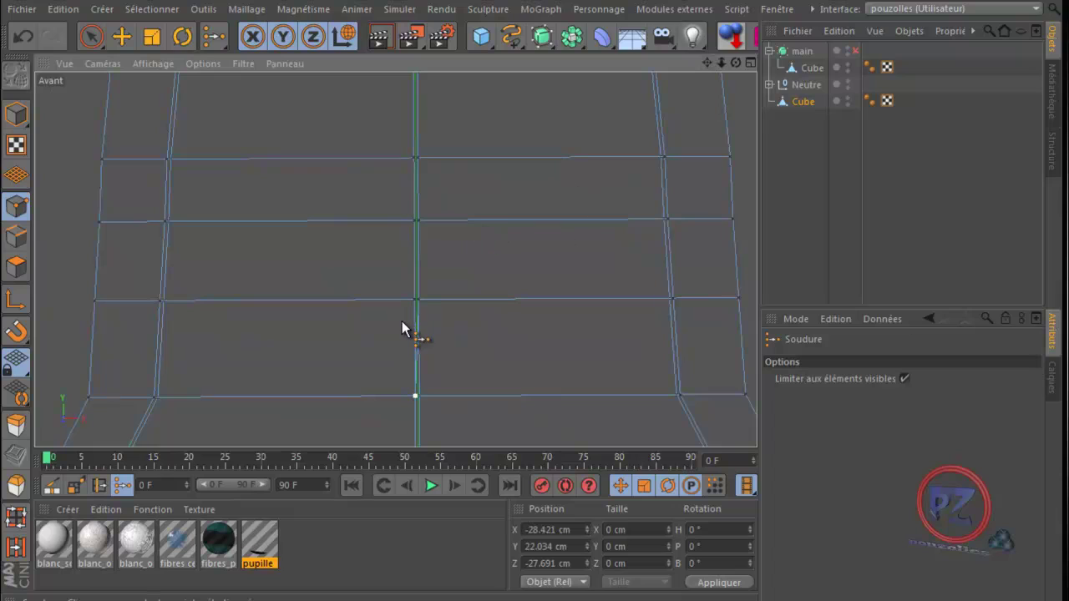
key(space)
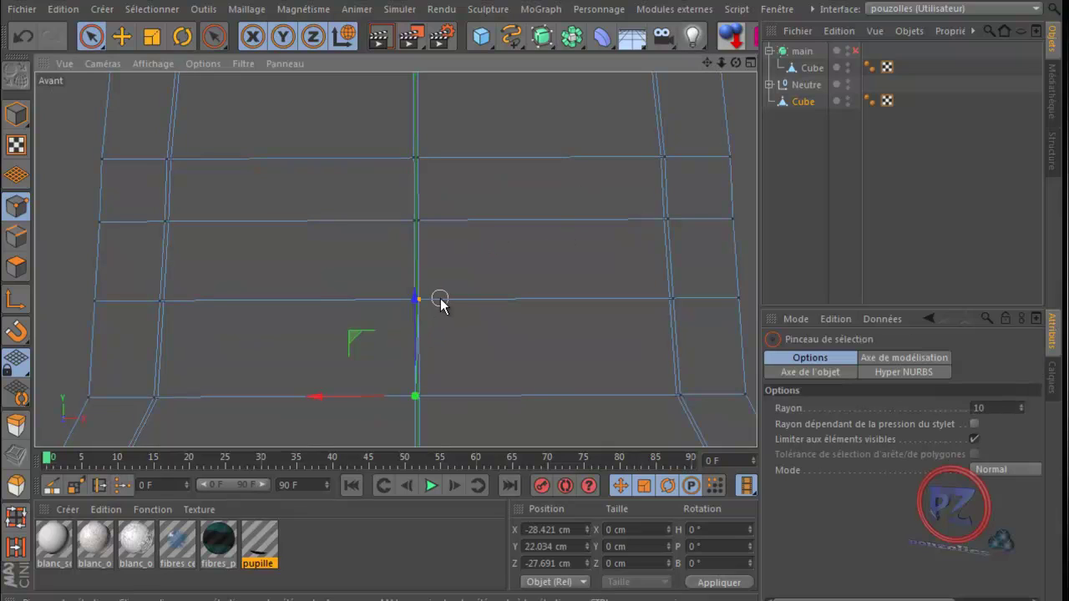
click(404, 307)
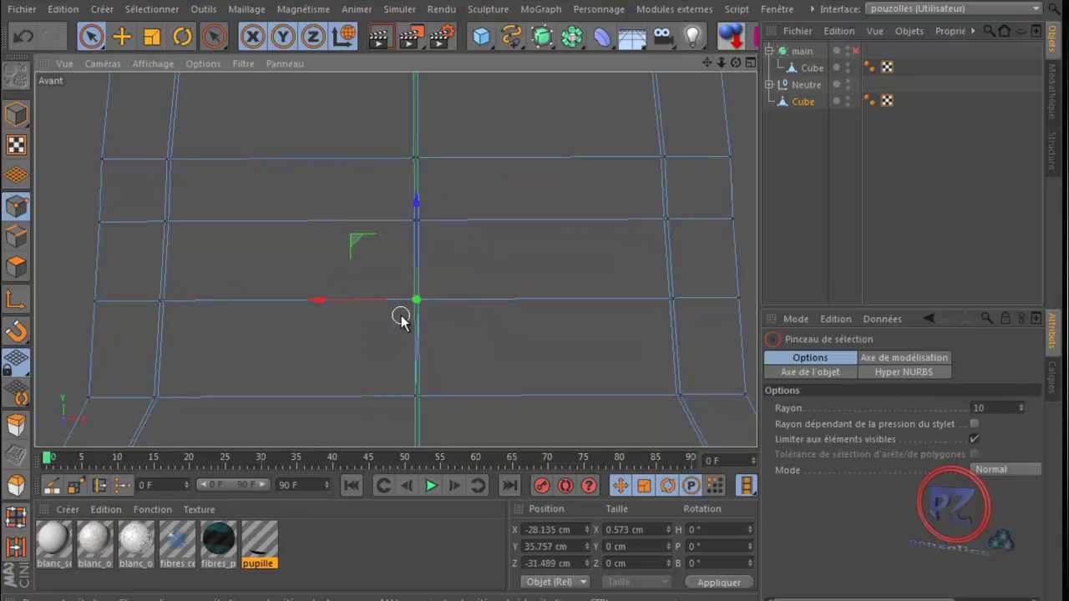
key(space)
click(412, 303)
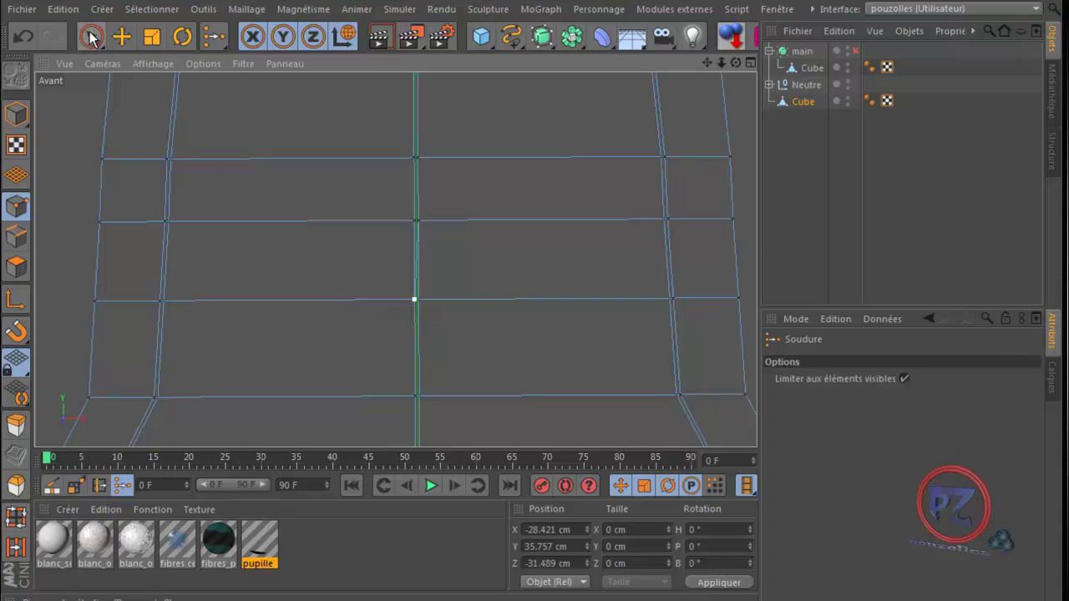
- Weld the following two pairs of midline points up the belly, each pair onto its left point
key(space)
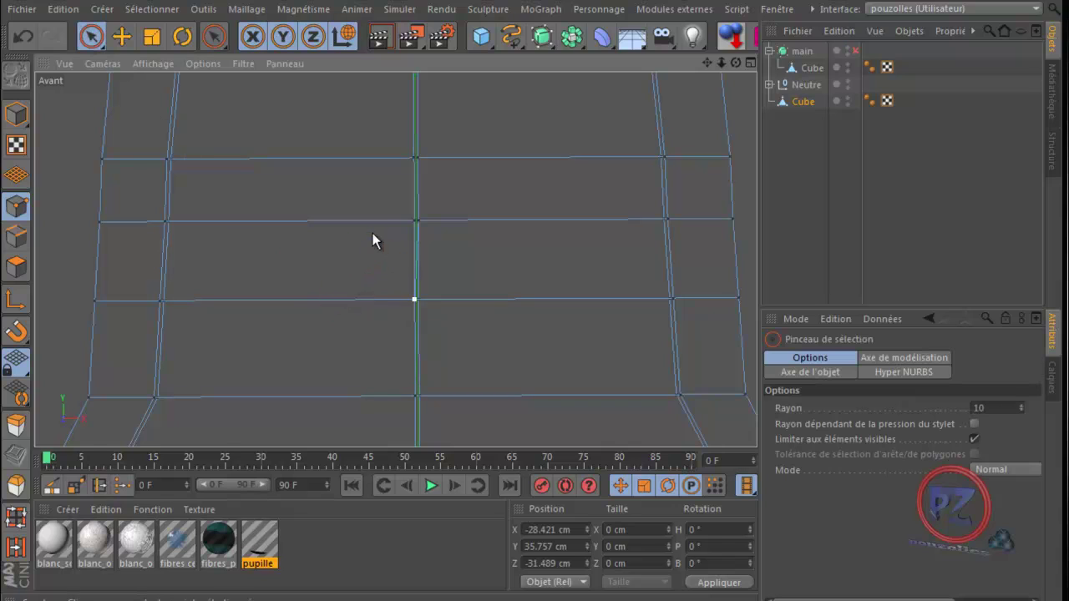
click(433, 222)
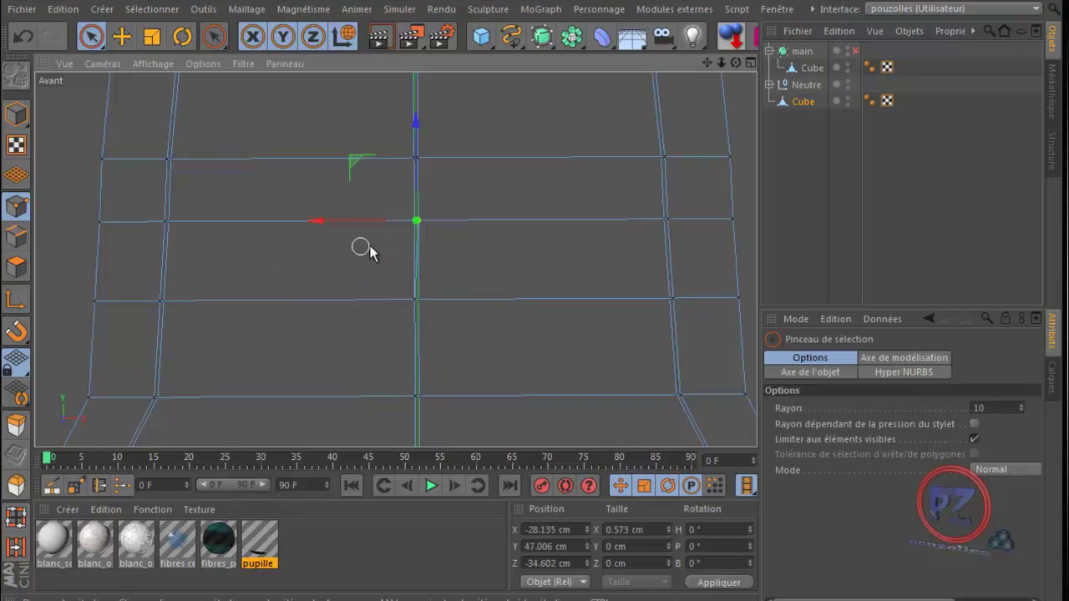
key(space)
click(415, 221)
key(space)
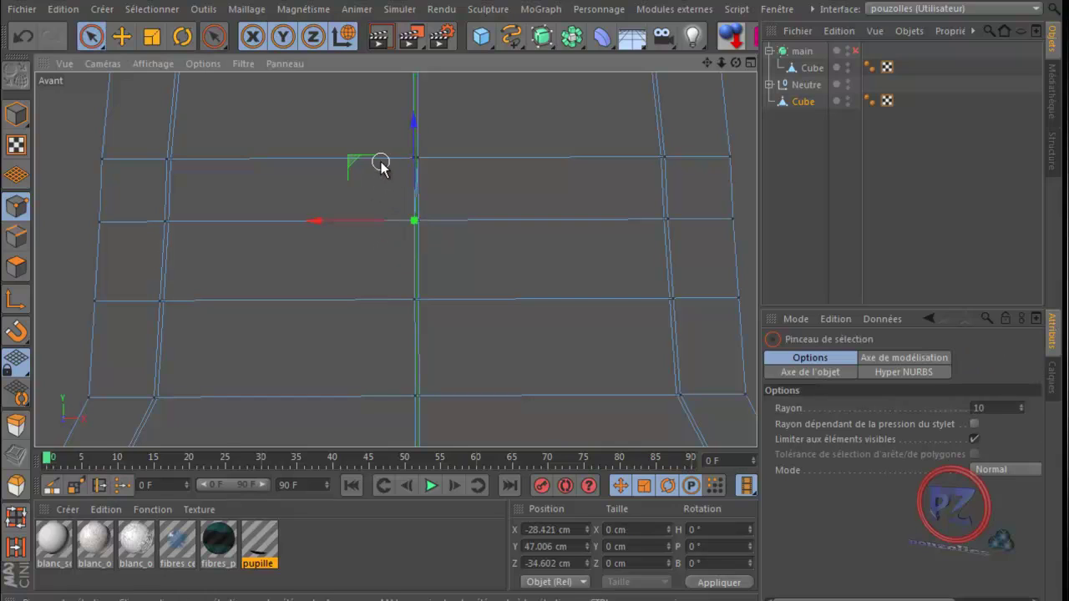
click(415, 165)
key(space)
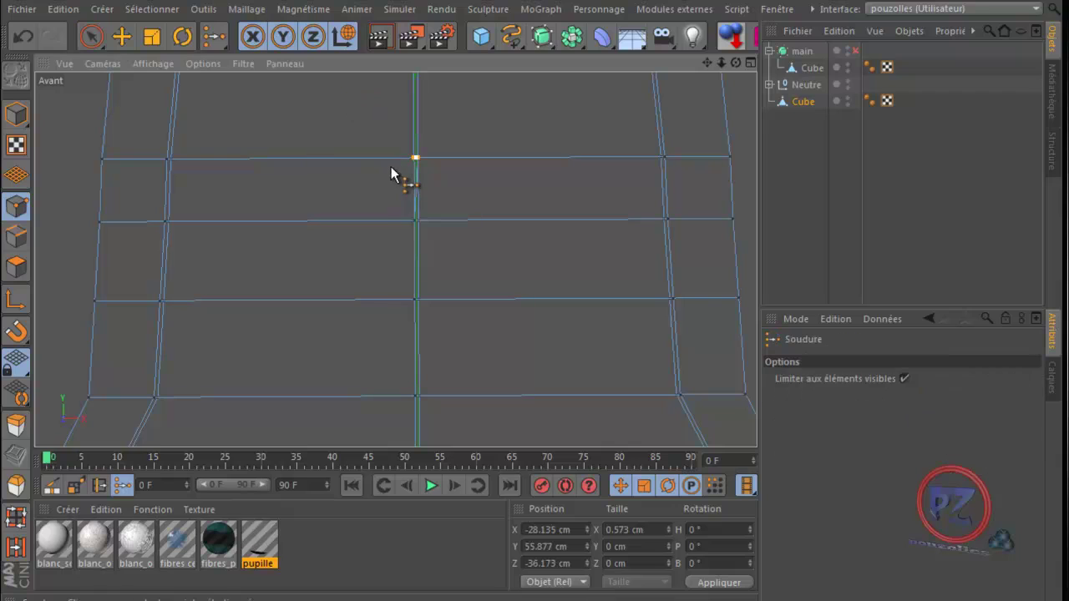
click(410, 160)
- Weld the two pairs of midline points on the narrow waist rows, each pair onto its left point
scroll(532, 382, up, 6)
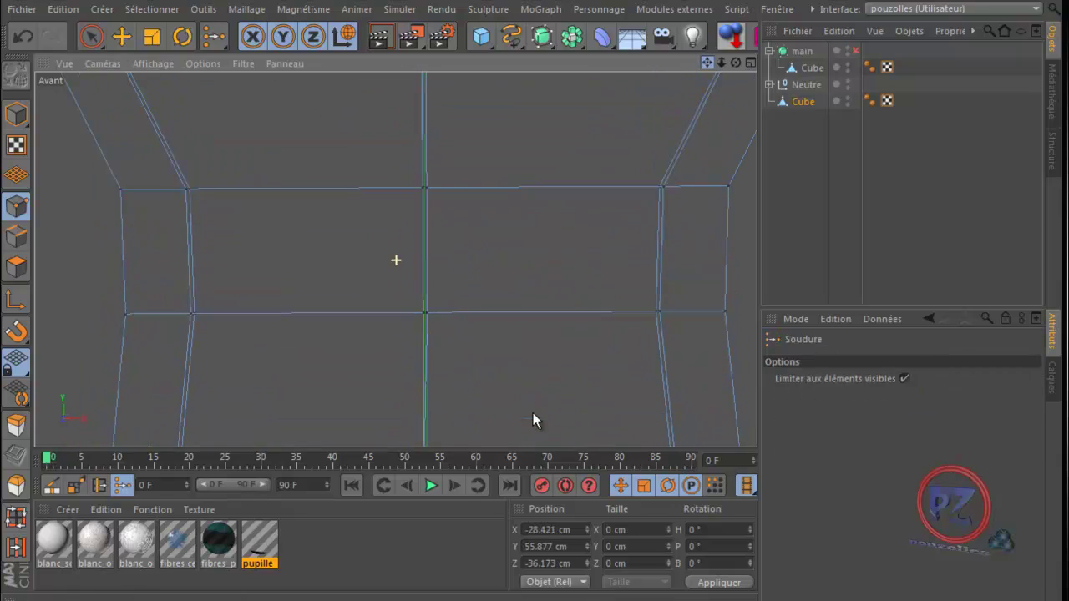
key(space)
click(417, 323)
key(space)
click(417, 316)
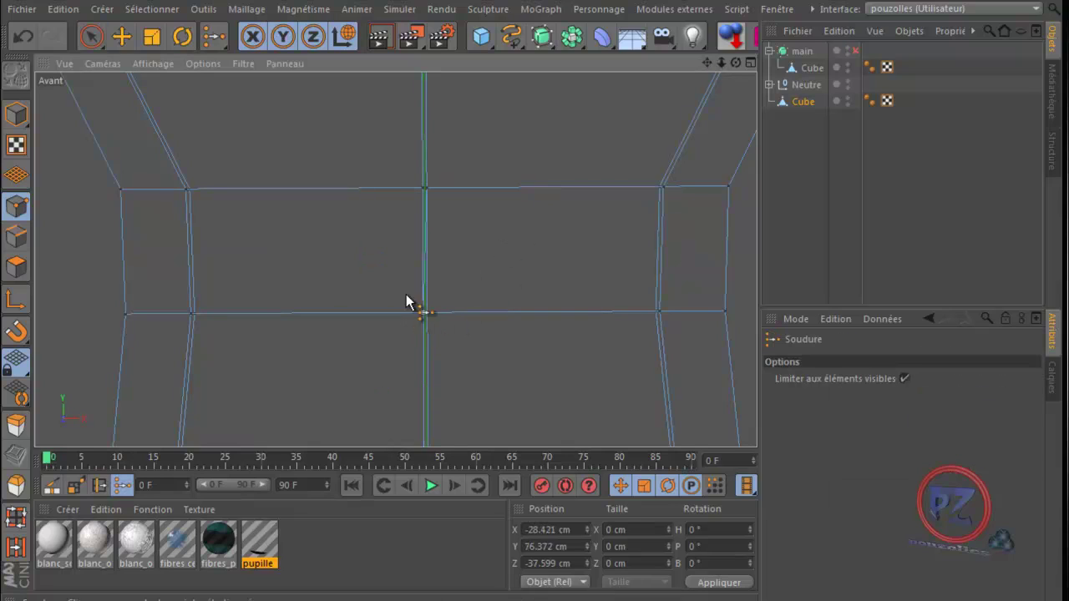
key(space)
click(420, 190)
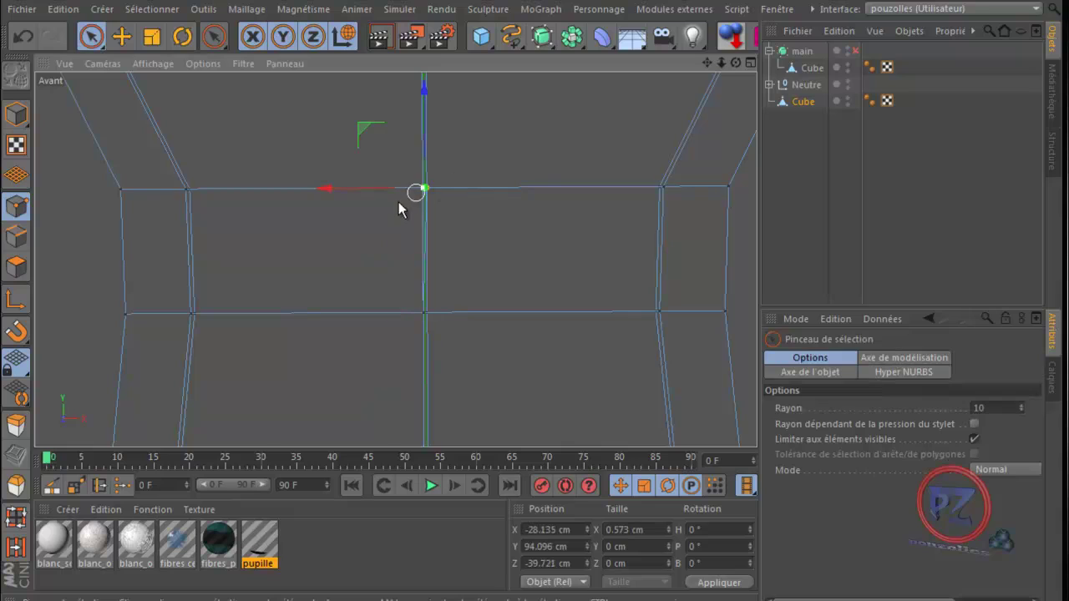
key(space)
click(418, 190)
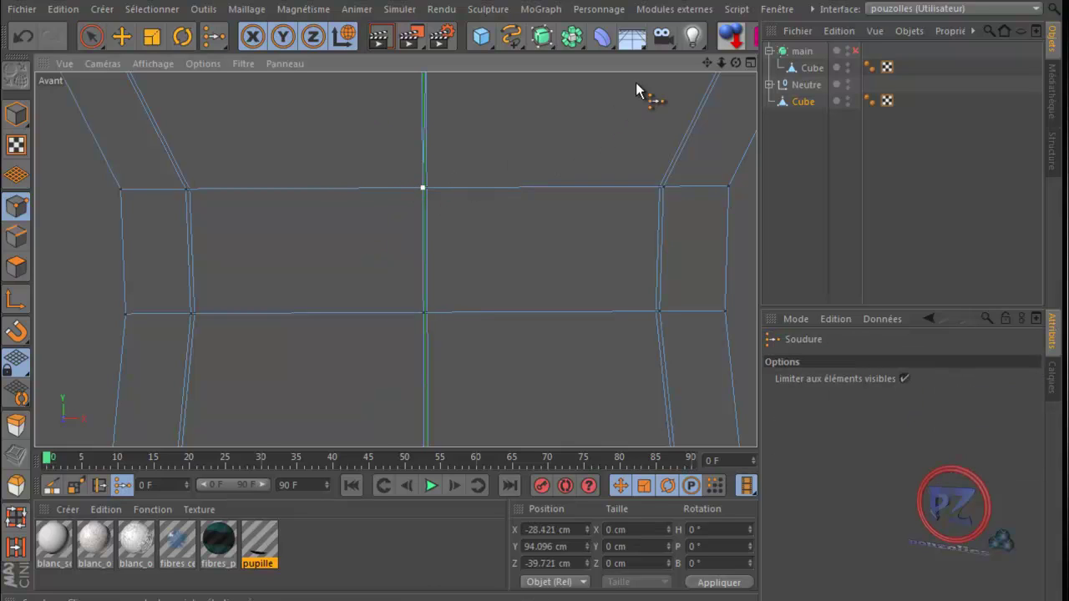
- Select the first pair of midline points above the waist and weld it onto its left point
key(space)
alt+drag(535, 393, 534, 368)
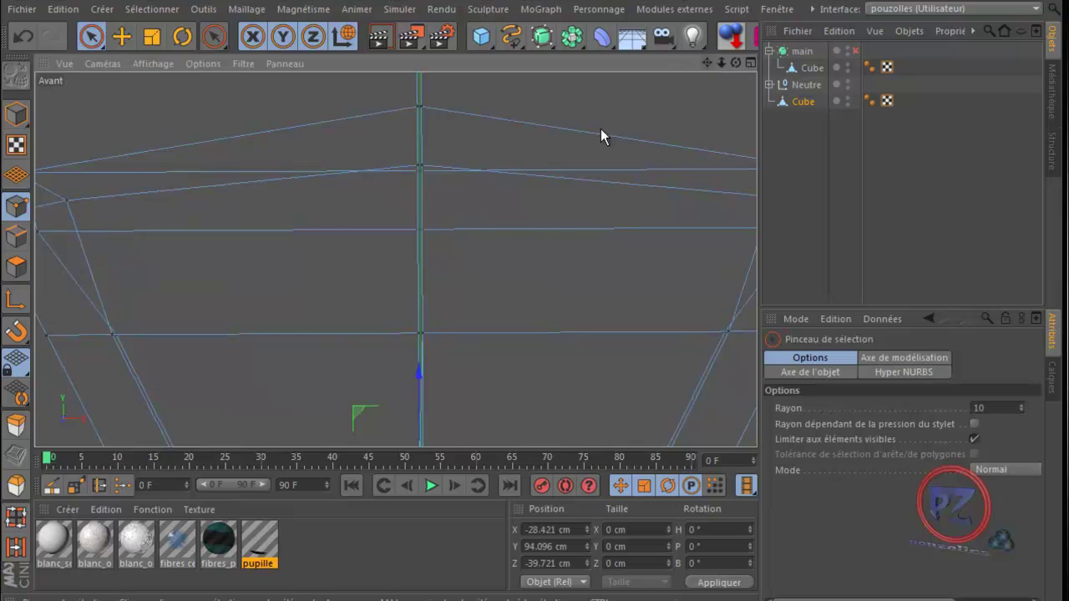
click(422, 335)
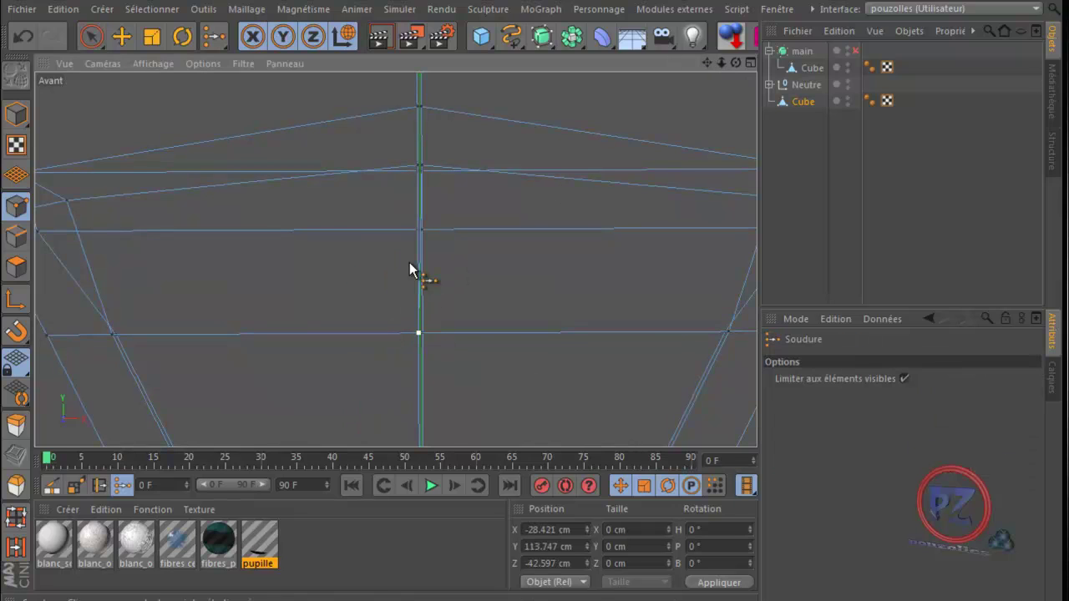
- Isolate the upper pair among the overlapping chest midline points and weld it onto its left point with Soudure
click(422, 167)
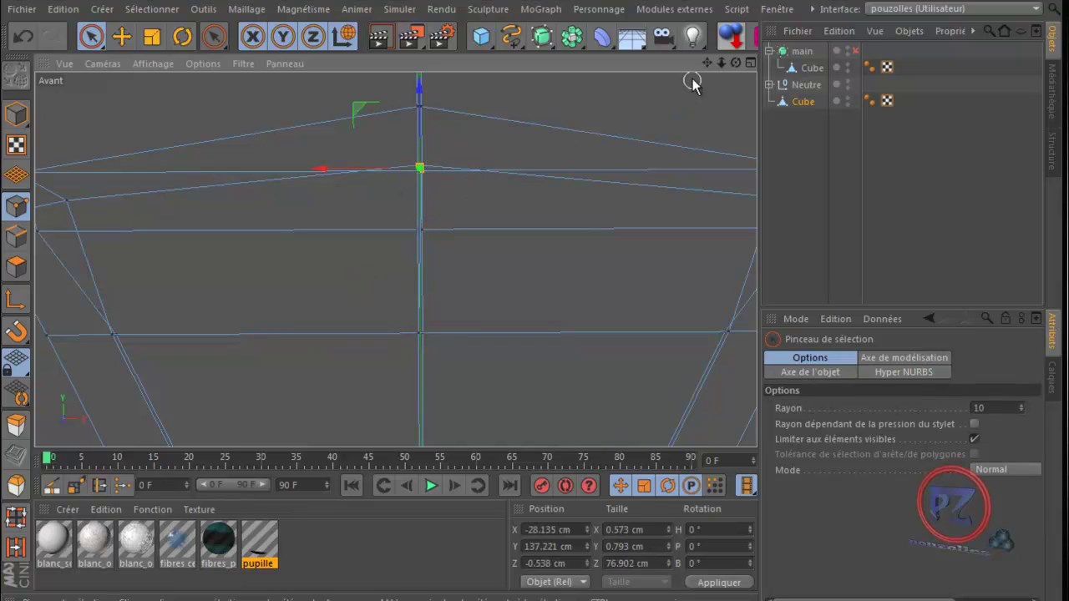
drag(706, 67, 532, 376)
scroll(460, 201, up, 5)
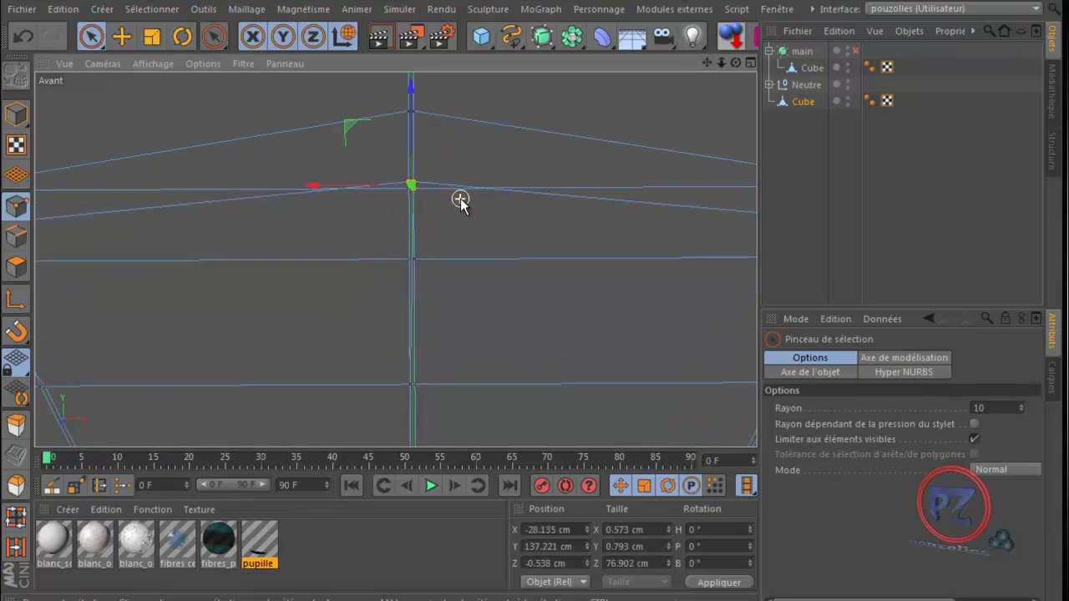
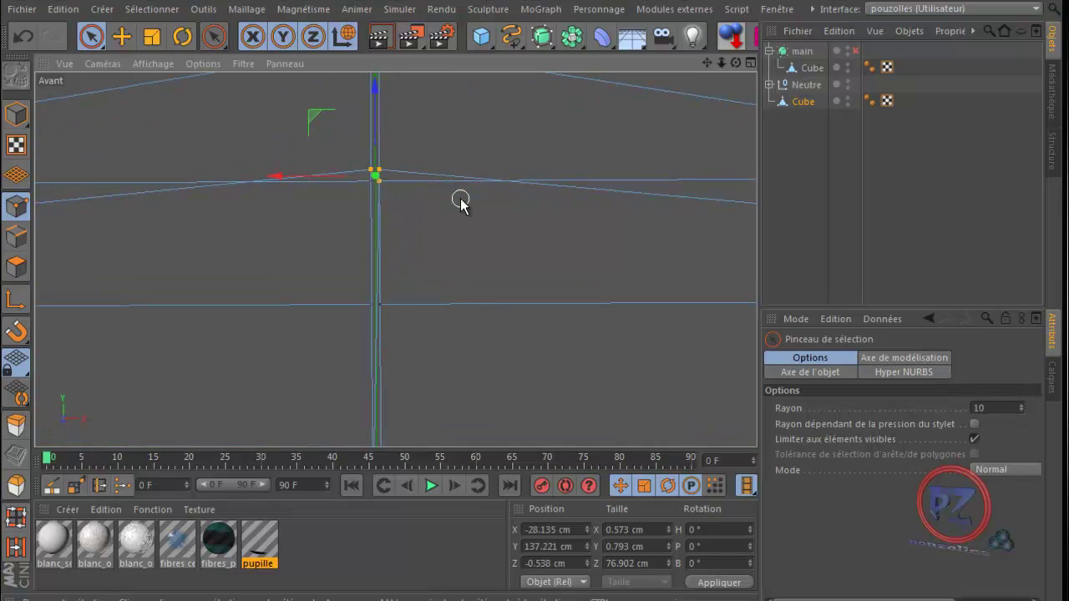
click(363, 171)
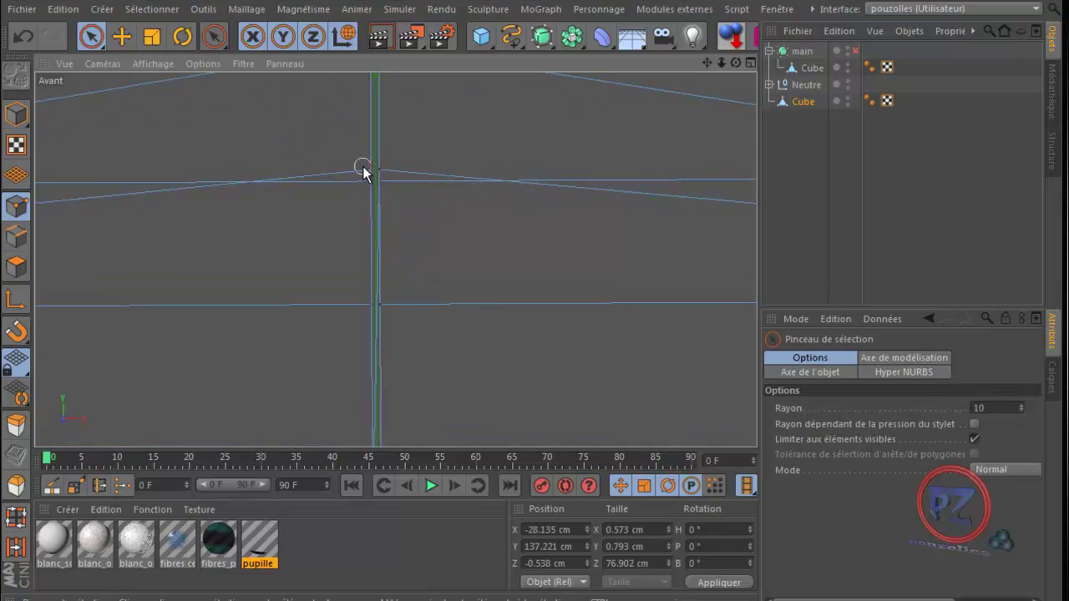
key(m)
key(q)
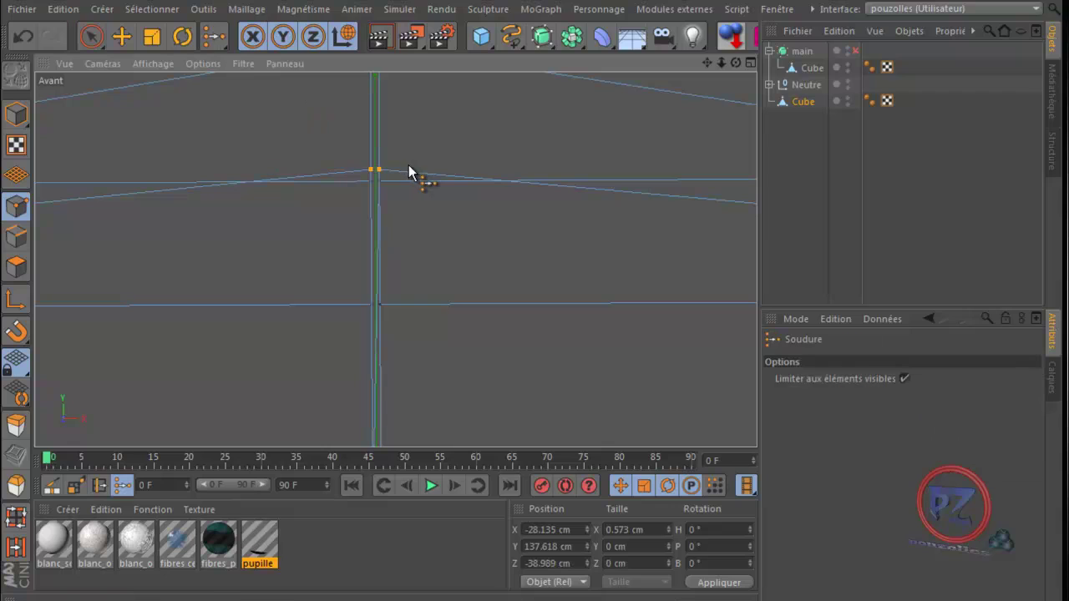
click(373, 172)
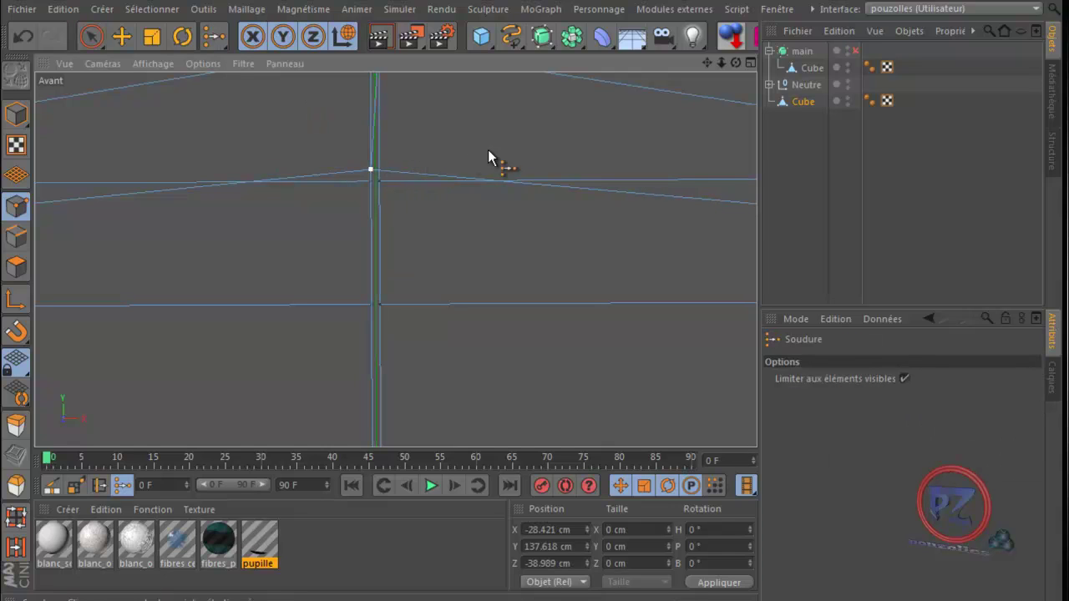
- Weld the next two pairs of midline points on the upper chest, each pair onto its left point
mouse_move(708, 62)
mouse_down()
mouse_move(531, 378)
mouse_move(532, 410)
mouse_move(532, 375)
mouse_up()
key(space)
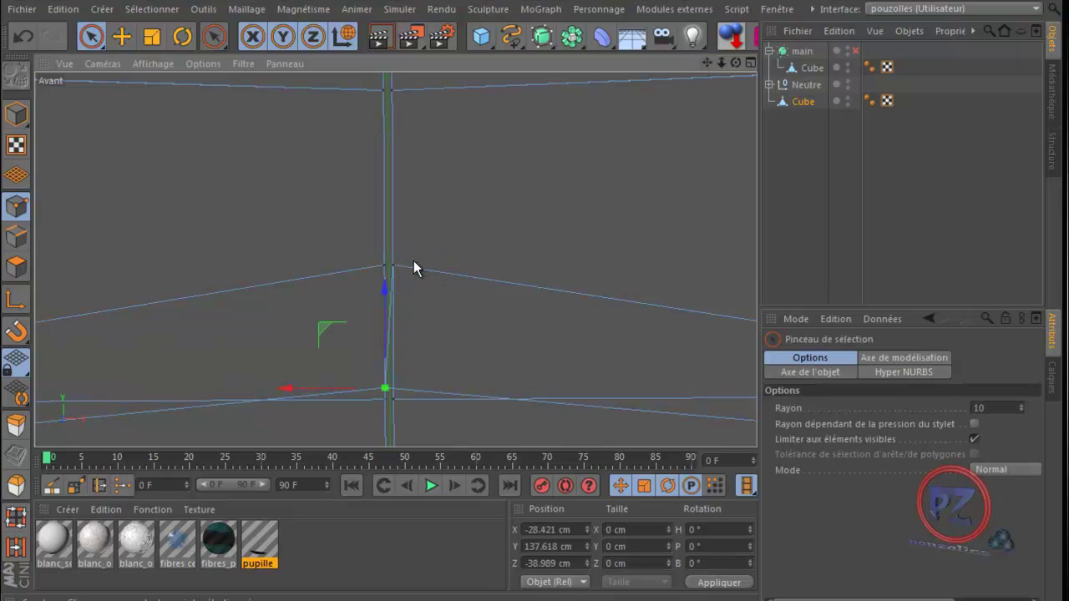
click(384, 267)
key(space)
click(385, 266)
key(space)
click(386, 90)
key(space)
click(385, 92)
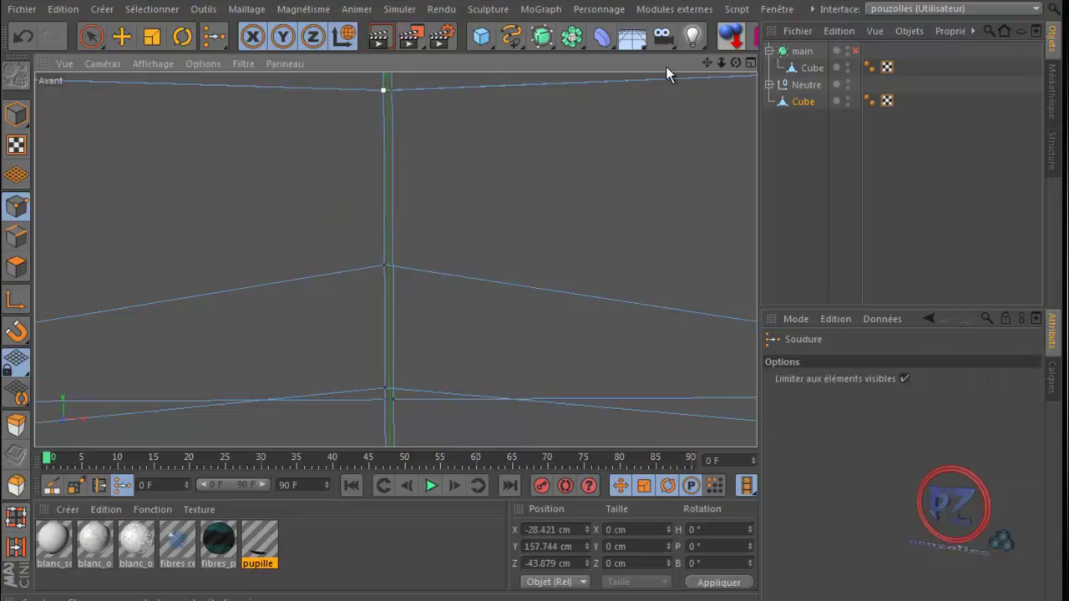
- Try to select the isolated stray point beside the midline above the chest
scroll(531, 380, up, 10)
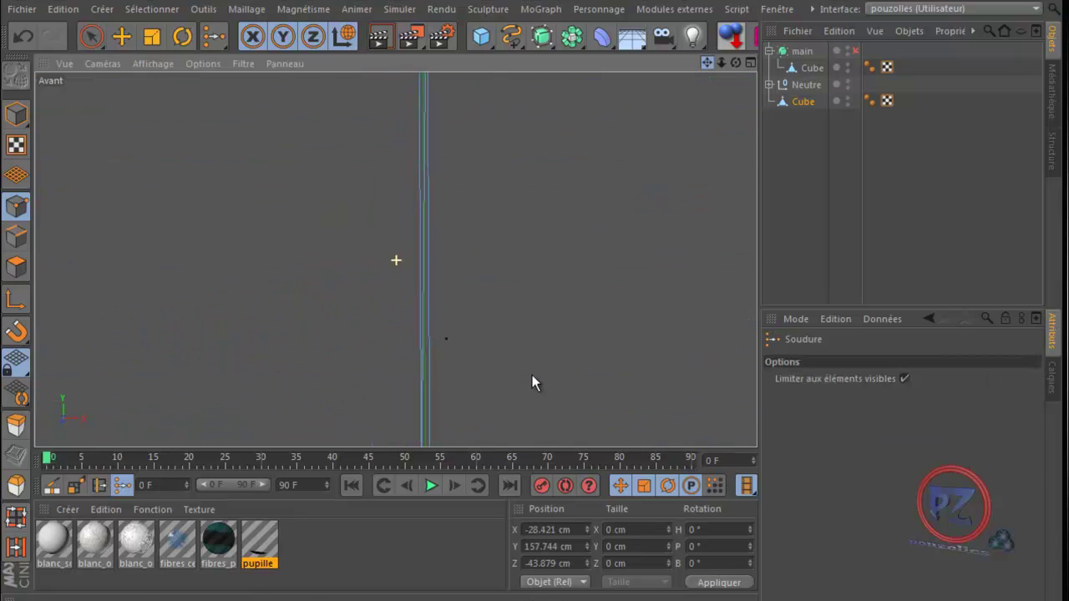
scroll(532, 377, up, 2)
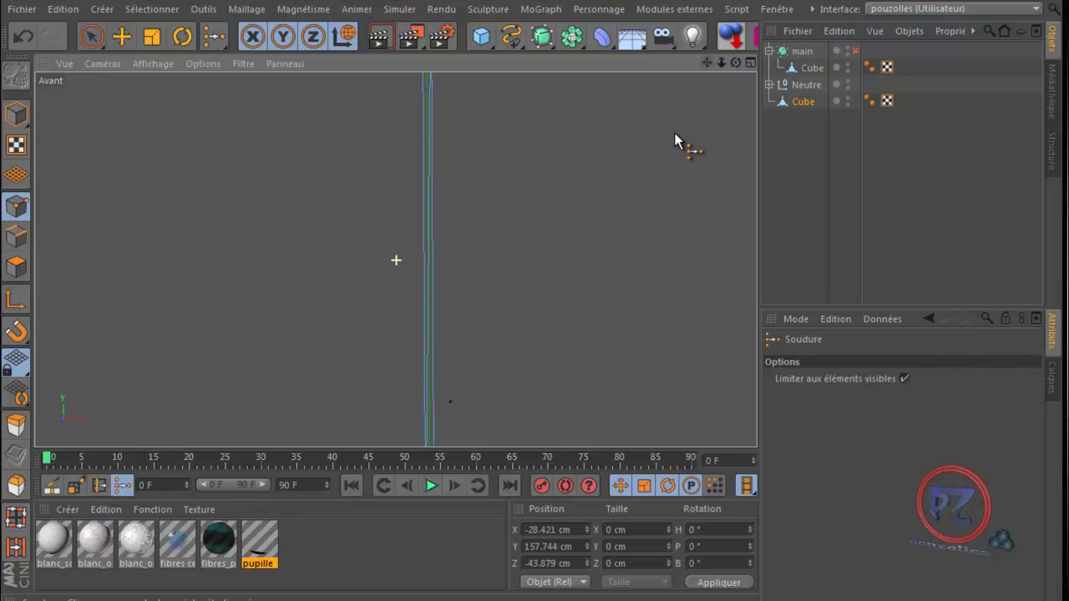
key(space)
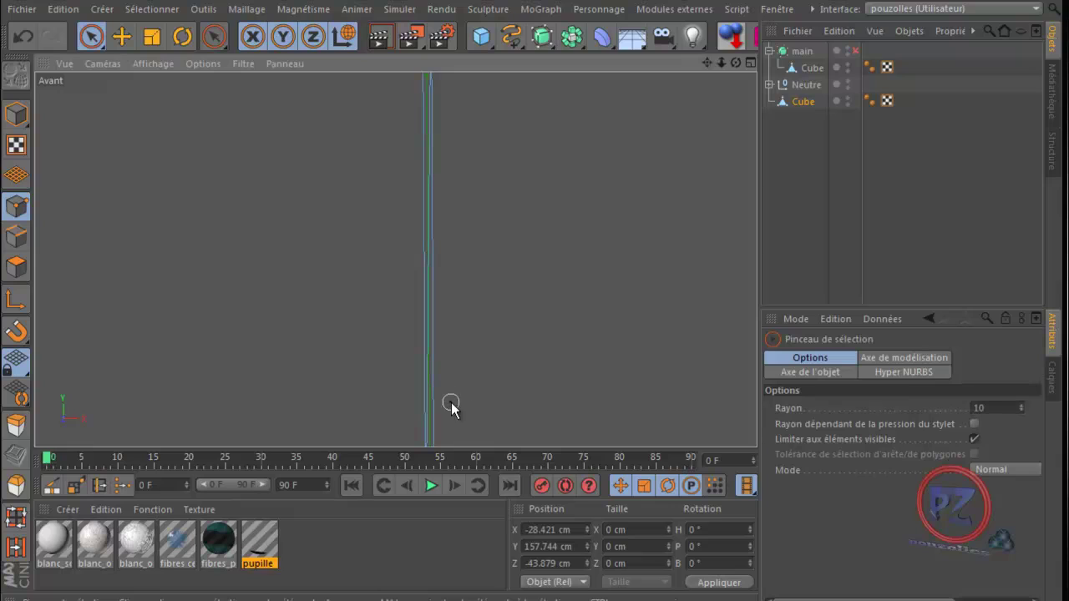
click(448, 404)
scroll(532, 377, down, 10)
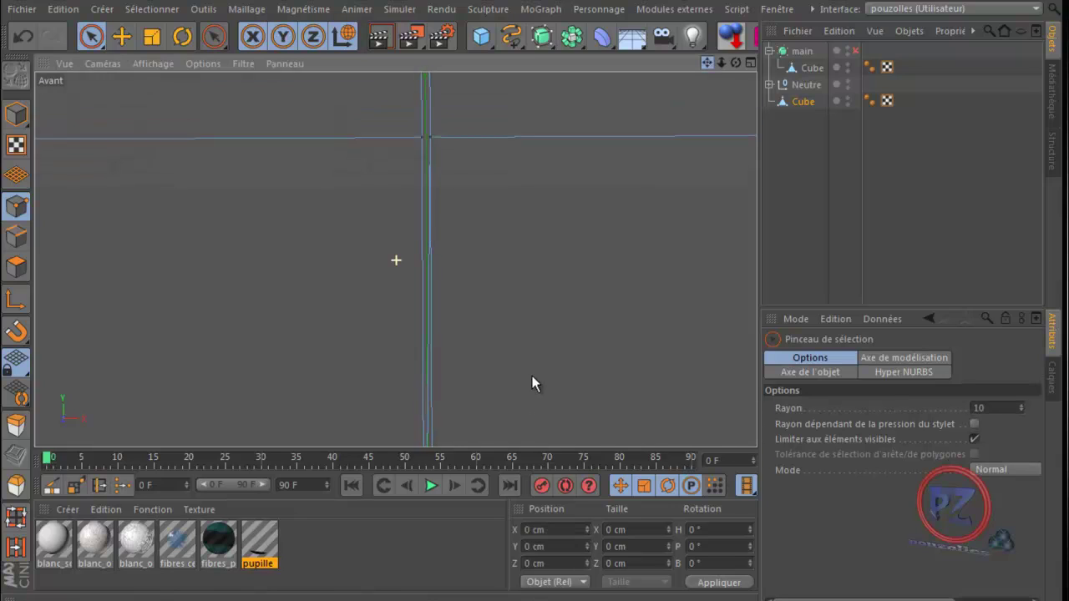
- Weld the two pairs of midline points at the neck, each pair onto its left point with Soudure
key(m)
key(q)
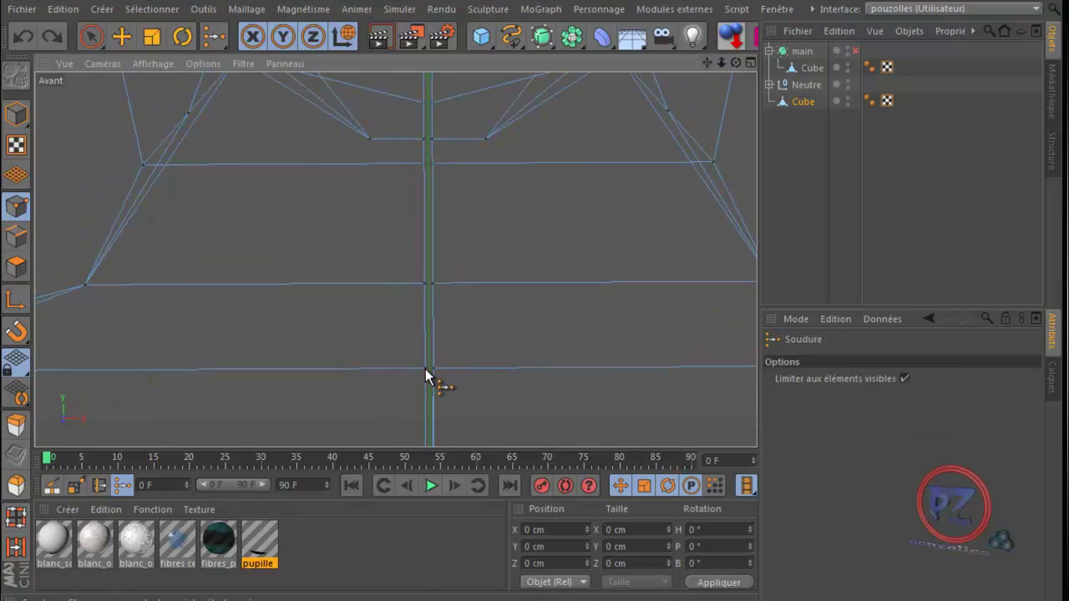
key(space)
click(430, 370)
click(427, 369)
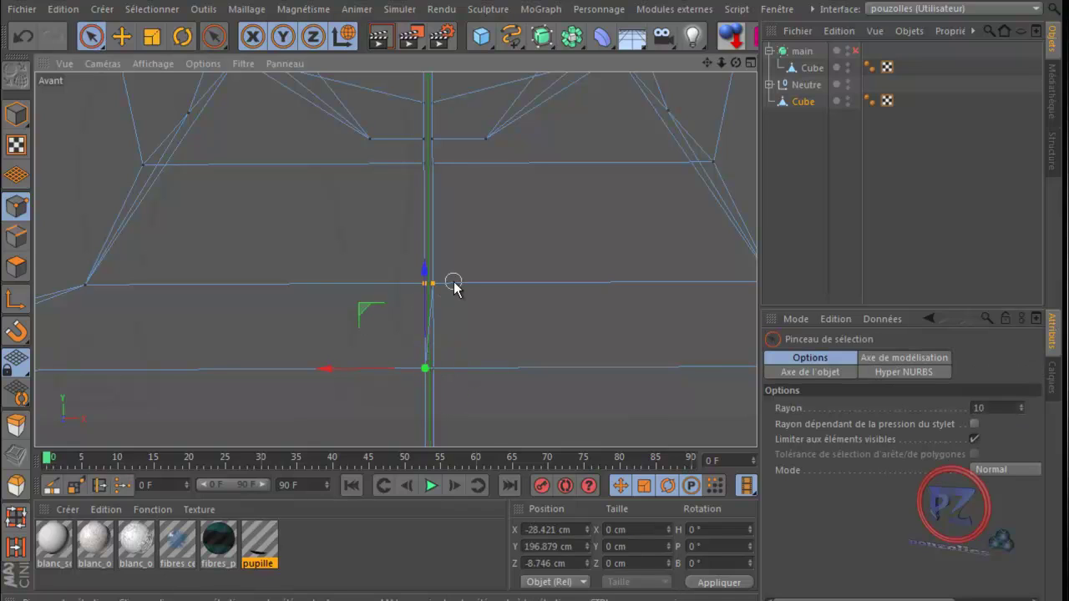
click(428, 285)
key(space)
click(427, 285)
key(space)
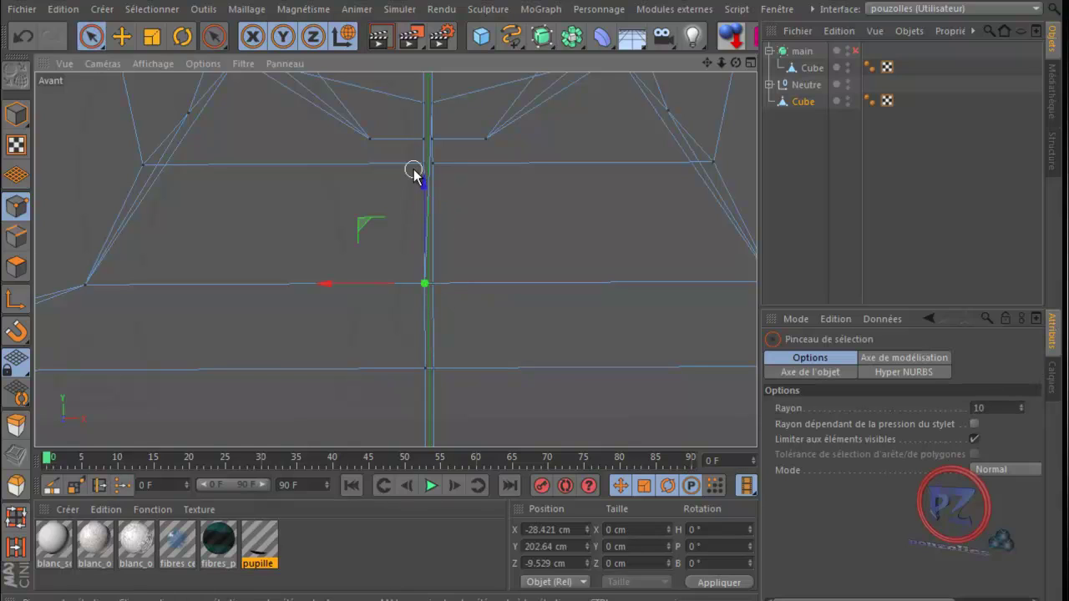
- Select the pair of midline points on the short horizontal edge of the lower face and weld it onto its left point
click(434, 171)
click(422, 142)
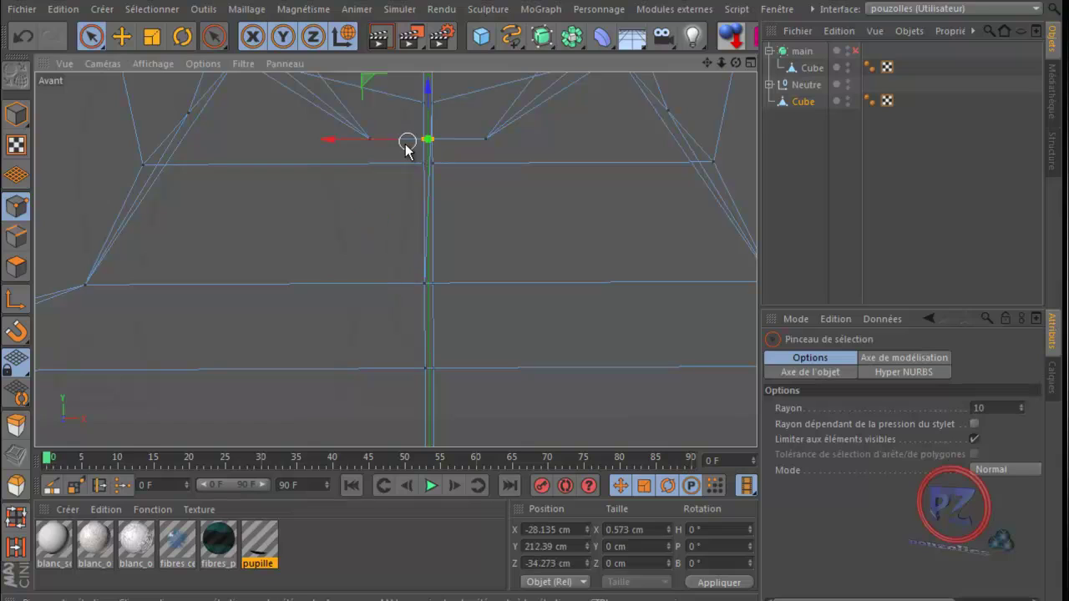
key(space)
click(422, 146)
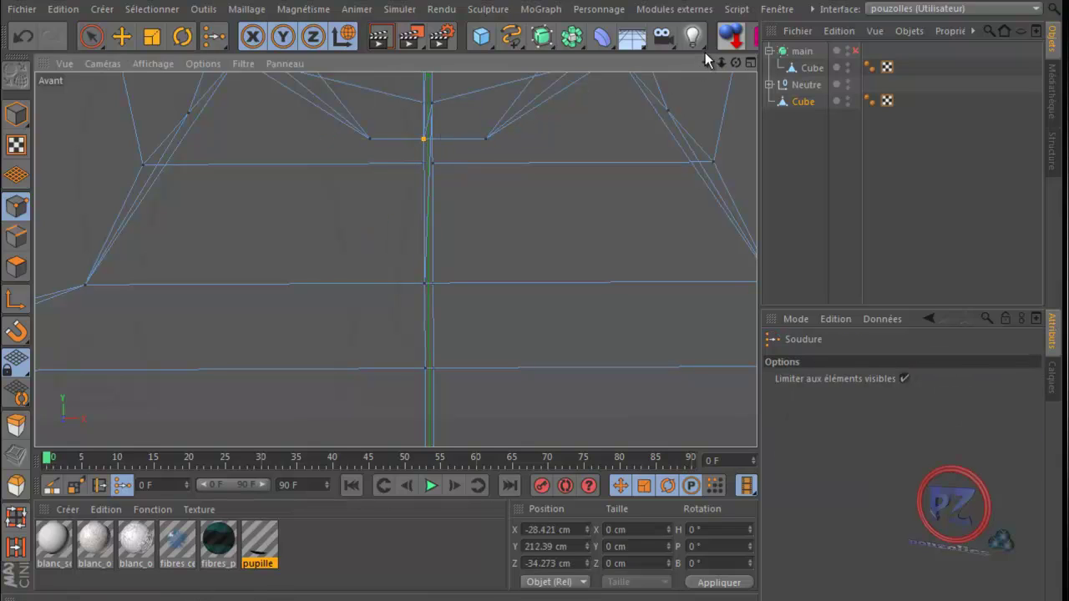
- Select the pair of midline points on the second full-width row above the short face edge and weld it onto its left point
drag(707, 61, 533, 377)
key(space)
click(438, 334)
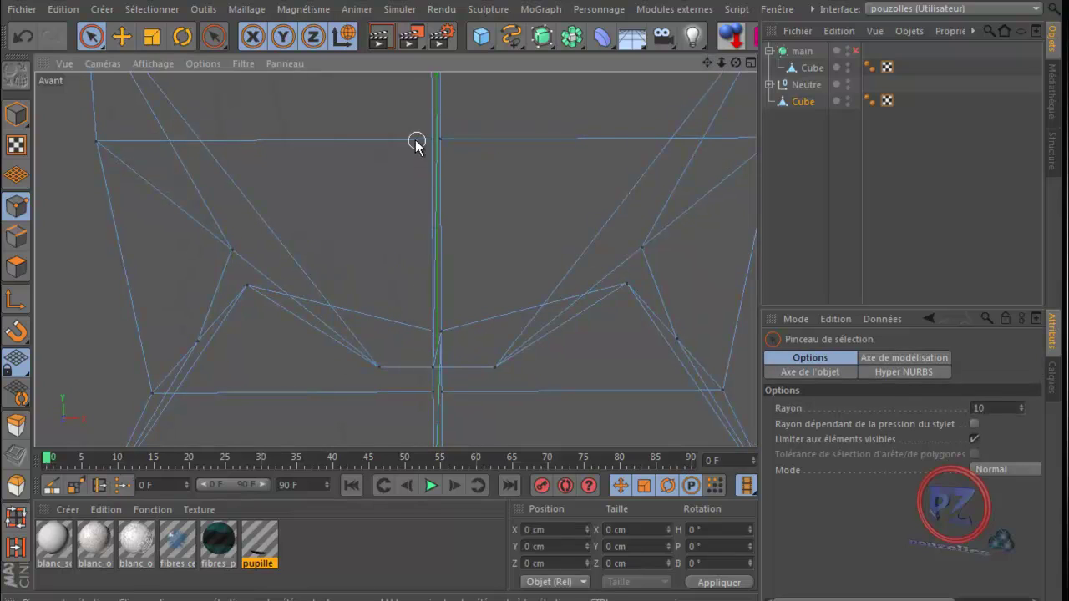
drag(706, 58, 532, 385)
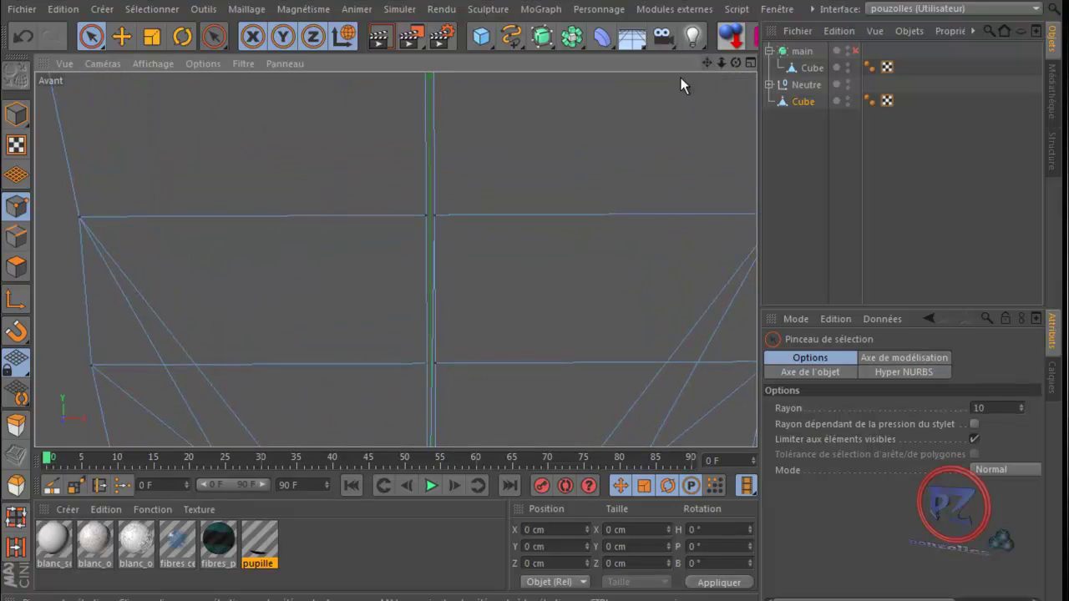
key(m)
key(q)
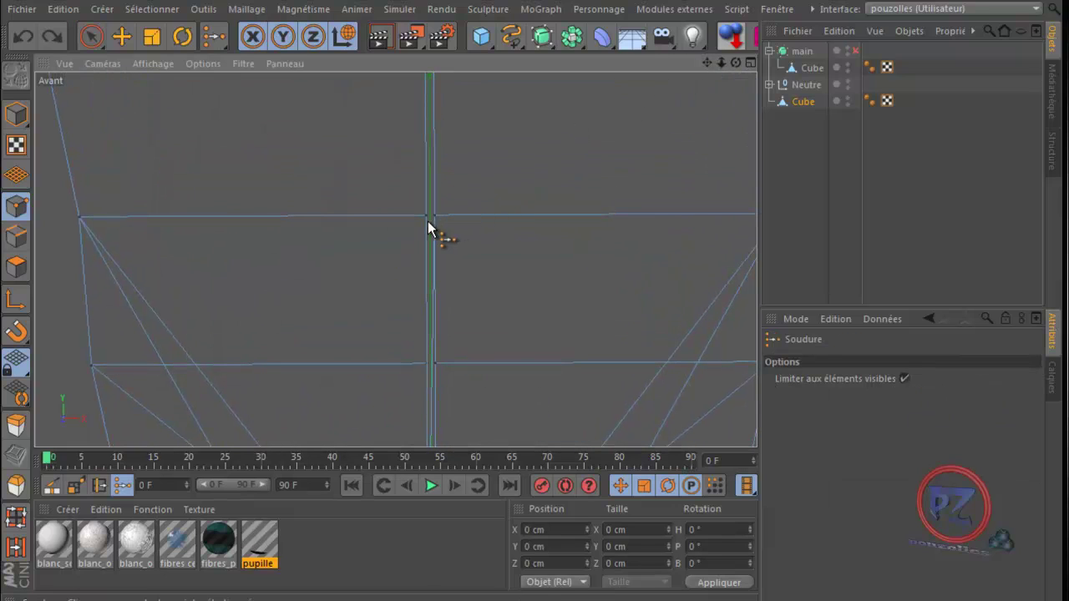
key(9)
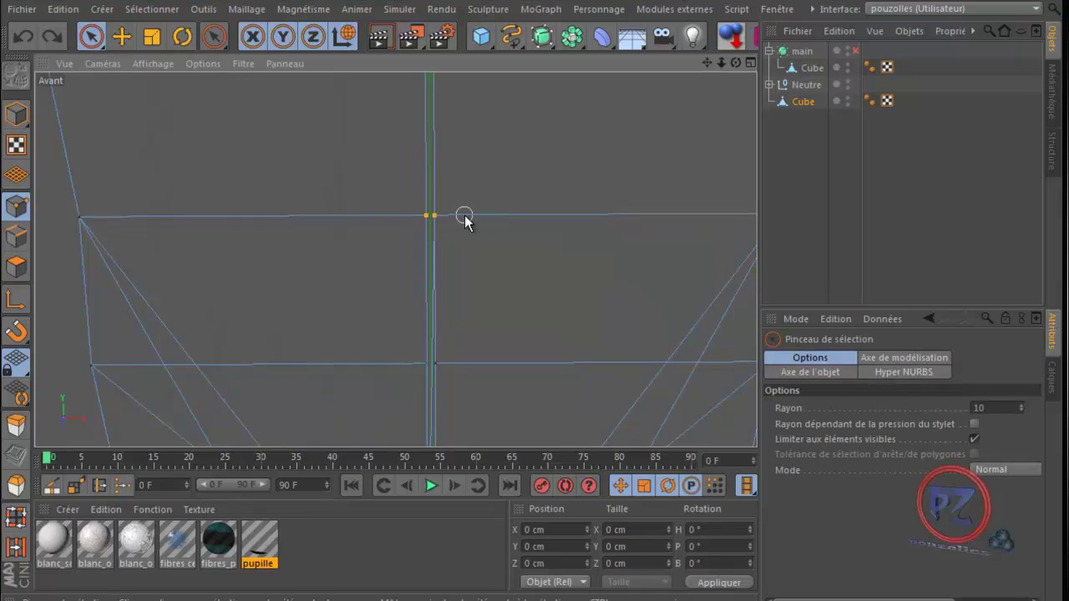
key(m)
key(q)
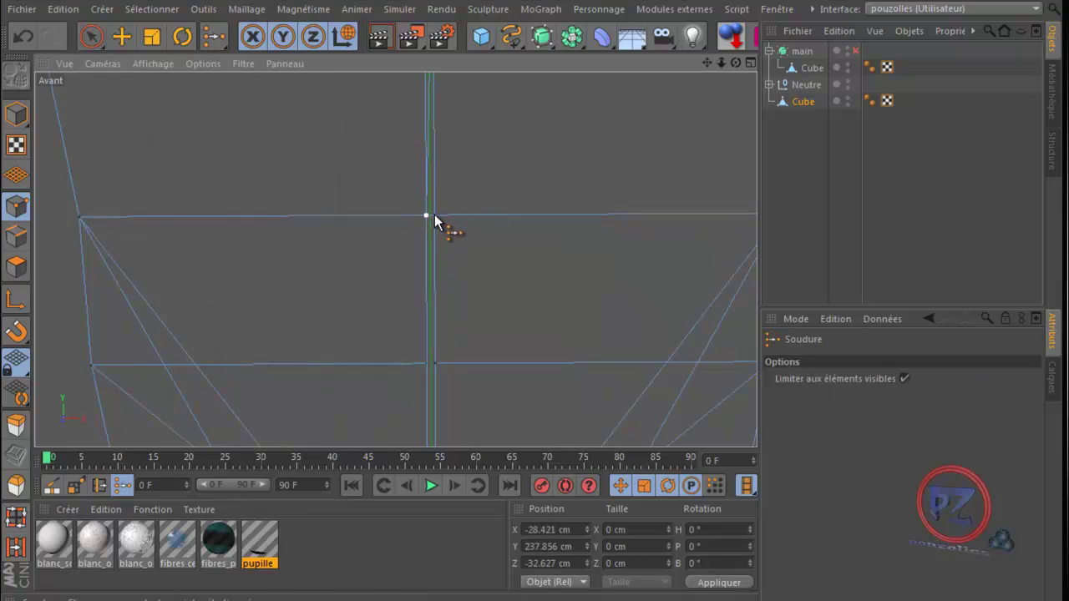
- Weld the pair of midline points on the next row up the head onto its left point
scroll(532, 380, up, 5)
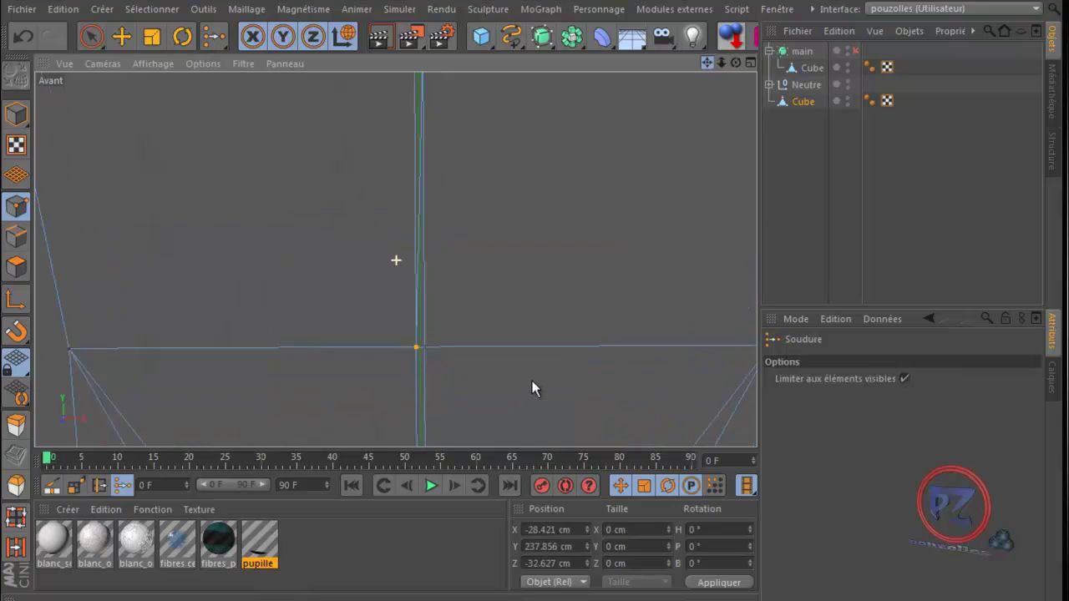
key(9)
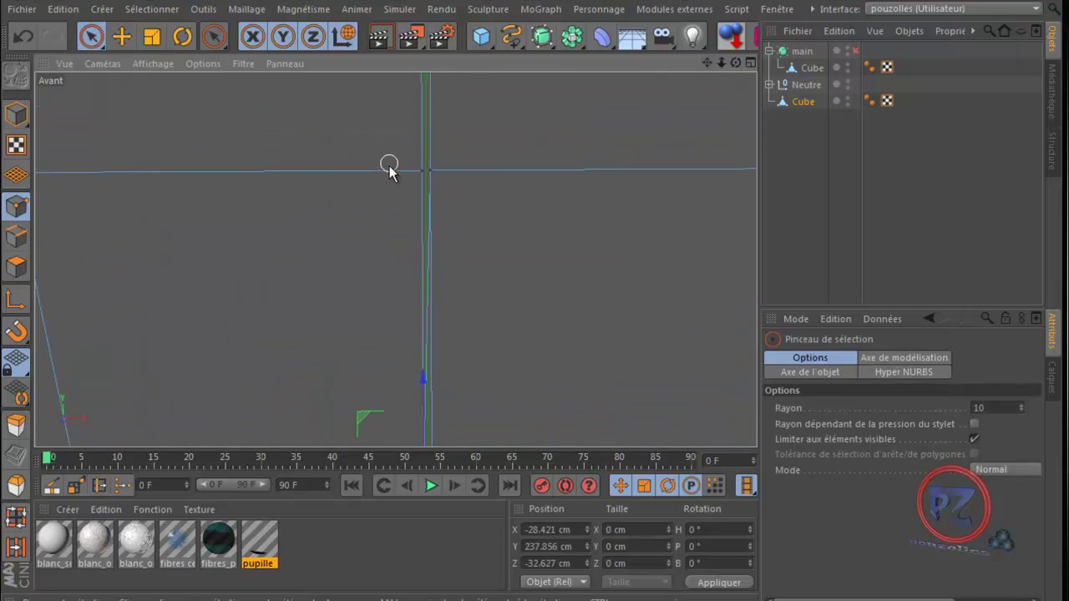
click(428, 172)
key(m)
key(q)
click(422, 173)
- Weld the next higher pair of midline points, near the top of the head, with Soudure
key(9)
scroll(533, 405, down, 5)
key(m)
key(q)
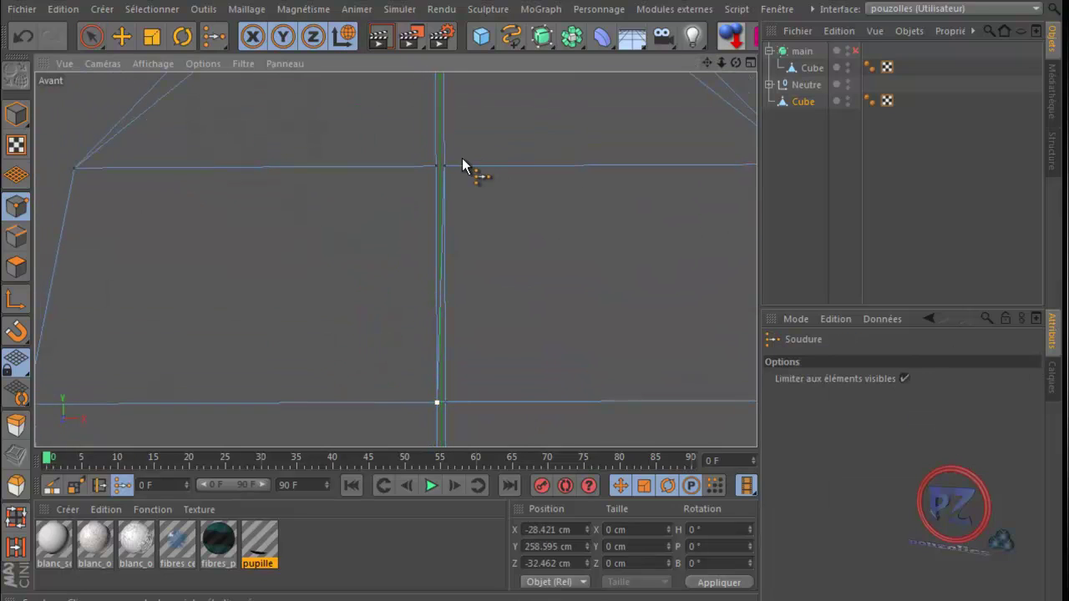
- Weld the pair of centre-seam points on the forehead row above the last welded point onto the pair's left point
key(9)
click(429, 166)
click(439, 166)
key(m)
key(q)
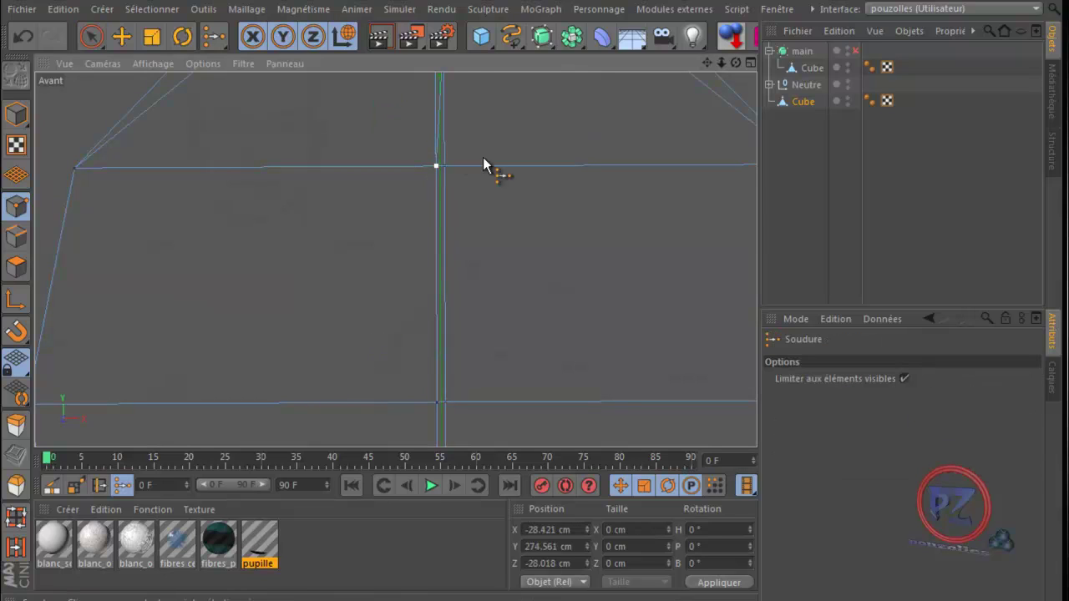
- Weld the centre-seam point pair on the next row up, where the forehead meets the skull cap, onto its left point
scroll(532, 380, down, 5)
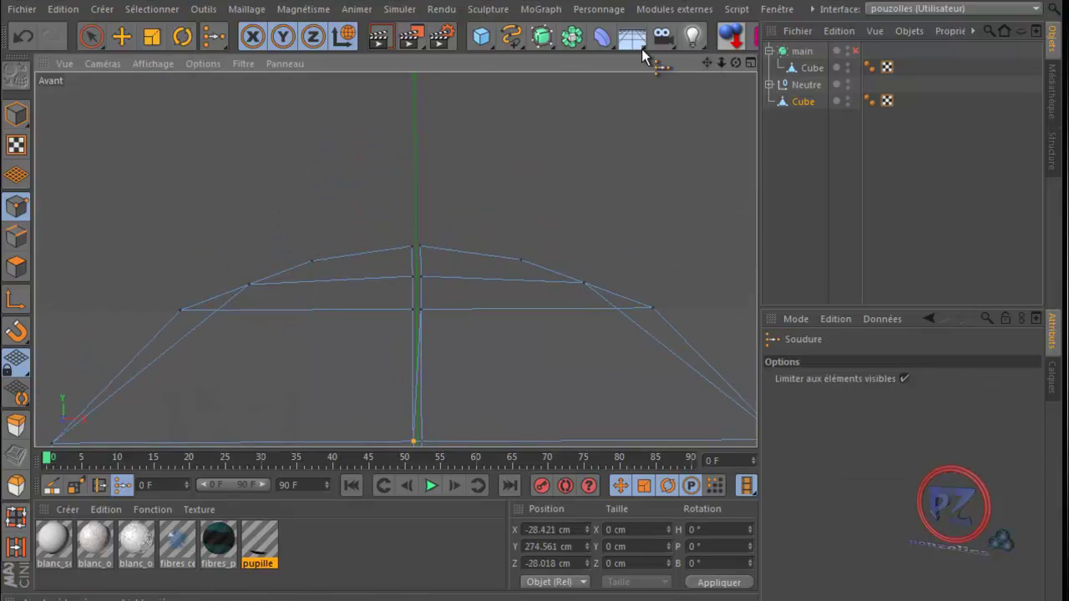
key(9)
drag(392, 313, 432, 319)
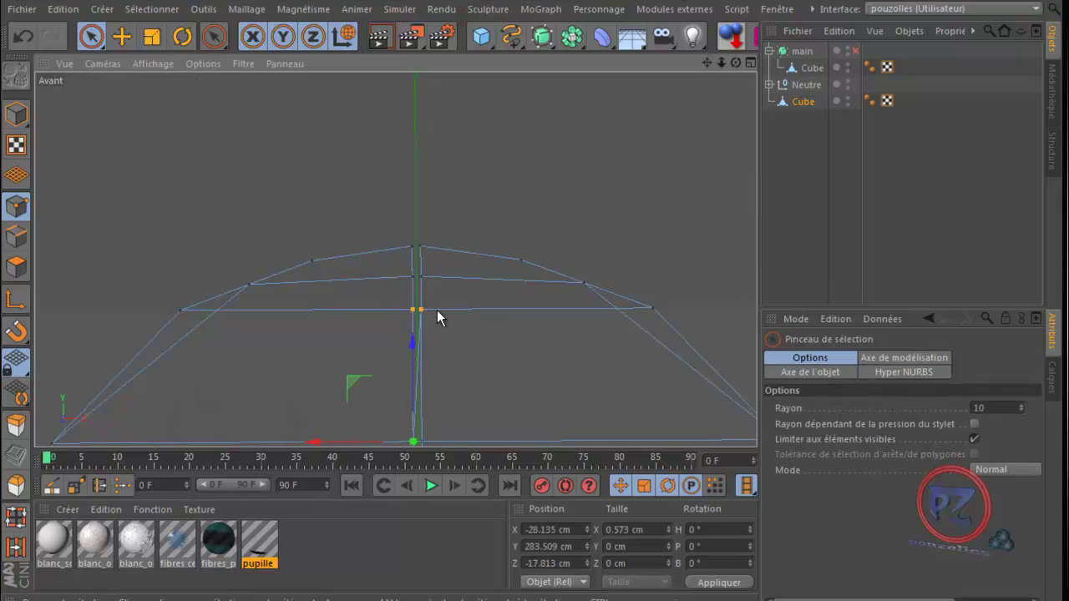
key(m)
key(q)
click(416, 310)
- Weld the two remaining centre-seam point pairs up to the crown of the head, each onto its left point
key(9)
mouse_move(403, 286)
mouse_down()
mouse_move(428, 279)
mouse_move(417, 253)
mouse_move(428, 255)
mouse_up()
key(m)
key(q)
click(412, 274)
key(9)
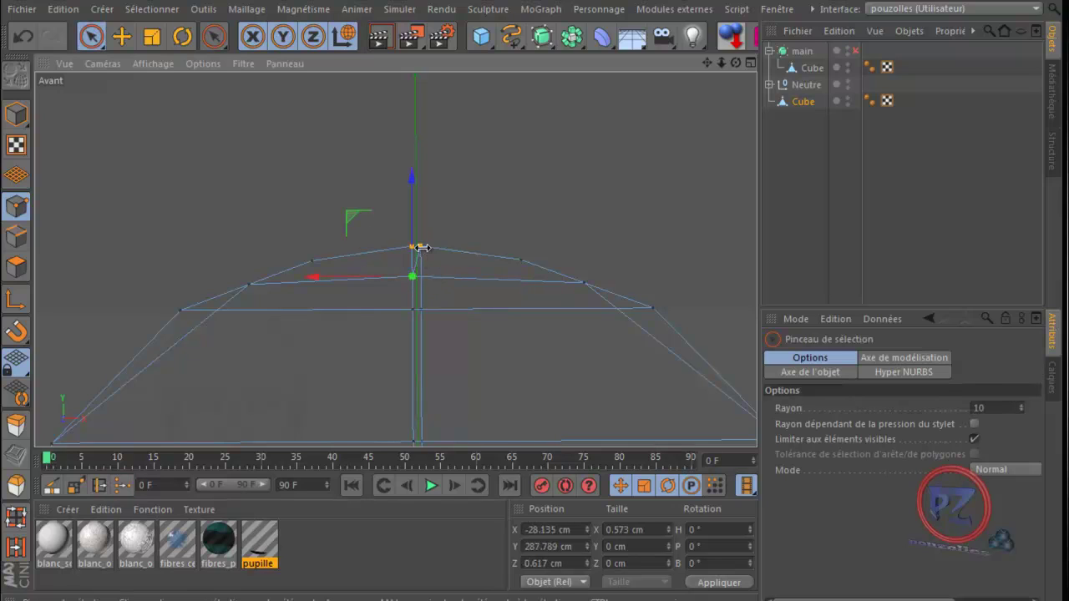
key(m)
key(q)
click(412, 248)
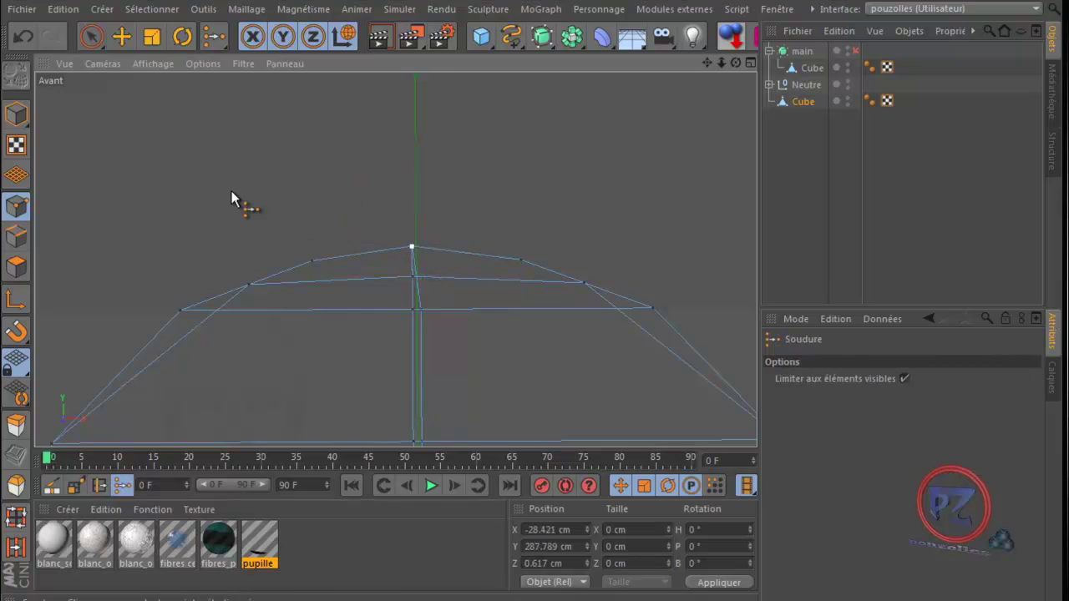
- In the perspective view, weld the centre point pair at the top front of the neck, just under the chin
middle_click(233, 200)
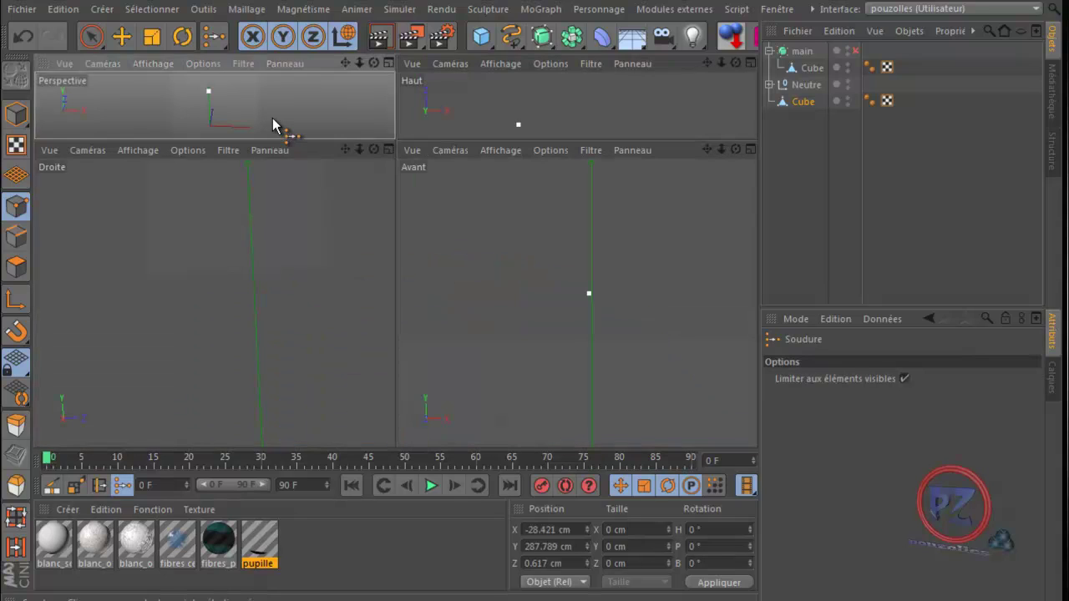
middle_click(283, 118)
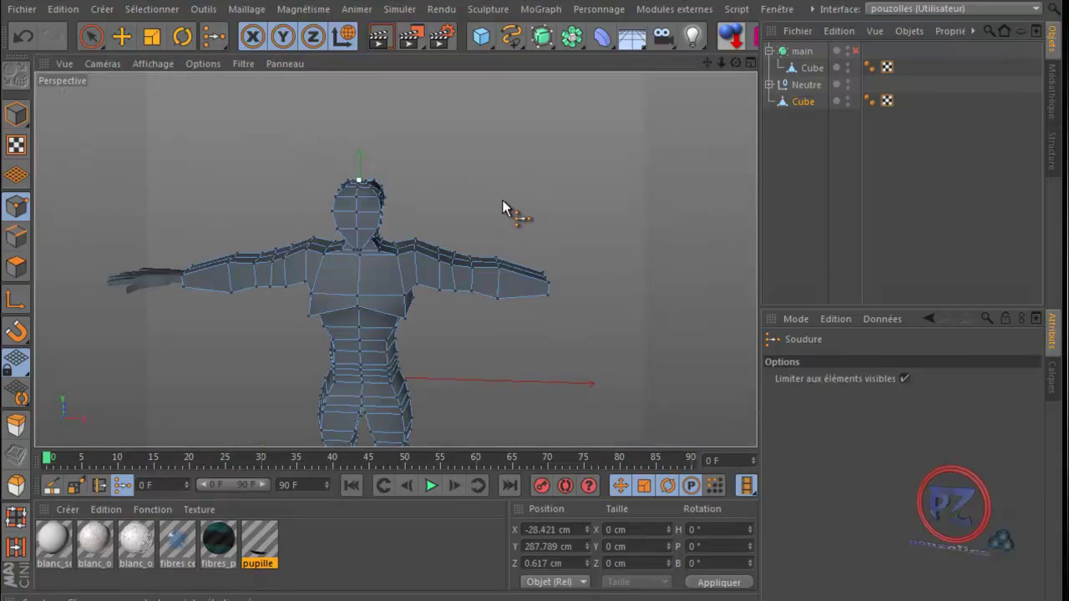
scroll(359, 328, up, 8)
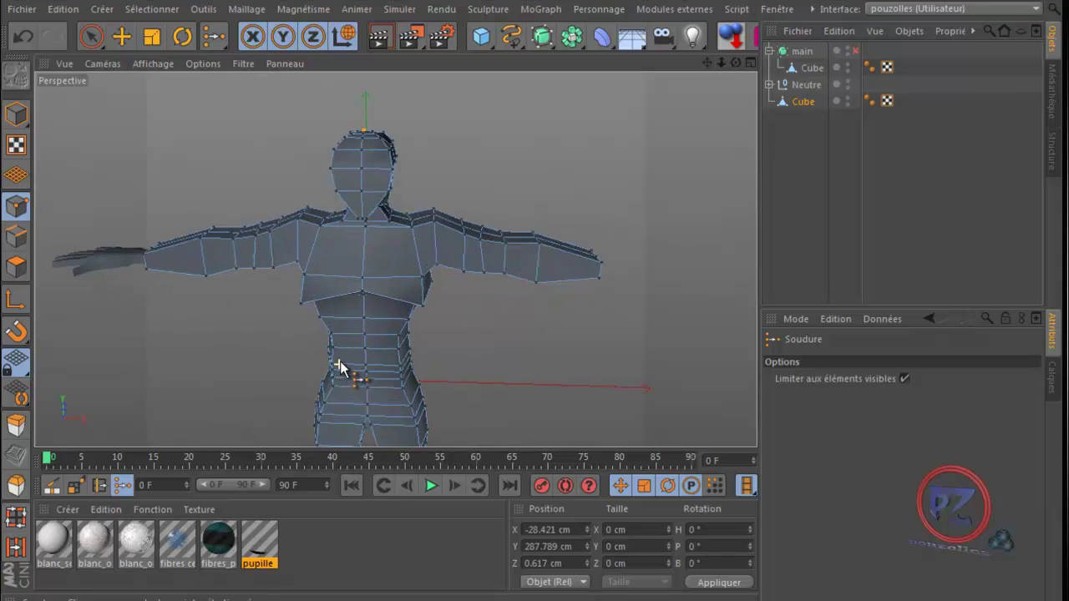
scroll(369, 298, up, 10)
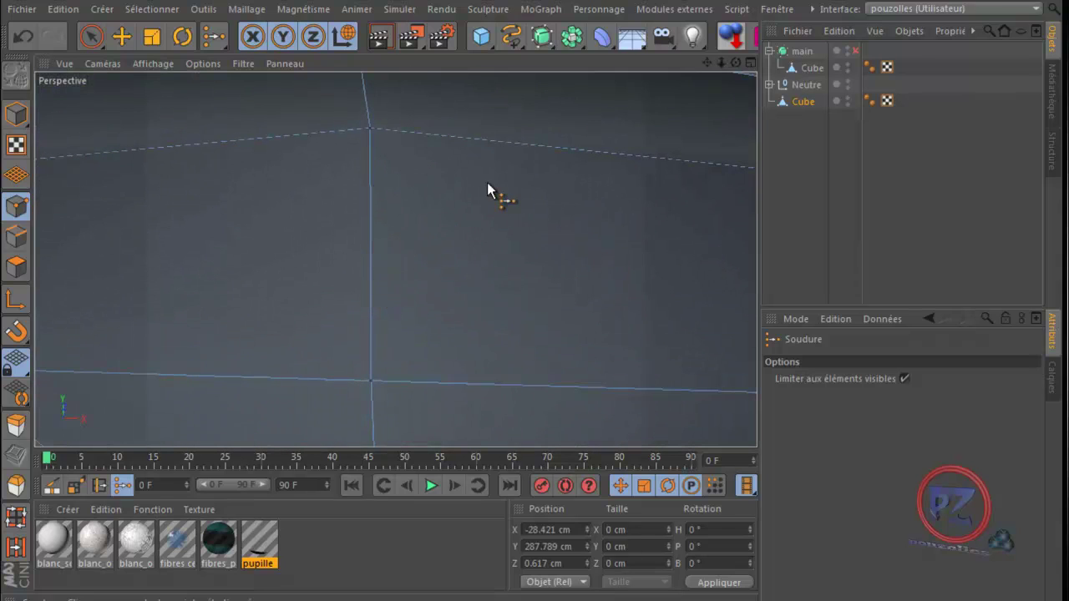
alt+drag(532, 373, 532, 390)
scroll(682, 136, down, 8)
drag(706, 62, 532, 375)
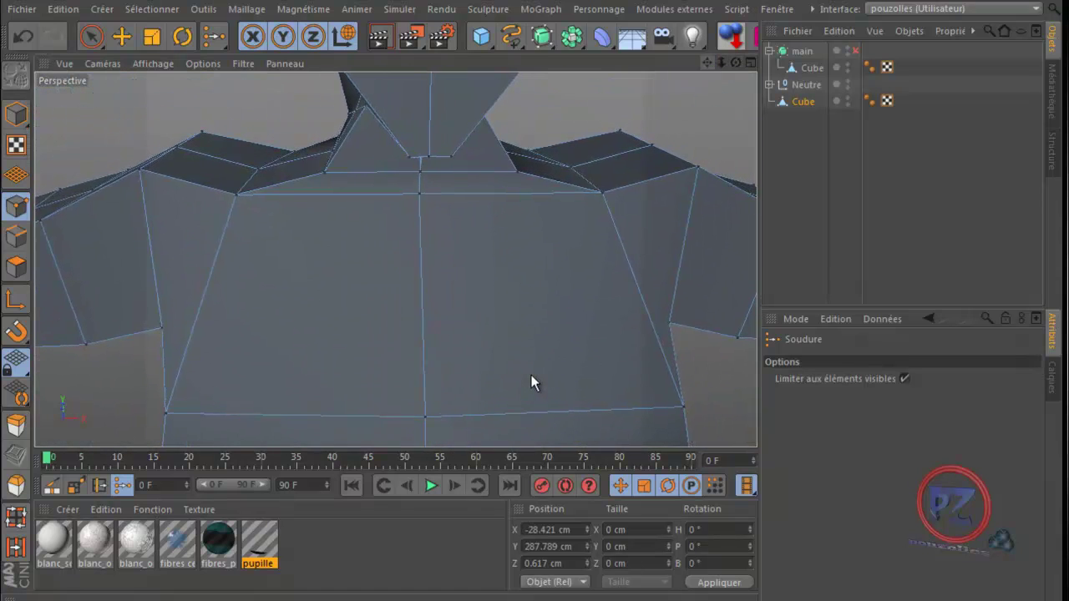
drag(735, 61, 535, 375)
key(space)
click(415, 145)
key(space)
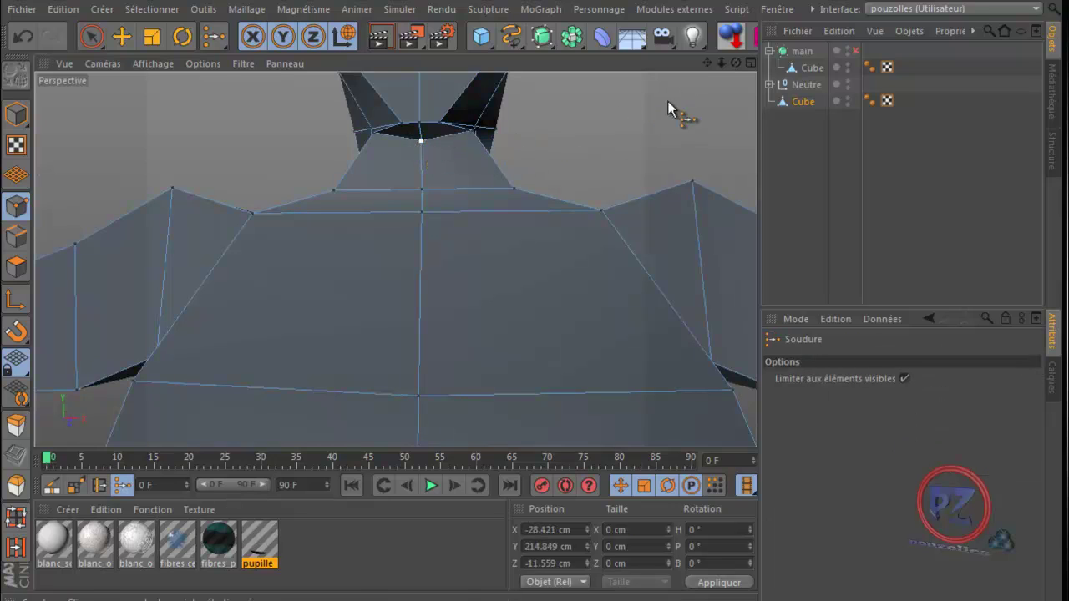
- Weld the centre-seam point pair on the upper back of the head, one row below the crown
drag(739, 59, 531, 375)
drag(707, 64, 532, 381)
scroll(498, 206, down, 3)
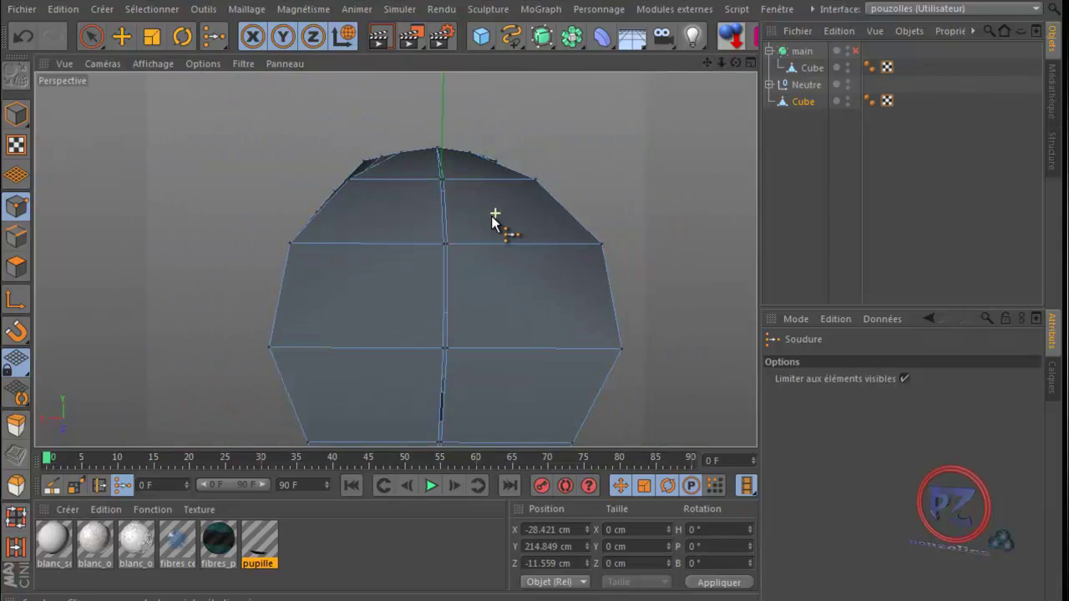
key(9)
click(445, 183)
drag(735, 63, 532, 381)
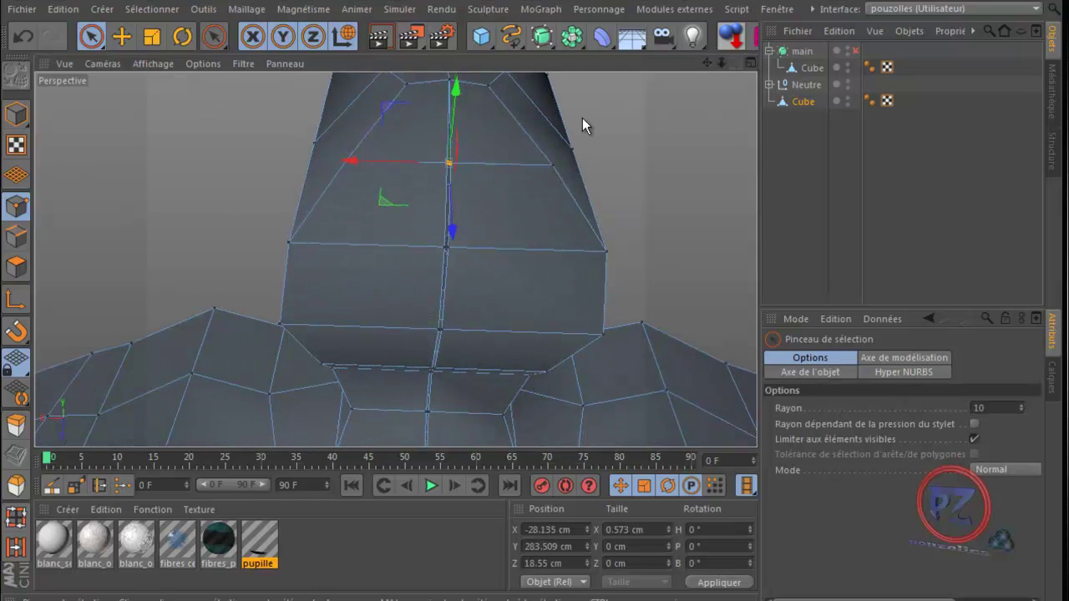
key(m)
key(q)
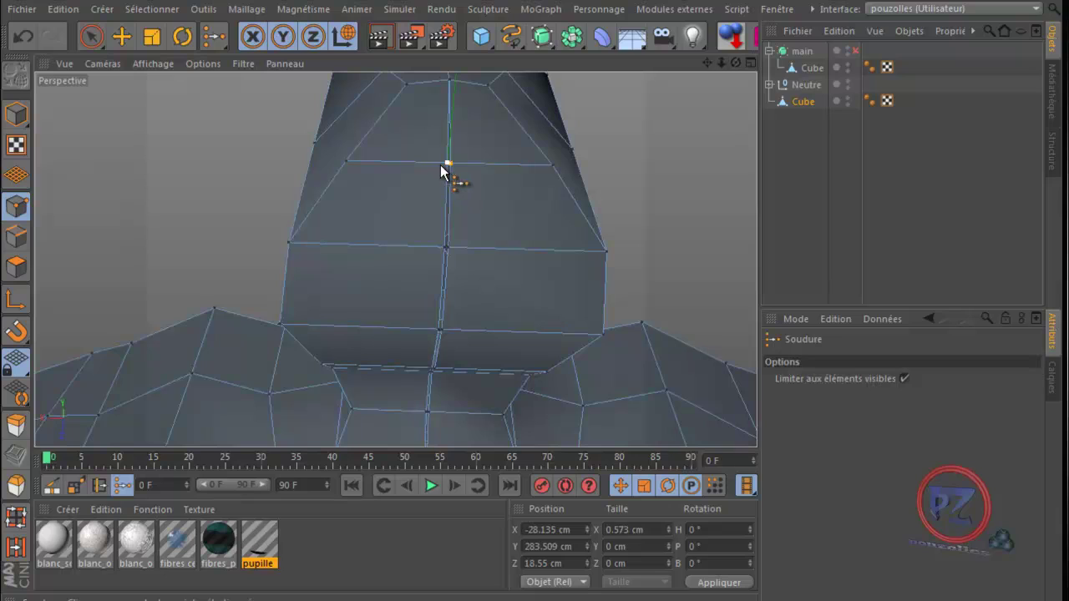
- Weld the next two centre-seam point pairs going down the back of the head, each onto its left point
key(space)
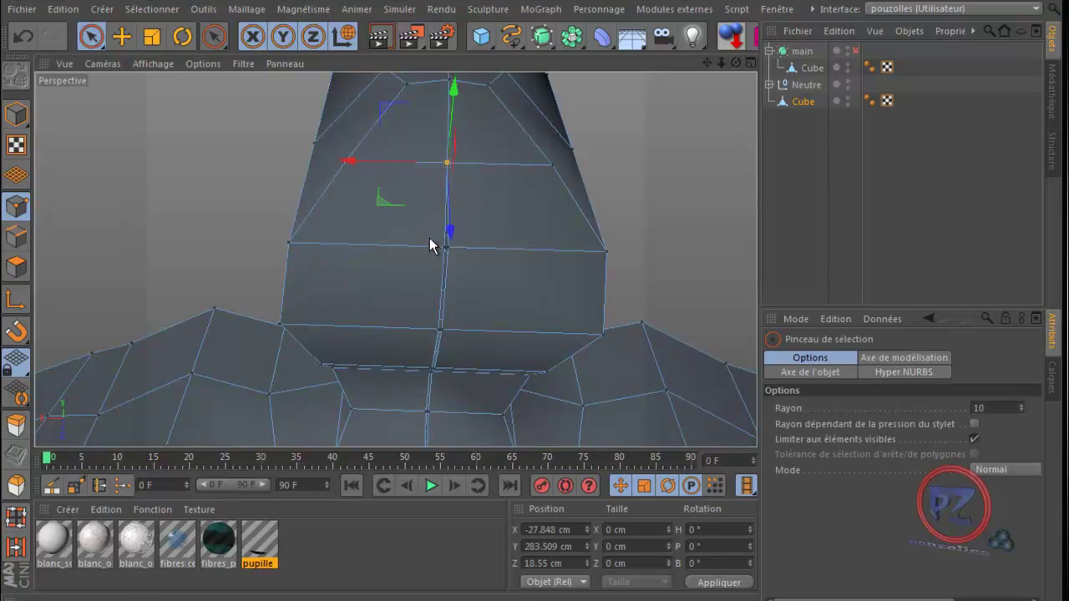
shift+click(446, 247)
key(space)
click(443, 251)
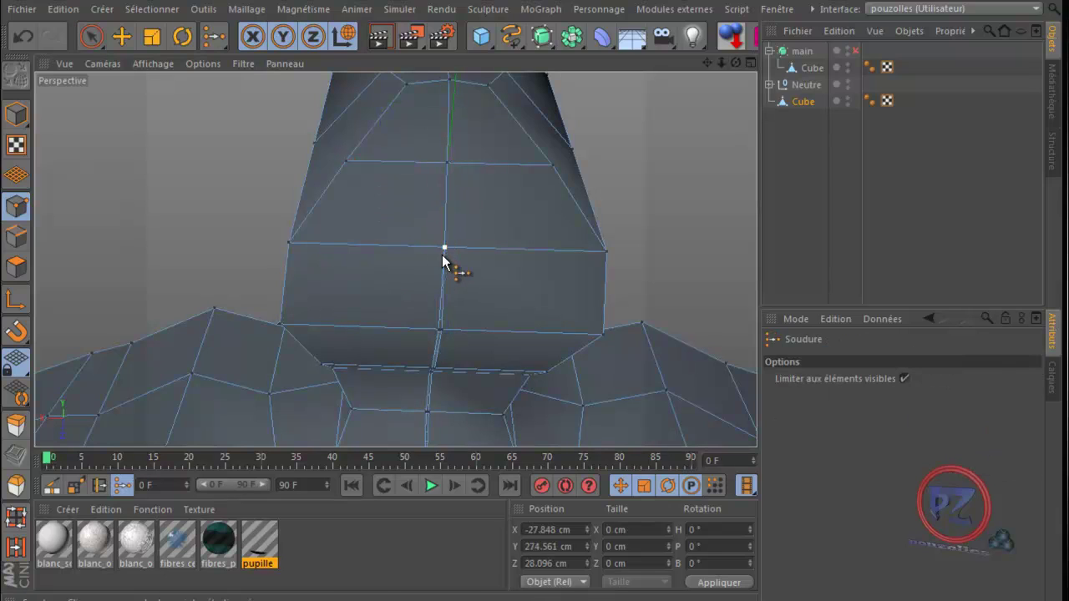
key(space)
click(441, 330)
key(space)
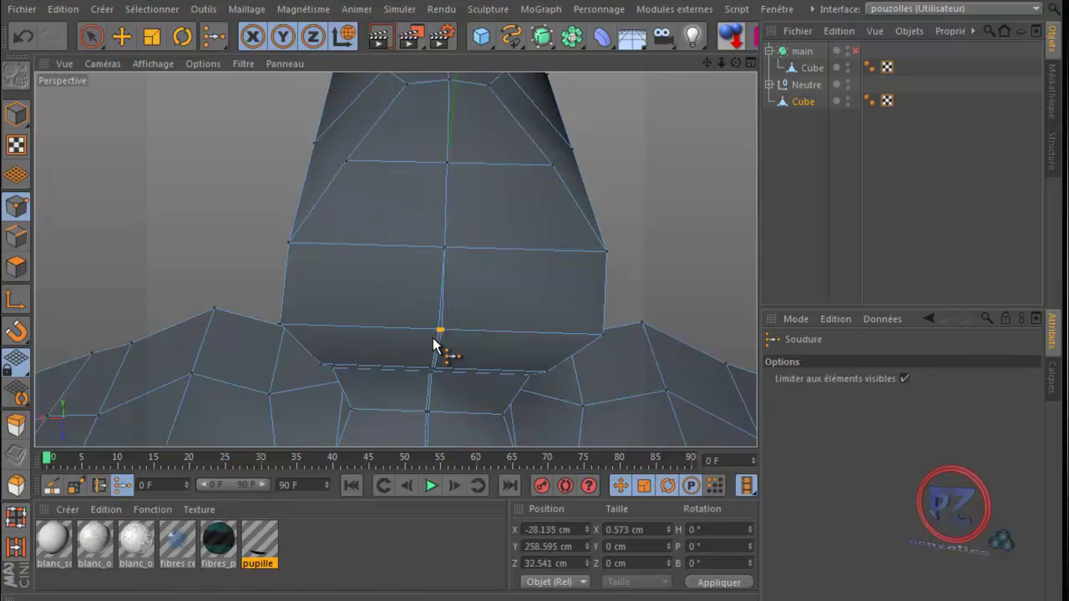
- Weld the centre-seam point pair at the base of the skull, just above the nape
key(space)
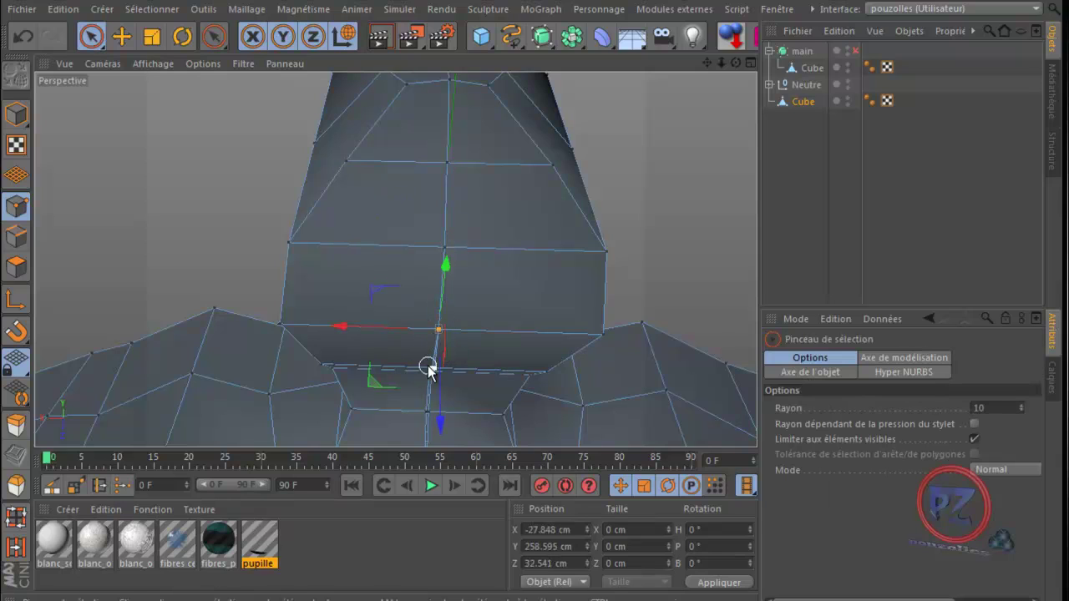
drag(703, 63, 484, 198)
key(space)
key(space)
click(485, 203)
click(469, 205)
key(space)
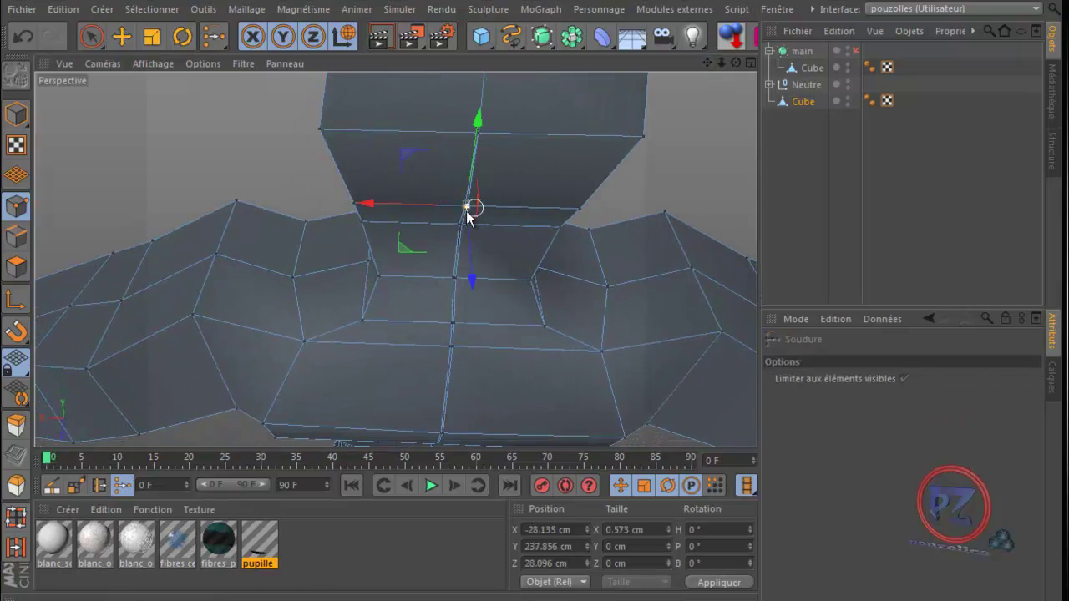
- Weld the two centre-seam point pairs on the back of the neck, at the nape and the row beneath it
key(space)
click(461, 226)
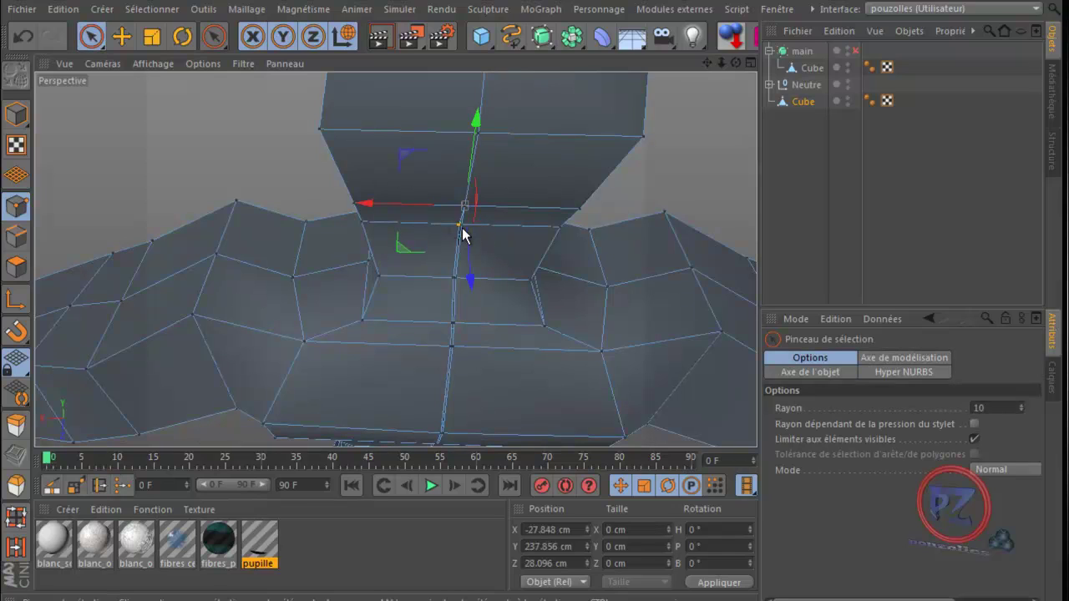
key(space)
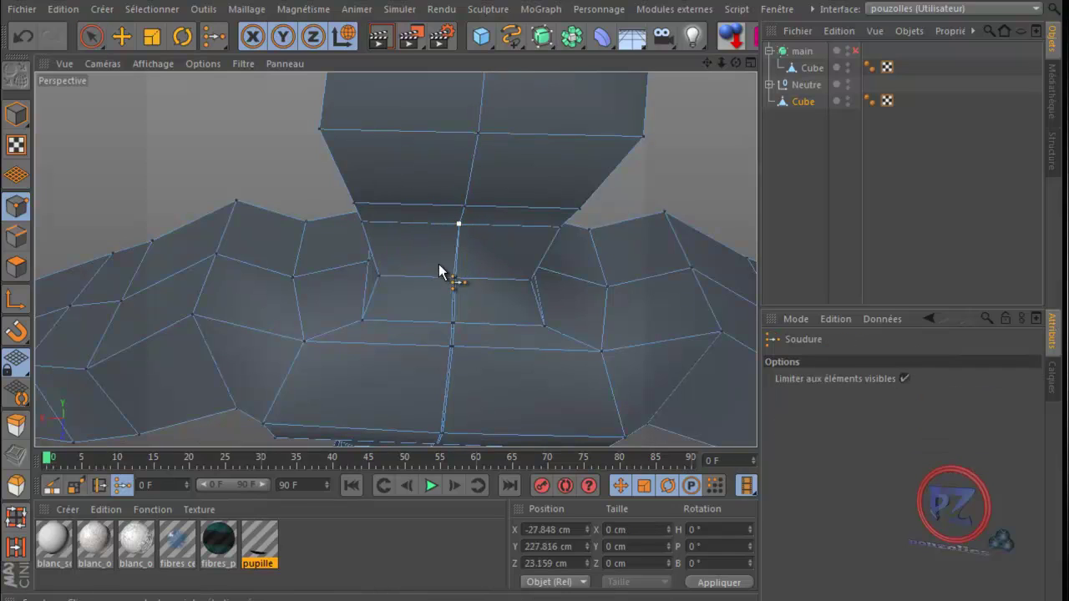
key(space)
click(448, 282)
key(space)
- Weld the two centre-seam point pairs where the back of the neck meets the upper back
key(space)
click(455, 324)
key(space)
key(space)
click(452, 347)
key(space)
- Weld the centre-seam point pair in the middle of the back, on the row level with the armpits
drag(732, 64, 674, 103)
key(space)
click(470, 265)
key(space)
click(469, 267)
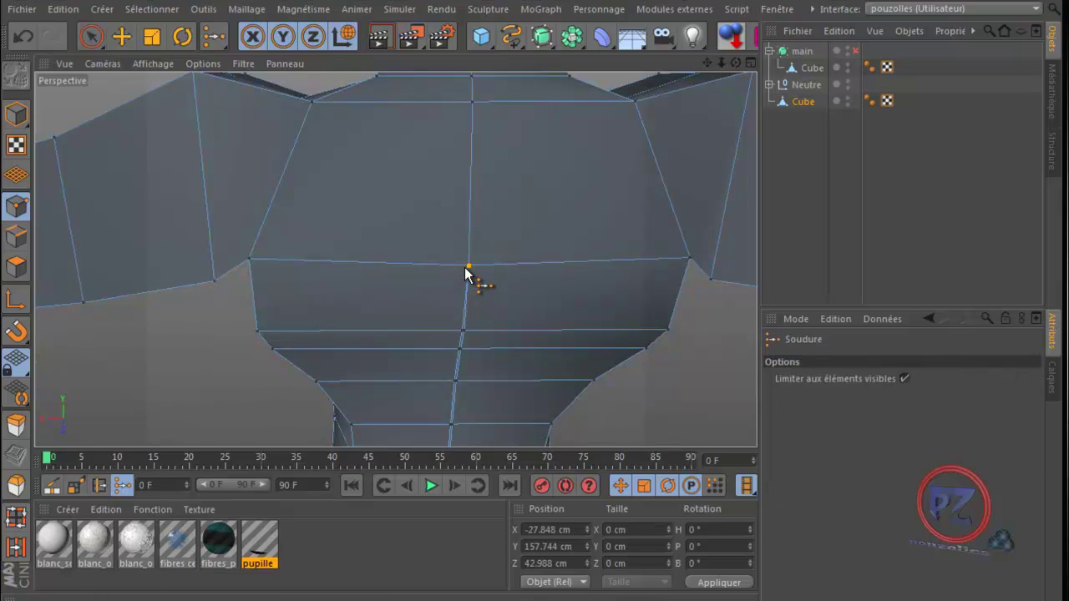
- Weld the two closely spaced centre-seam point pairs on the back directly below the armpit row
key(space)
click(461, 333)
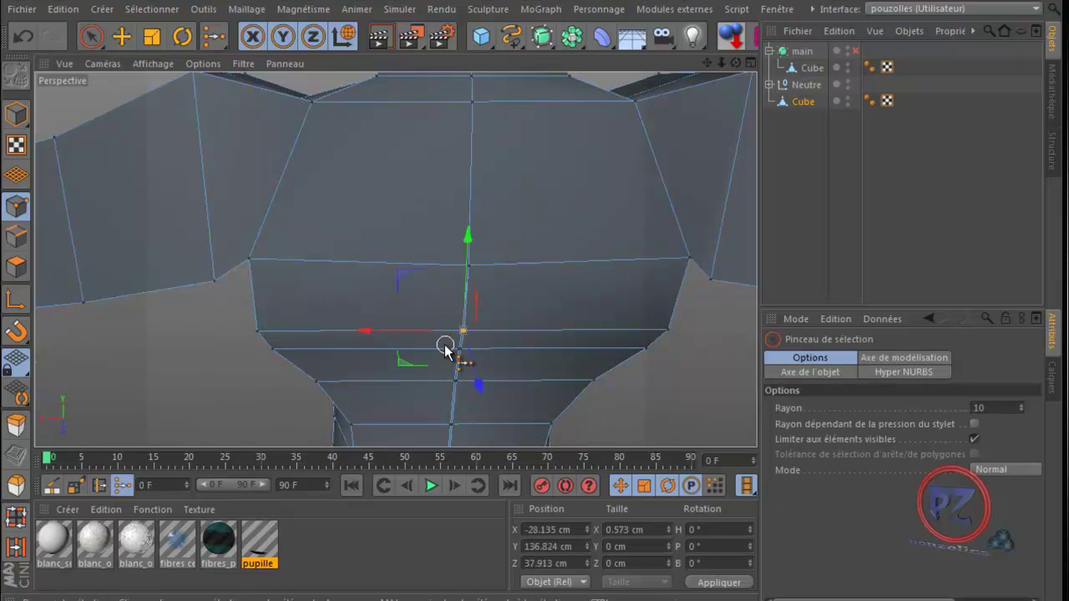
key(space)
click(459, 350)
key(space)
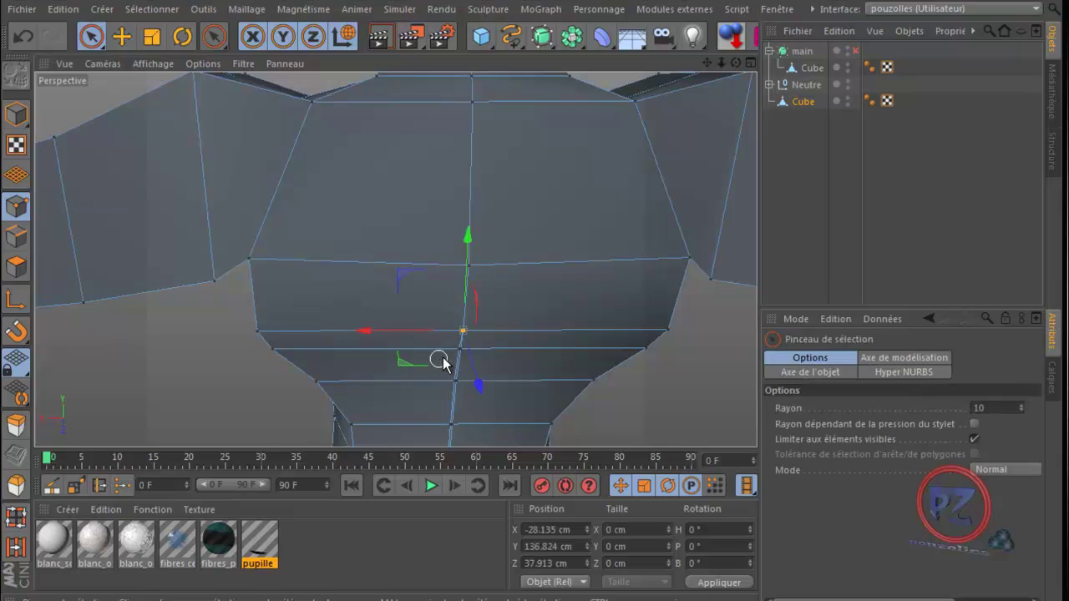
key(space)
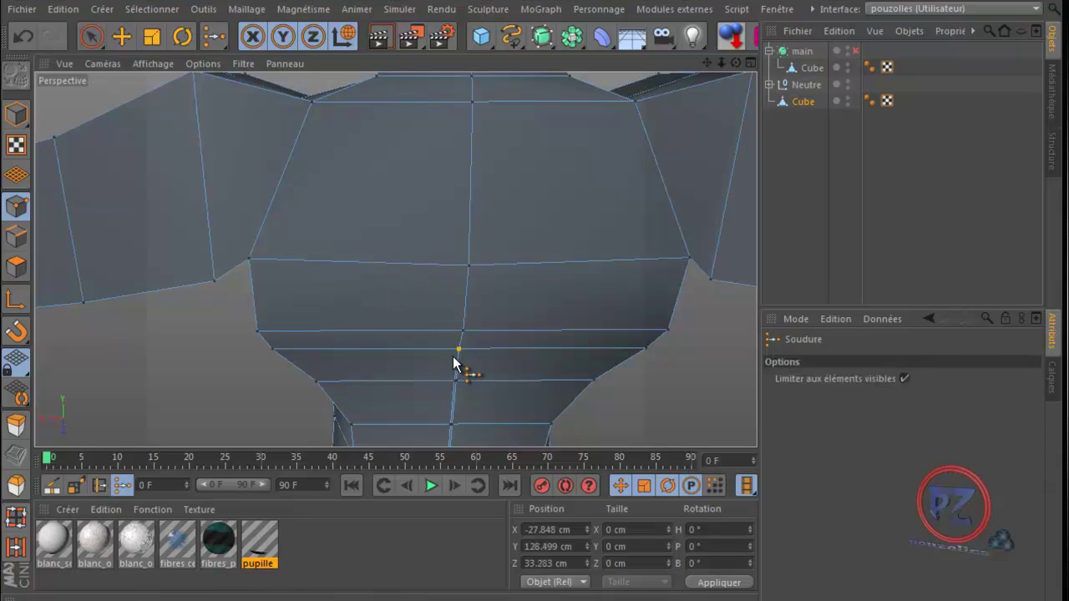
- Weld the following two centre-seam point pairs down the back, where the torso narrows to the waist
key(space)
click(455, 381)
key(space)
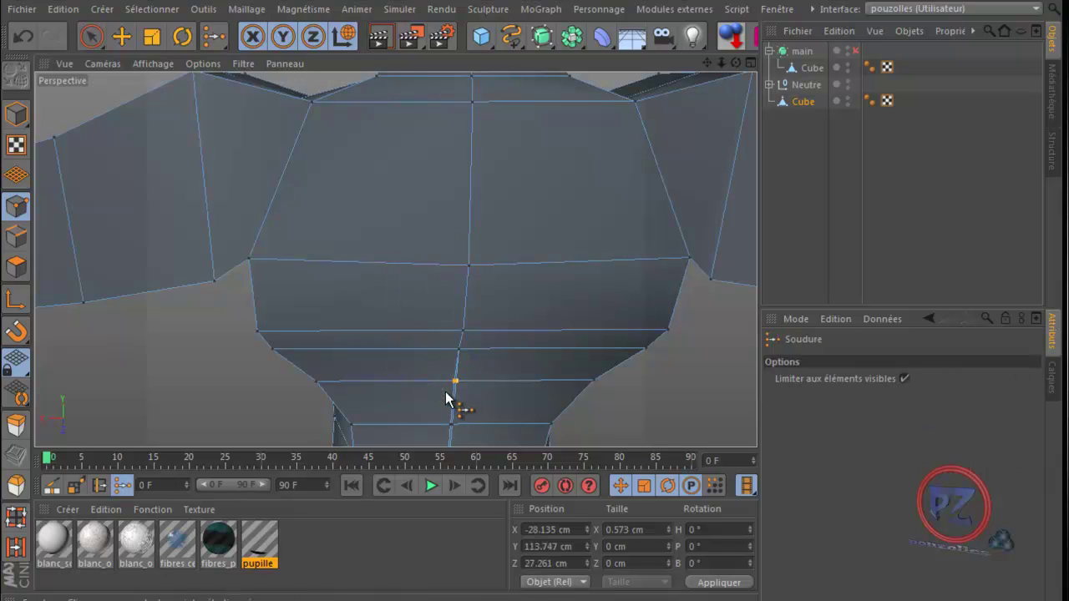
key(space)
click(451, 426)
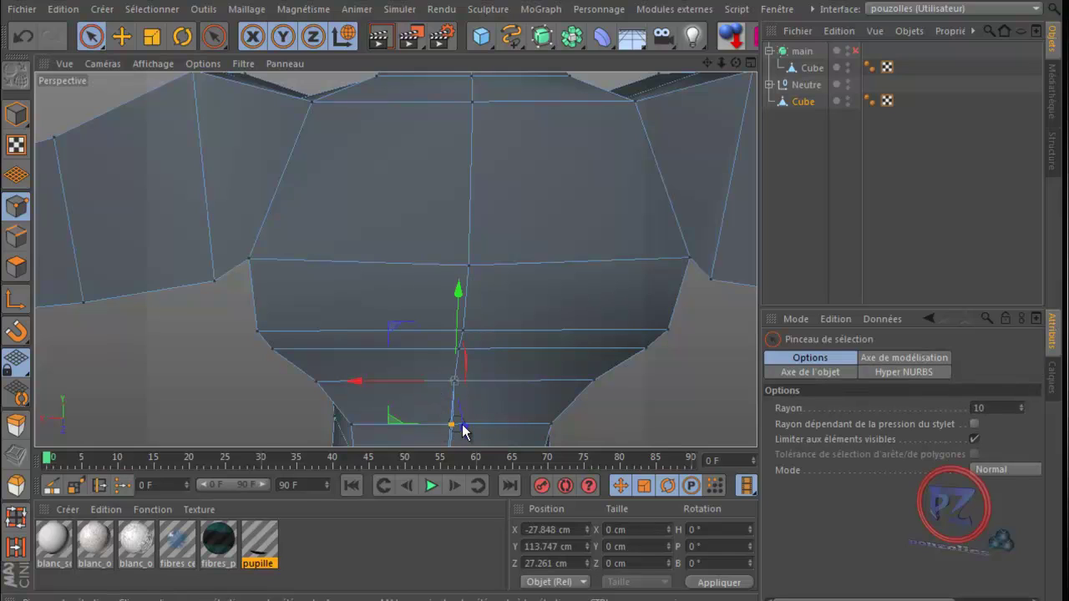
key(space)
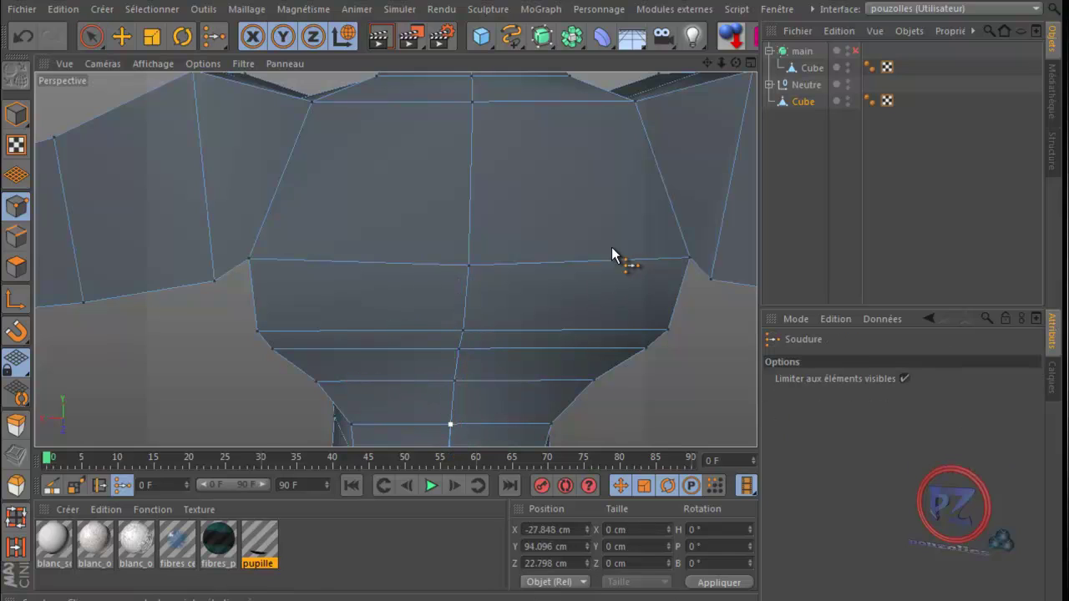
- Weld the next two centre-seam point pairs on the lower back, along the waist
key(space)
drag(711, 61, 534, 359)
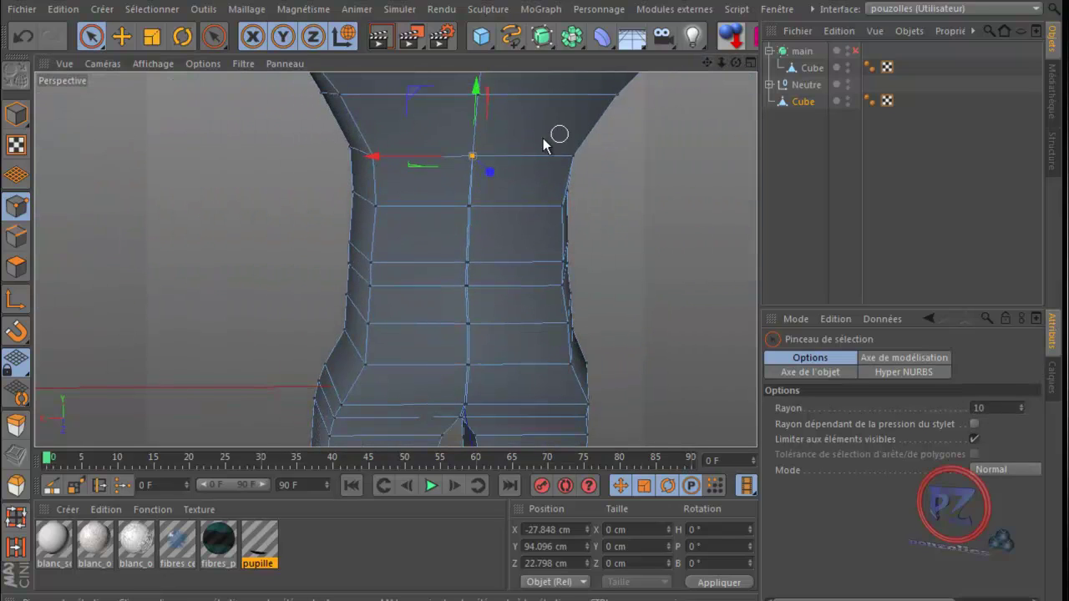
key(space)
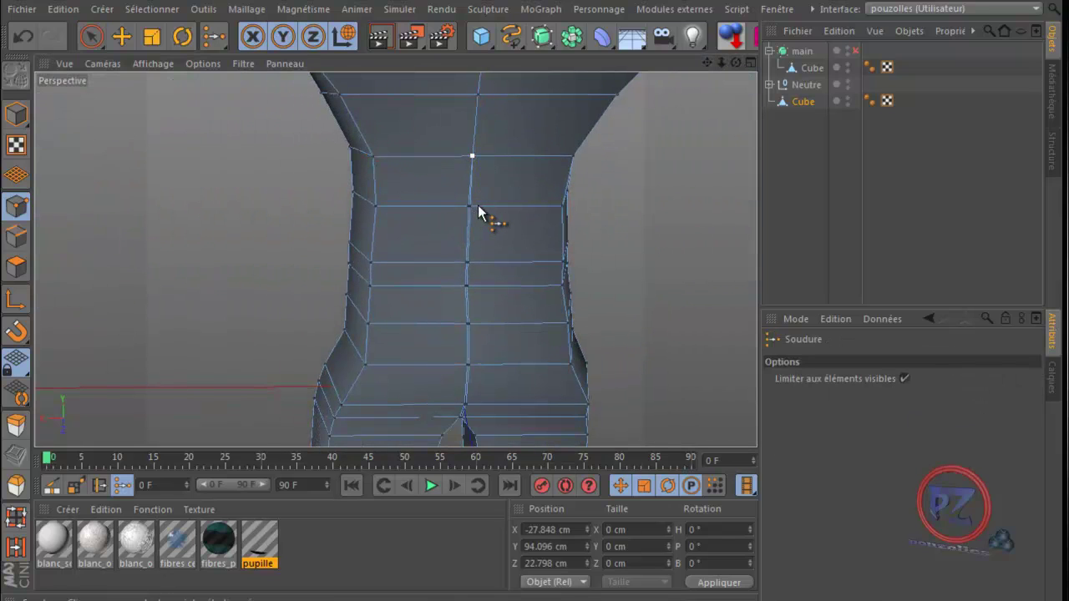
key(space)
click(464, 207)
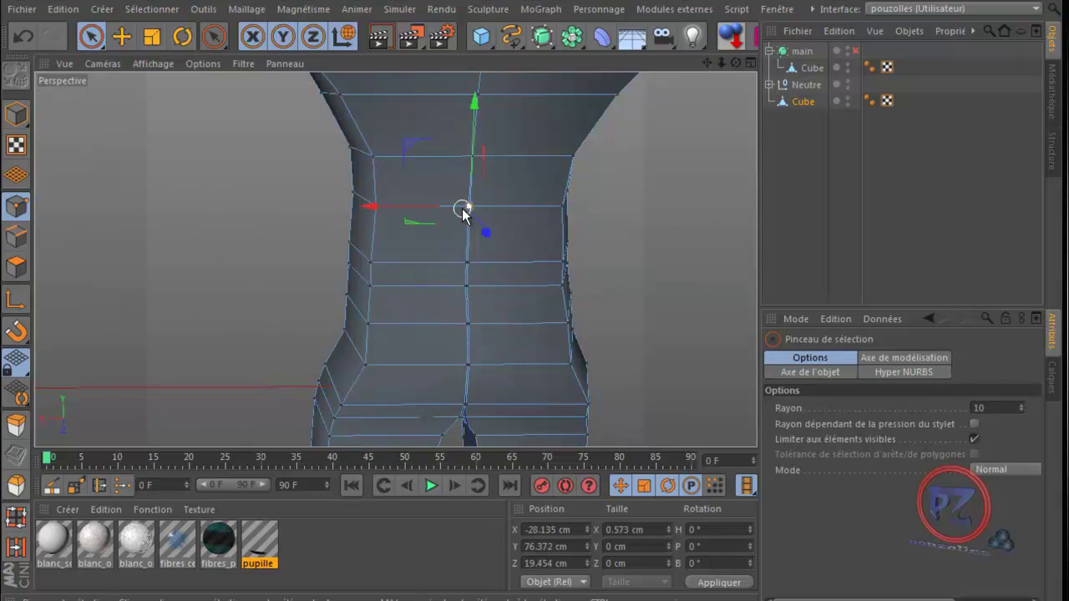
key(space)
key(space)
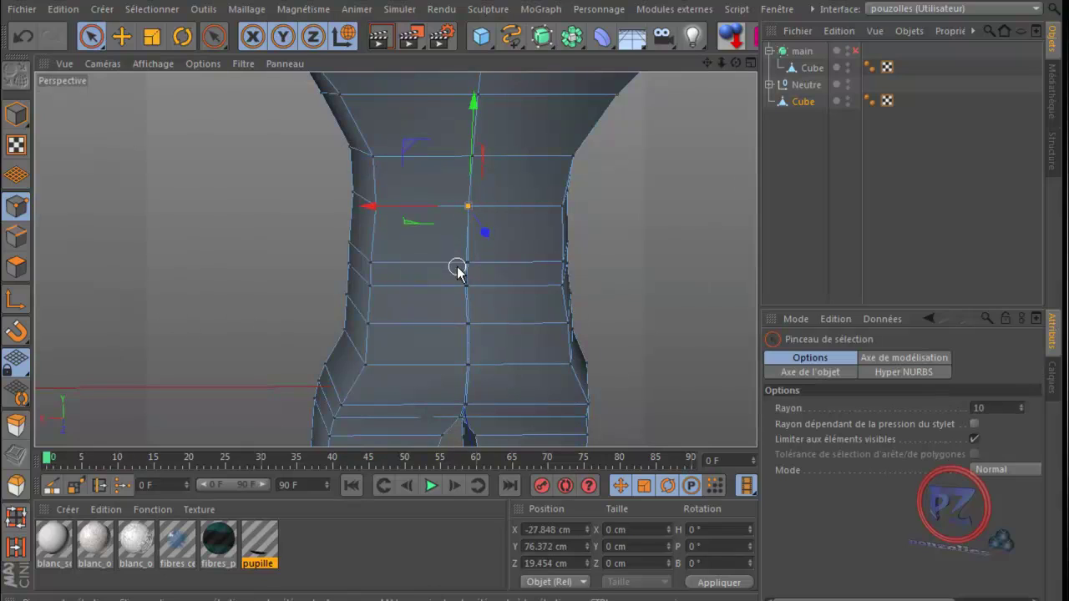
shift+click(478, 265)
key(space)
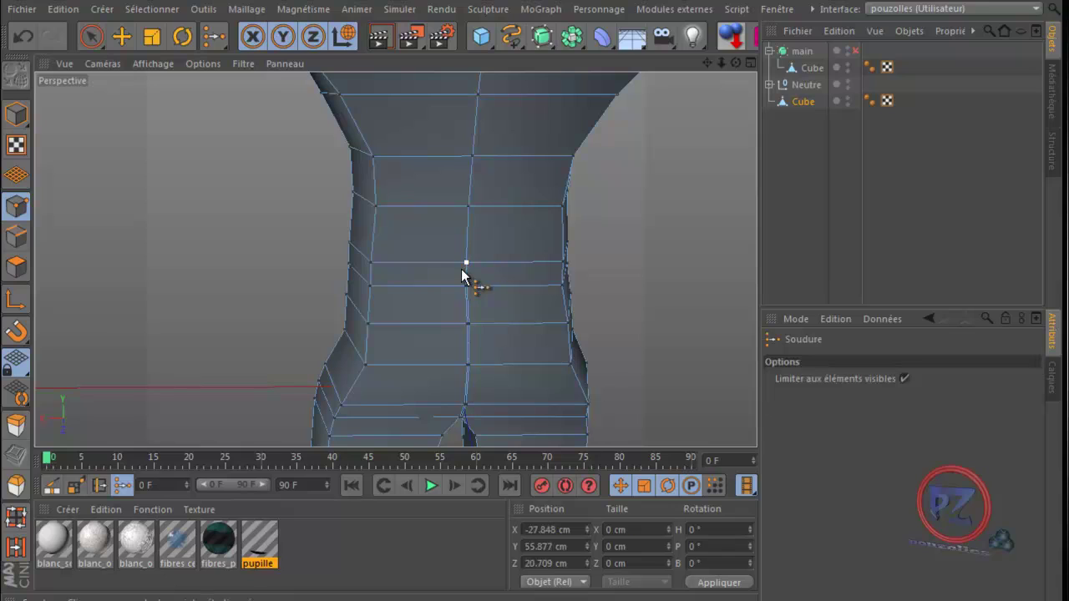
- Weld the two centre-seam point pairs below the waist, down to the second row above the top of the buttocks
key(space)
shift+click(467, 290)
key(space)
click(462, 297)
key(space)
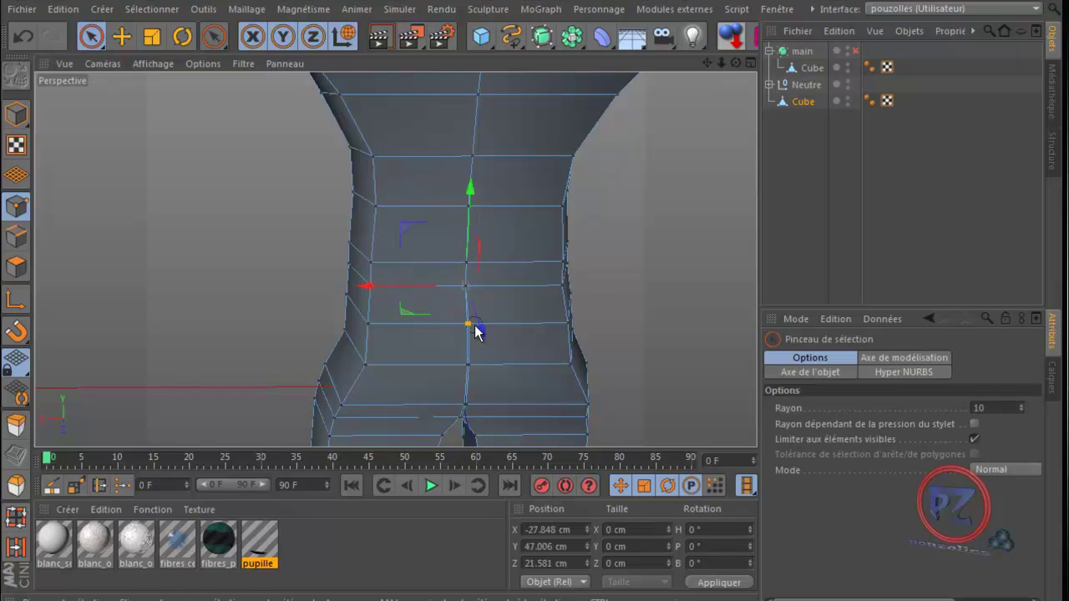
shift+click(469, 327)
key(space)
key(space)
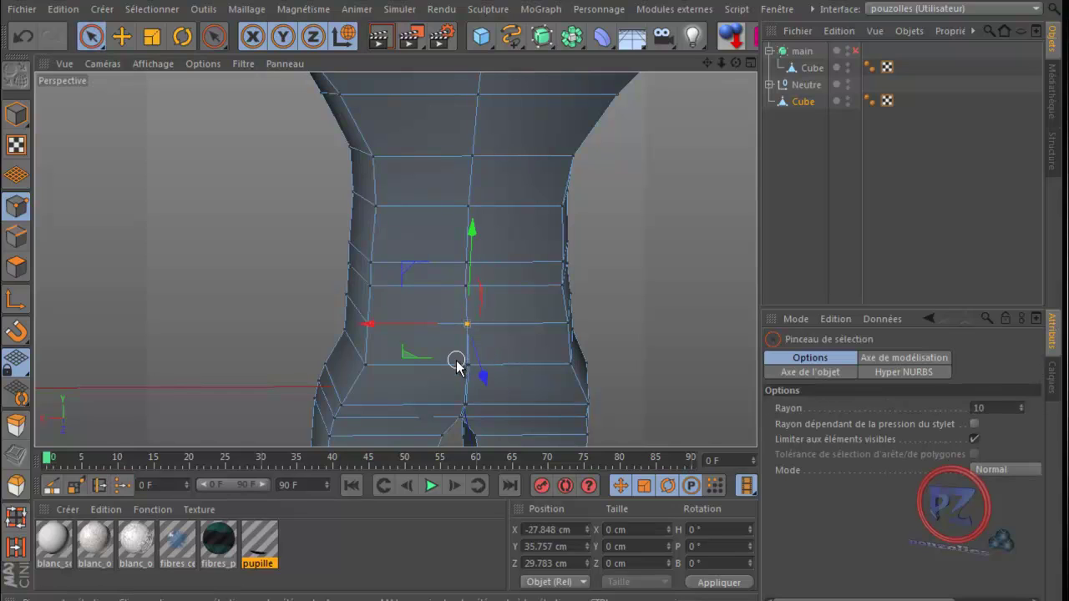
- Weld the centre-seam point pair on the lower back, one row above the top of the buttocks
shift+click(466, 370)
key(space)
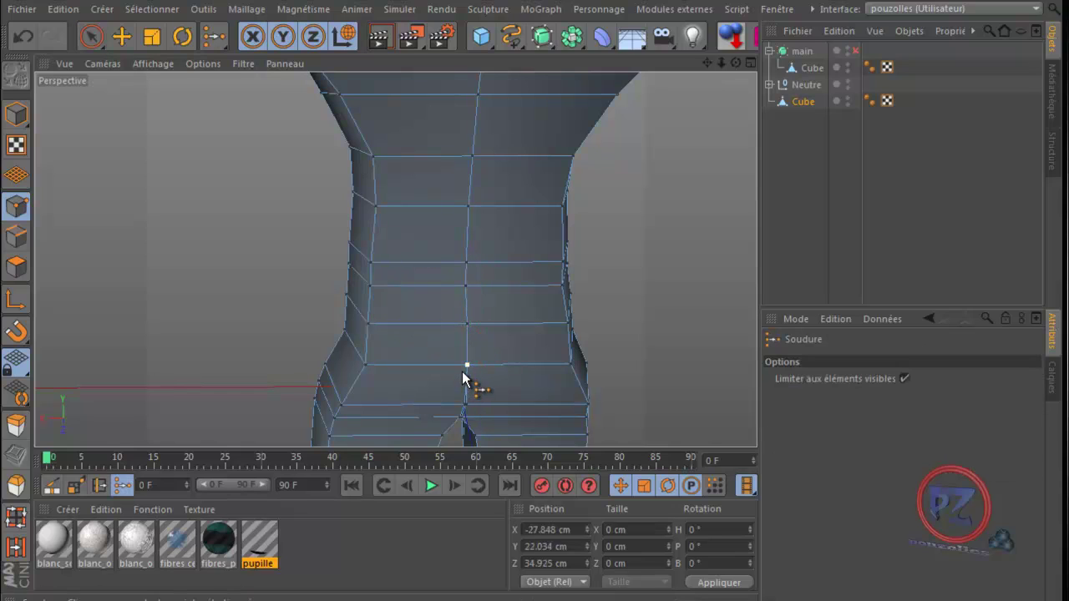
- Try to weld the centre-seam point pair one row above the leg split, and undo the weld and its selection
key(space)
shift+click(465, 407)
key(space)
click(465, 408)
key(space)
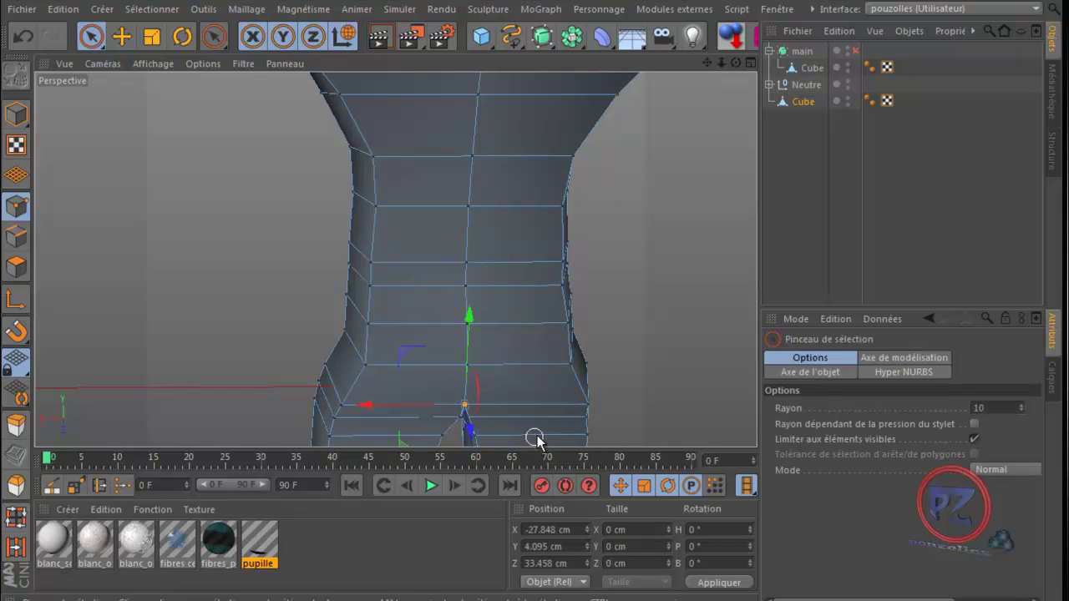
drag(736, 61, 532, 375)
drag(707, 62, 535, 372)
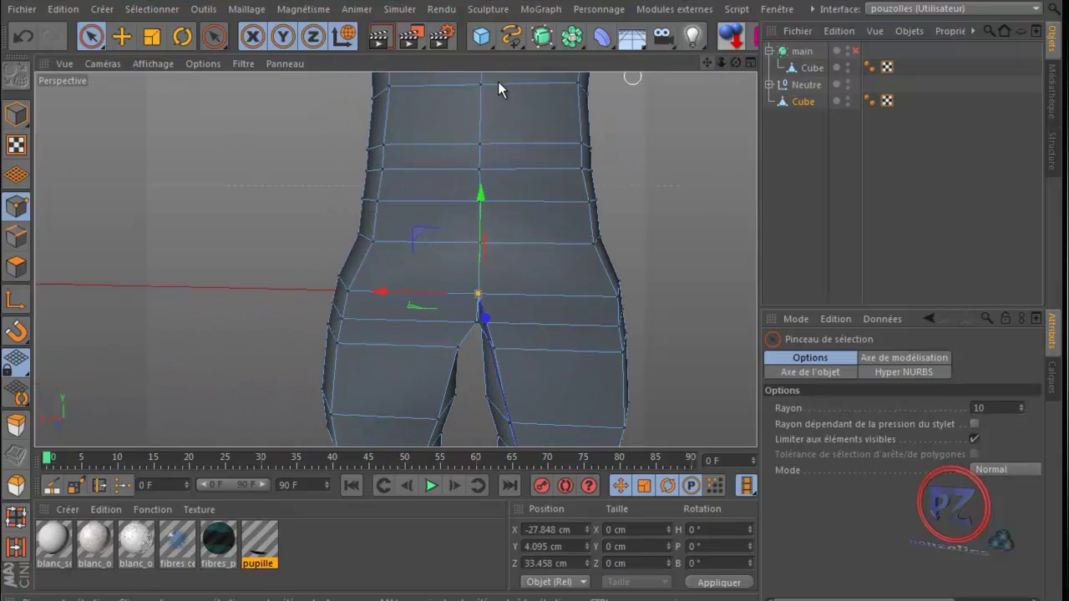
click(23, 38)
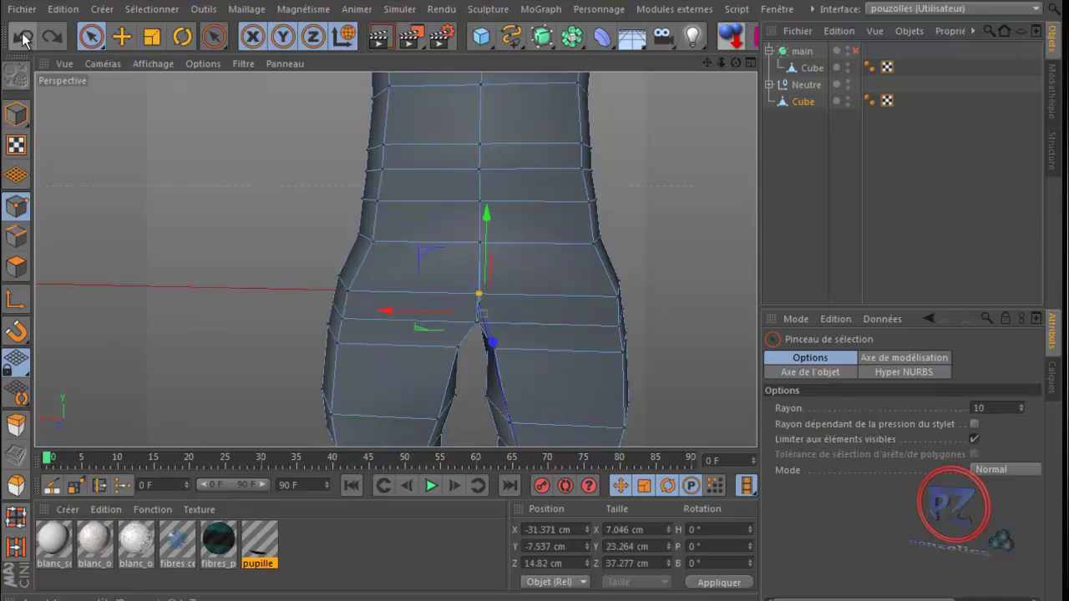
click(25, 35)
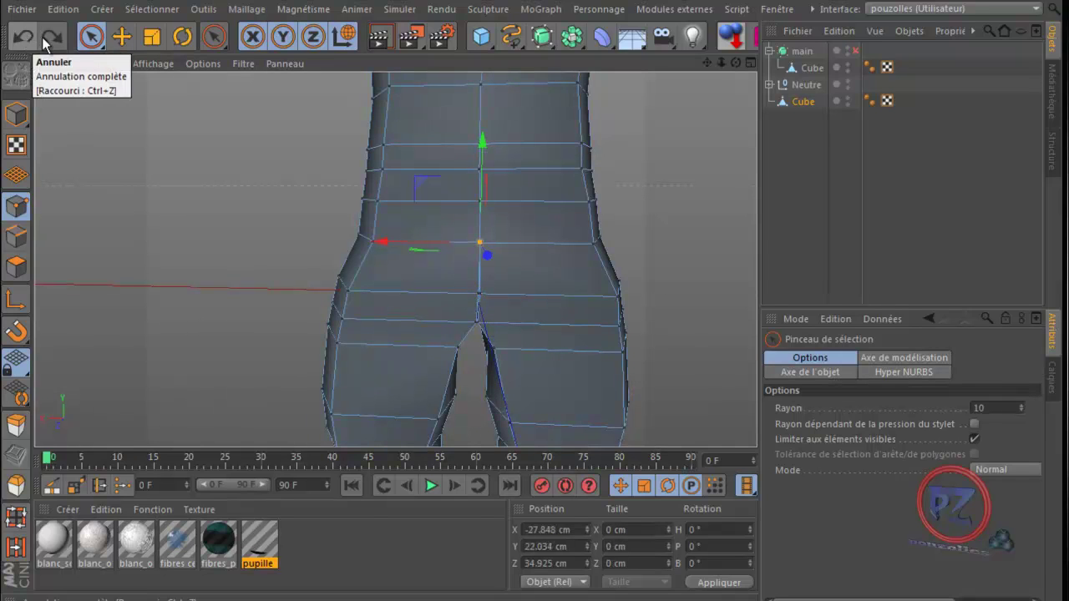
- Weld the last two centre-seam point pairs on the buttocks, down to the point where the legs split
mouse_move(735, 63)
mouse_down()
mouse_move(535, 382)
mouse_move(531, 375)
mouse_up()
drag(451, 292, 465, 302)
click(465, 300)
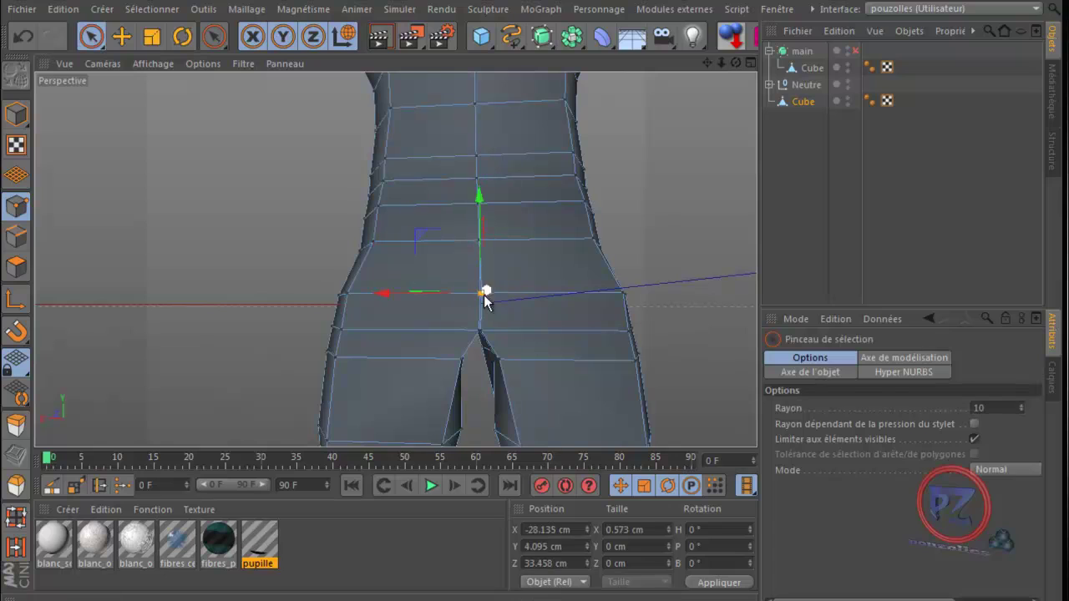
key(m)
key(q)
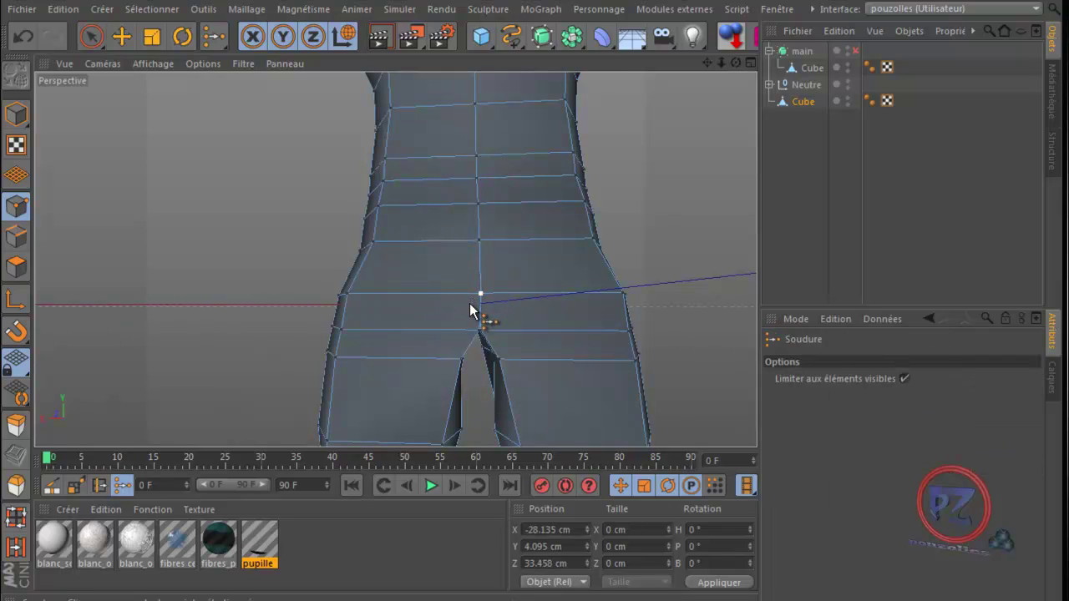
key(space)
click(479, 332)
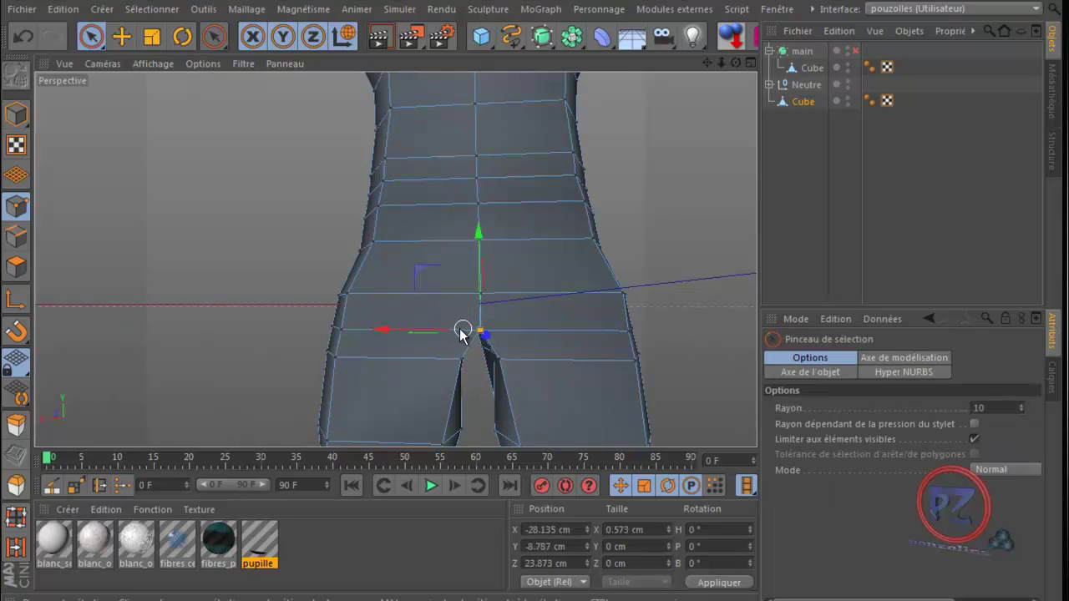
key(space)
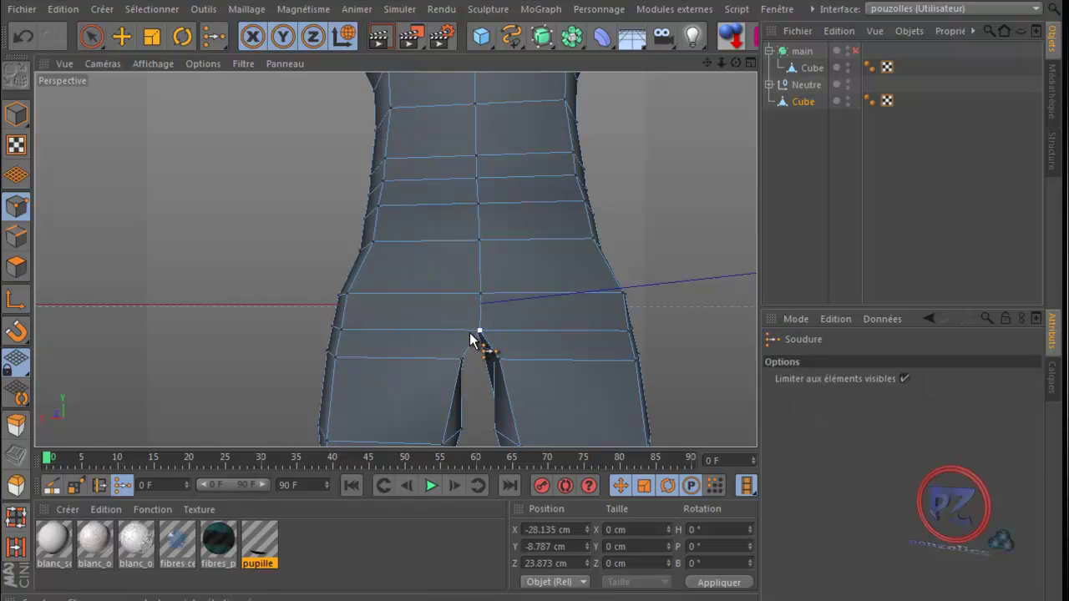
- Loop-select the forearm's open wrist end next to the hand and scale it down to about 16.5 by 31.4 cm
scroll(579, 292, down, 8)
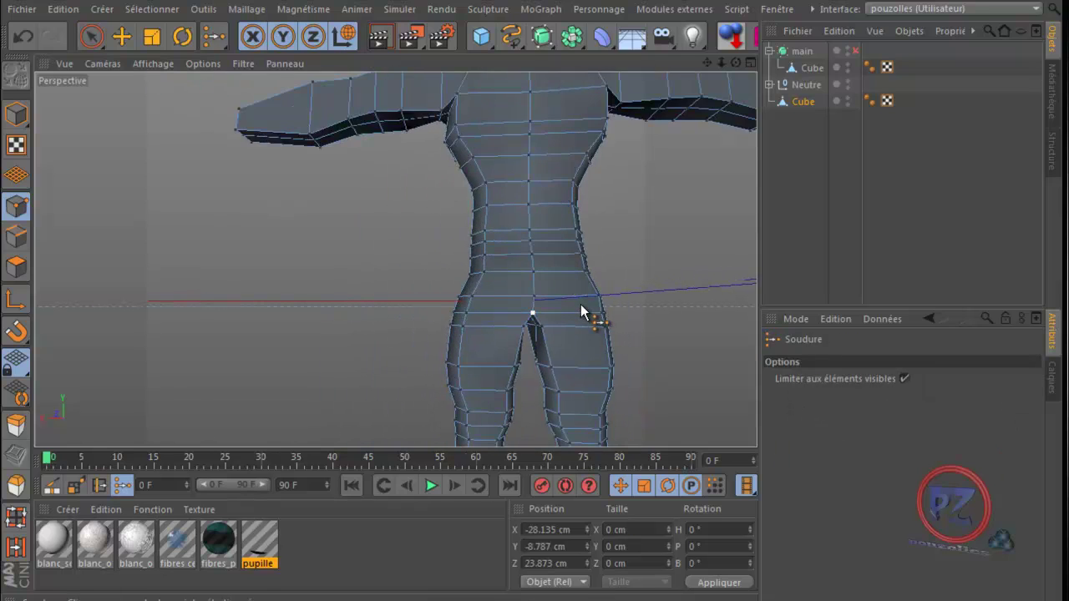
mouse_move(523, 379)
alt+mouse_down()
mouse_move(508, 386)
mouse_move(535, 372)
alt+mouse_up()
scroll(536, 282, up, 6)
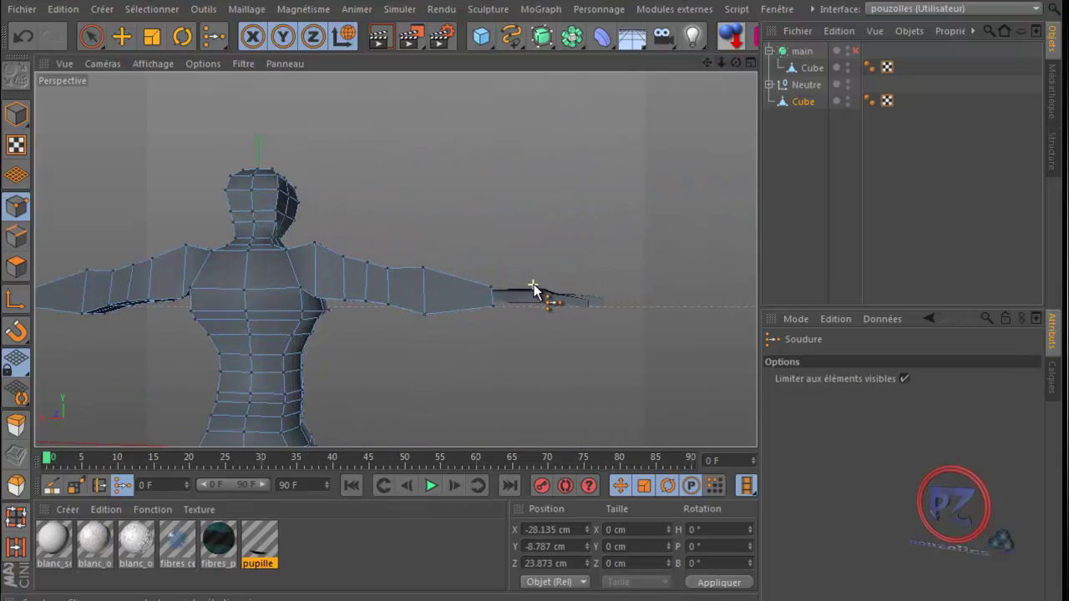
drag(735, 62, 527, 369)
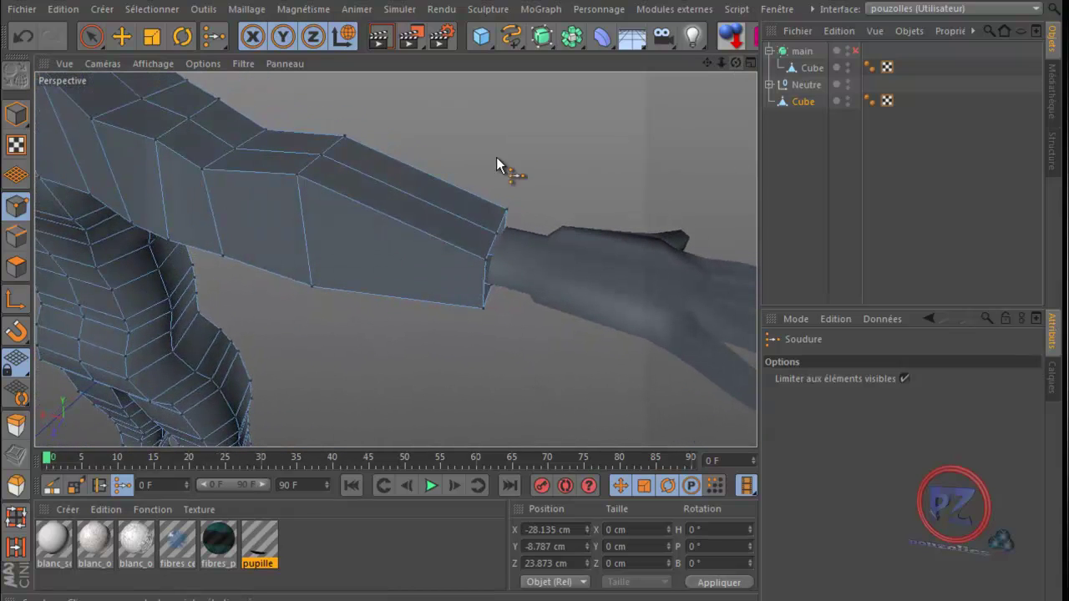
key(u)
key(l)
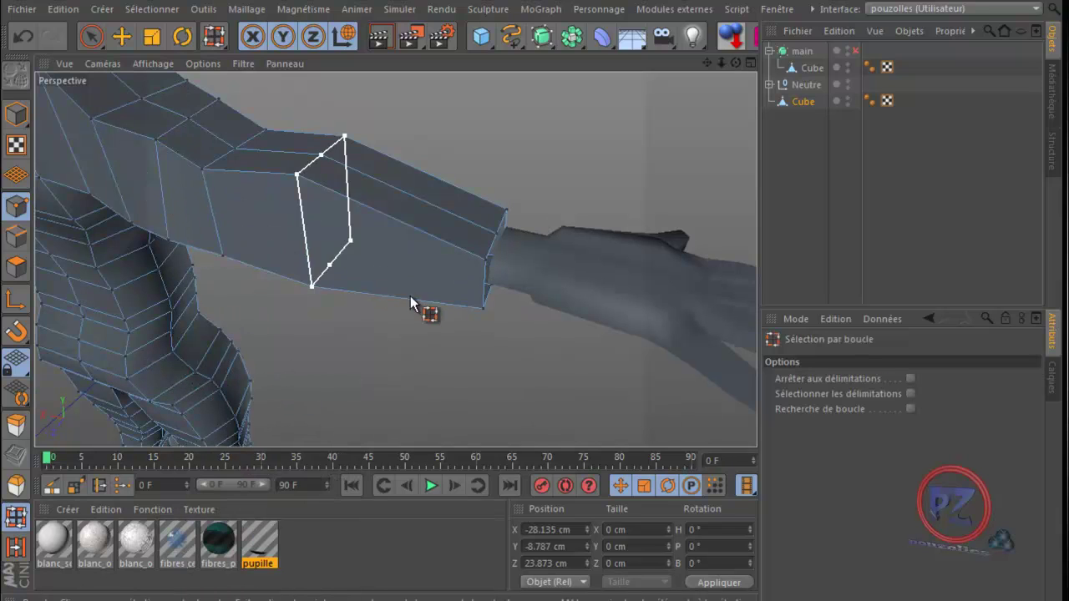
click(474, 278)
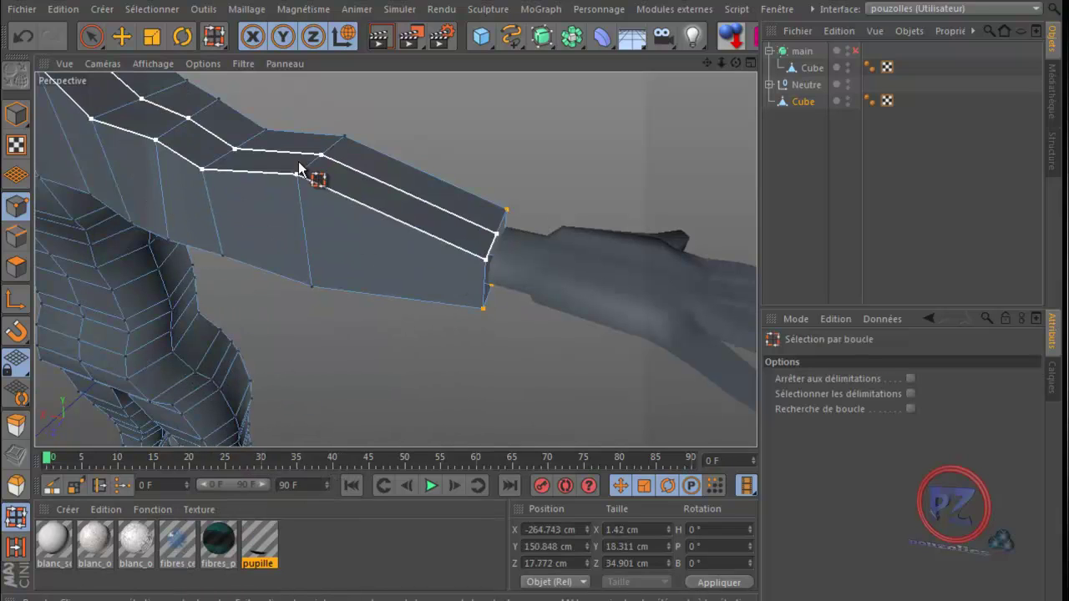
click(153, 37)
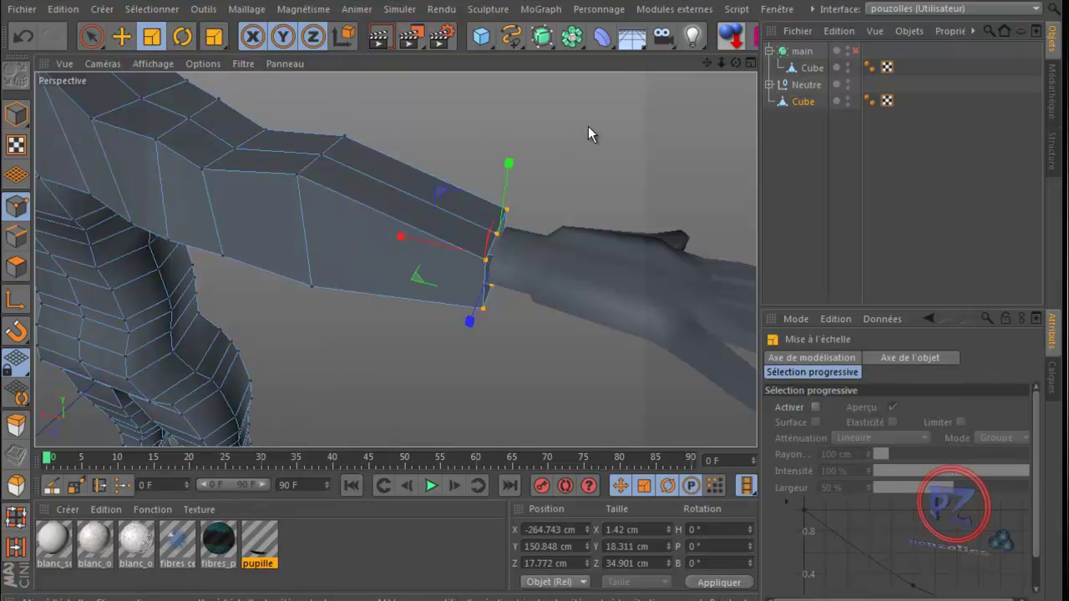
drag(613, 124, 597, 140)
drag(734, 63, 532, 377)
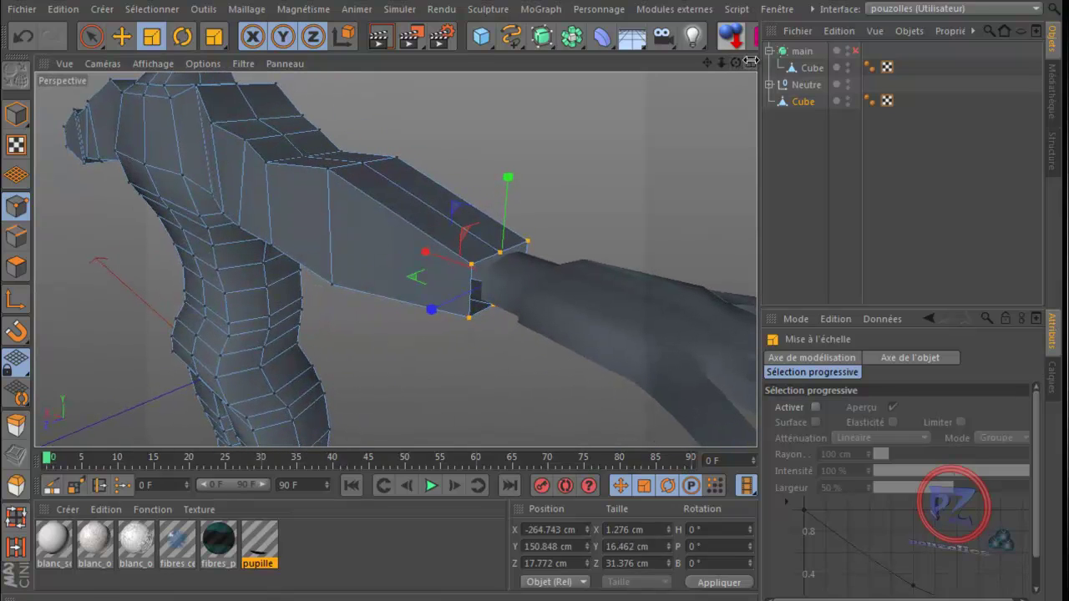
- Nest the main HyperNURBS, with the hand mesh inside it, under the body's Cube object
drag(801, 55, 802, 101)
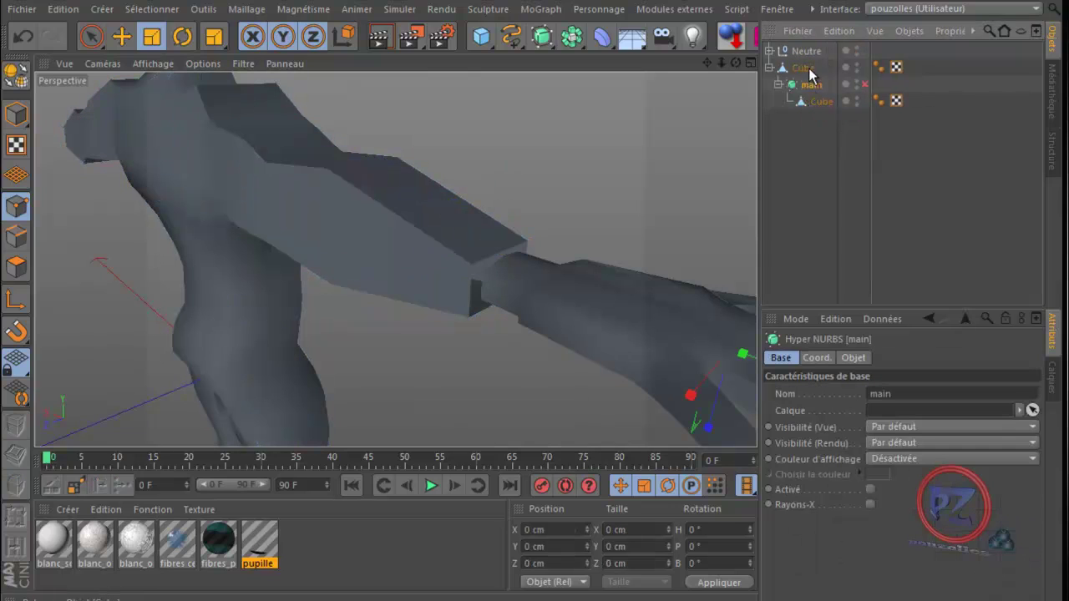
click(808, 71)
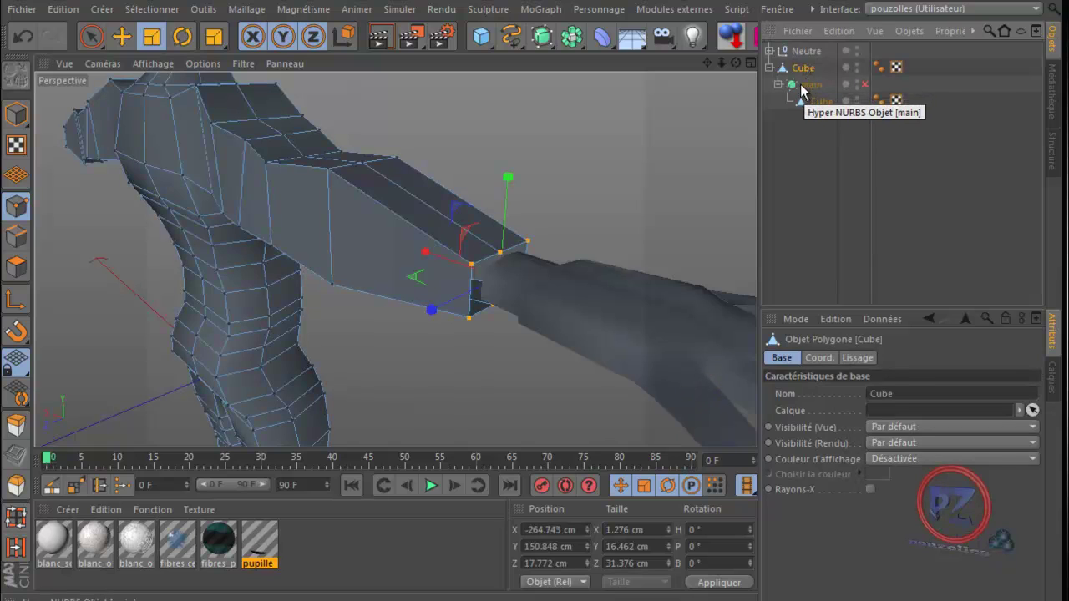
click(780, 84)
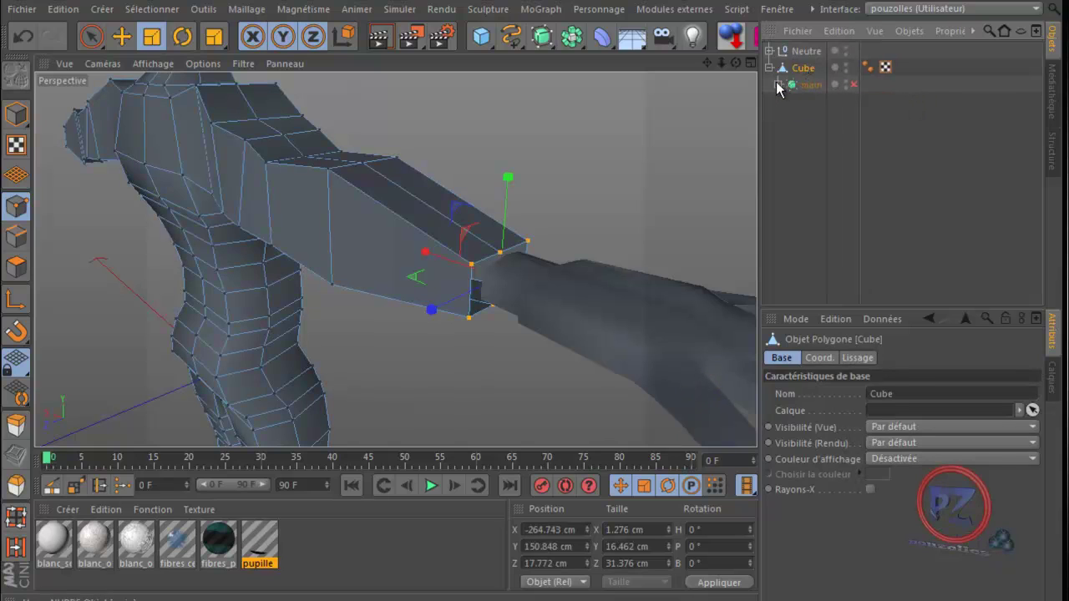
click(778, 85)
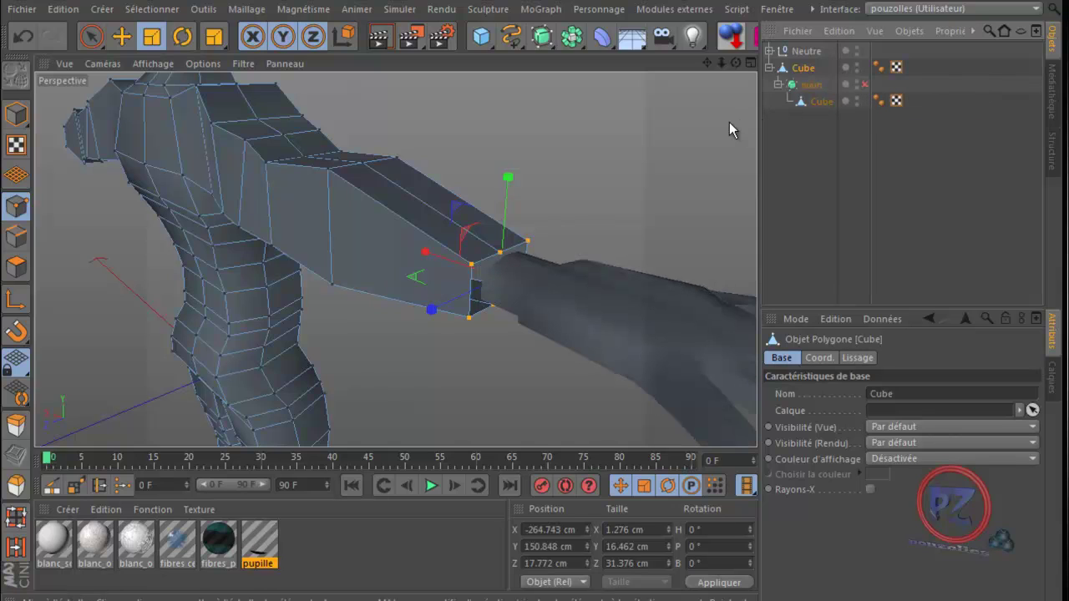
- Move the hand's Cube out of main, and main out of the body's Cube, placing both at the top level
drag(735, 64, 528, 382)
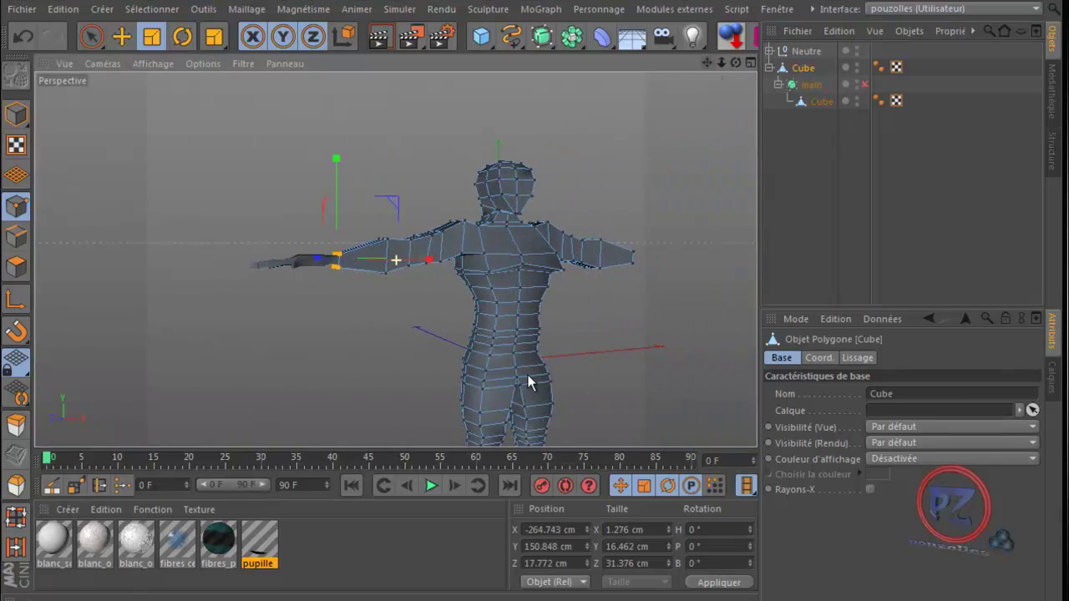
drag(733, 62, 533, 377)
mouse_move(535, 374)
alt+mouse_down()
mouse_move(557, 371)
mouse_move(539, 375)
alt+mouse_up()
scroll(398, 315, up, 6)
scroll(436, 284, up, 2)
alt+drag(532, 378, 532, 376)
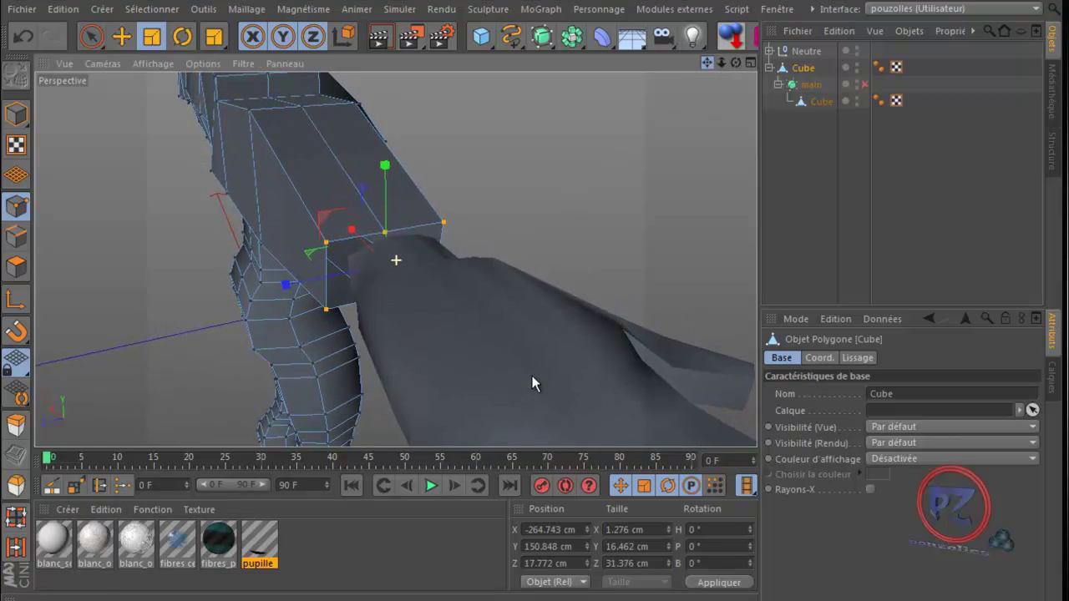
click(820, 104)
drag(823, 160, 821, 163)
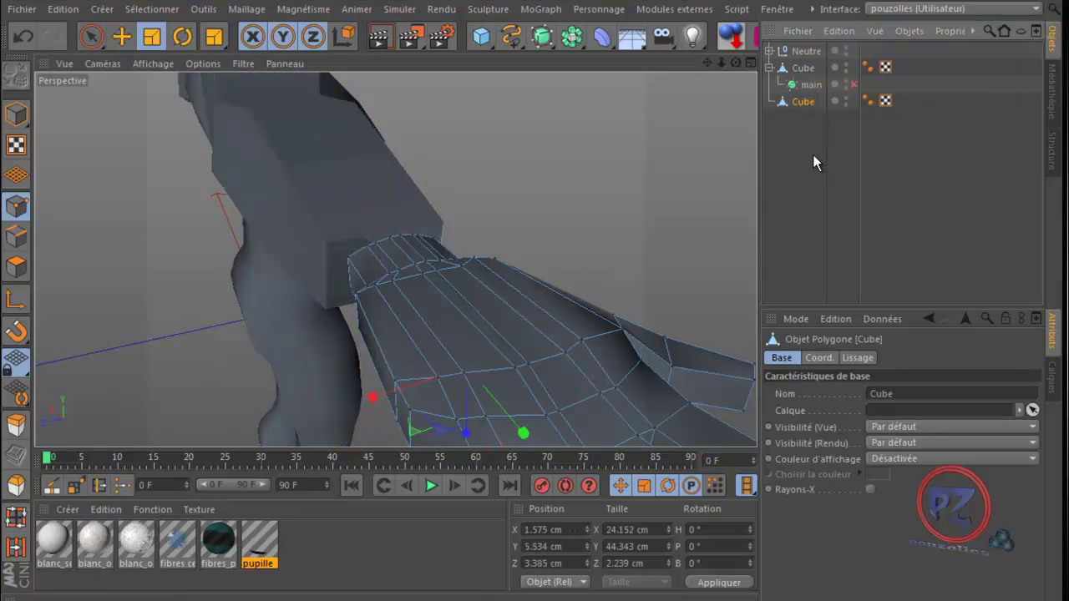
click(810, 86)
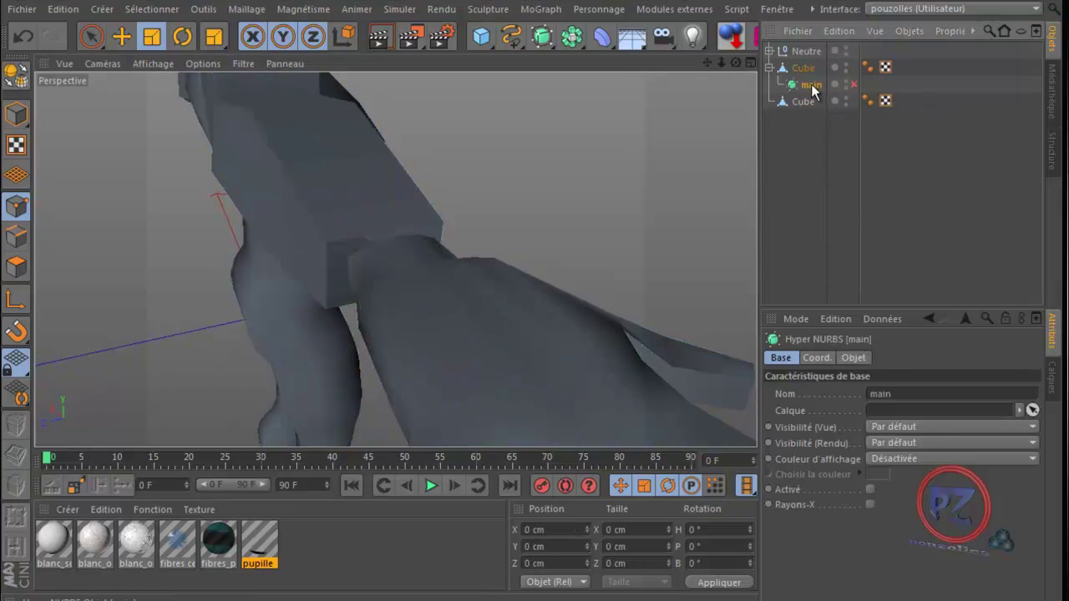
drag(812, 89, 809, 184)
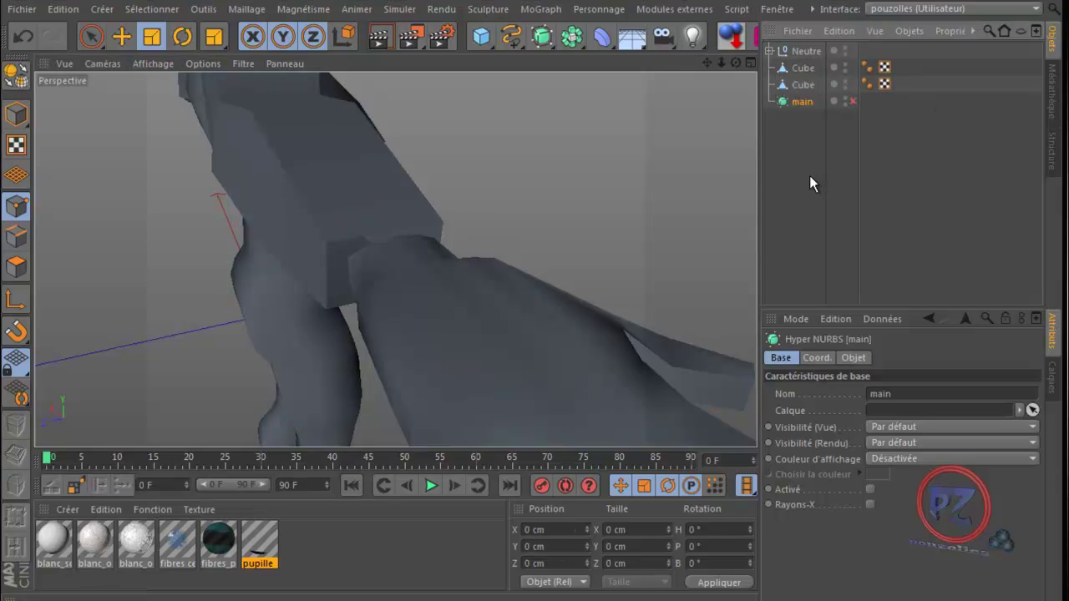
- Connect the body and hand Cube meshes into one object, deleting the originals, and place it under the main HyperNURBS
click(803, 67)
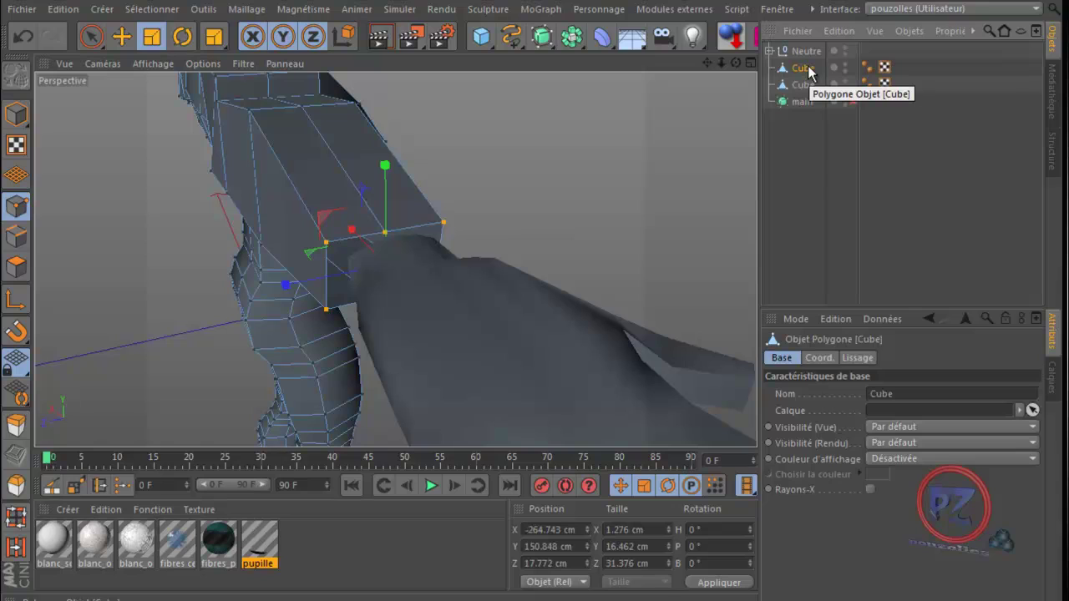
ctrl+click(804, 86)
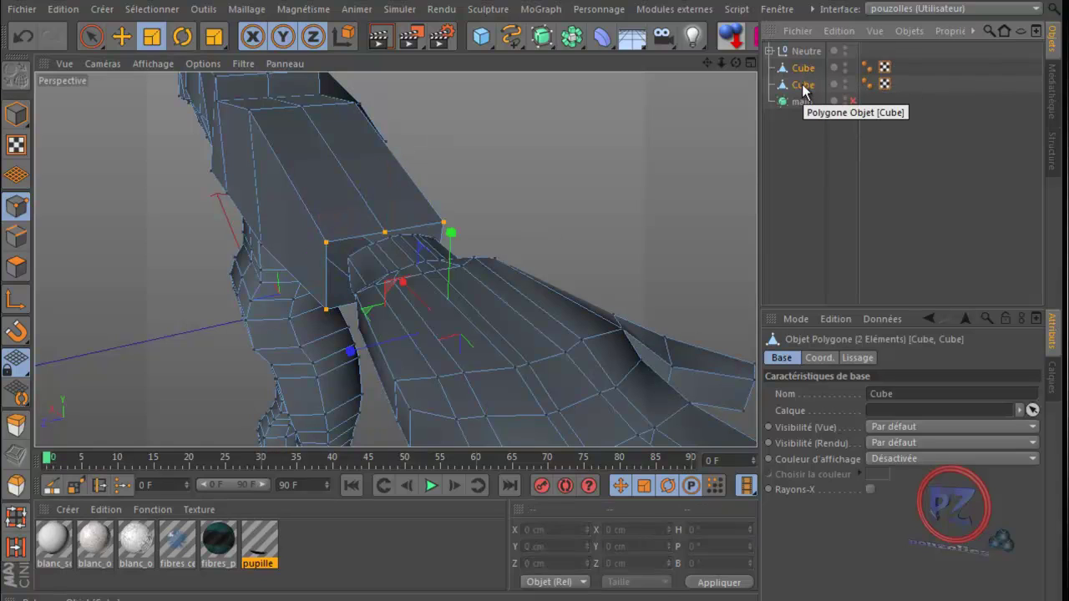
right_click(804, 89)
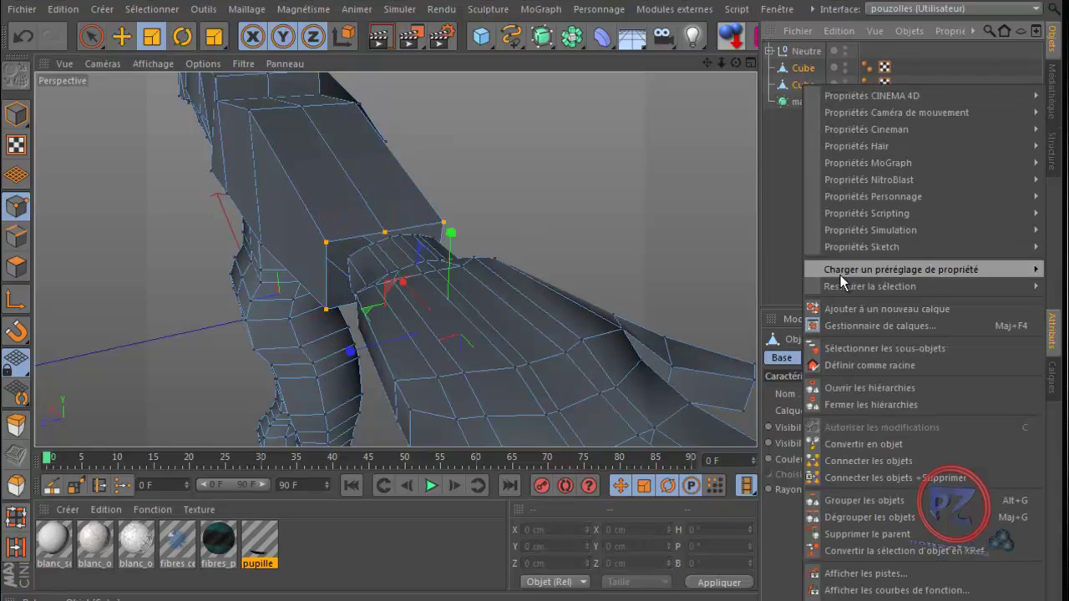
click(853, 478)
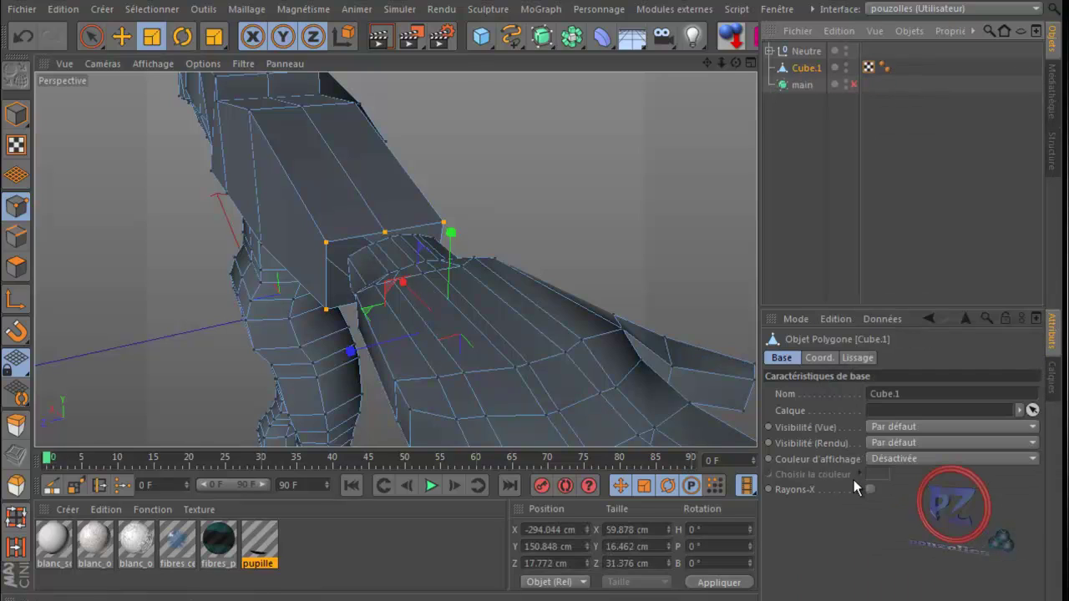
drag(804, 70, 803, 83)
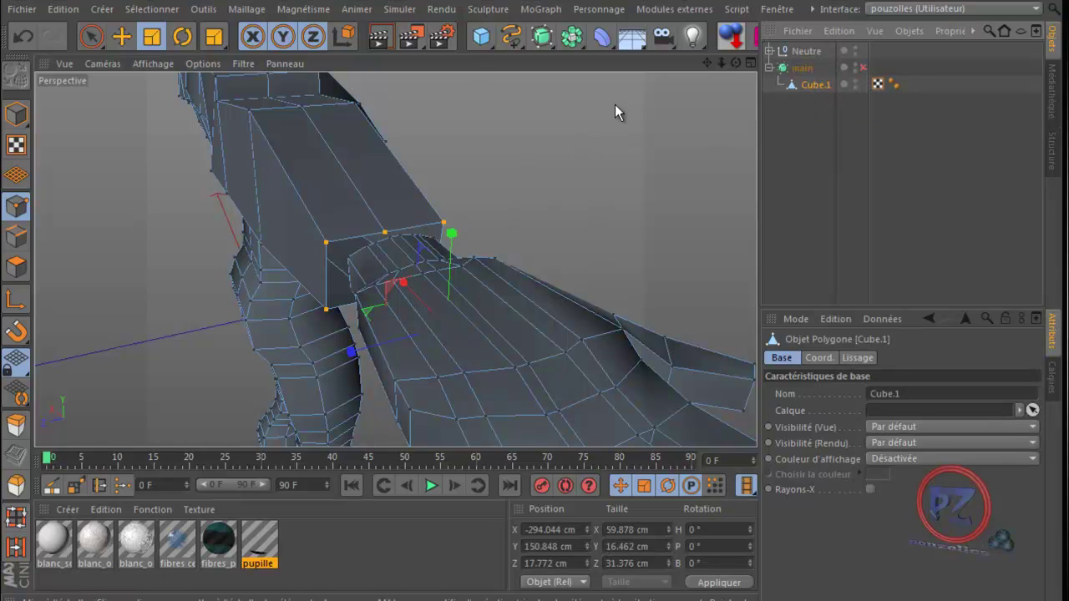
- Select the middle point on top of the forearm's wrist end and the nearest hand point, and slide them by 0.8 %
drag(740, 62, 532, 376)
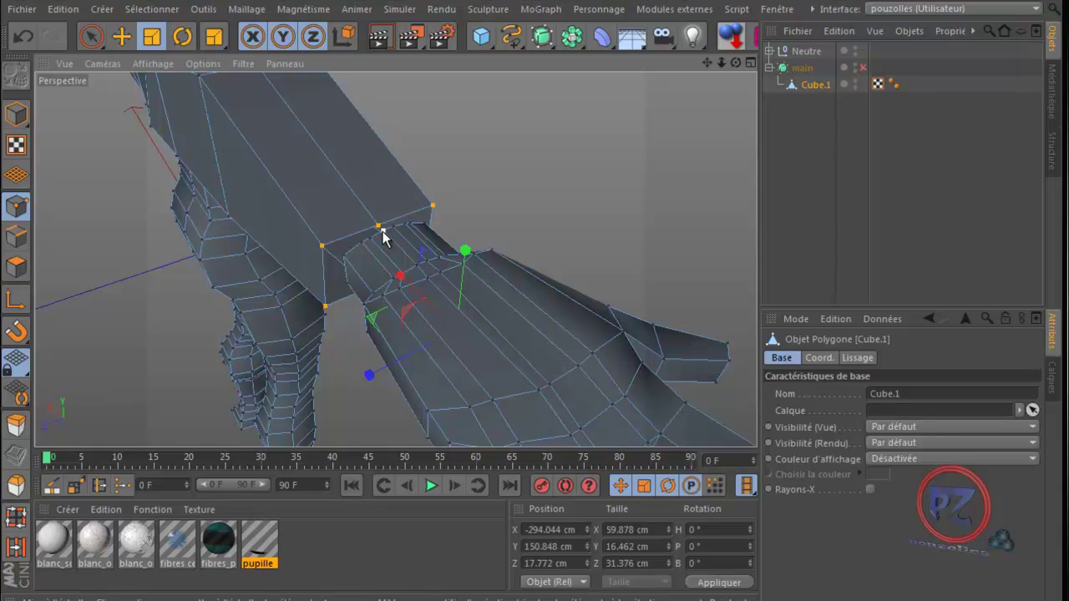
click(121, 35)
click(379, 227)
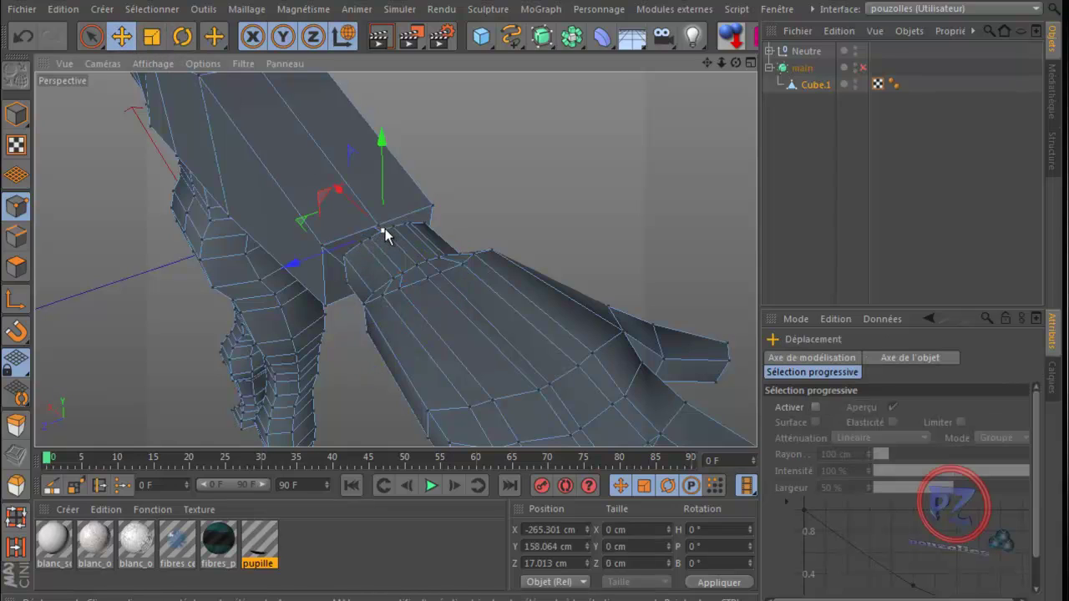
shift+click(381, 228)
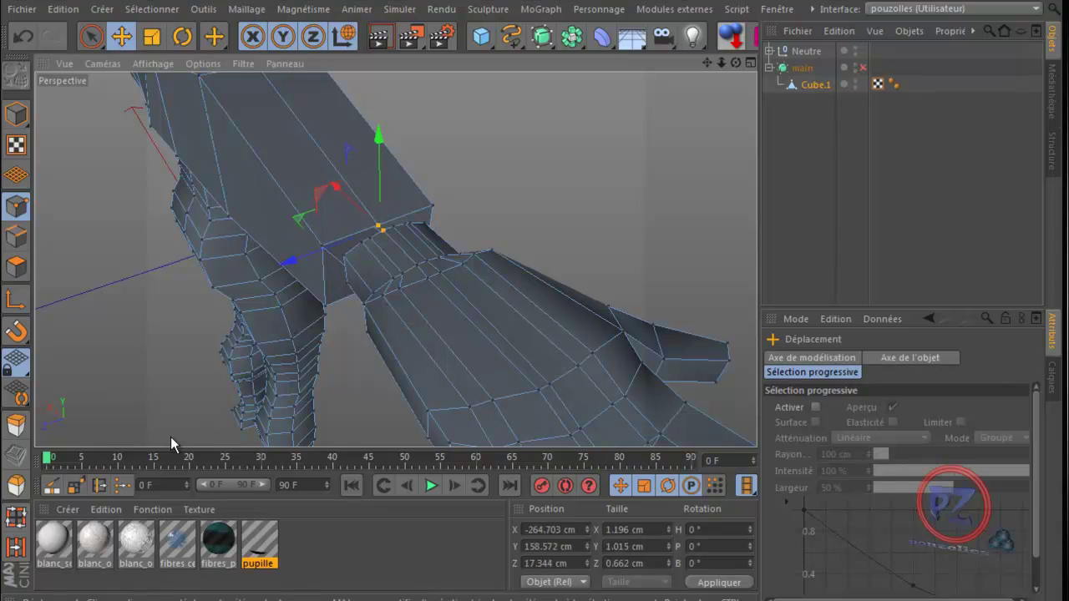
click(99, 485)
drag(374, 238, 379, 230)
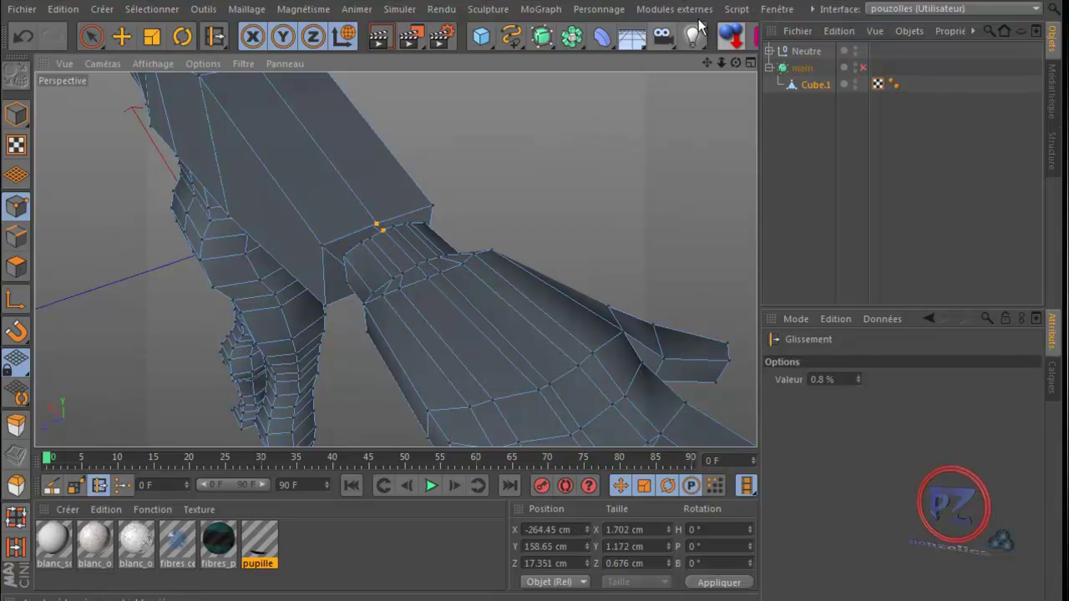
mouse_move(735, 64)
mouse_down()
mouse_move(533, 374)
mouse_move(515, 378)
mouse_move(521, 366)
mouse_move(542, 403)
mouse_move(551, 379)
mouse_move(539, 375)
mouse_move(533, 167)
mouse_up()
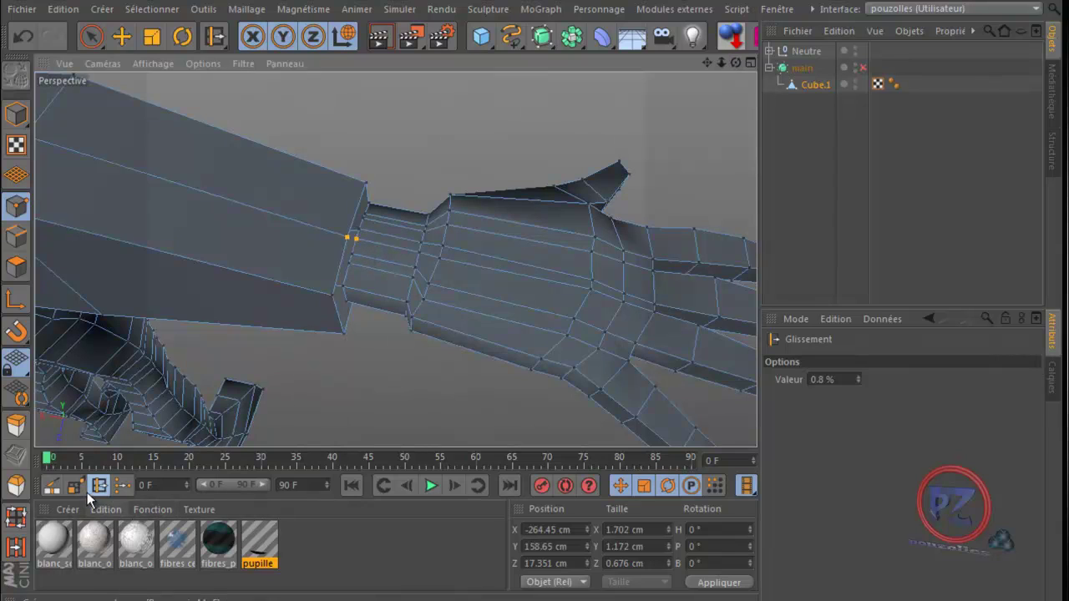
- Weld the selected hand point onto the middle point of the forearm's top wrist edge
key(m)
key(q)
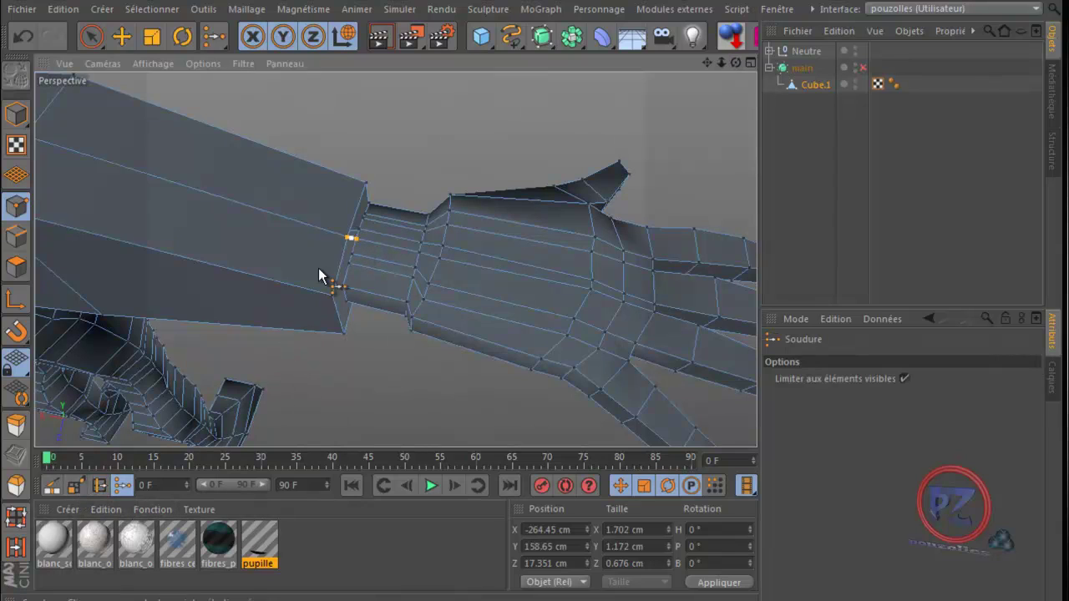
click(348, 238)
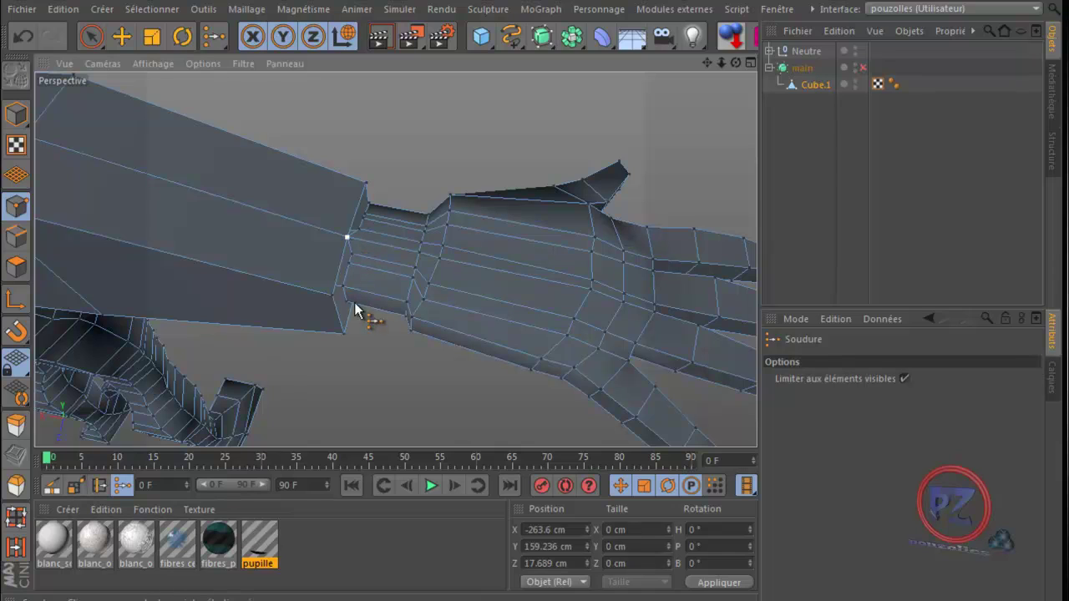
- Weld the hand's upper corner point on the little-finger side onto the matching upper corner of the forearm's wrist end
click(91, 36)
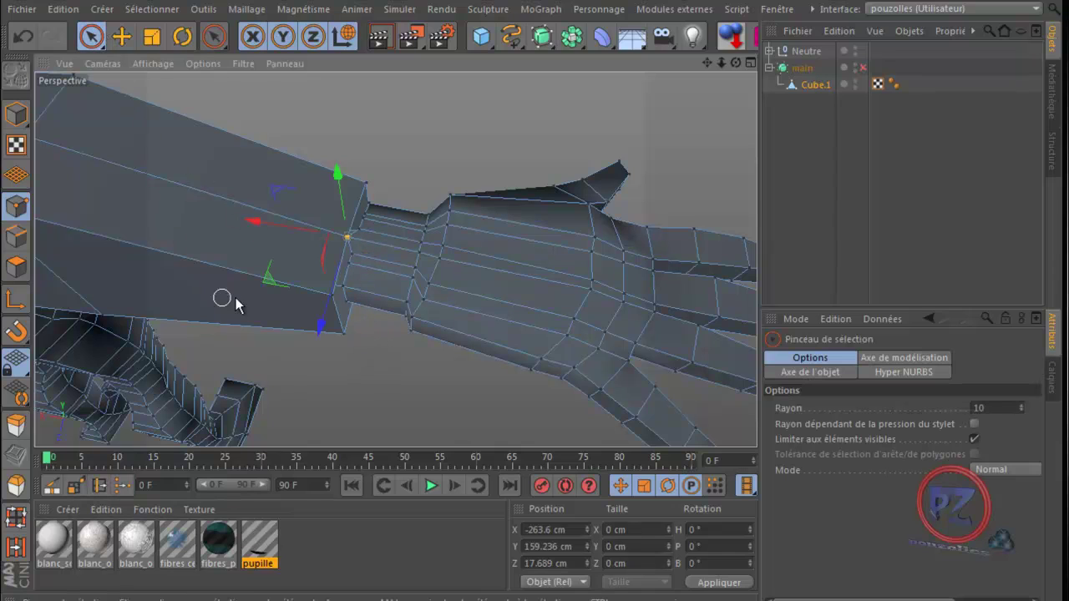
click(123, 37)
mouse_move(343, 288)
mouse_down()
mouse_move(346, 304)
mouse_move(334, 301)
mouse_up()
shift+click(332, 295)
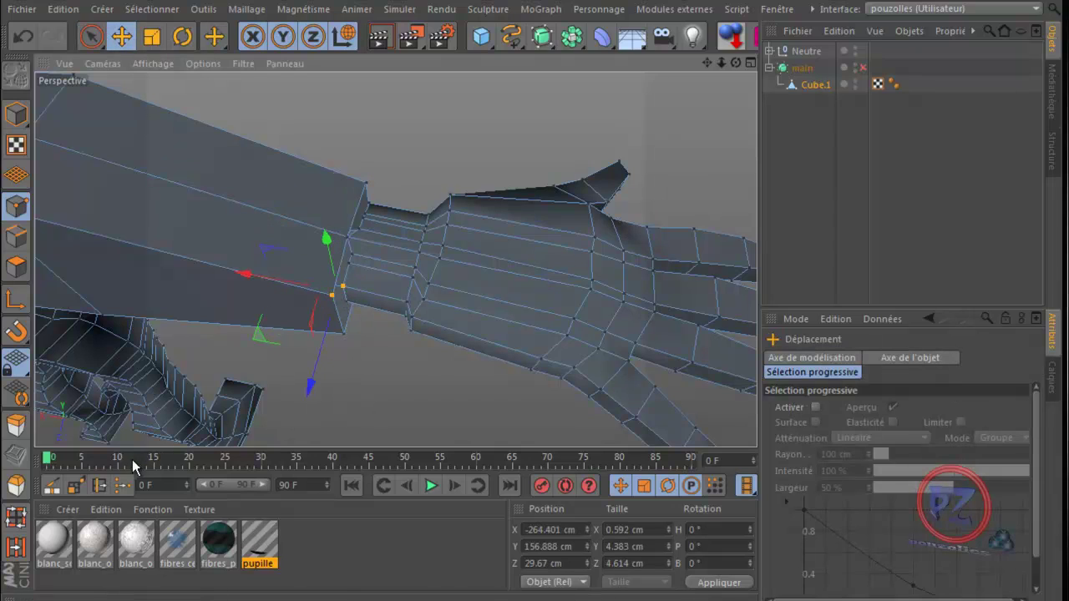
key(m)
key(q)
click(333, 295)
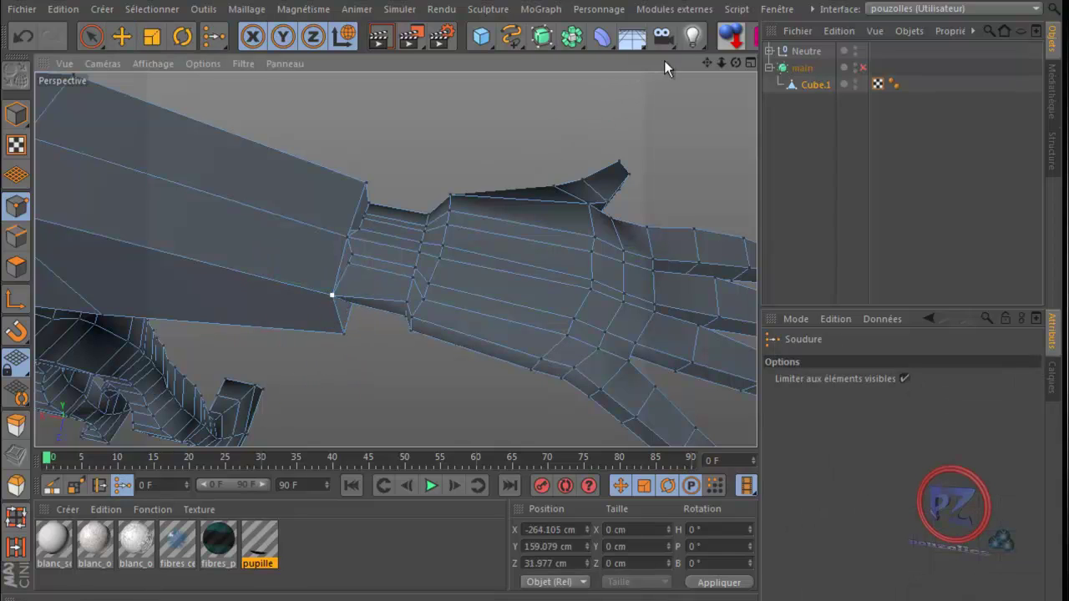
- Weld the hand's lower corner point on the little-finger side onto the matching lower corner of the forearm's wrist end
drag(734, 62, 656, 127)
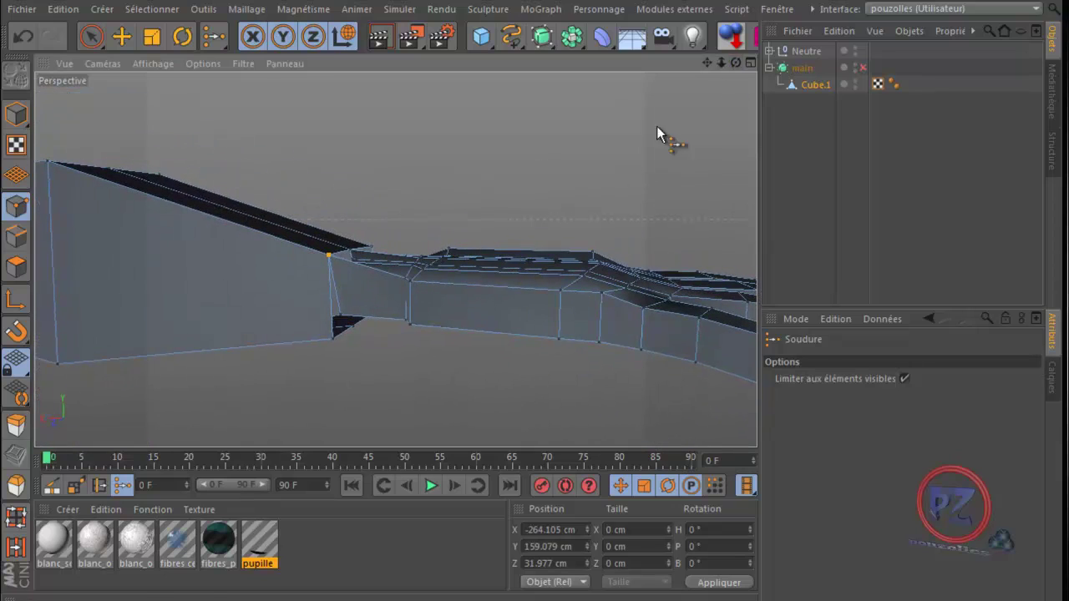
key(space)
click(339, 320)
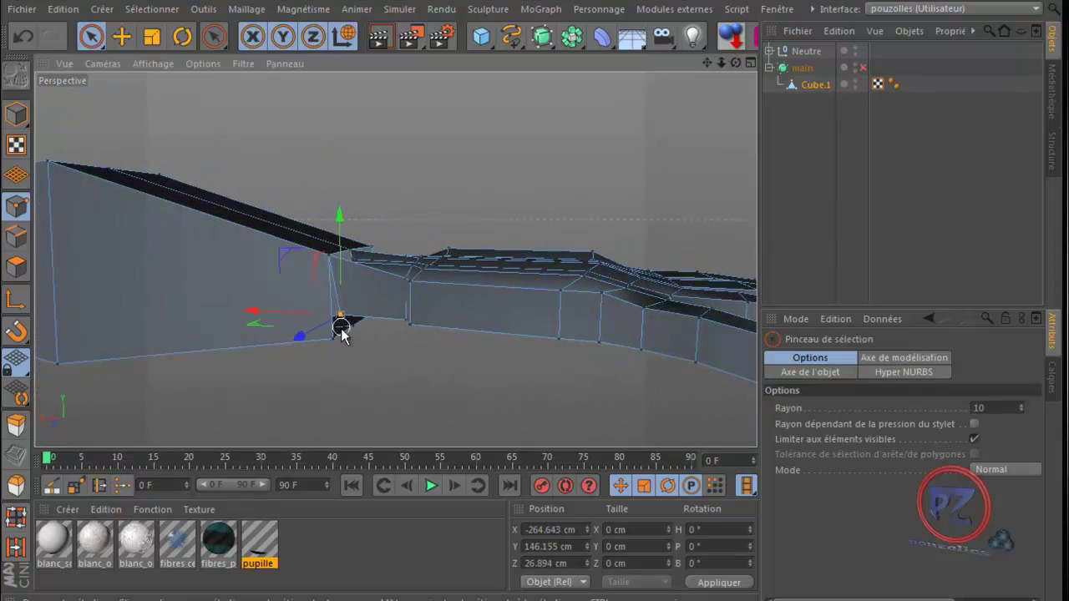
shift+click(334, 340)
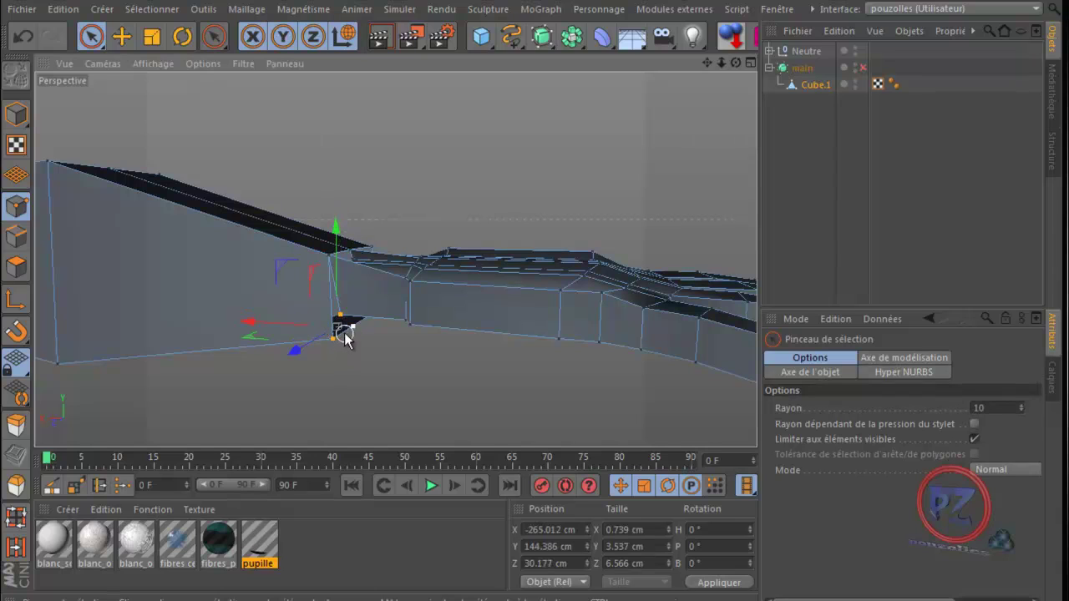
key(space)
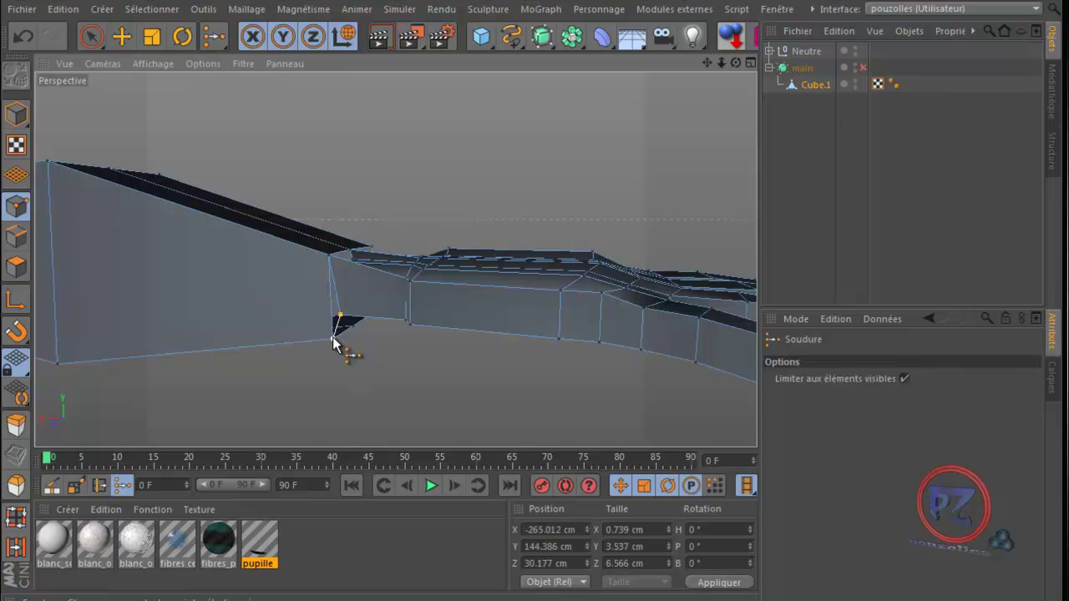
click(333, 338)
- Weld the hand's upper corner point on the thumb side onto the matching upper corner of the forearm's wrist end
drag(736, 62, 527, 377)
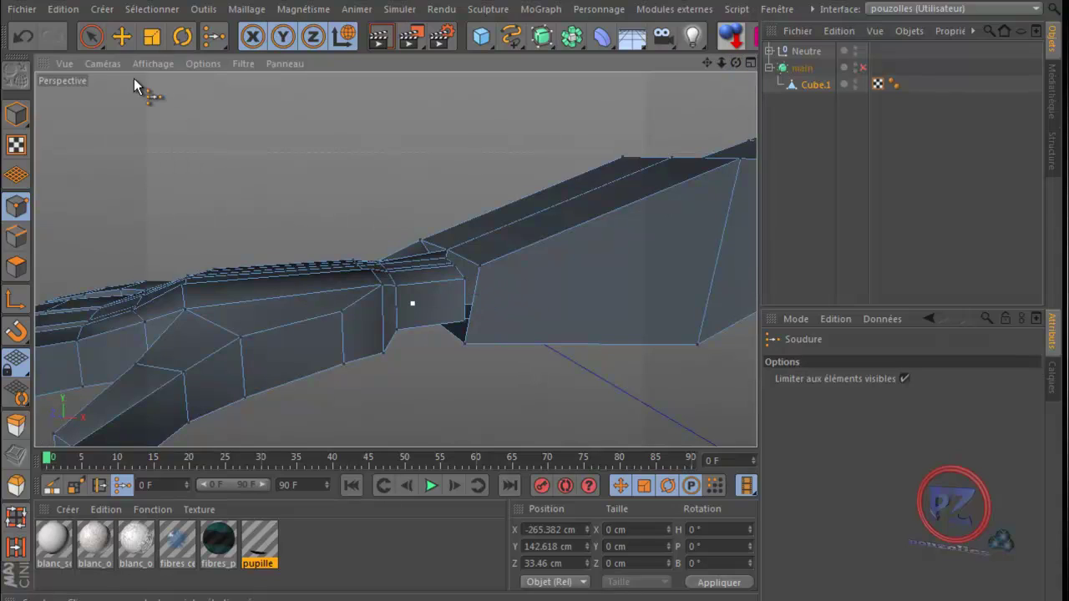
key(e)
shift+click(466, 322)
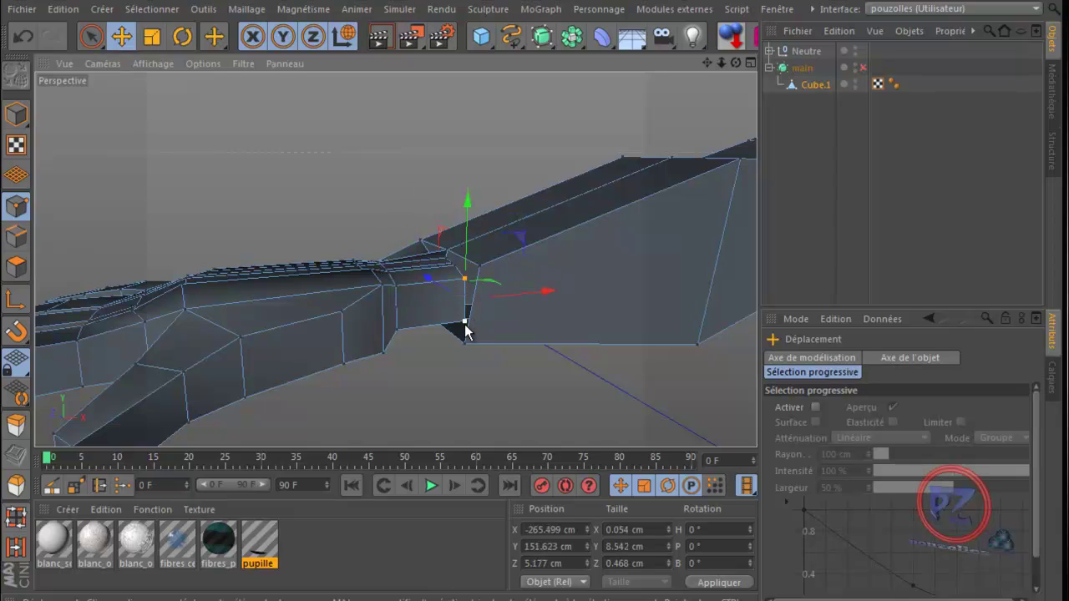
ctrl+click(466, 323)
drag(465, 328, 460, 280)
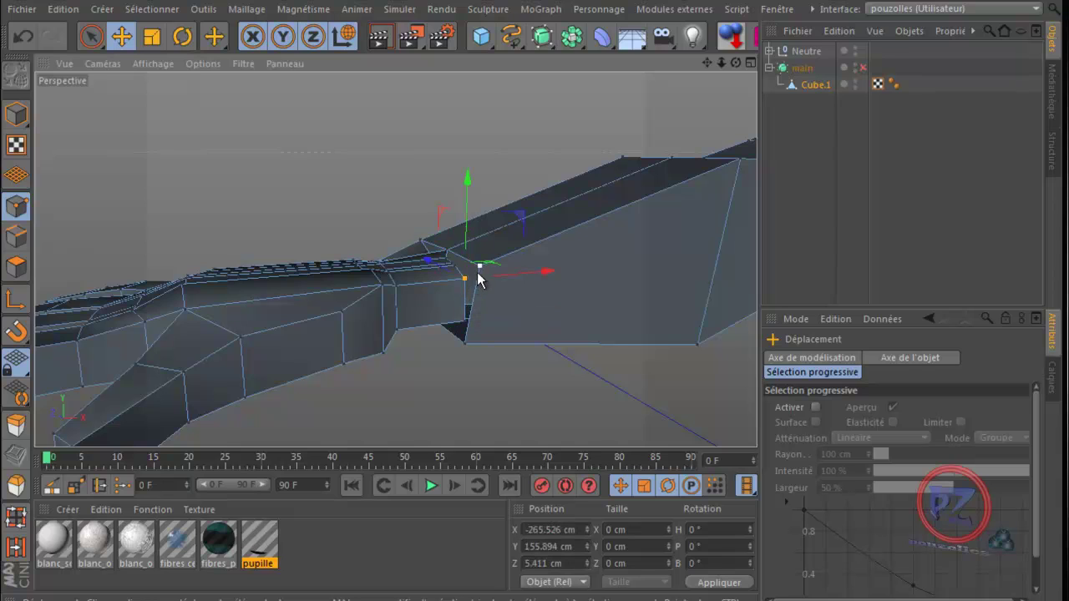
shift+click(479, 267)
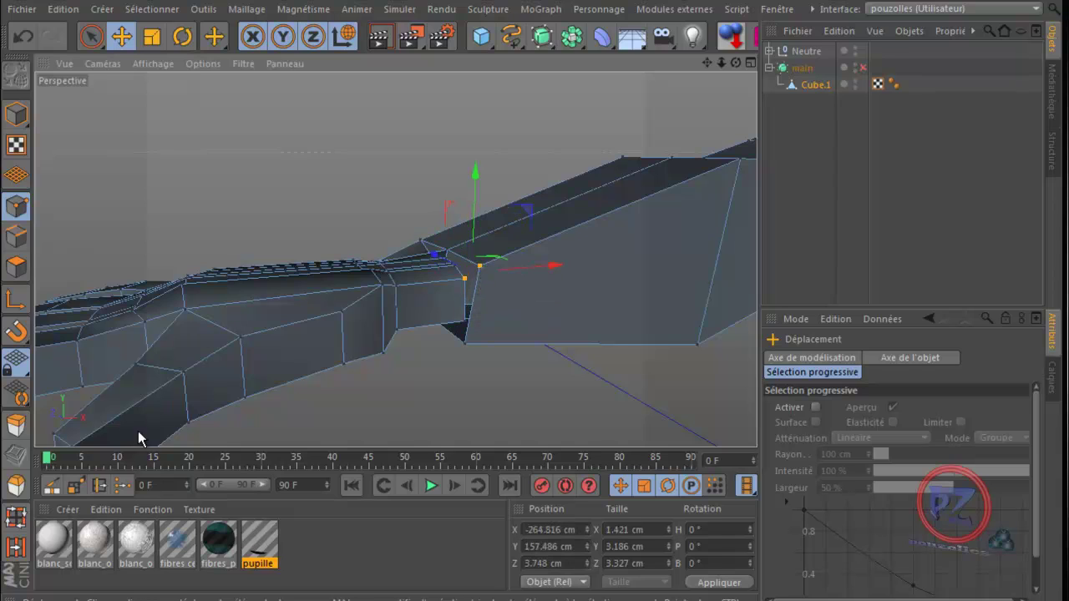
click(122, 486)
click(480, 267)
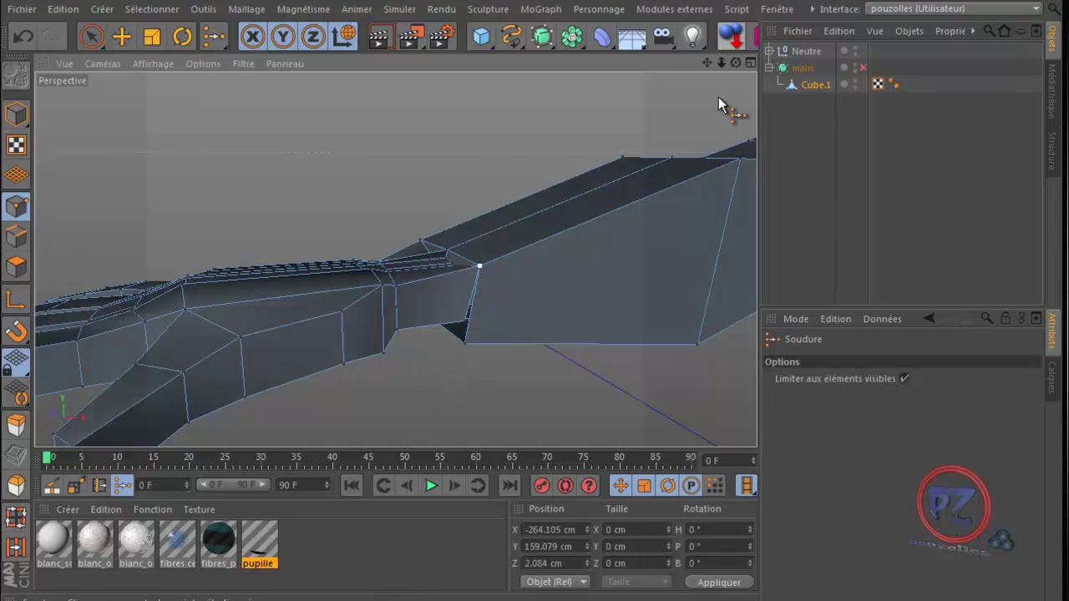
- Weld the hand's lower corner point on the thumb side onto the matching lower corner of the forearm's wrist end
drag(737, 62, 663, 79)
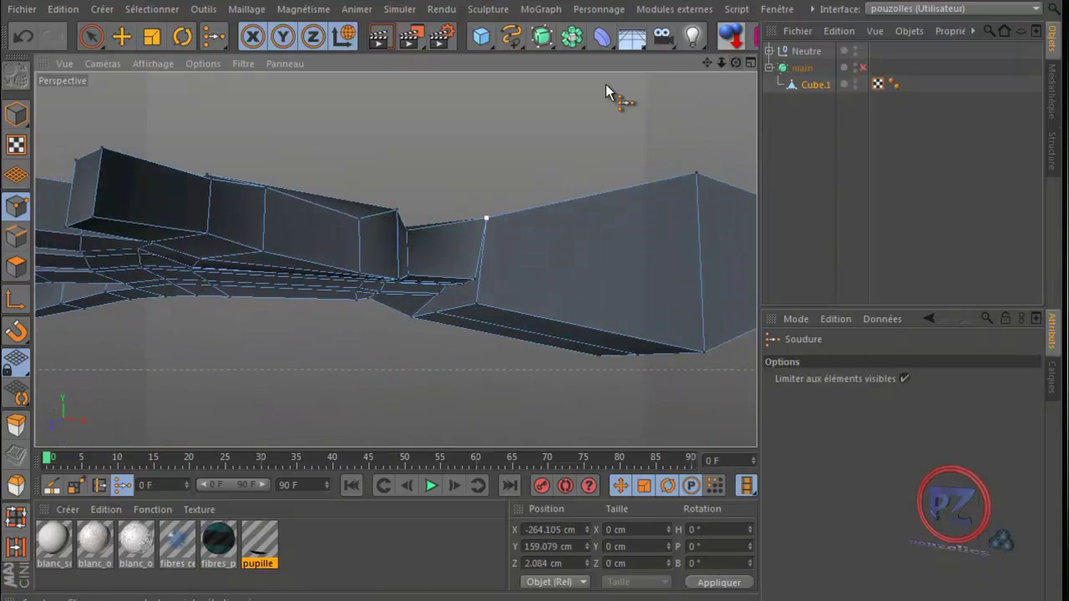
key(e)
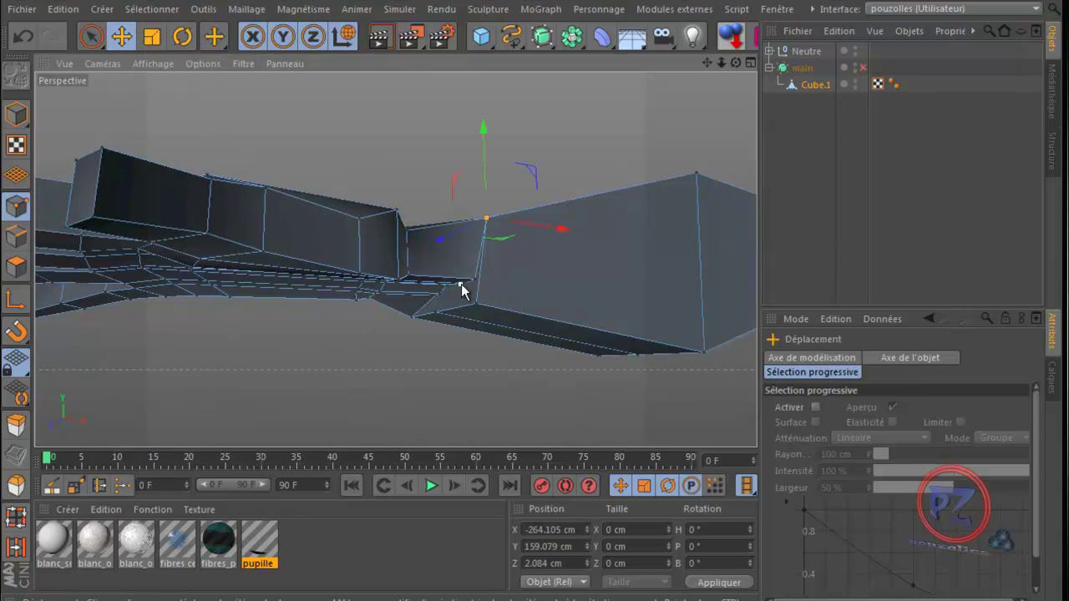
click(476, 282)
shift+click(477, 306)
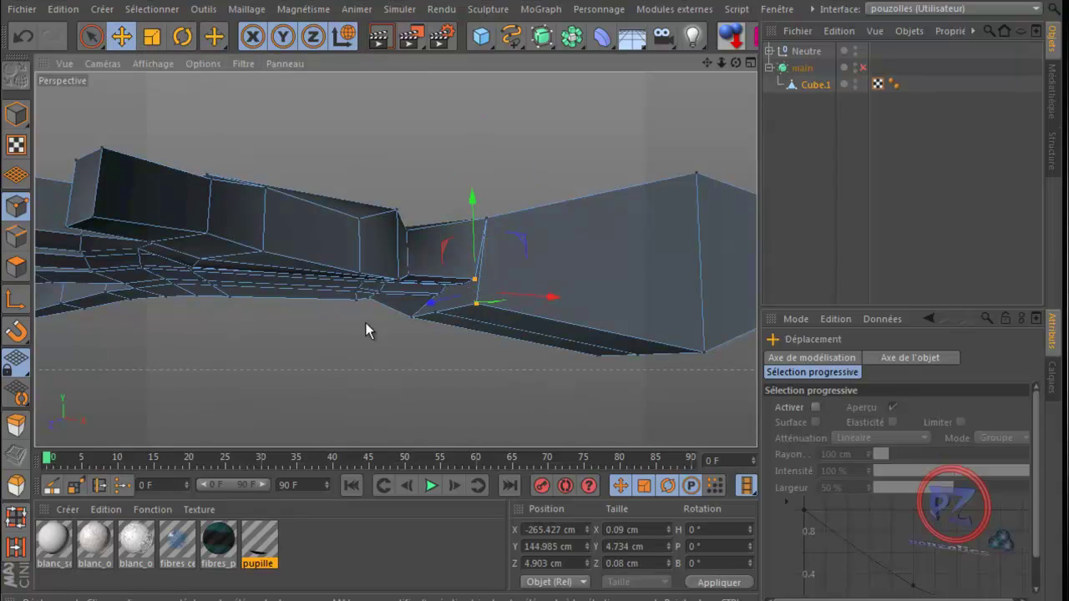
click(121, 485)
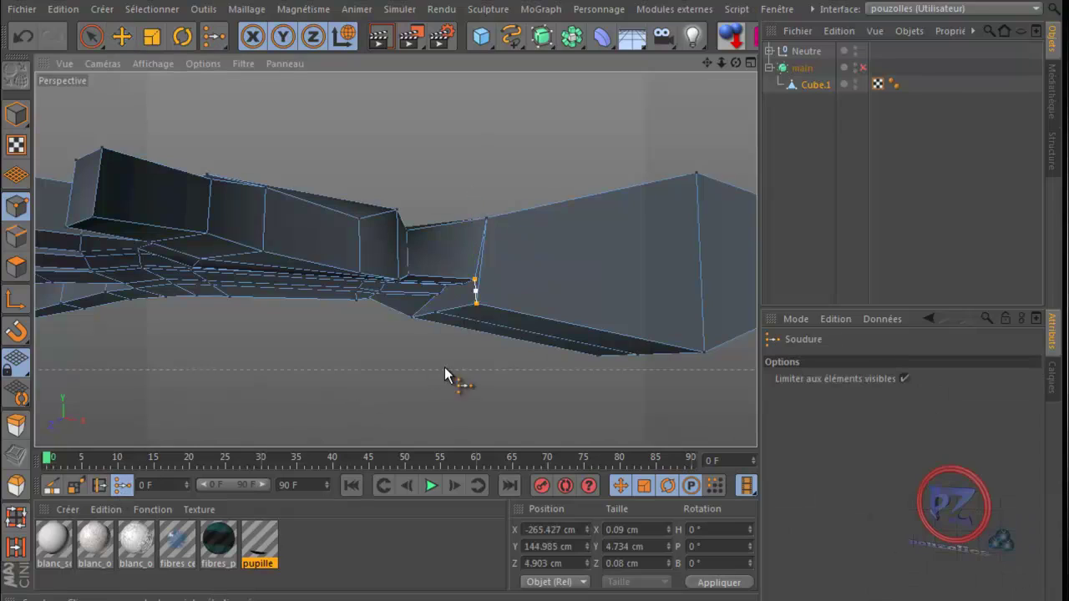
click(476, 303)
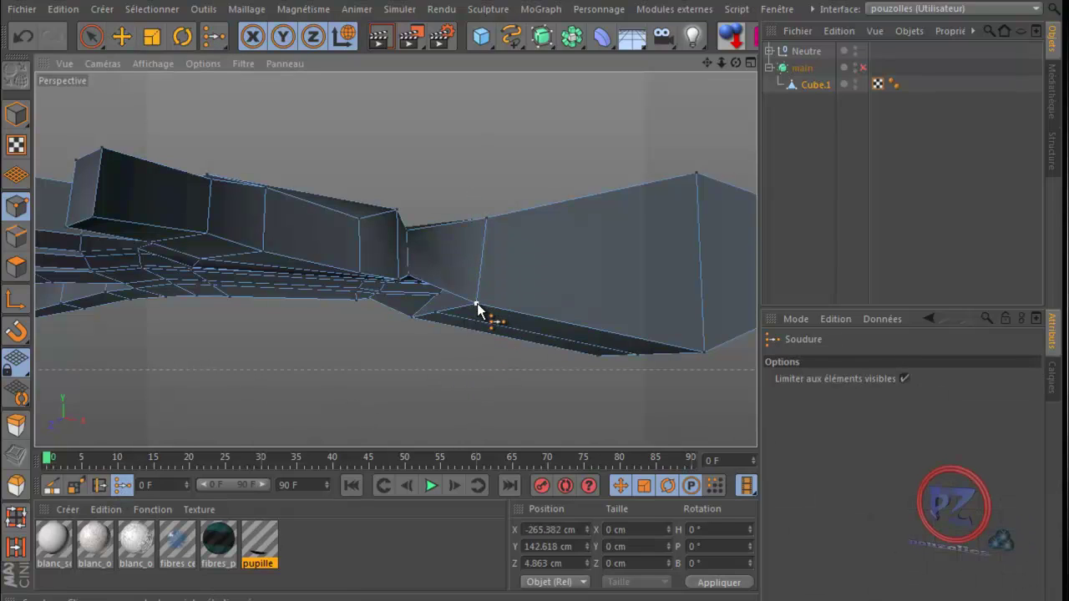
- Weld the middle point of the hand's underside onto the middle point of the forearm's lower wrist edge
drag(741, 60, 532, 374)
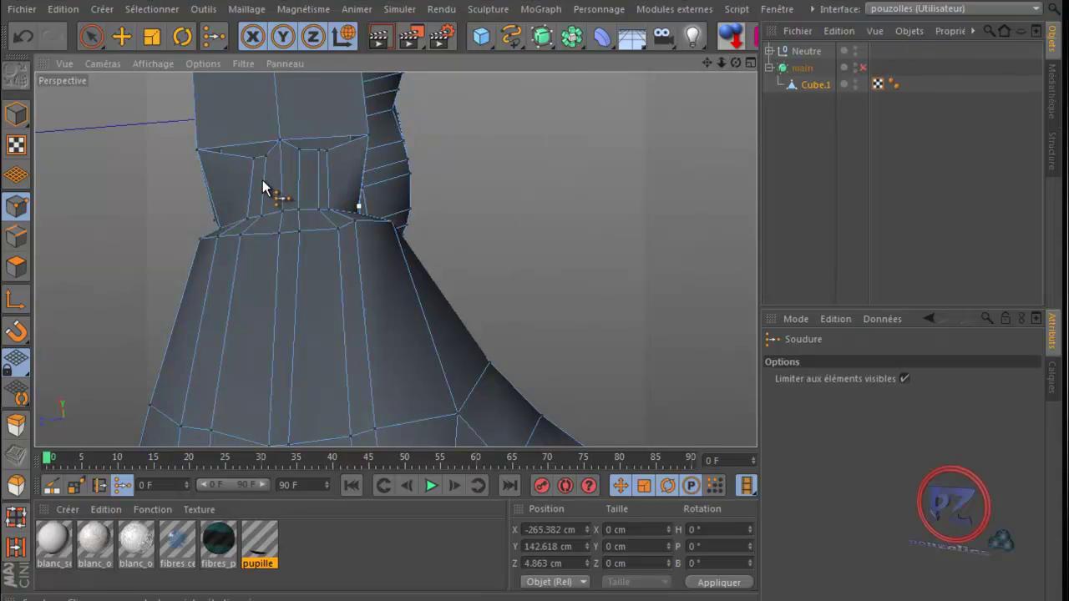
drag(740, 61, 539, 376)
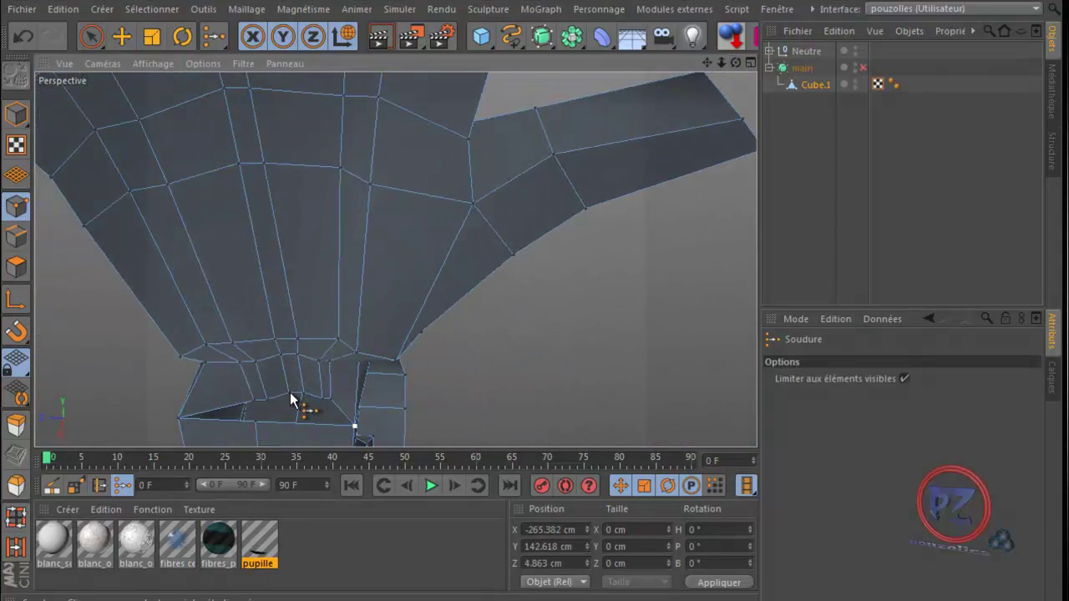
click(121, 36)
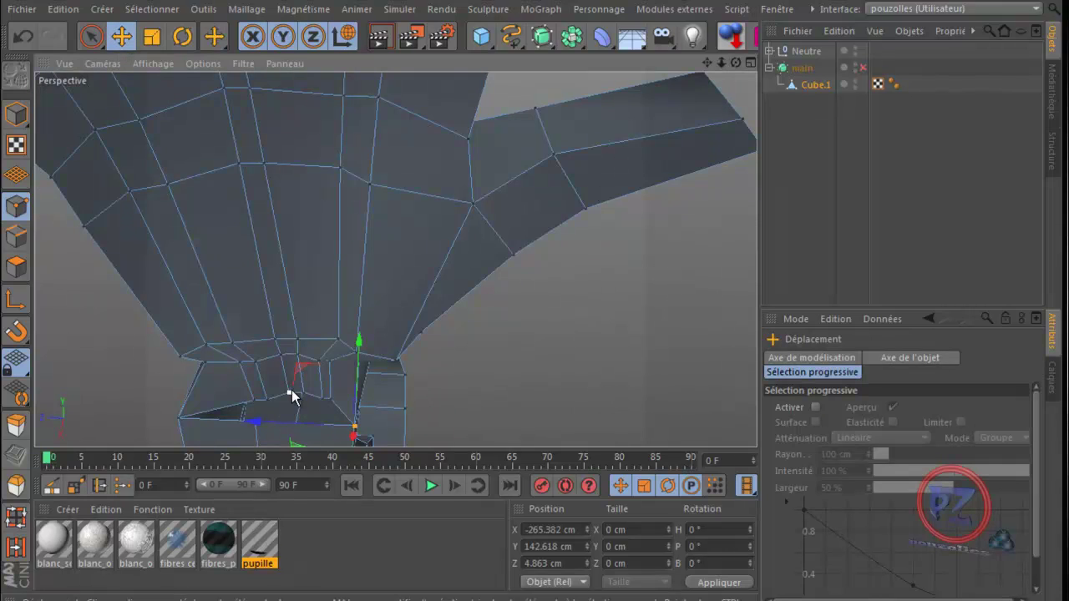
click(291, 390)
shift+click(256, 423)
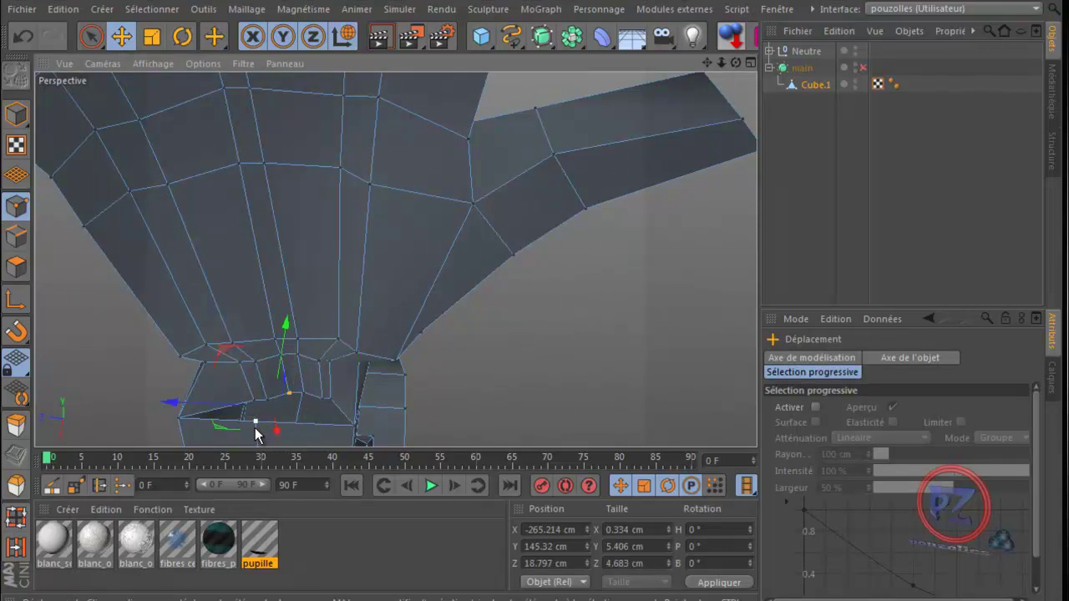
key(m)
key(q)
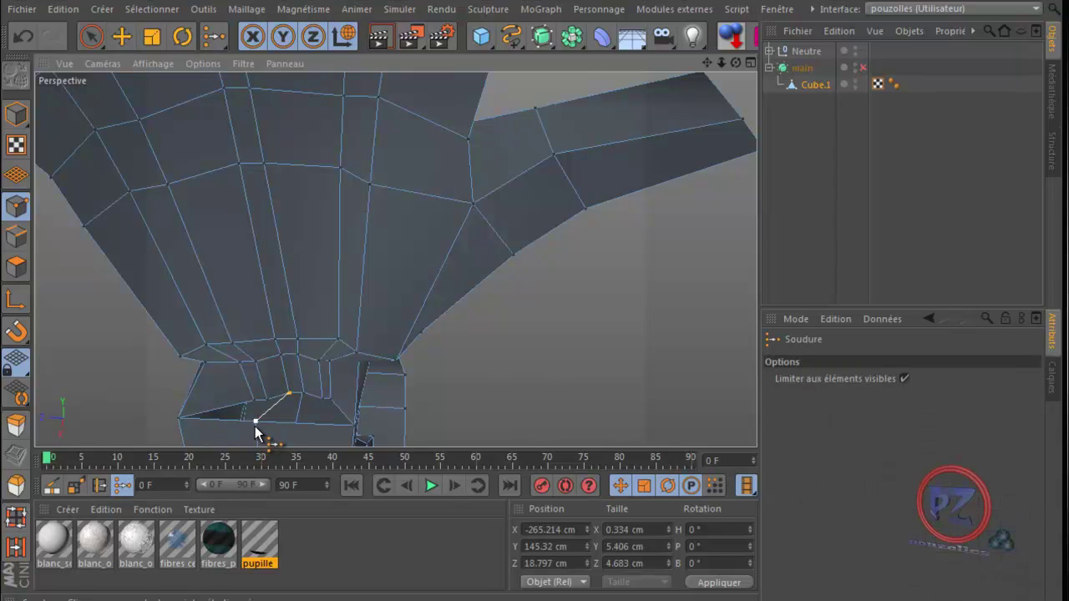
click(256, 423)
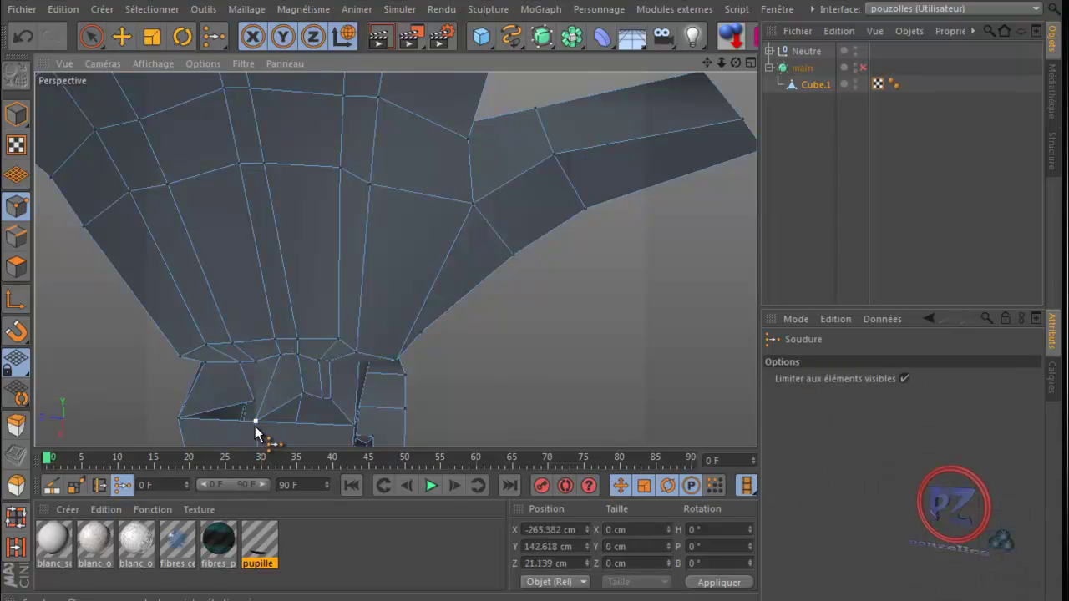
- Cut the top forearm polygon on the little-finger side with the Knife in Ligne mode, from its outer elbow-end corner to the wrist edge
drag(732, 65, 532, 374)
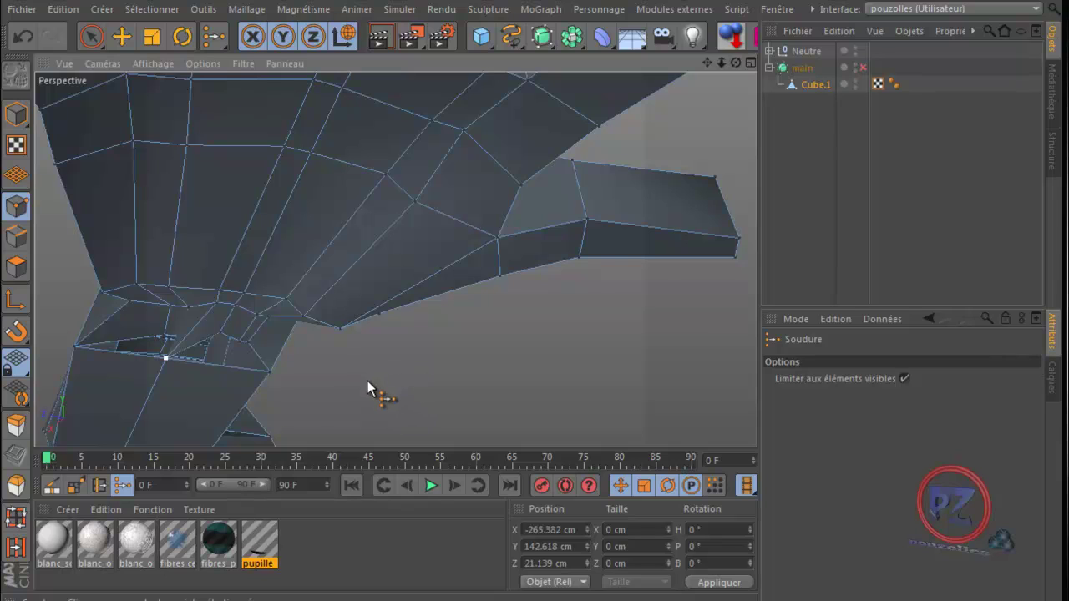
key(k)
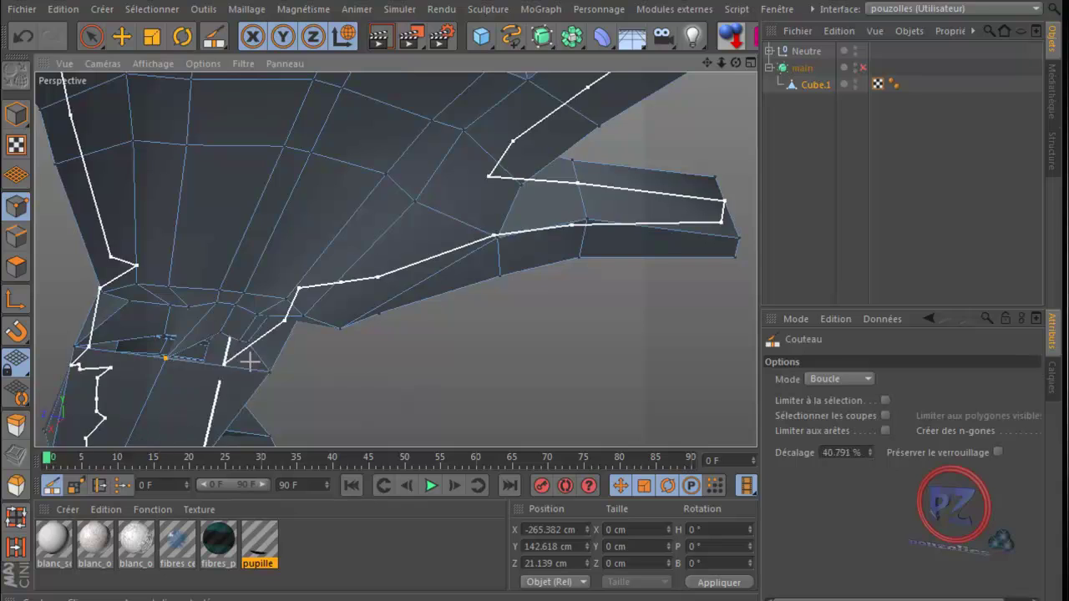
drag(734, 62, 566, 200)
scroll(566, 201, down, 3)
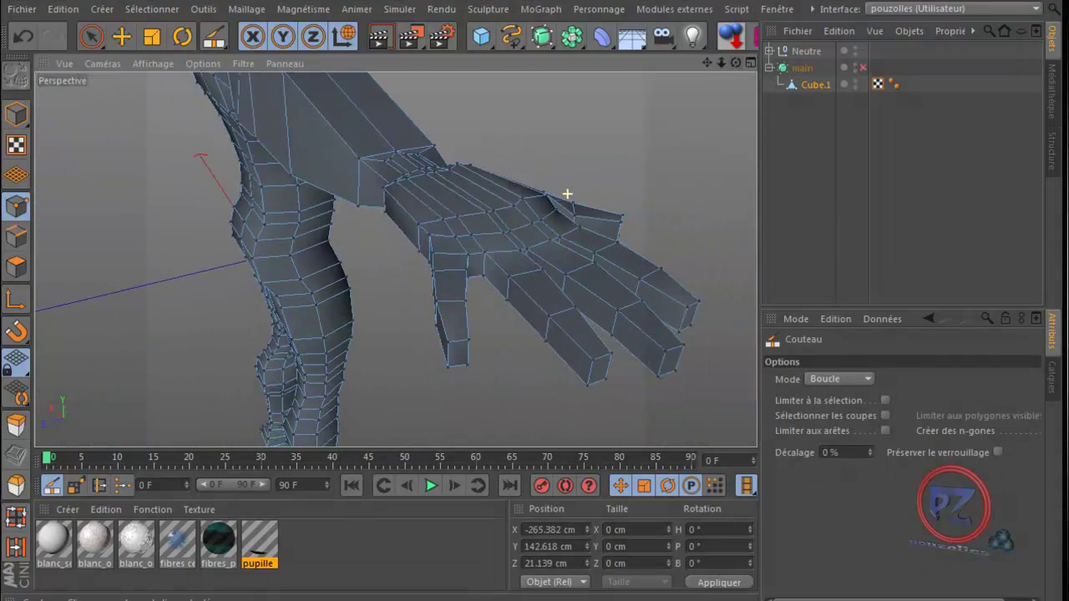
drag(704, 62, 559, 179)
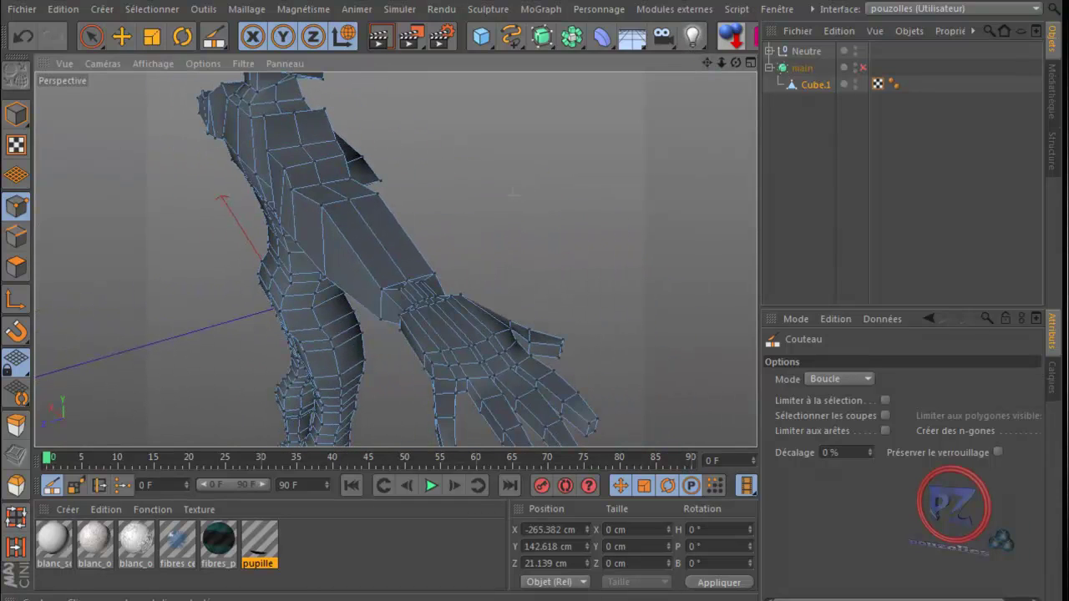
scroll(505, 270, up, 5)
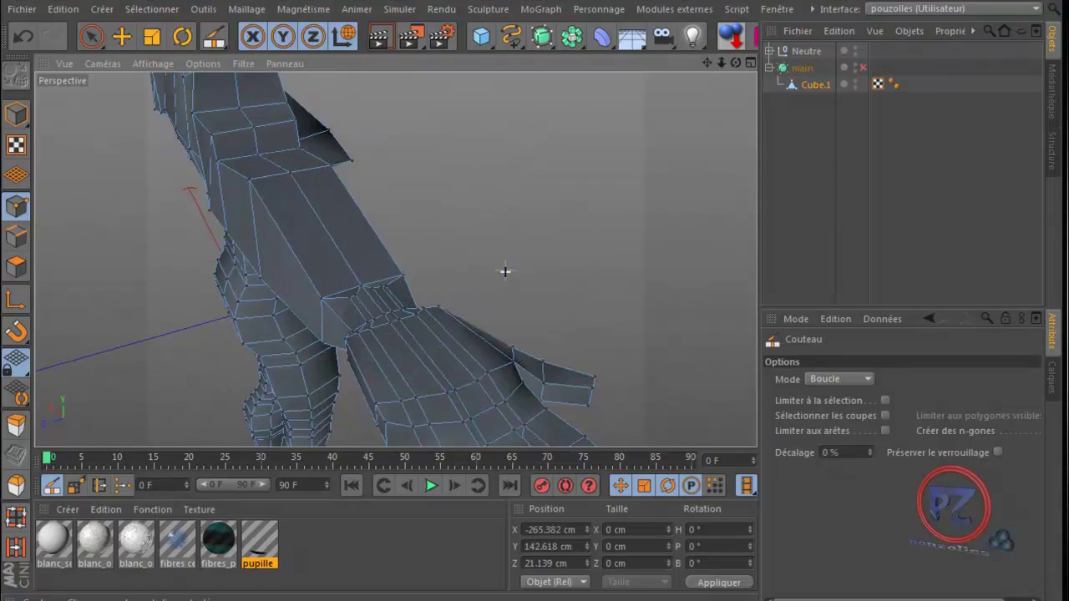
scroll(504, 270, up, 1)
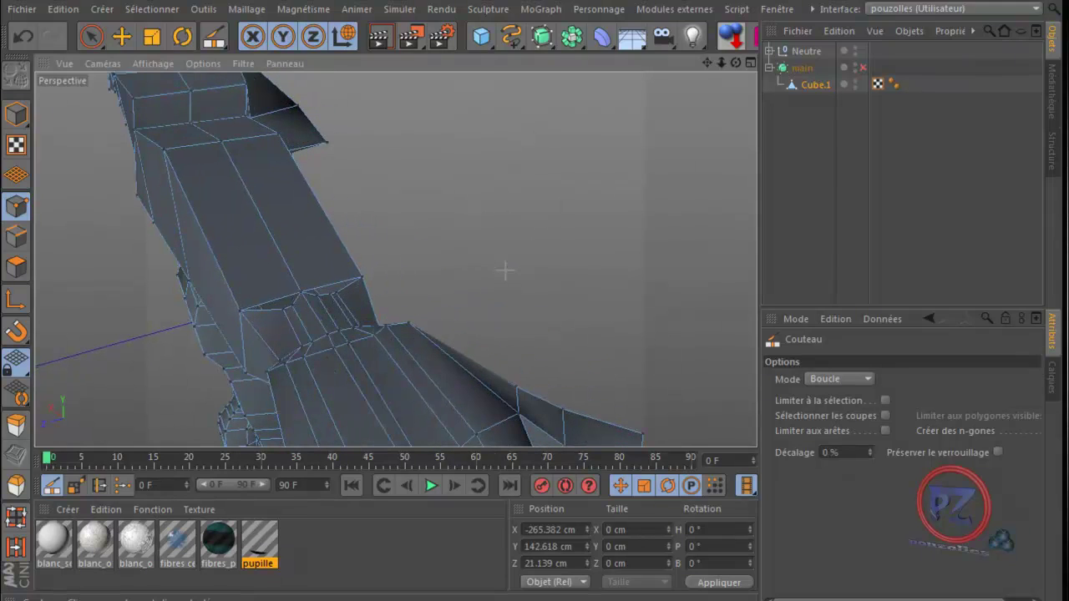
scroll(506, 271, up, 1)
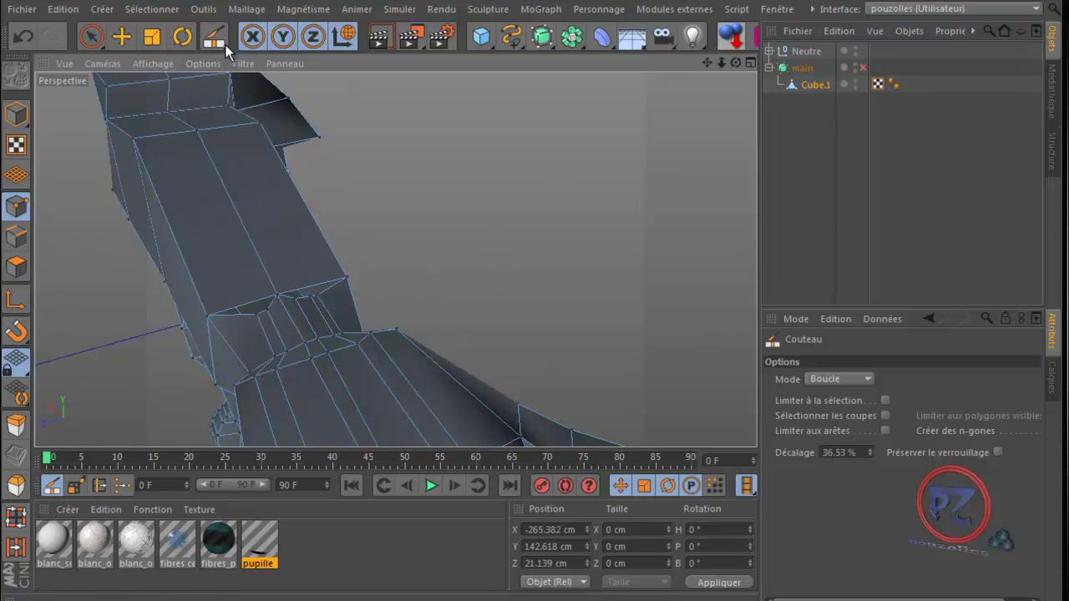
click(870, 379)
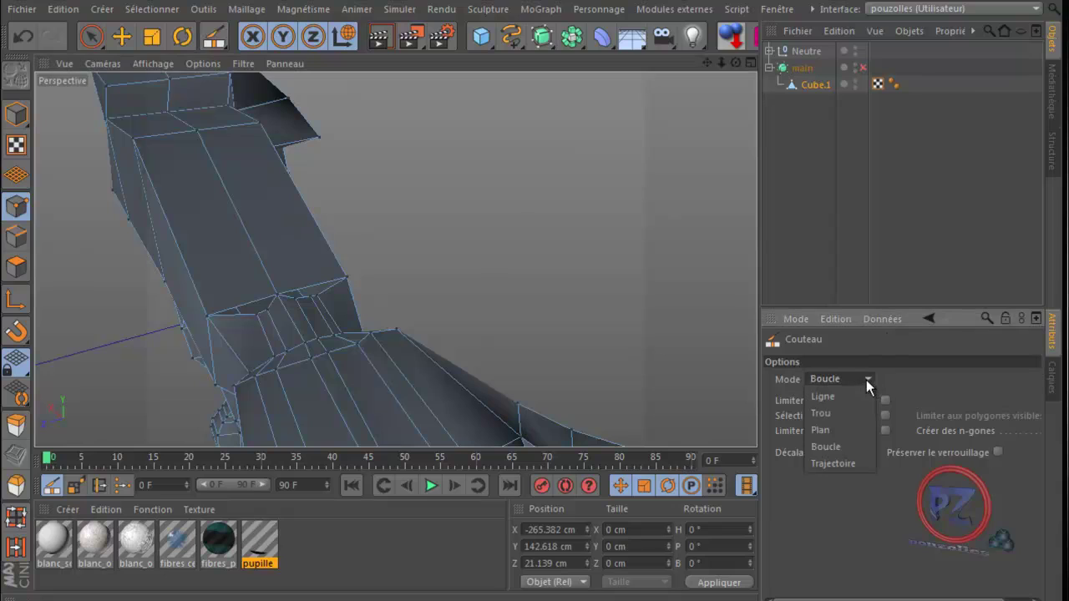
click(858, 396)
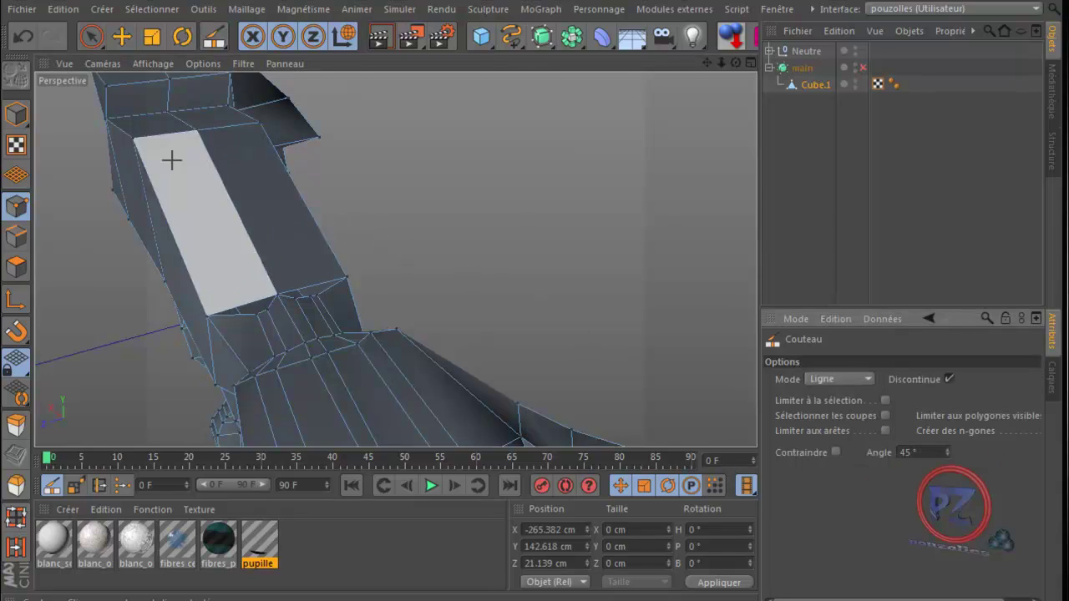
drag(133, 138, 248, 303)
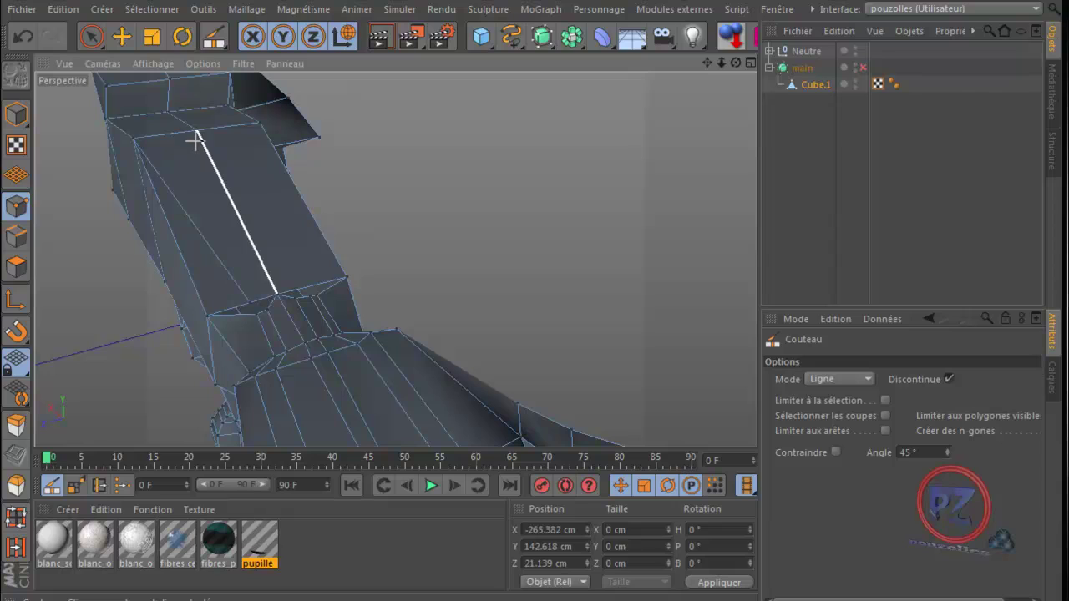
- Cut lengthwise edges into the forearm's top polygons from the elbow-end middle point and the thumb-side elbow edge to the wrist edge
drag(197, 131, 262, 296)
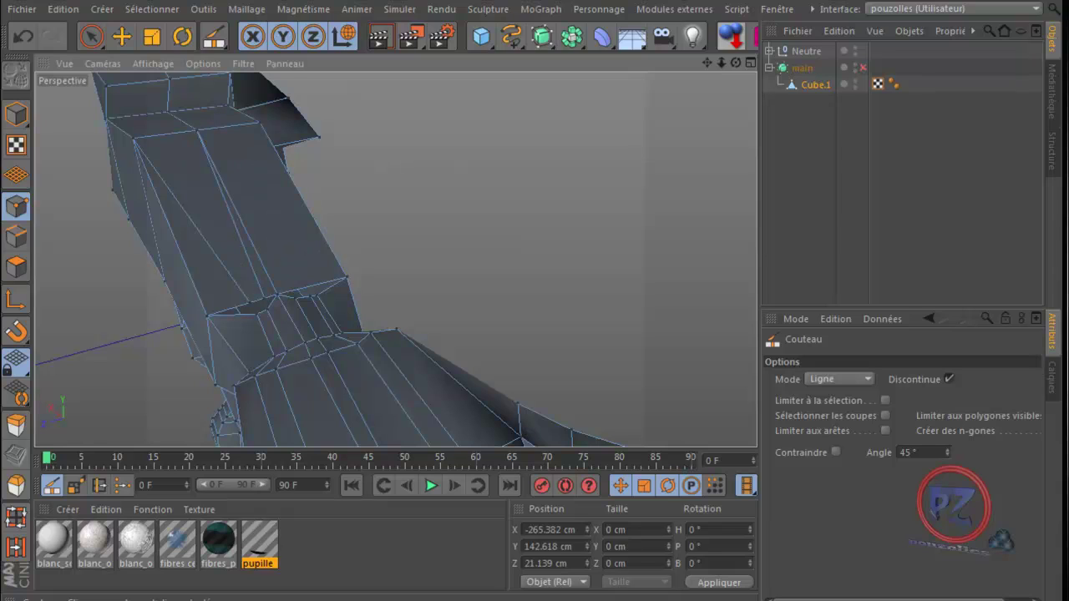
drag(196, 131, 276, 294)
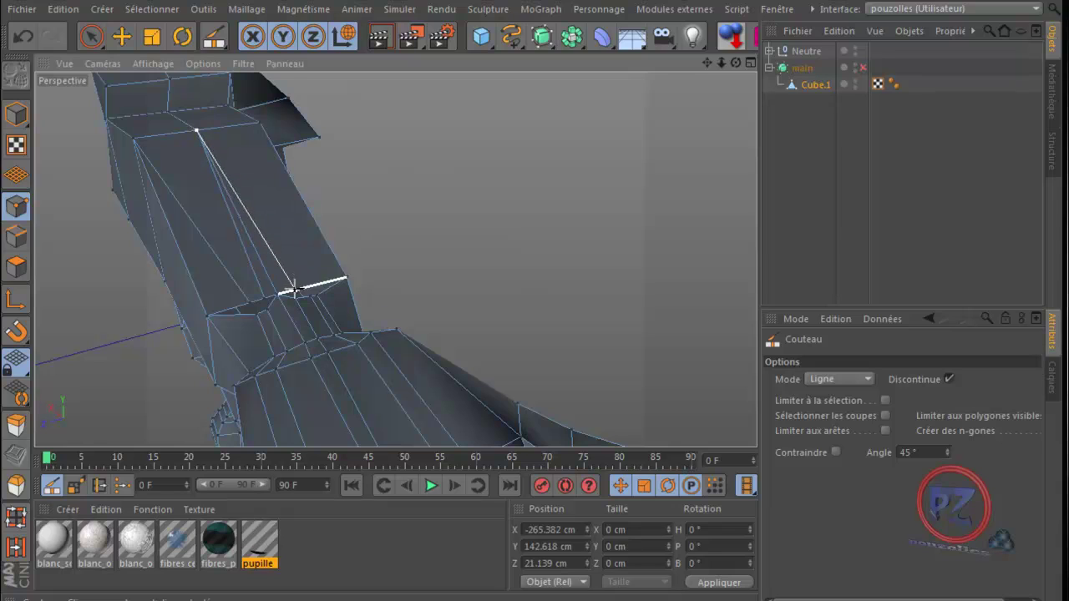
drag(261, 123, 317, 282)
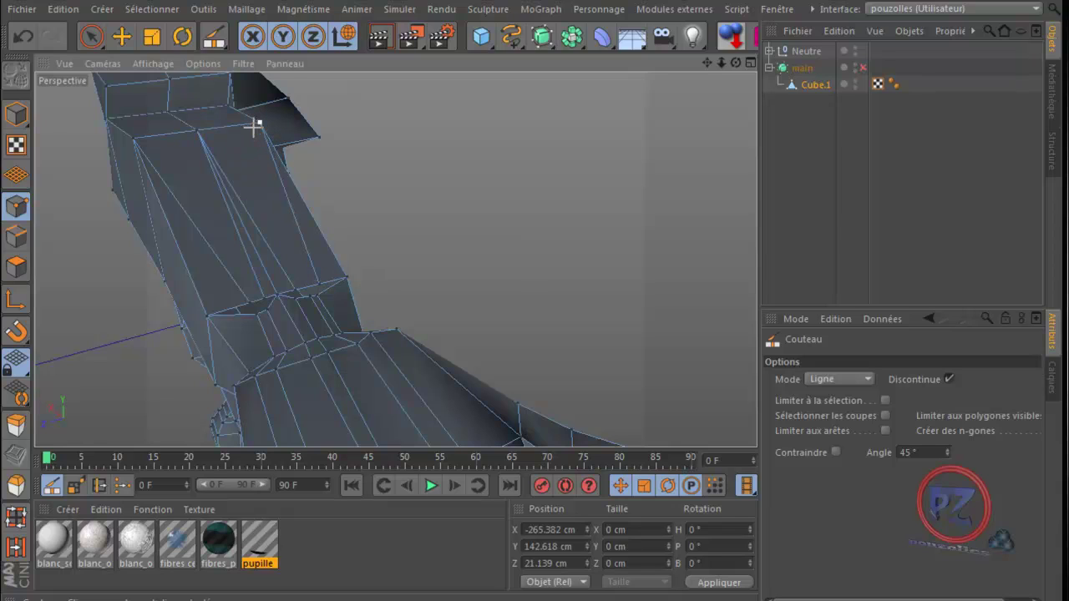
drag(232, 127, 306, 284)
- Weld the hand's top point nearest the little-finger corner onto the matching cut point of the forearm's upper wrist edge
drag(733, 61, 533, 376)
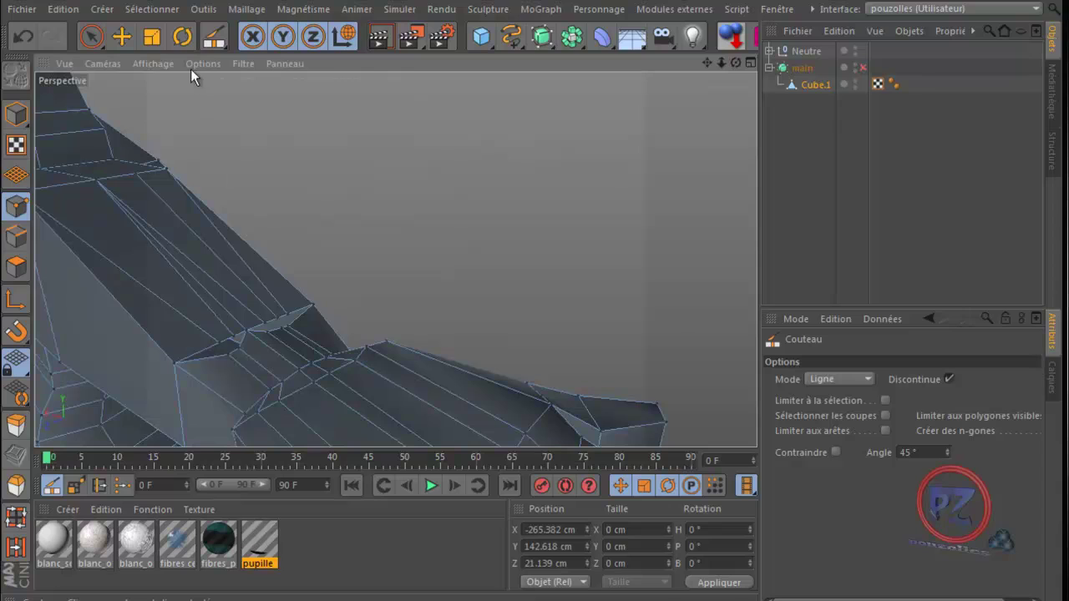
click(121, 36)
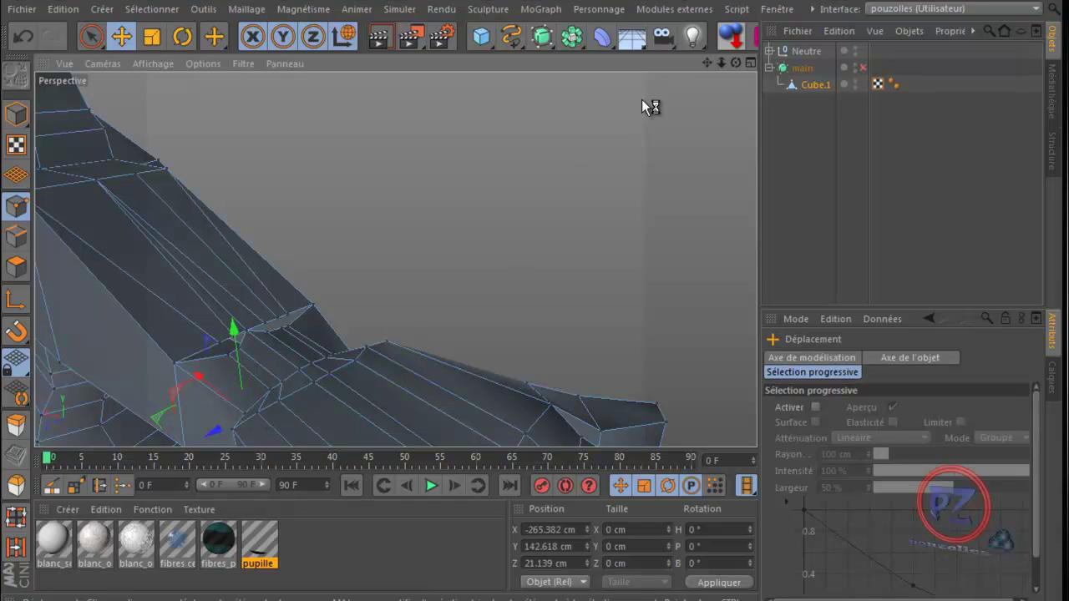
drag(738, 63, 425, 214)
drag(241, 347, 239, 339)
shift+click(235, 337)
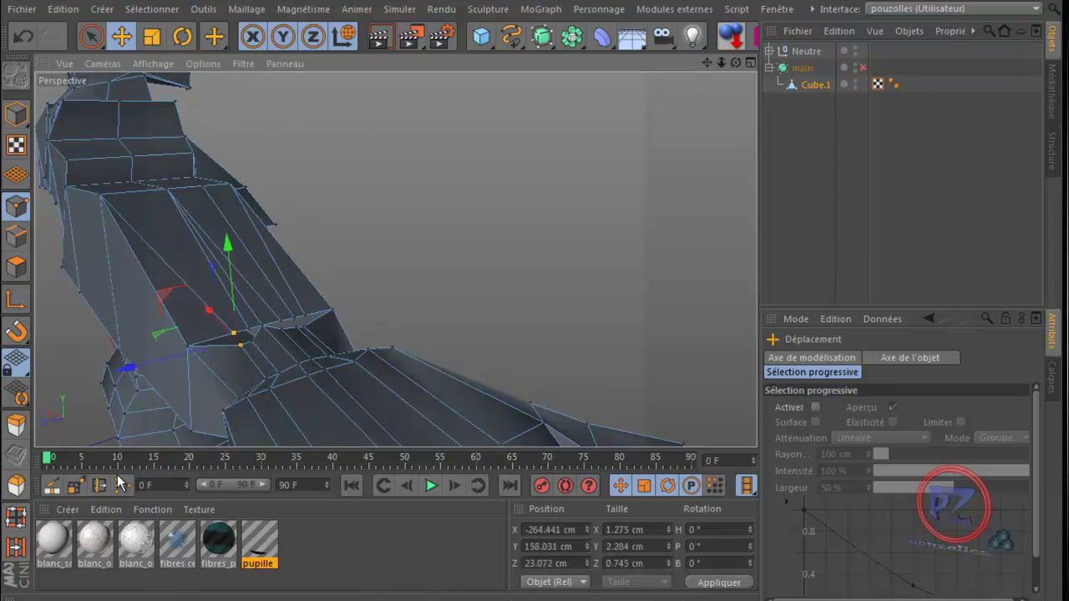
click(122, 483)
click(233, 338)
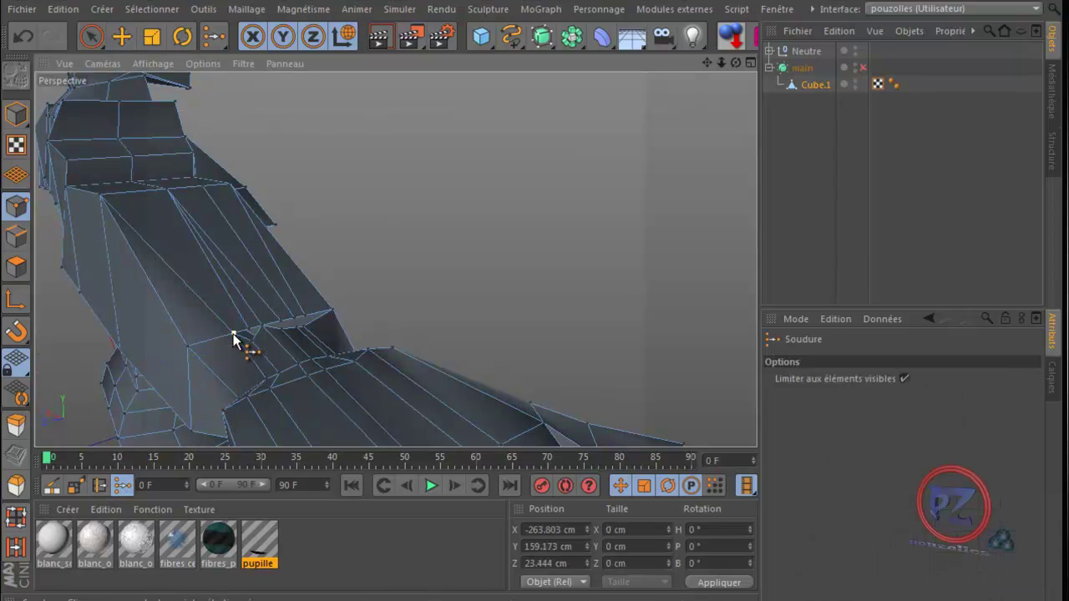
- Weld the hand's second top point from the little-finger corner onto its matching cut point on the forearm's upper wrist edge
click(121, 36)
drag(252, 344, 253, 336)
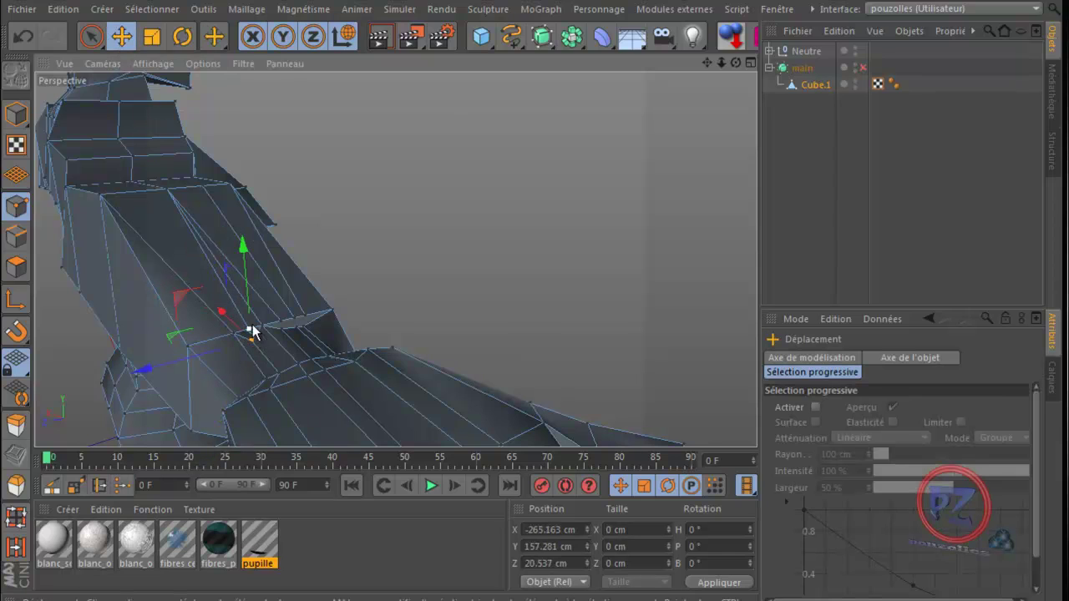
shift+click(249, 330)
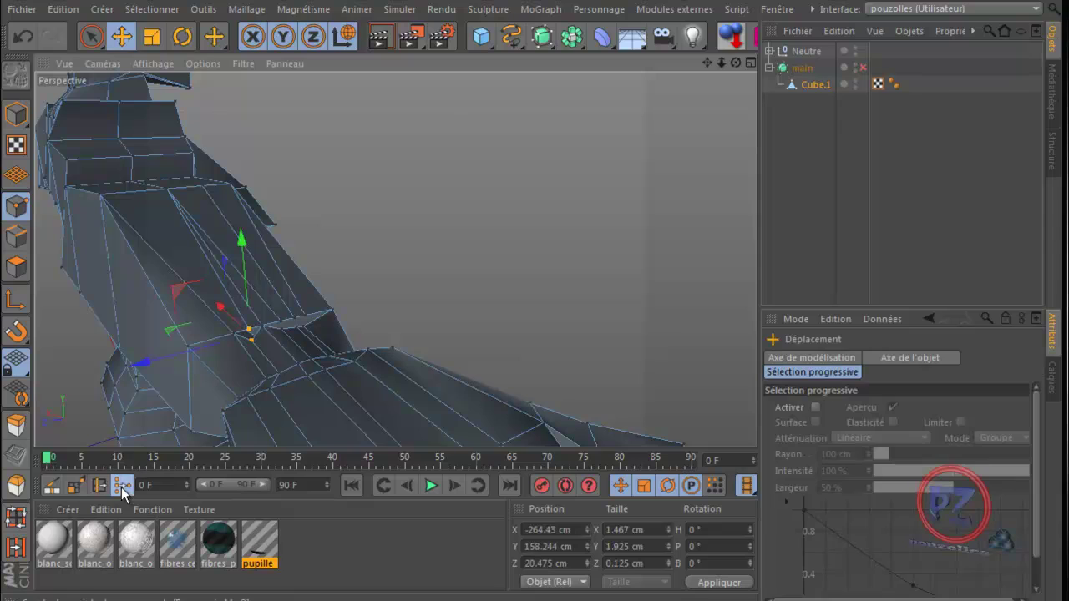
click(121, 486)
click(248, 327)
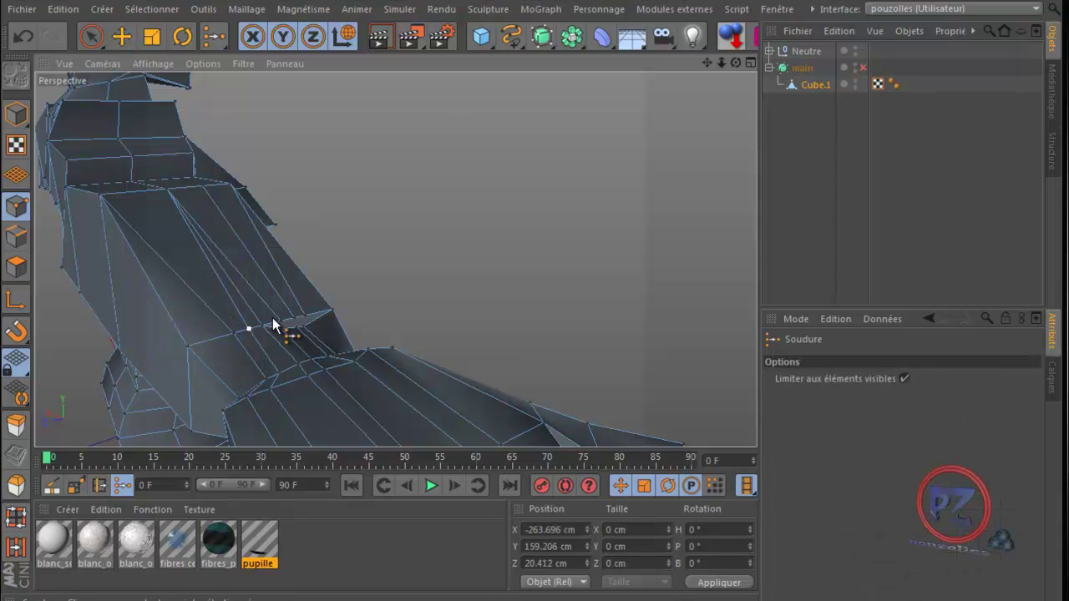
- Weld the hand's top point just past the middle on the thumb side onto the matching point of the forearm's upper wrist edge
click(122, 39)
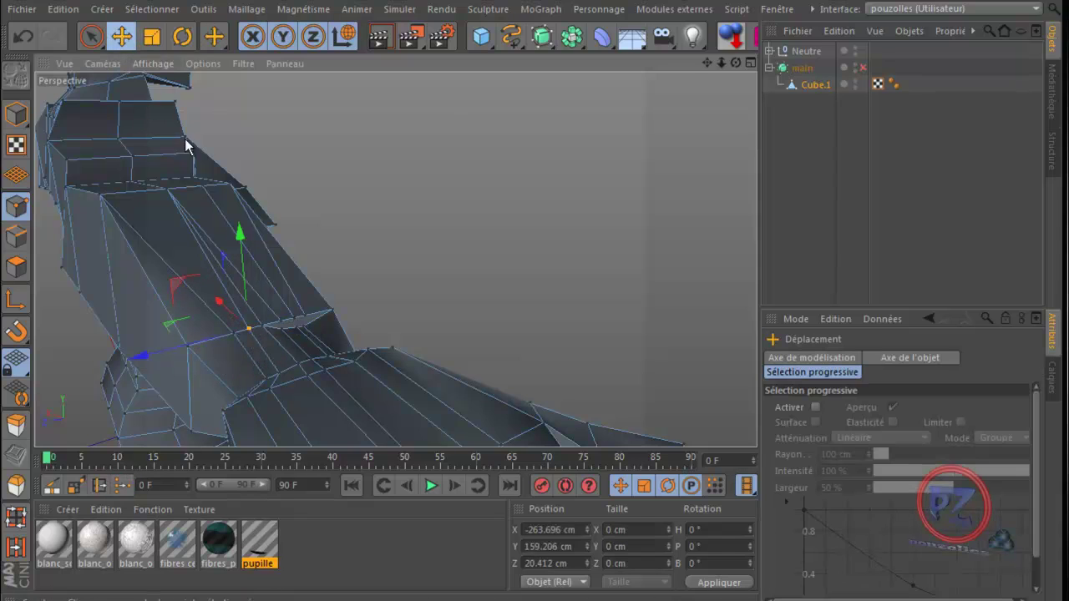
click(281, 328)
shift+click(281, 322)
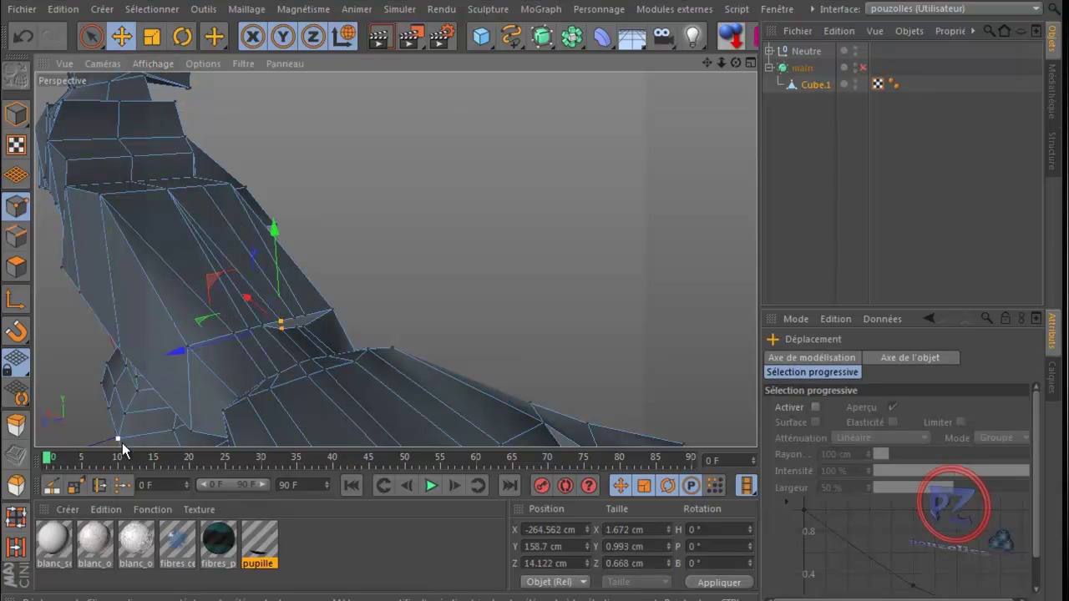
click(122, 485)
click(281, 322)
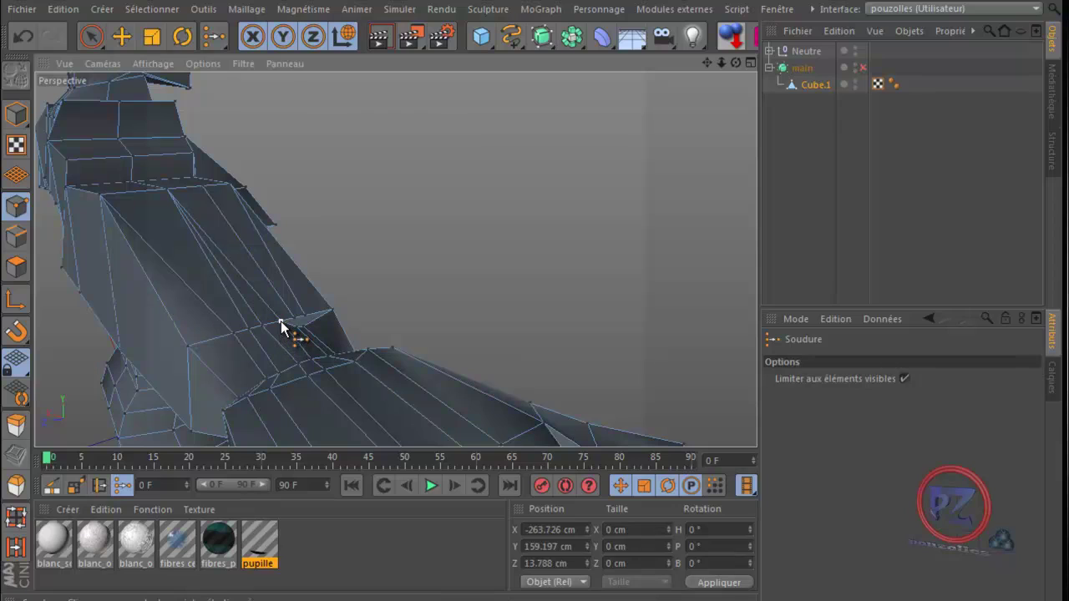
- Weld the second top point past the middle on the hand's thumb side onto its matching forearm wrist point
click(122, 36)
drag(295, 325, 296, 322)
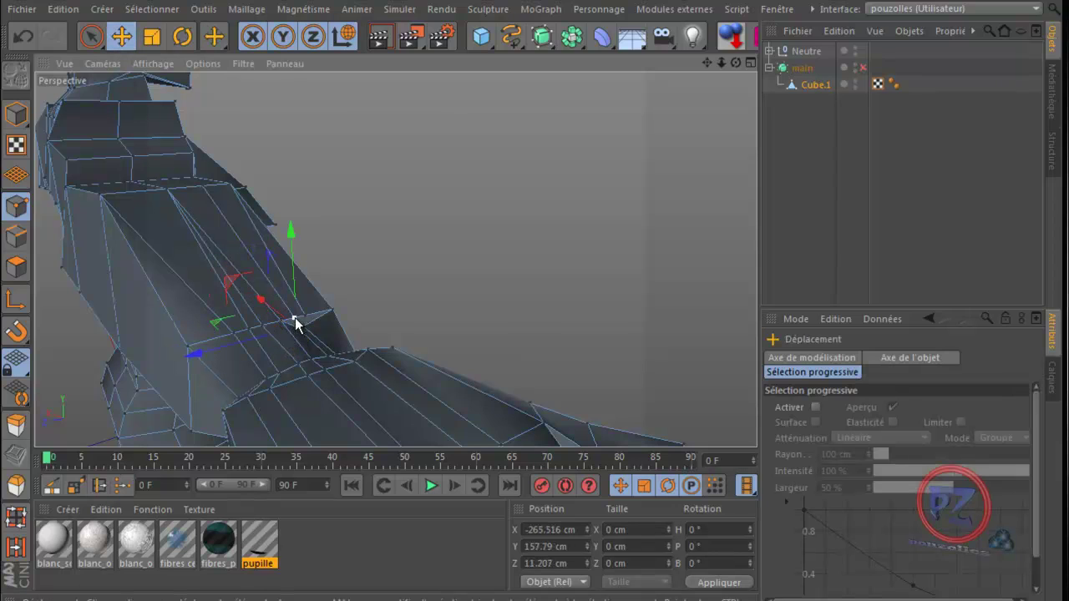
click(122, 485)
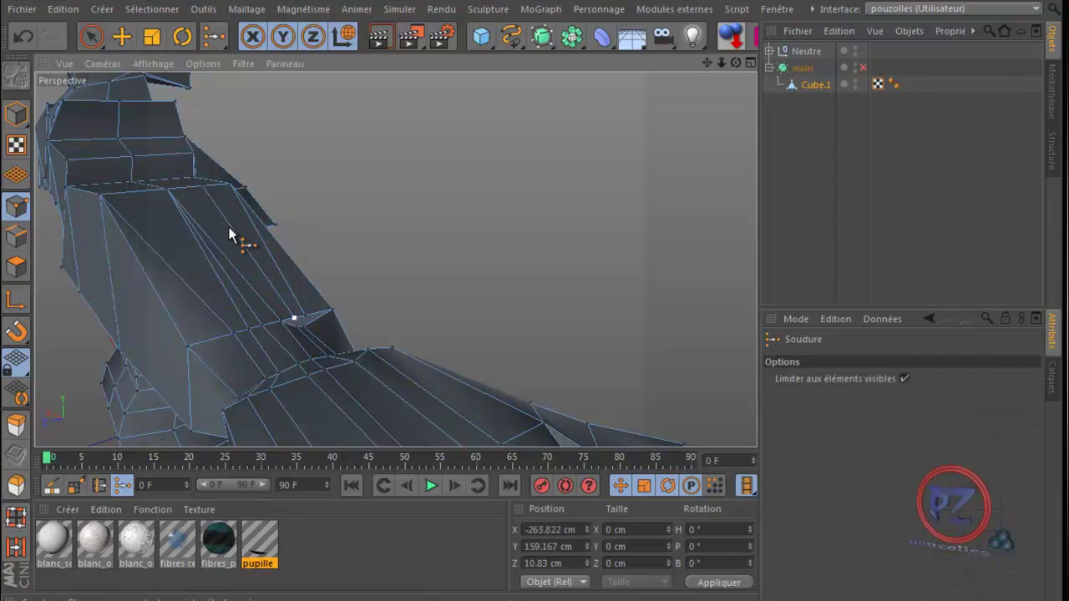
click(121, 37)
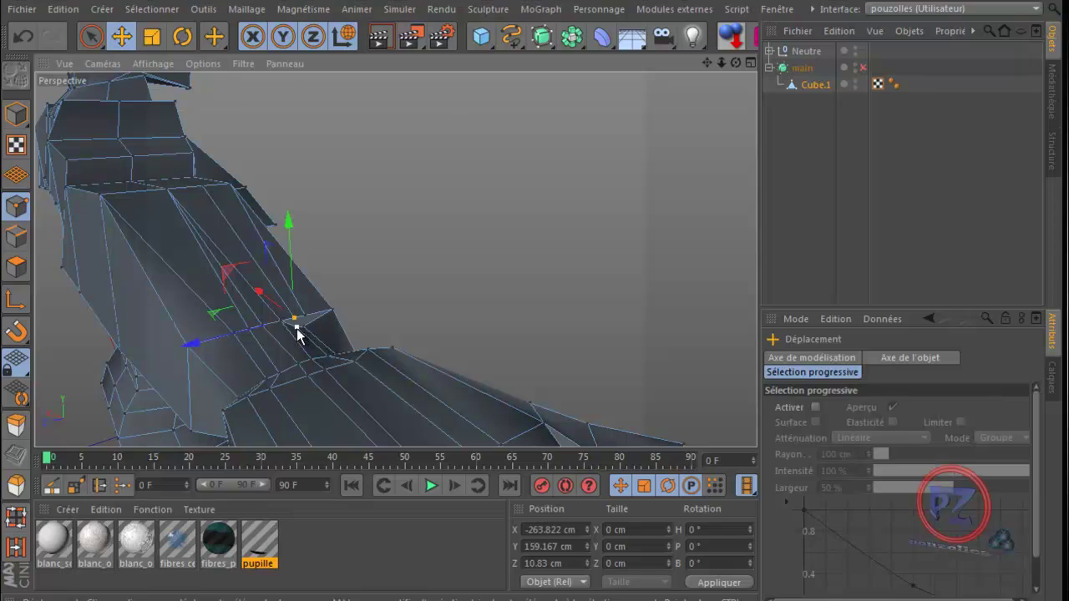
click(122, 485)
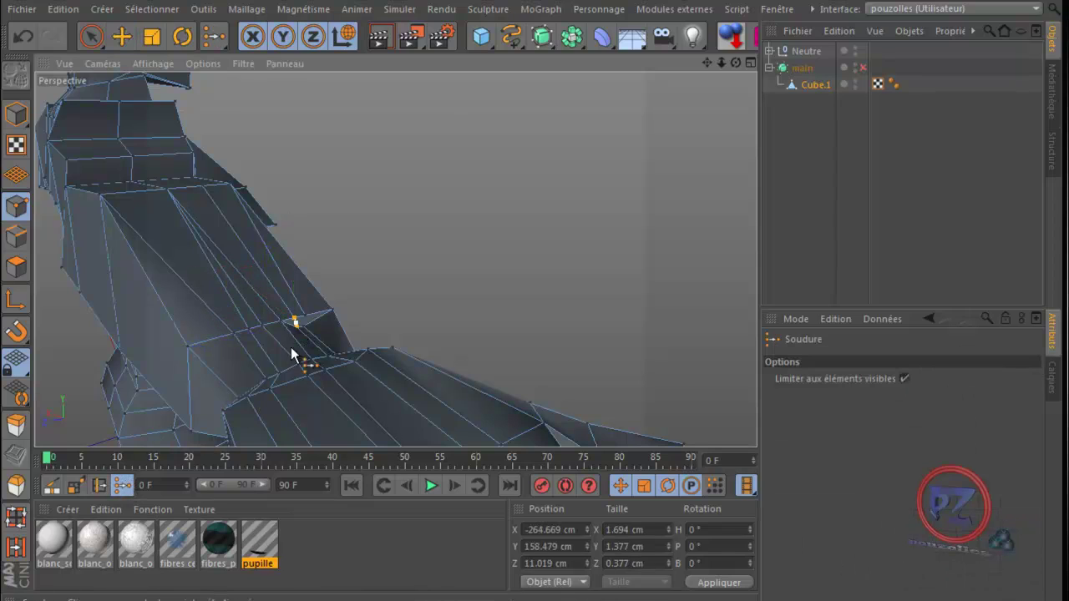
click(296, 320)
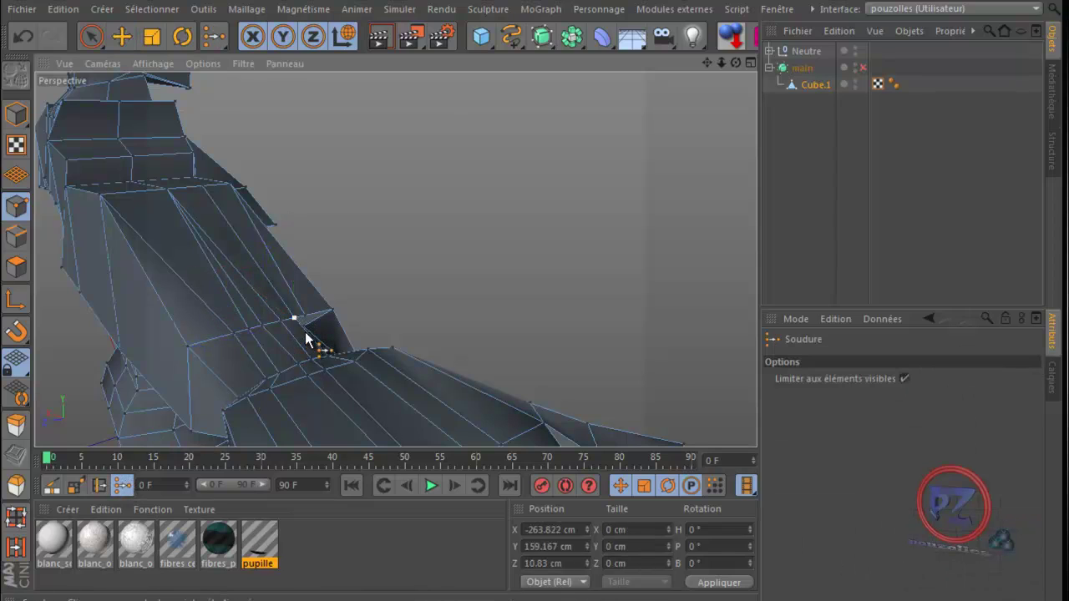
- Weld the hand's last open top point, nearest the thumb-side corner, onto the matching point of the forearm's upper wrist edge
click(122, 37)
drag(307, 318, 308, 319)
shift+click(304, 325)
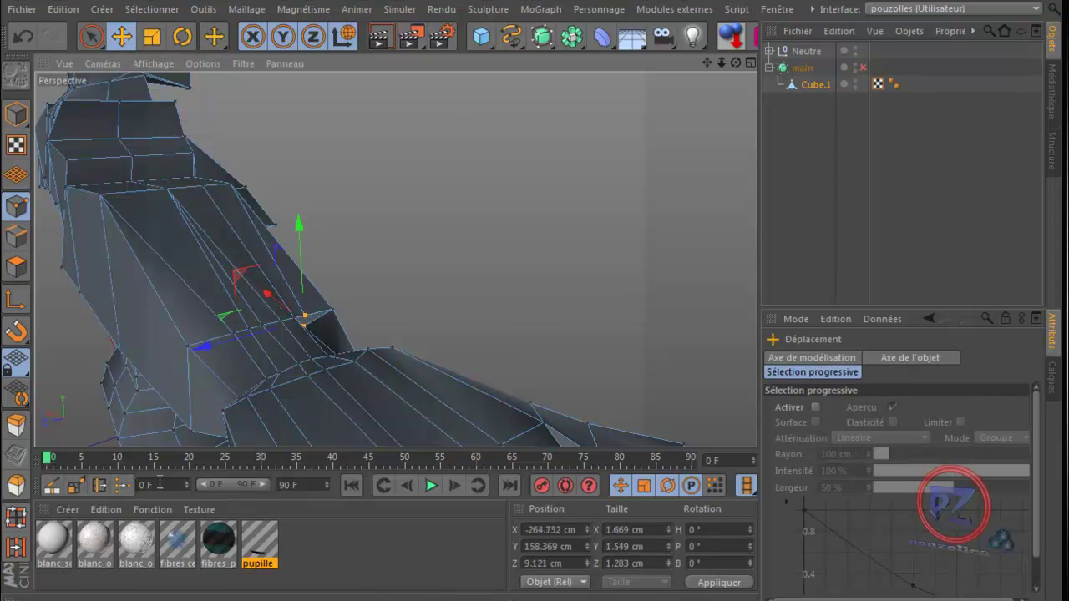
click(122, 490)
click(306, 318)
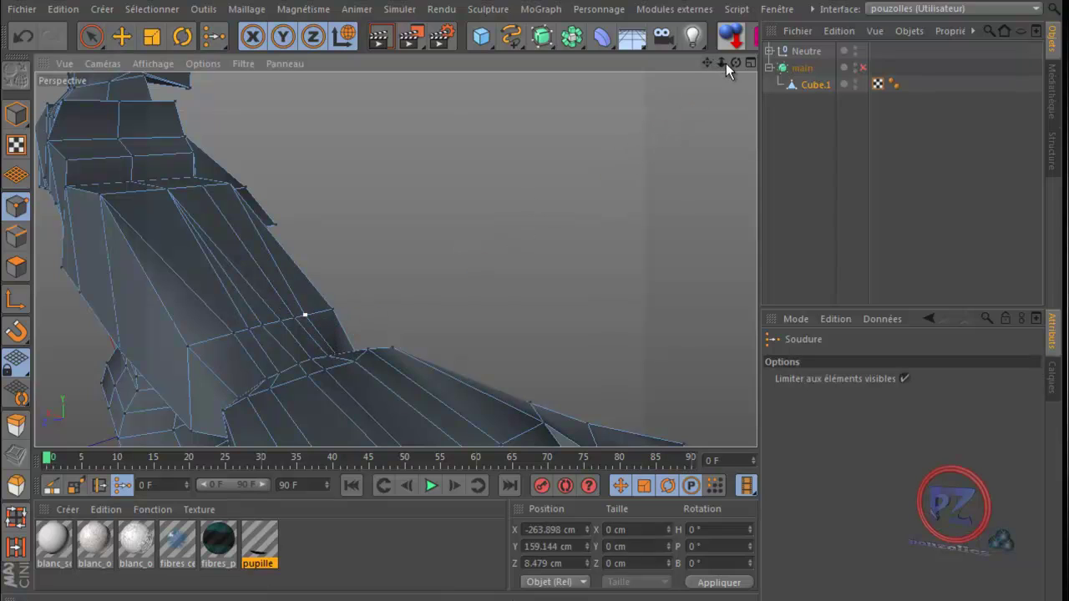
- Cut the wider underside forearm polygon with the Knife in Ligne mode, from its outer elbow-end corner to the wrist edge
drag(733, 62, 531, 374)
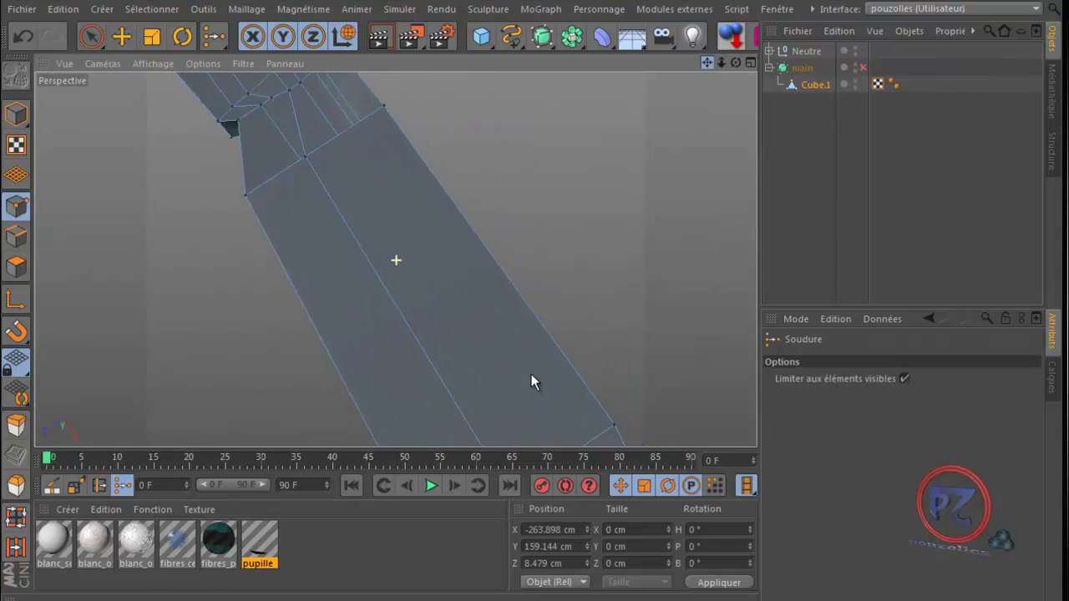
scroll(643, 154, down, 3)
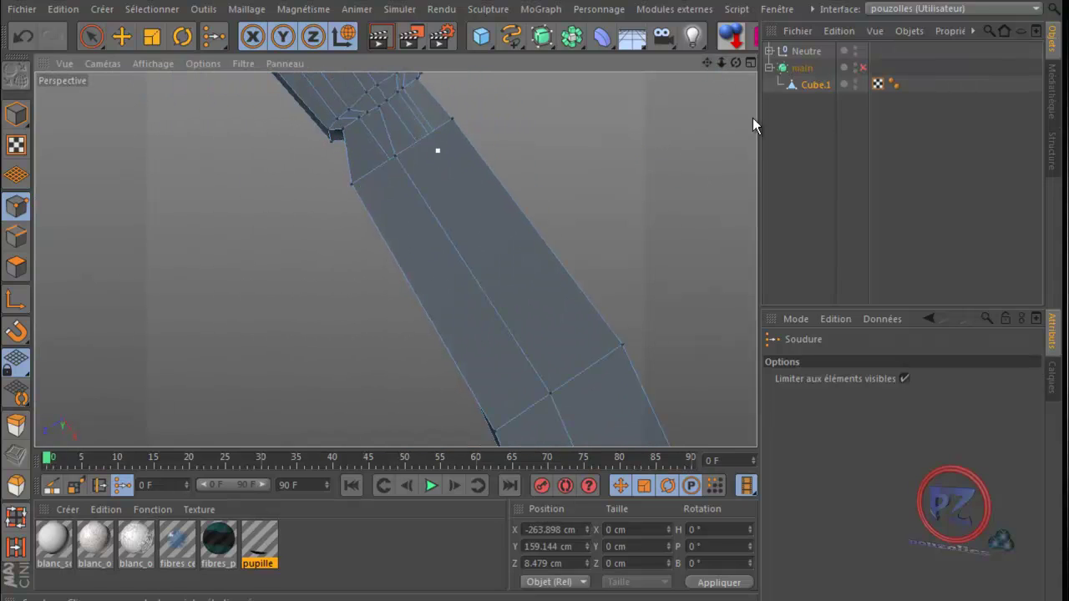
drag(740, 67, 536, 382)
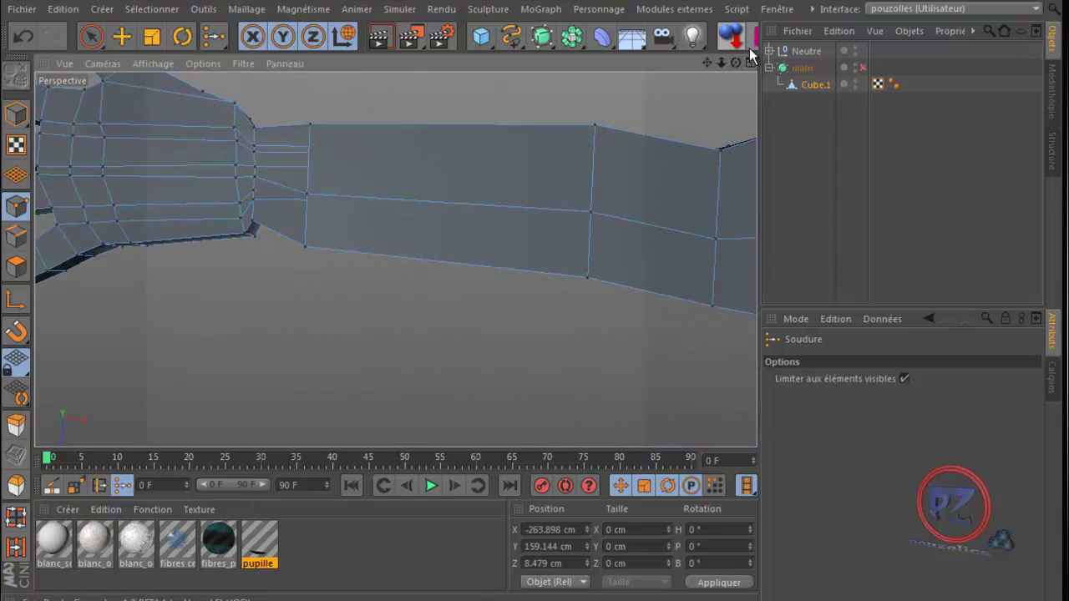
drag(735, 61, 534, 372)
scroll(255, 233, up, 5)
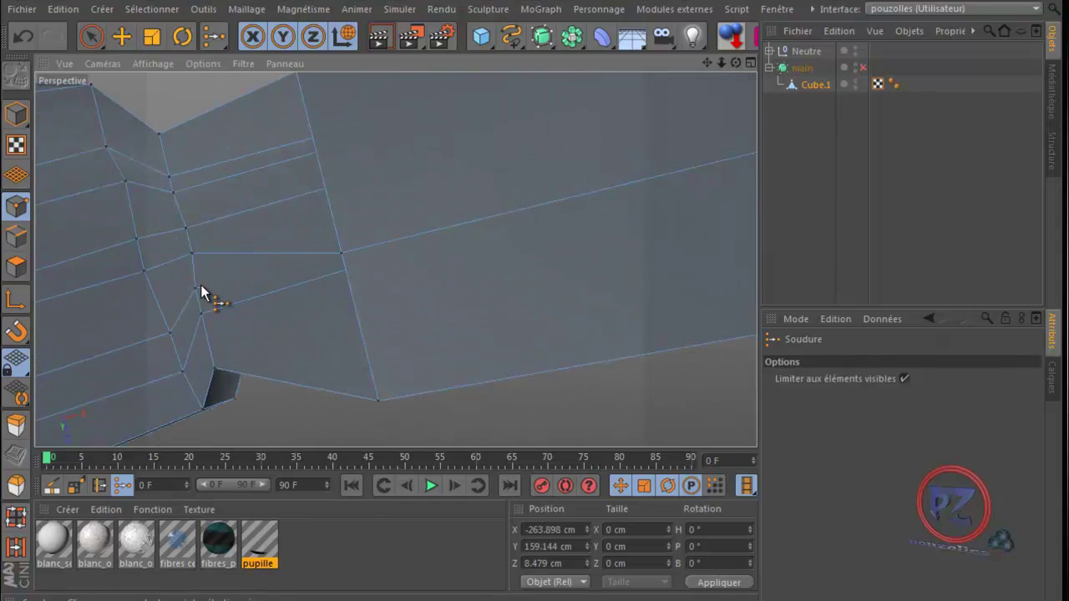
drag(736, 63, 531, 380)
scroll(689, 104, down, 2)
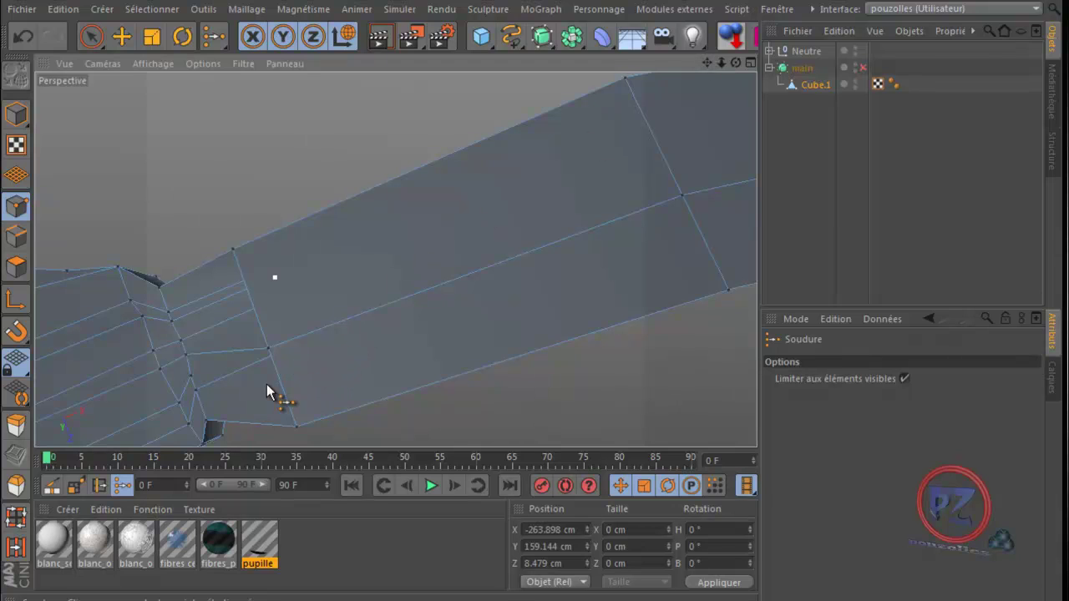
key(k)
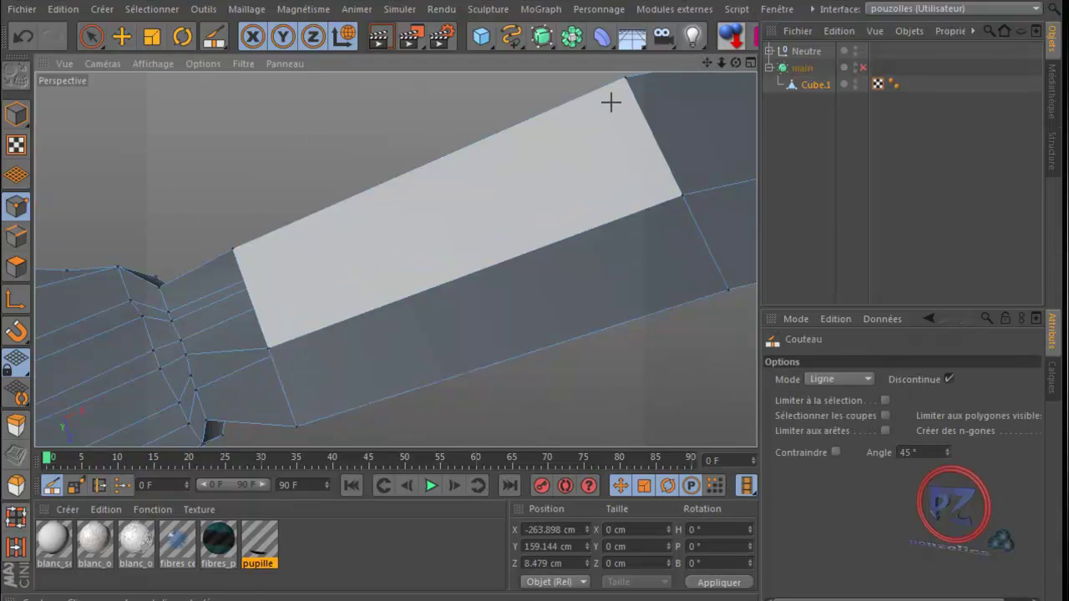
click(625, 80)
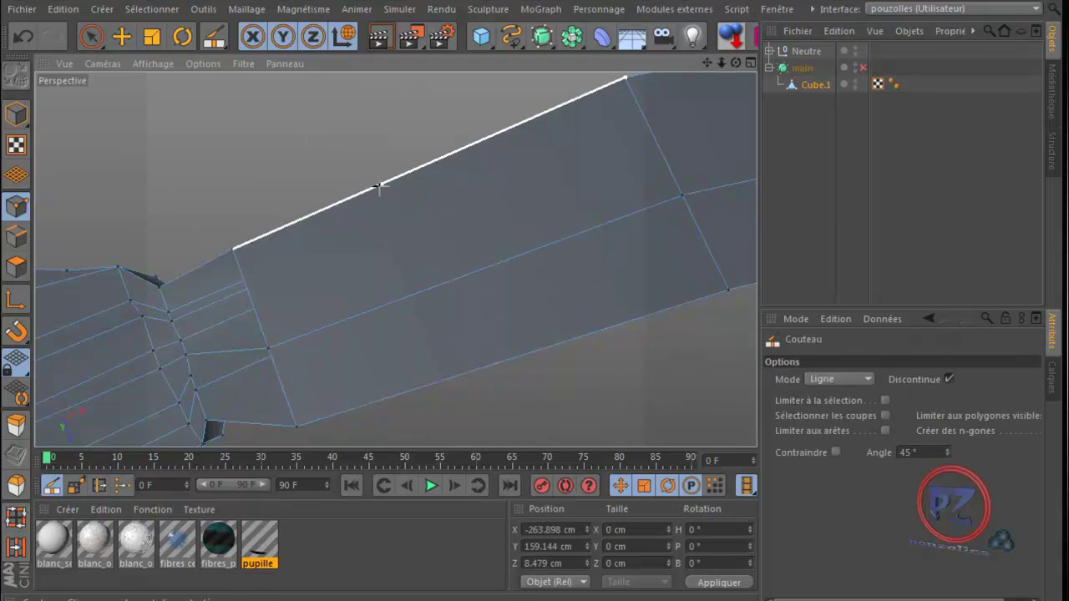
click(243, 282)
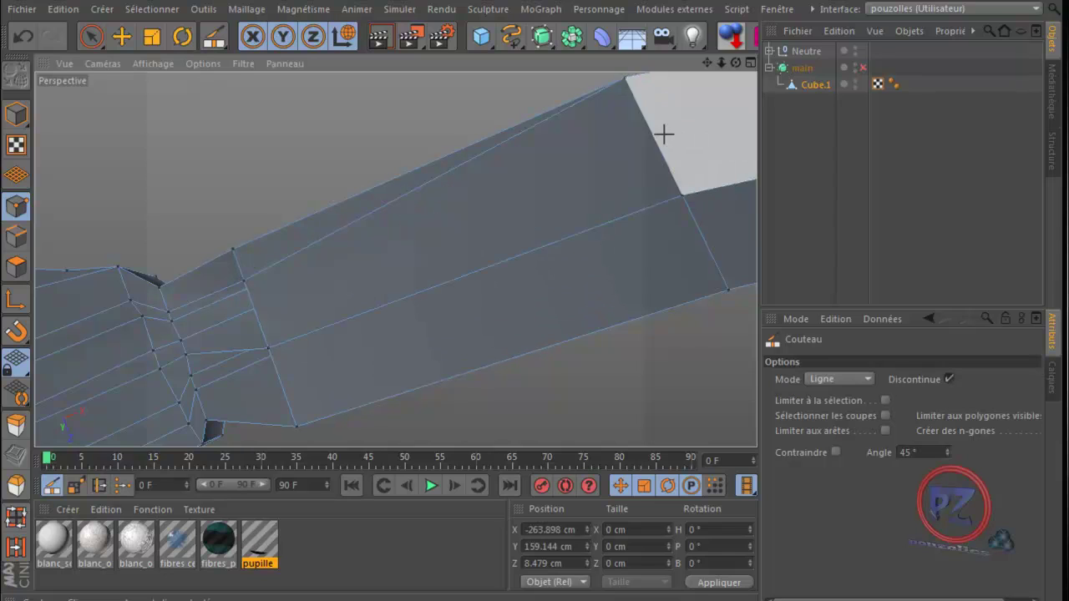
click(646, 124)
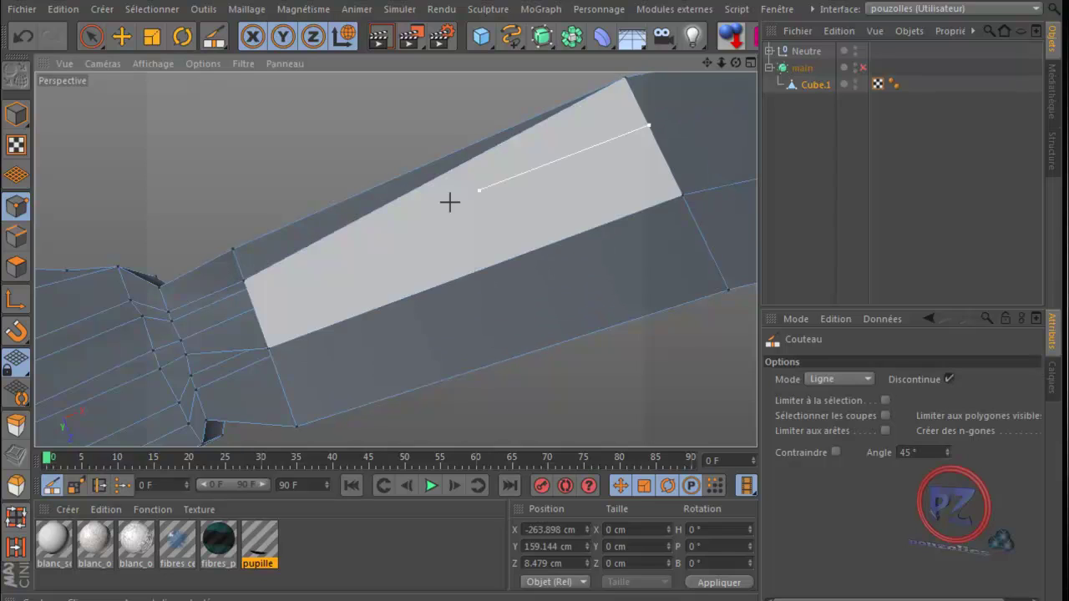
click(245, 287)
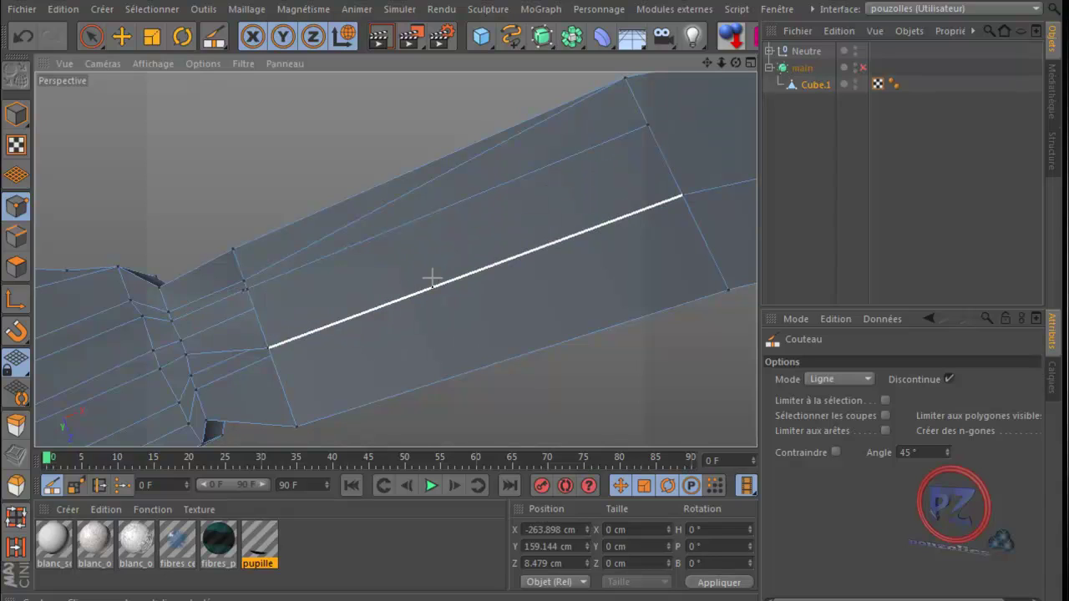
click(20, 40)
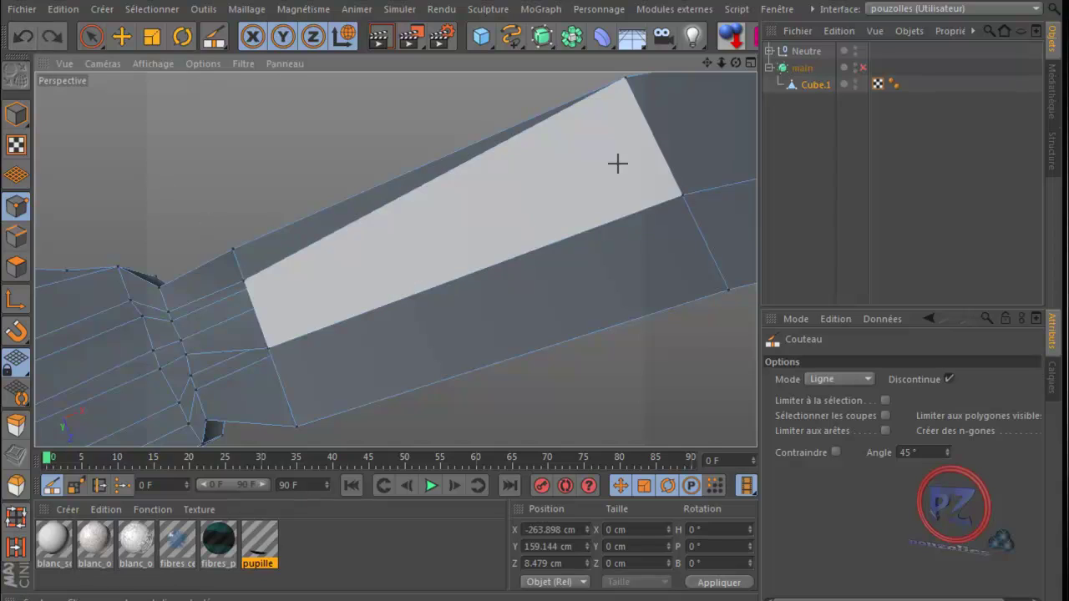
- Cut two more edges to the wrist across the wider underside polygon, from the elbow edge near its outer corner and from the elbow-end middle point
click(640, 109)
click(244, 281)
key(Escape)
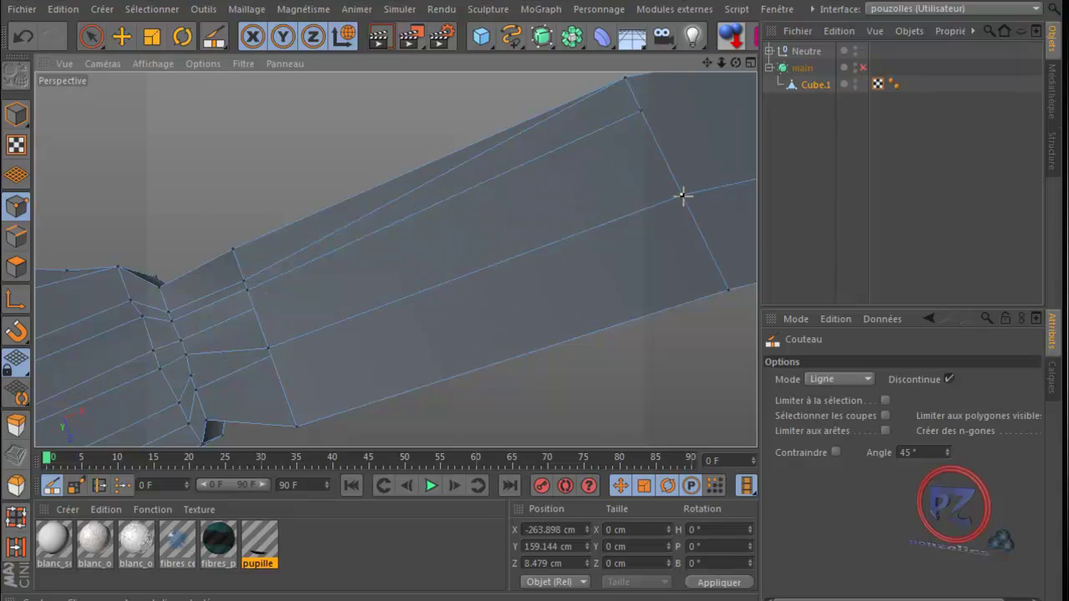
click(251, 310)
key(Escape)
- Cut the narrower underside forearm polygon from its elbow-end middle point to the wrist edge beside the middle
click(681, 196)
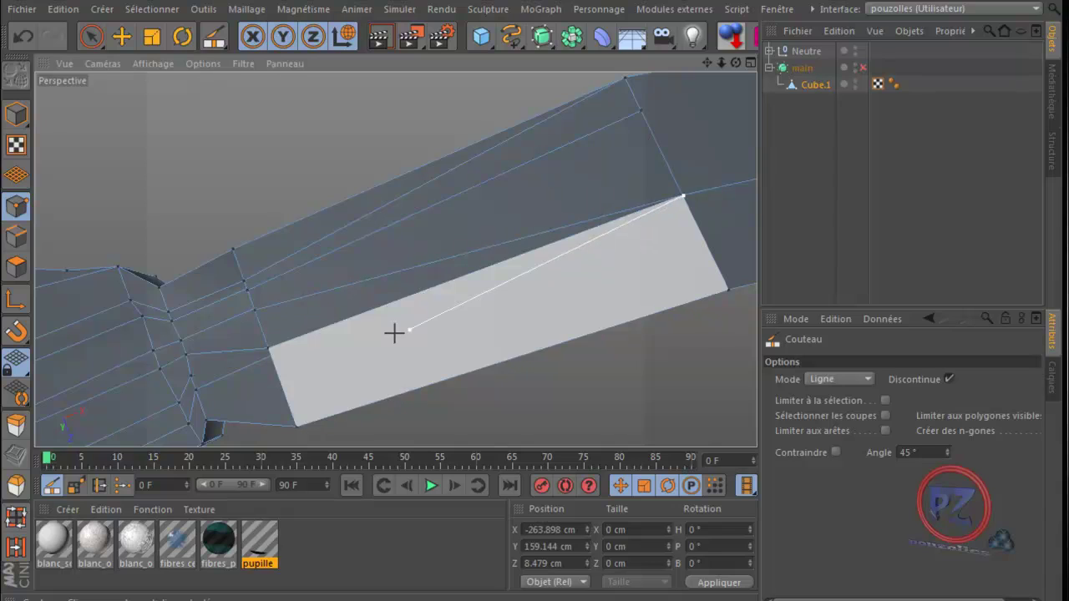
click(273, 354)
key(Escape)
- Weld the hand's open underside wrist point just beside the middle onto the neighbouring point of the forearm's wrist edge
alt+drag(532, 373, 536, 377)
drag(613, 182, 415, 406)
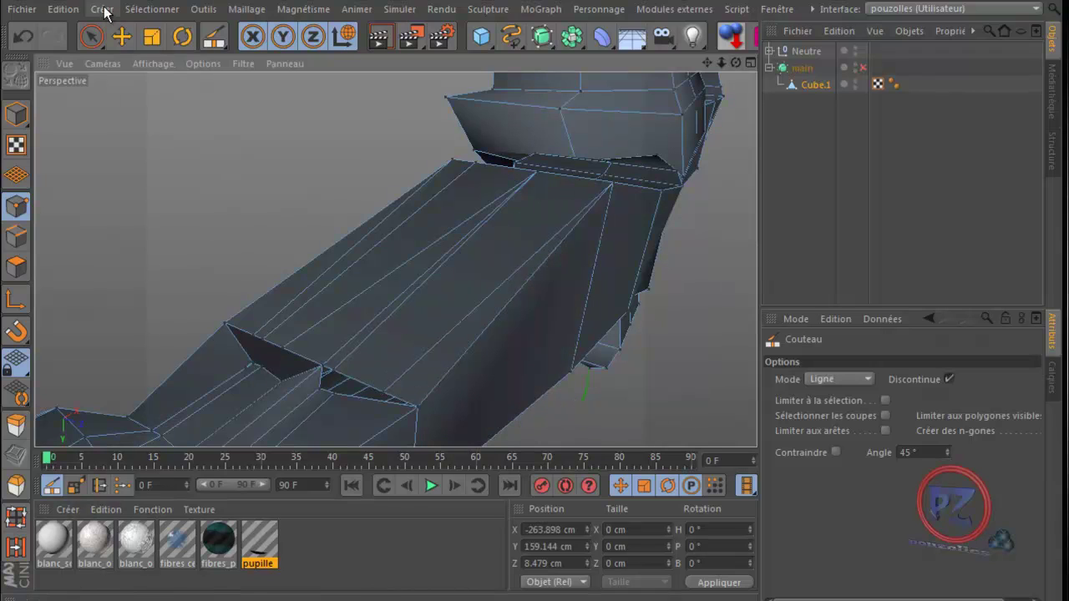
click(121, 36)
click(318, 400)
drag(321, 391, 333, 377)
shift+click(343, 376)
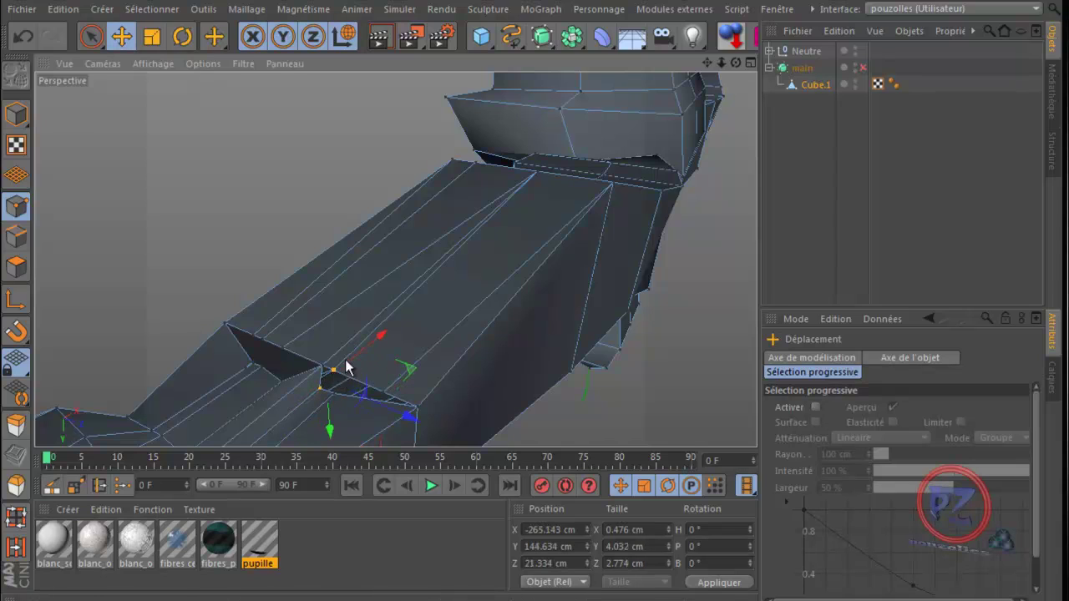
click(119, 486)
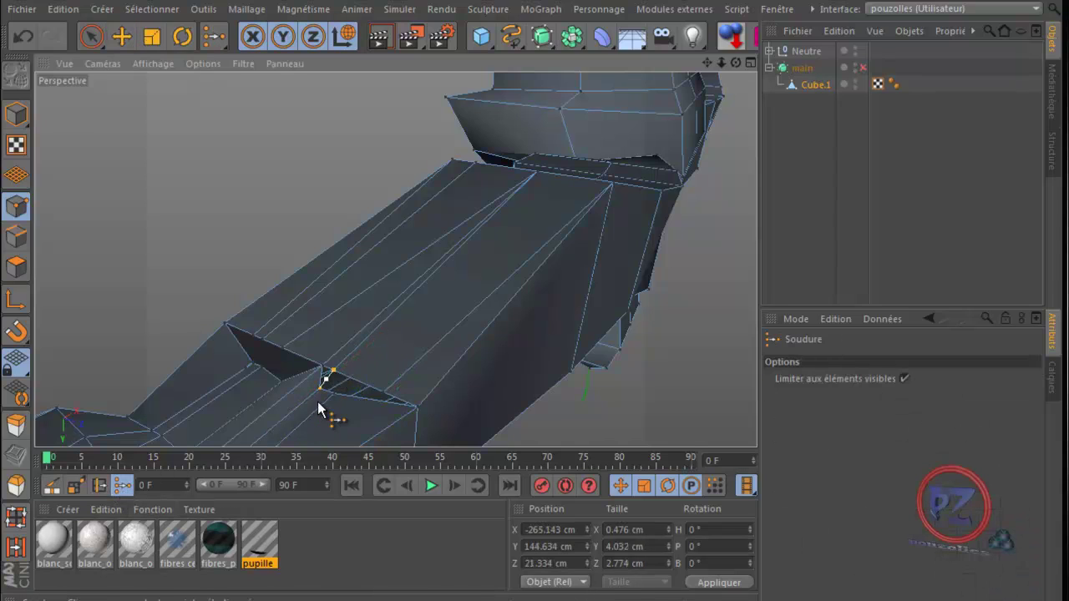
click(334, 371)
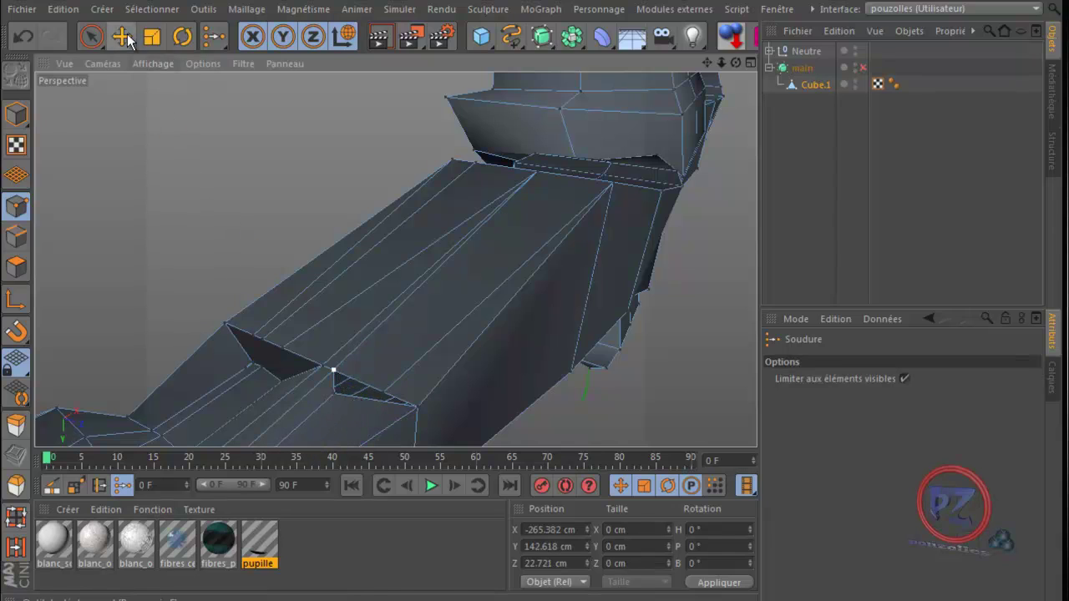
- Weld the remaining open underside hand point opposite the thumb side onto the matching forearm wrist point near the outer corner
click(129, 43)
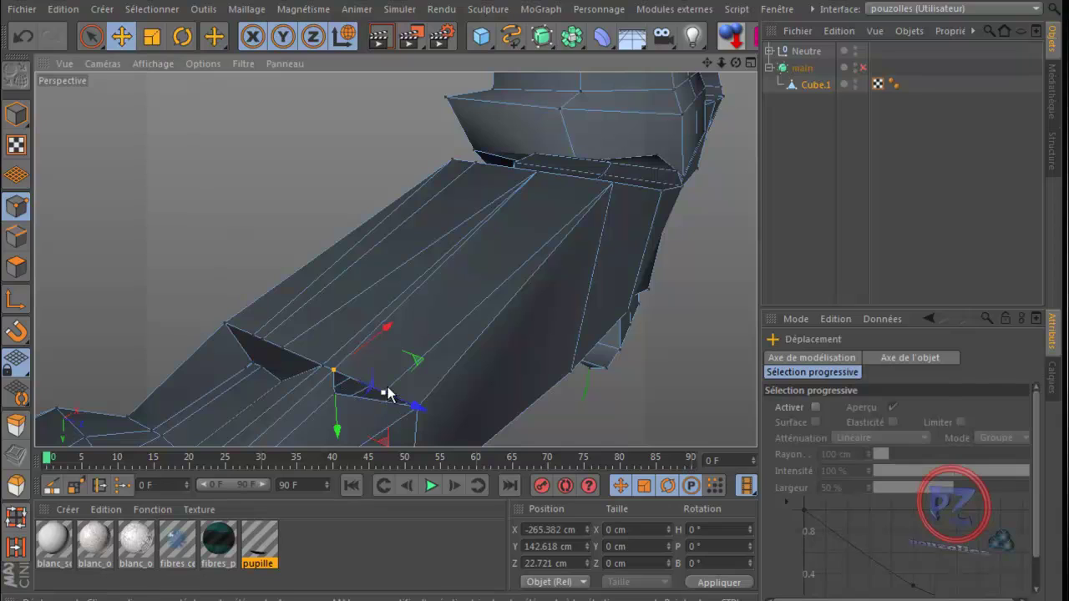
drag(390, 395, 341, 403)
shift+click(335, 394)
key(m)
key(q)
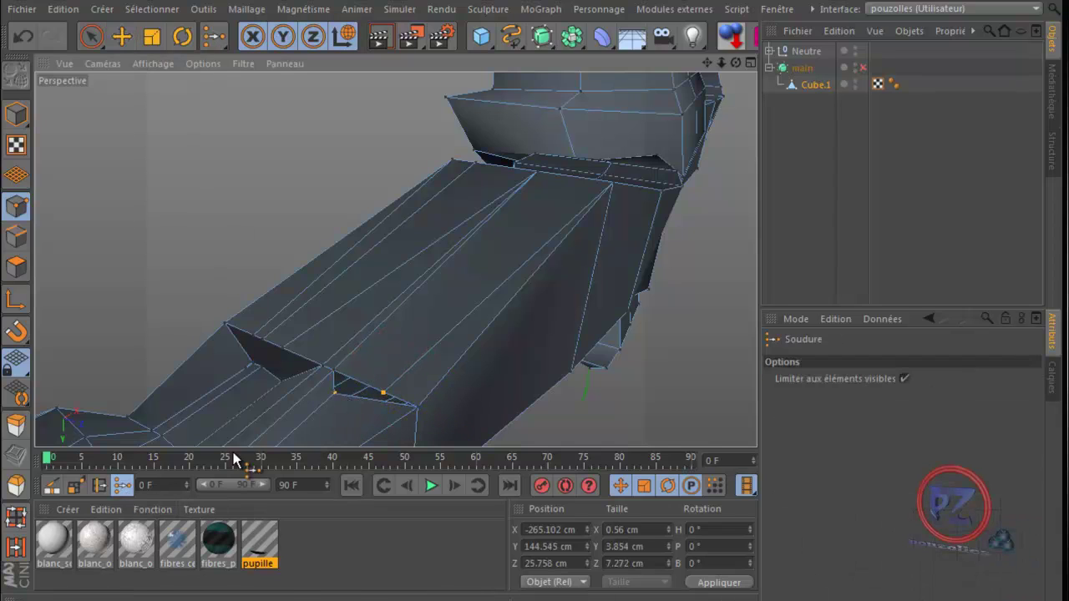
click(382, 393)
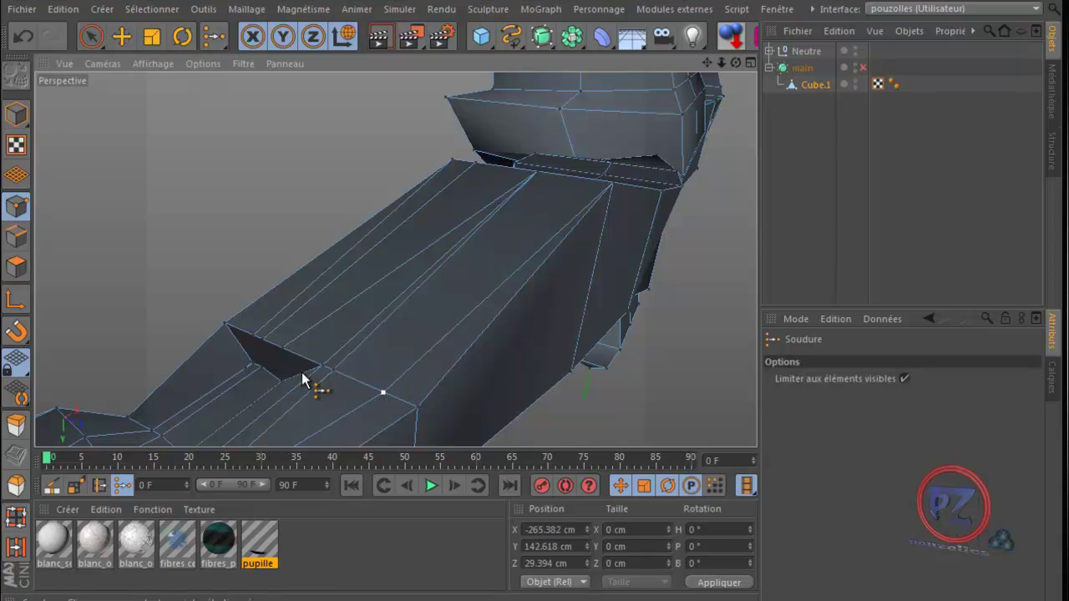
- Weld the two almost coincident points at the thumb-side end of the hand's underside wrist edge into one
click(121, 37)
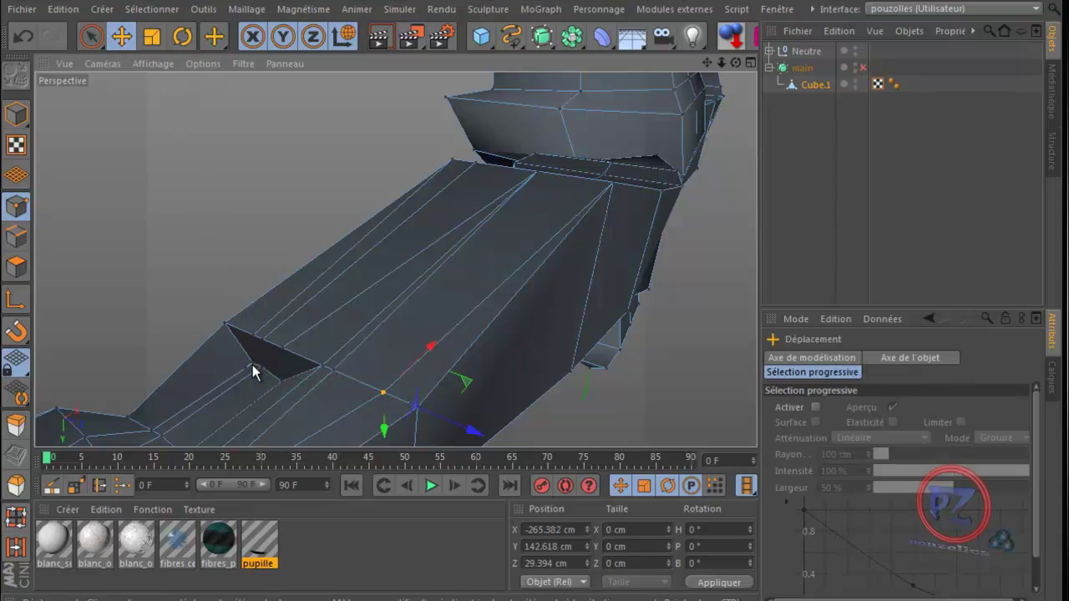
click(286, 430)
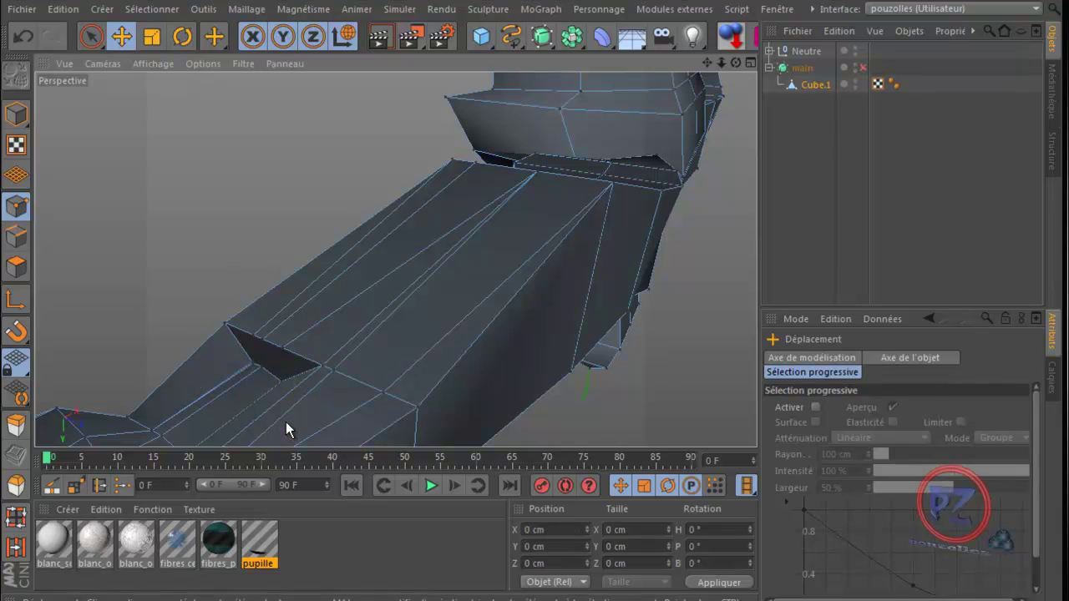
click(251, 365)
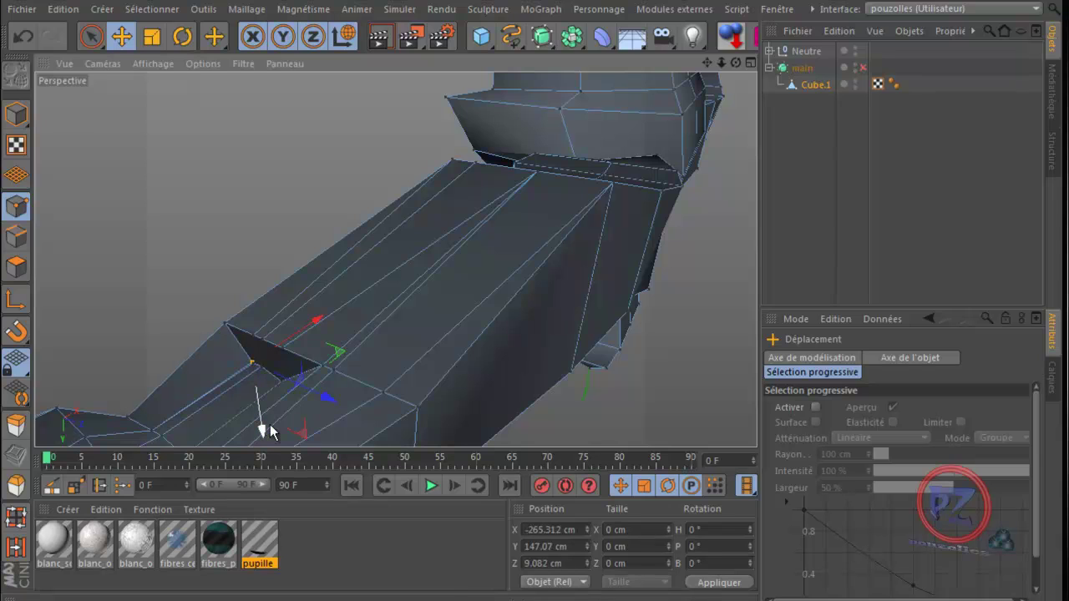
click(269, 424)
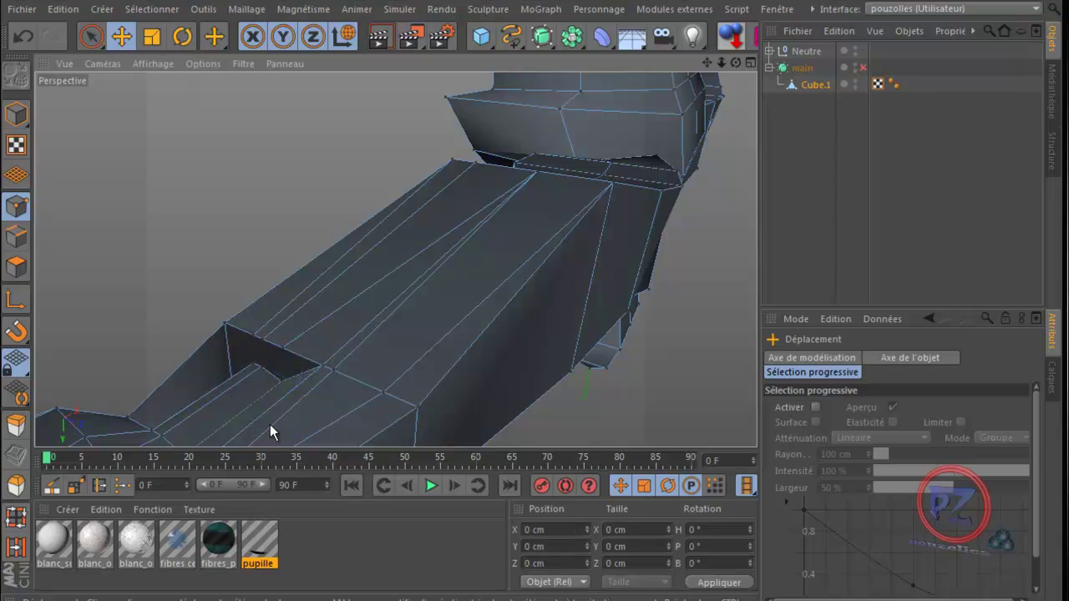
click(27, 35)
drag(738, 62, 530, 375)
key(g)
key(g)
key(g)
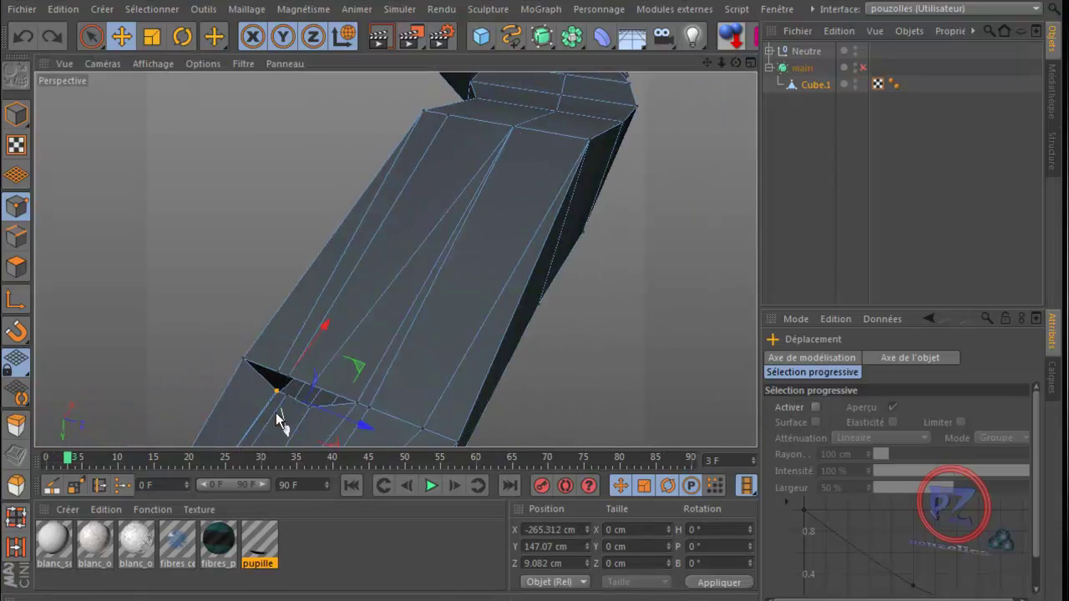
scroll(262, 410, up, 5)
scroll(289, 410, up, 6)
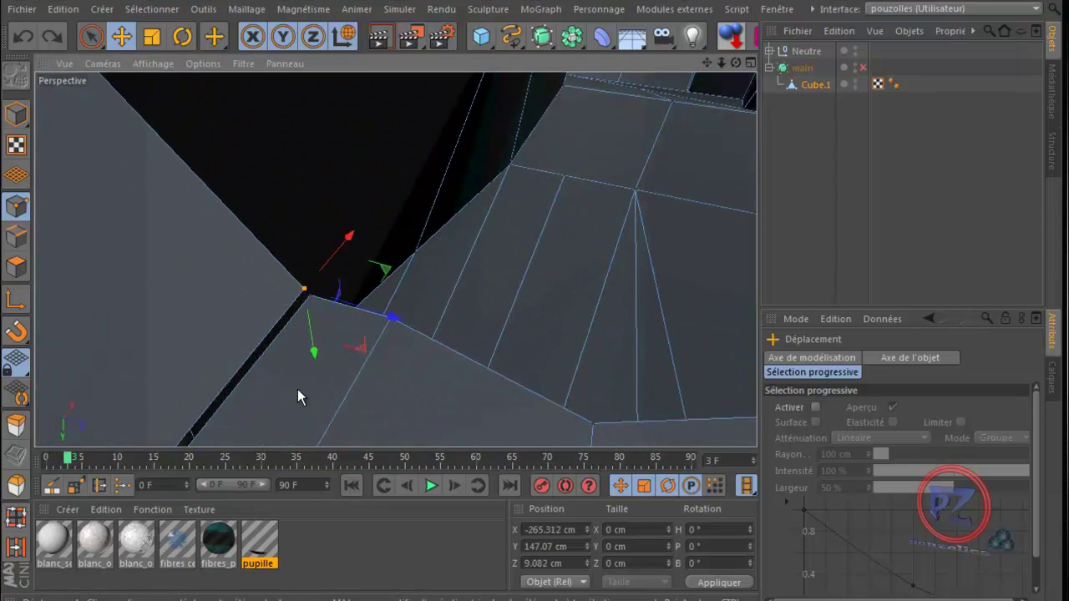
shift+click(310, 298)
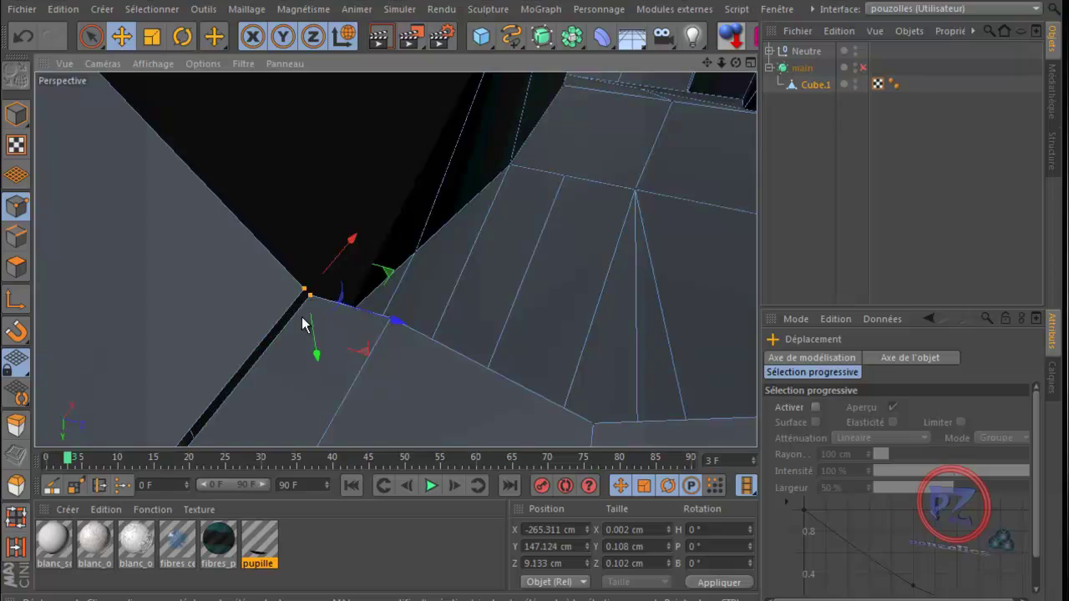
click(121, 486)
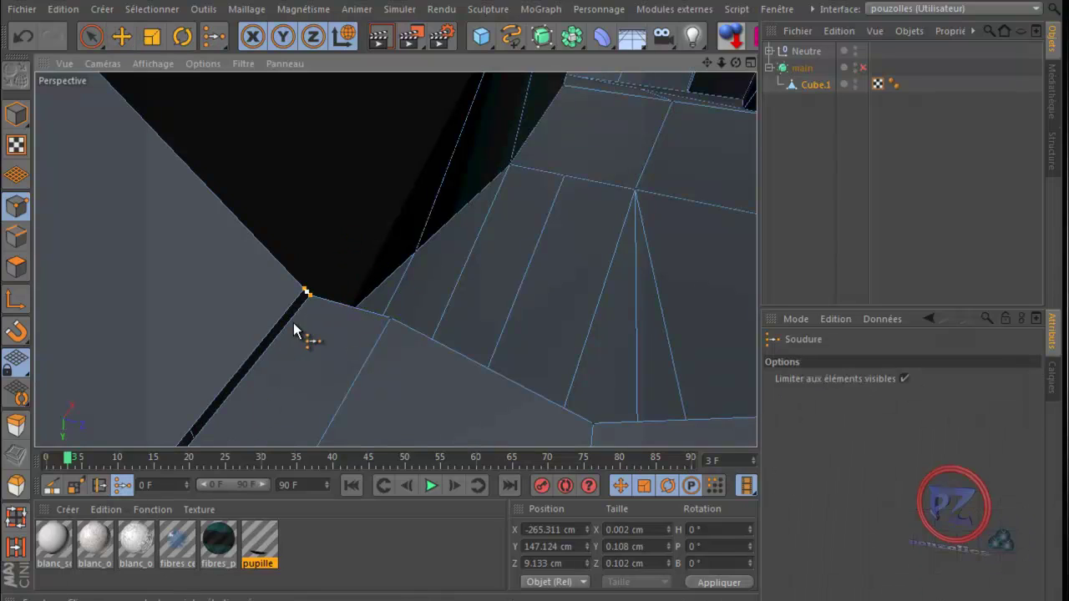
click(309, 297)
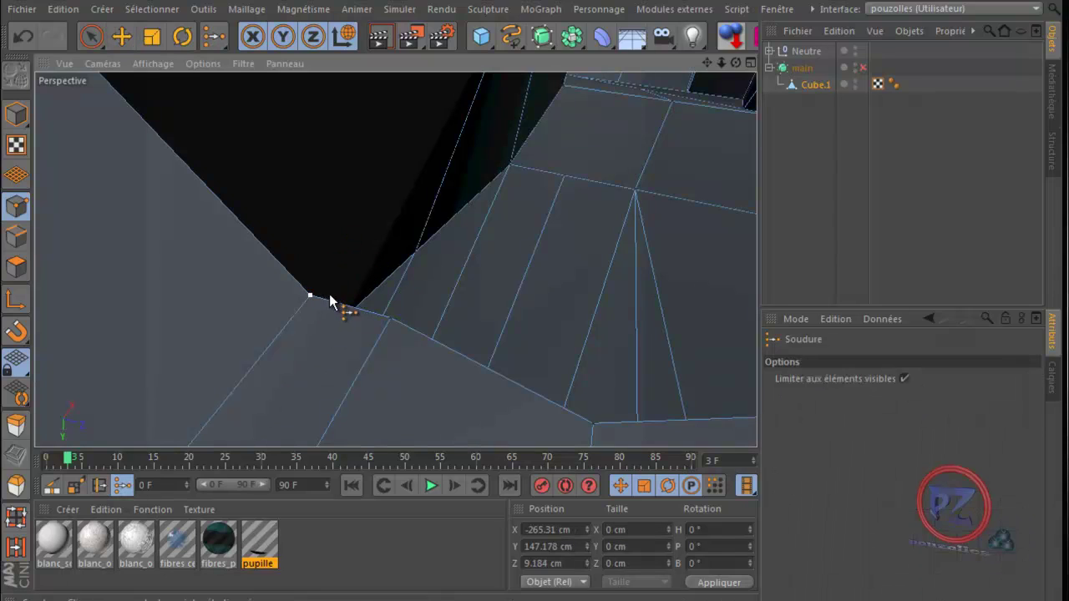
- Weld that merged thumb-side point onto the first point of the forearm's underside wrist edge from the thumb-side corner
scroll(532, 376, up, 5)
scroll(531, 376, down, 4)
scroll(597, 172, down, 1)
scroll(593, 182, down, 1)
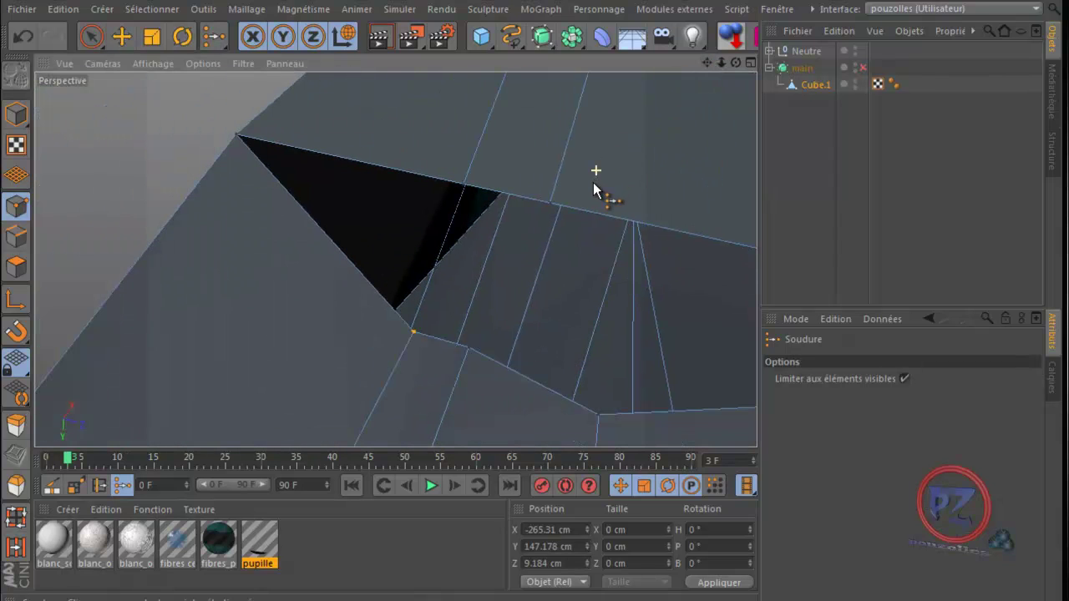
click(121, 36)
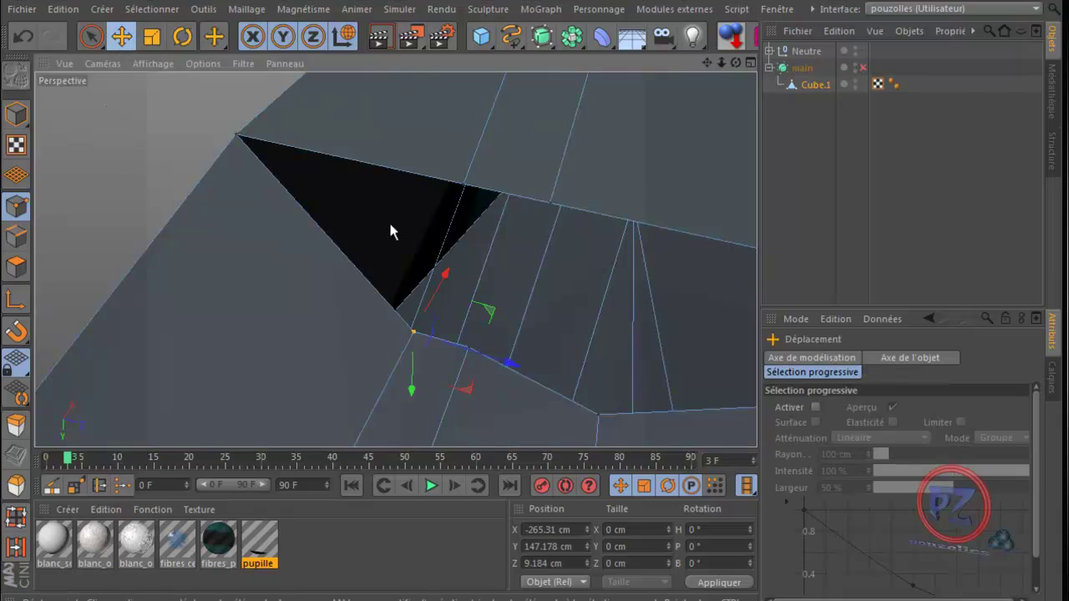
click(464, 186)
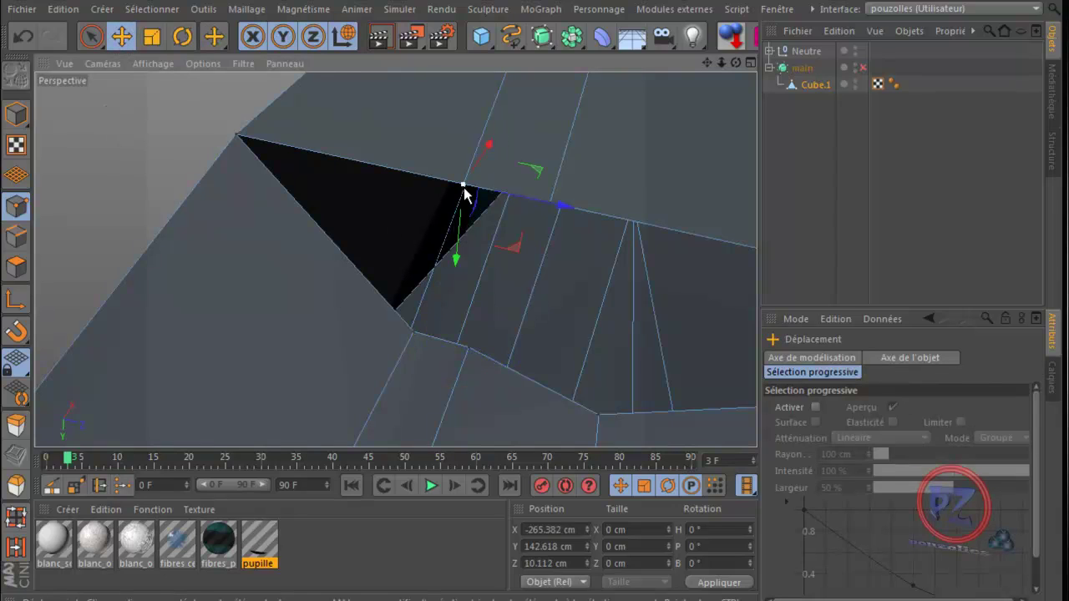
shift+click(413, 332)
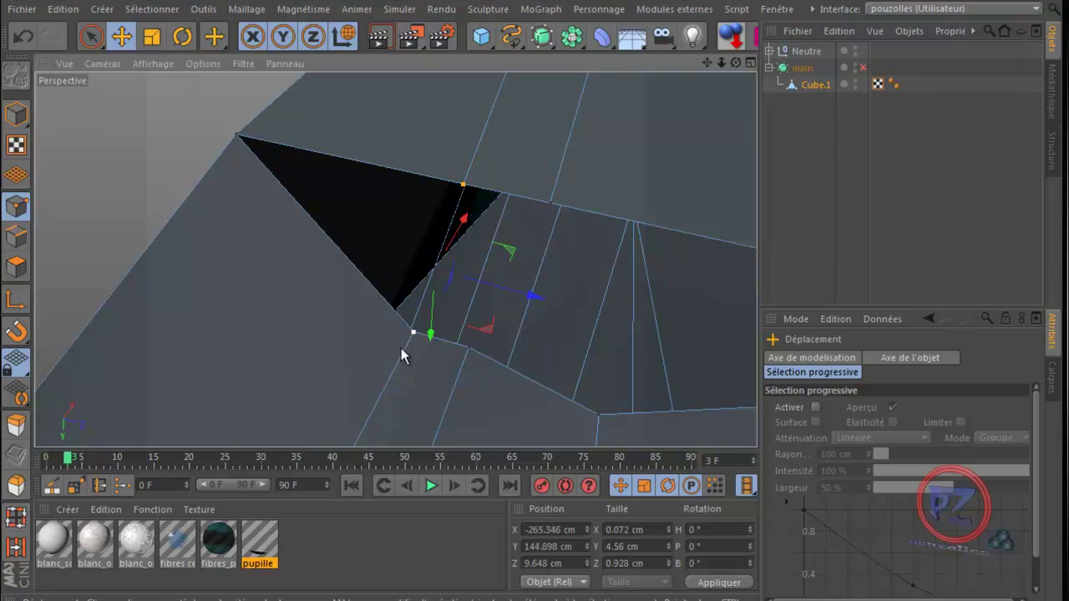
key(m)
key(q)
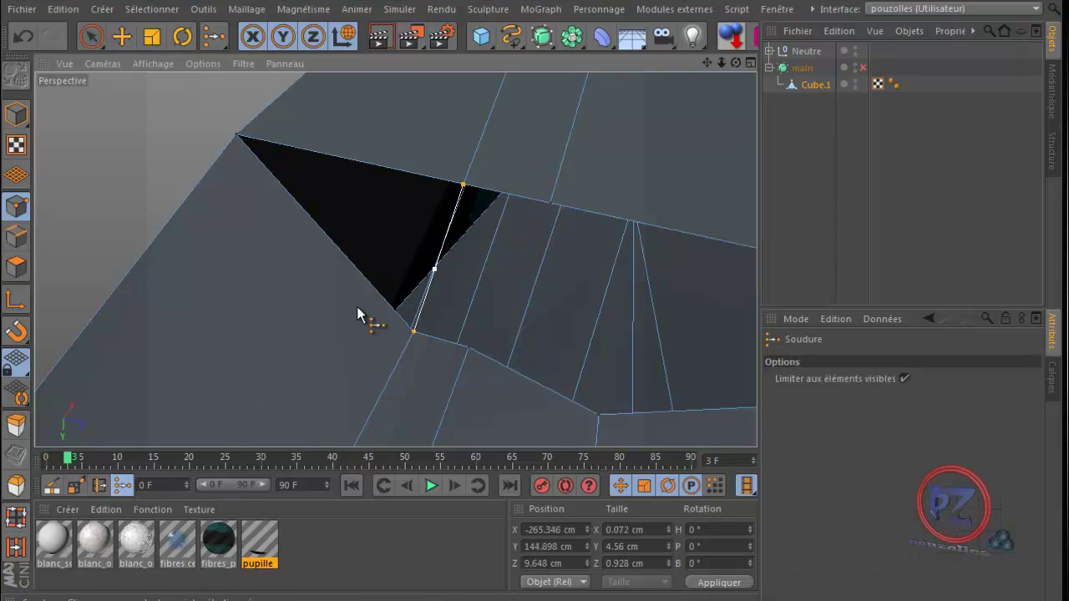
click(464, 187)
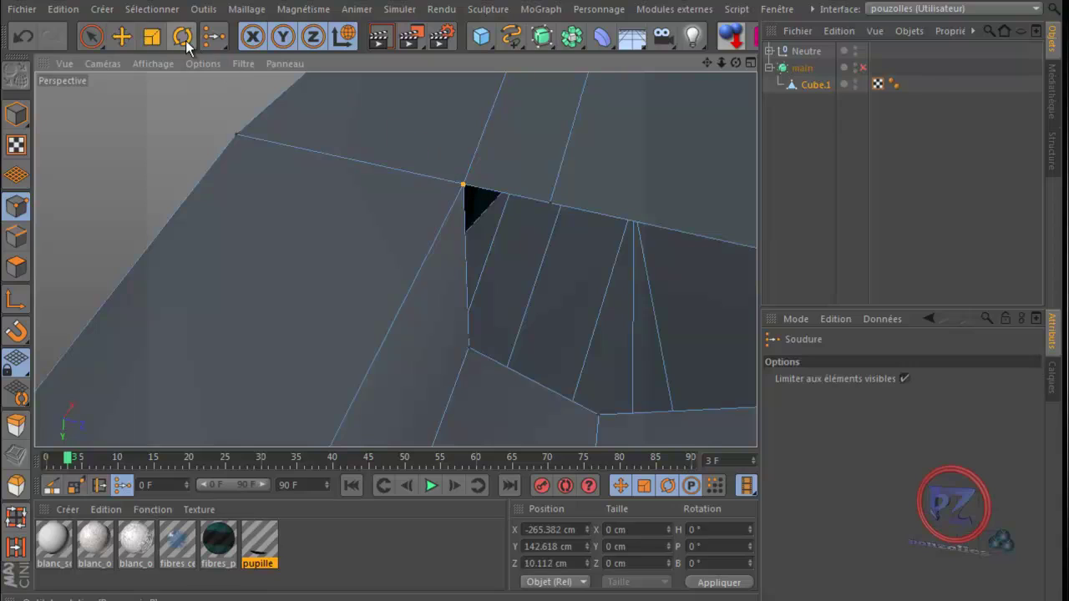
- Weld the next open hand point onto the second cut point along the forearm's underside wrist edge
key(e)
click(550, 204)
shift+click(469, 348)
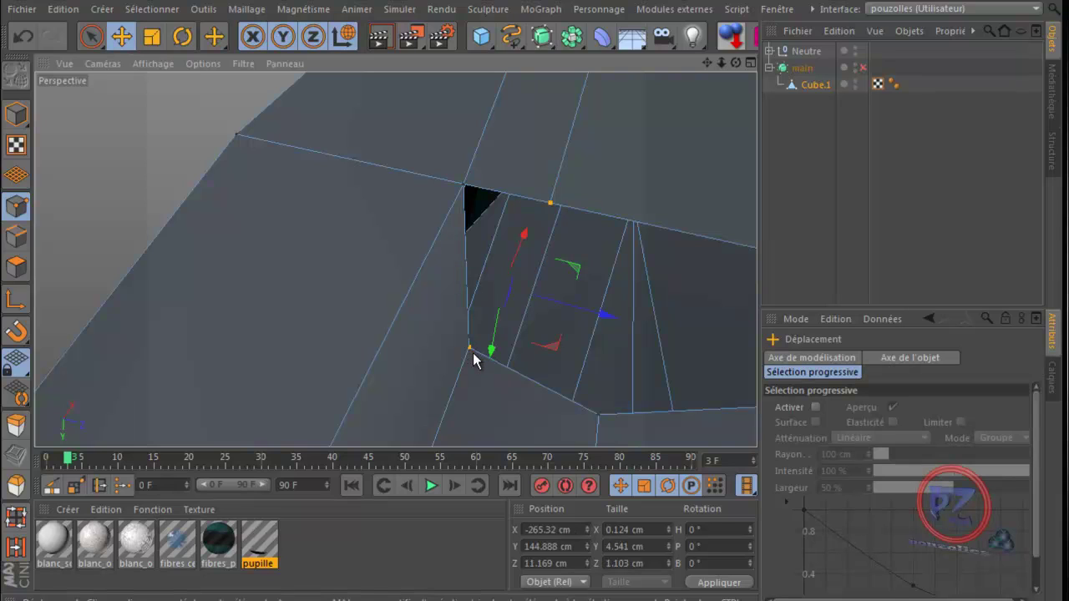
ctrl+click(470, 349)
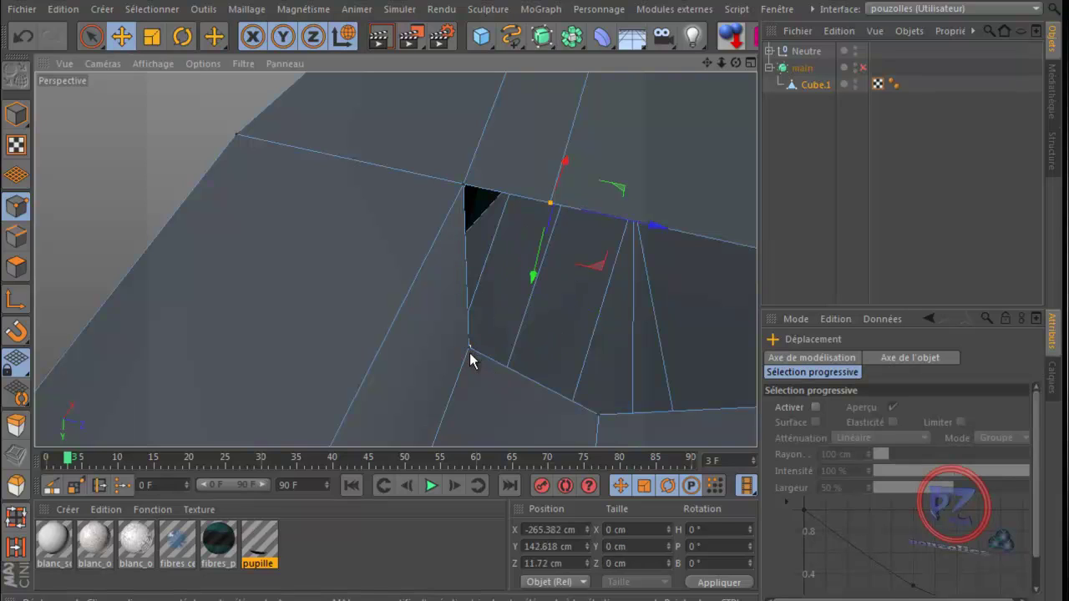
drag(736, 64, 534, 380)
shift+click(486, 364)
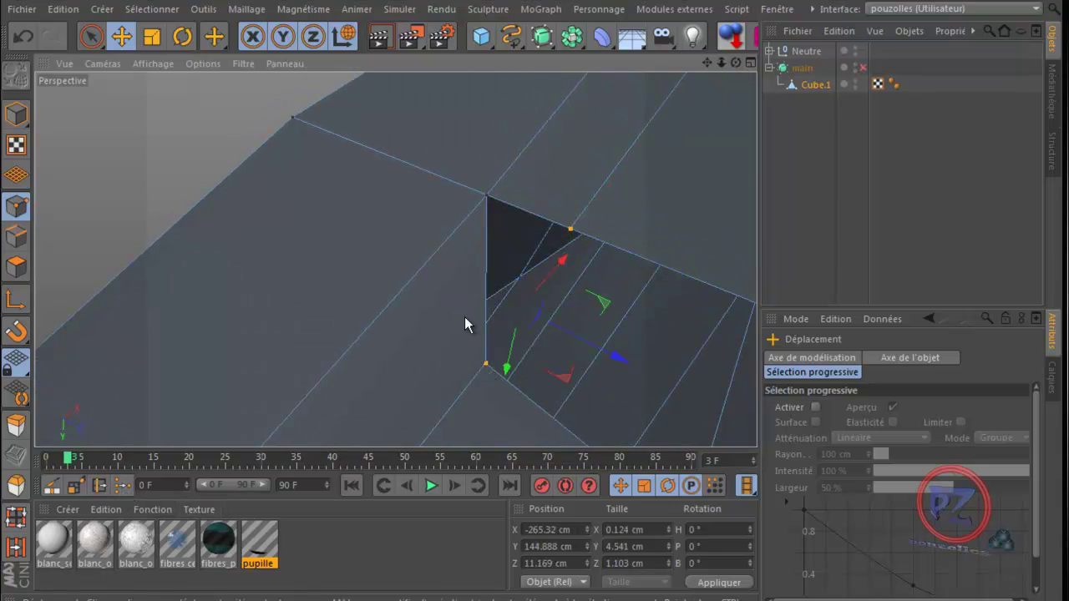
click(123, 486)
click(572, 237)
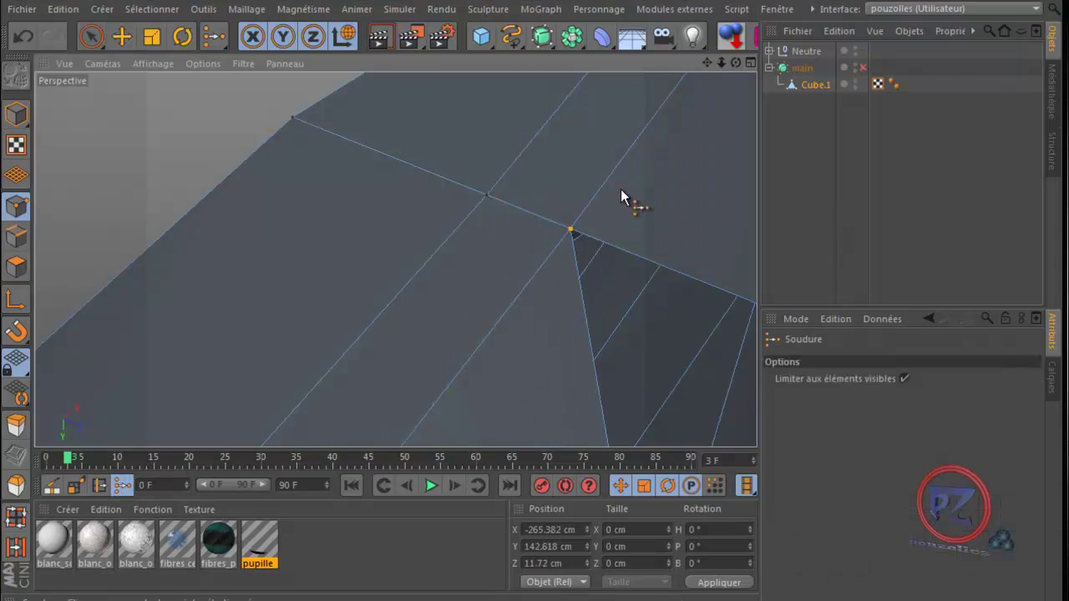
- Weld the last open underside hand point onto the third cut point of the forearm's wrist edge, closing the gap
drag(706, 62, 527, 370)
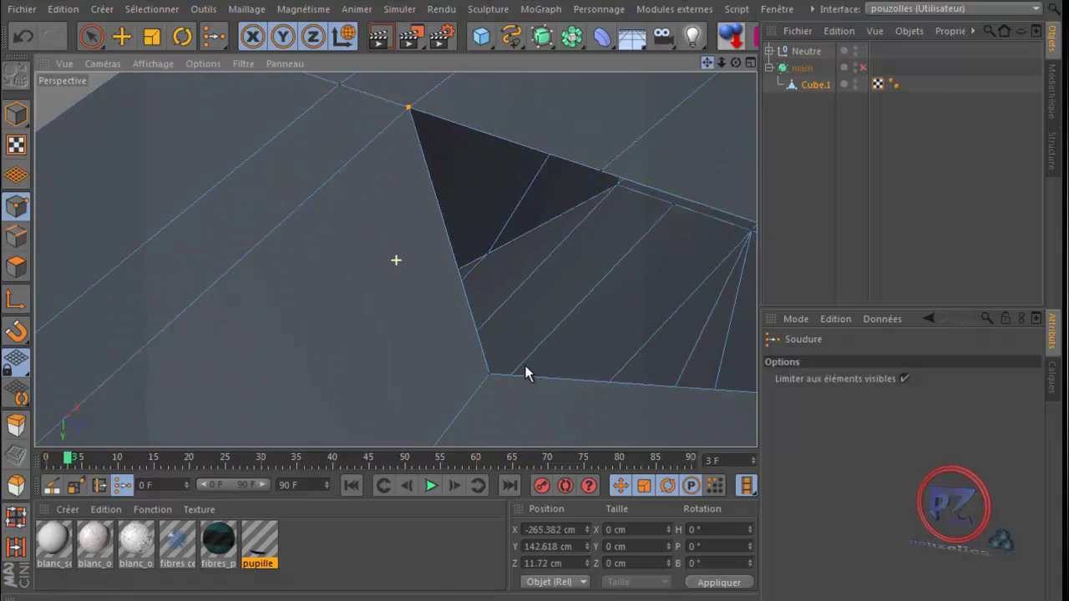
click(122, 36)
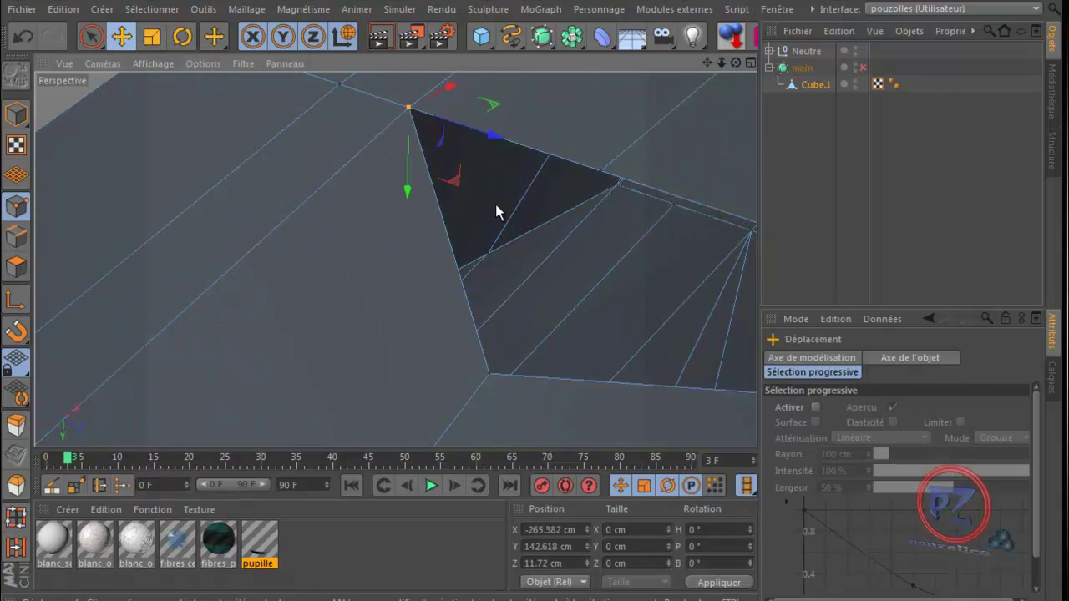
click(601, 170)
shift+click(489, 374)
click(122, 485)
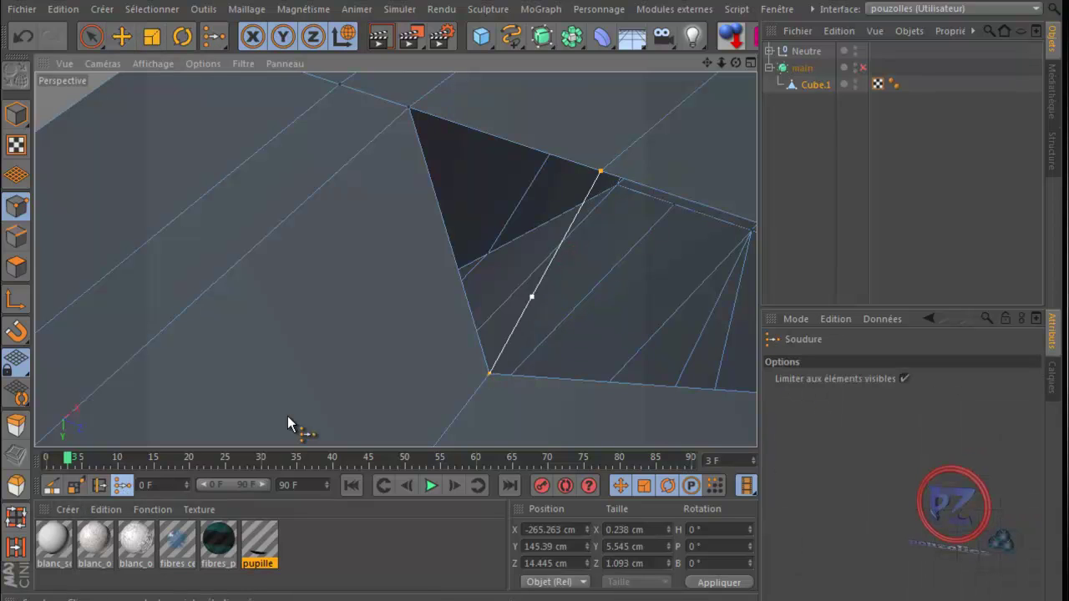
click(601, 172)
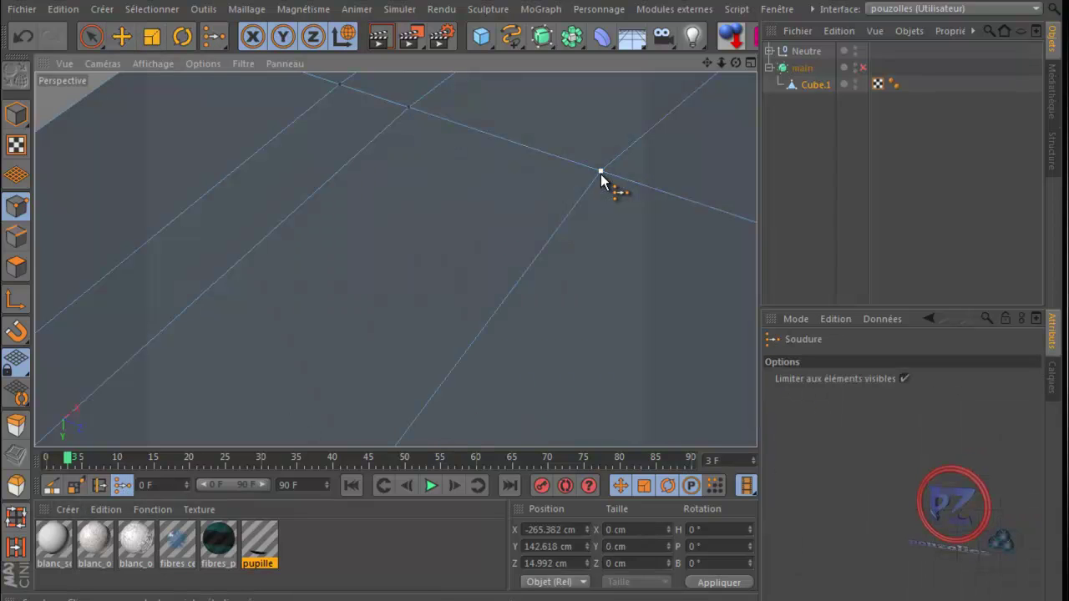
- Examine the wrist junction and the whole arm from several angles for remaining gaps
scroll(602, 174, down, 10)
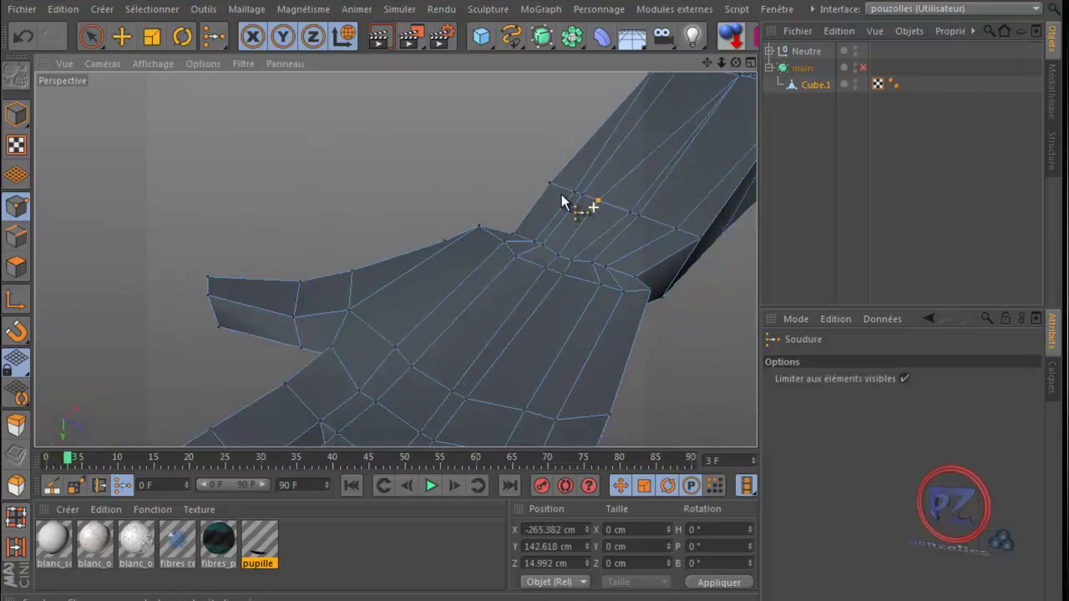
click(122, 36)
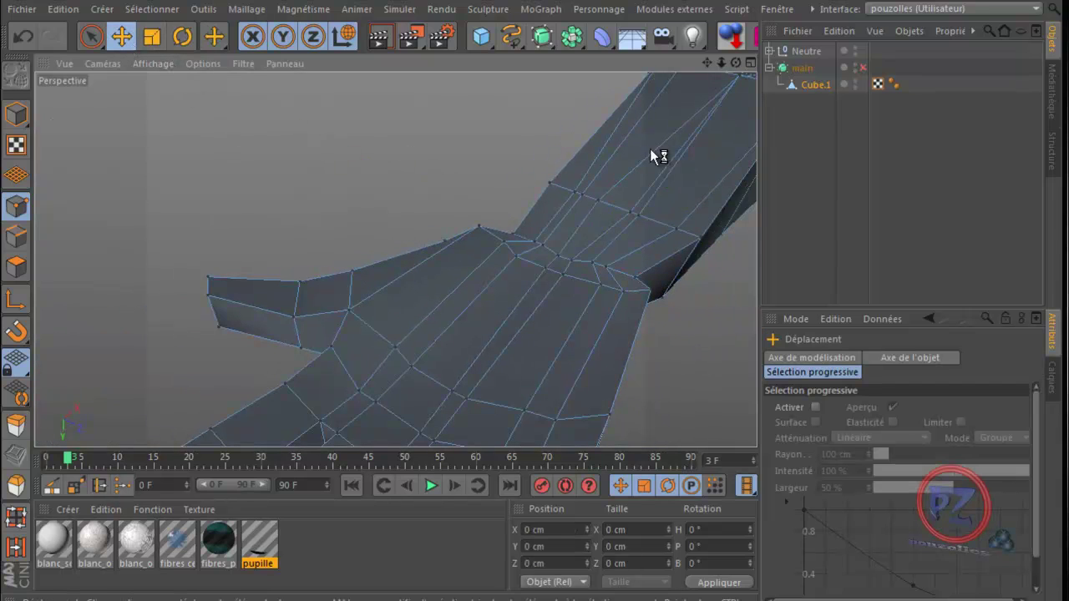
drag(736, 62, 532, 375)
scroll(651, 184, down, 10)
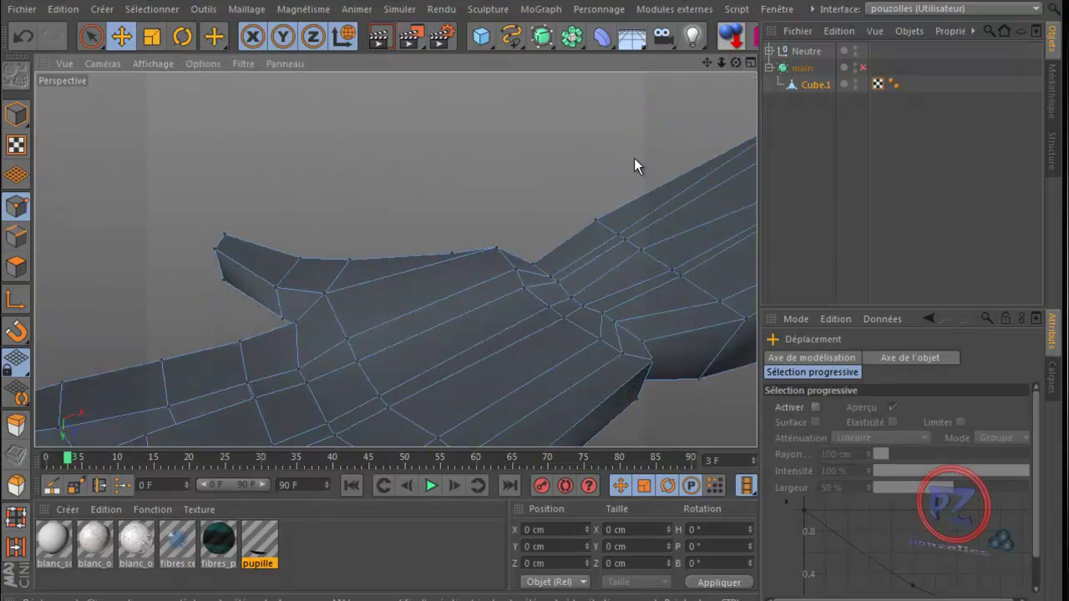
drag(723, 63, 528, 377)
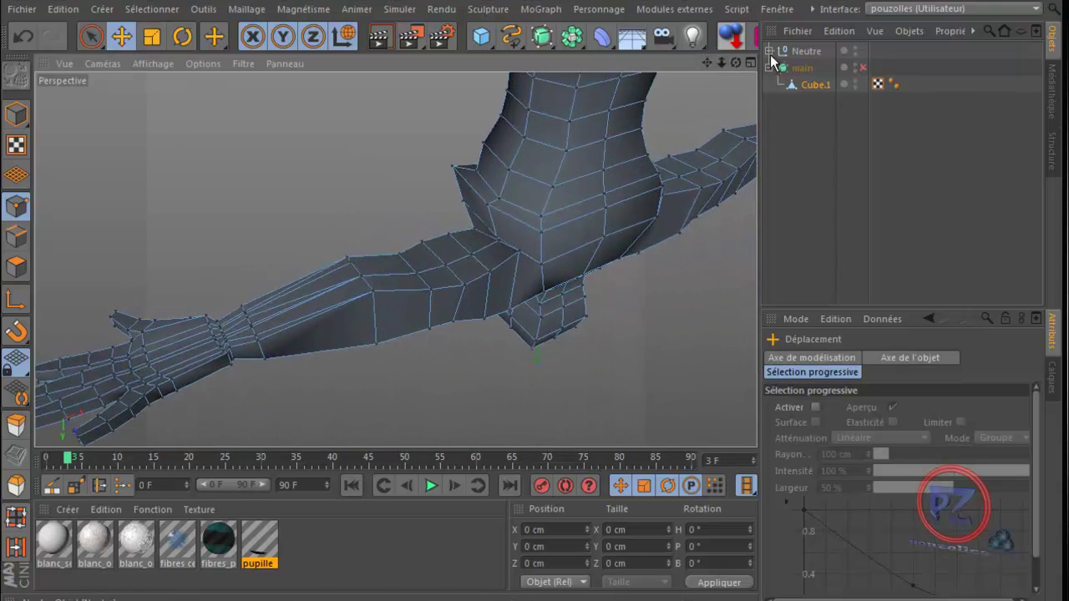
drag(738, 62, 532, 382)
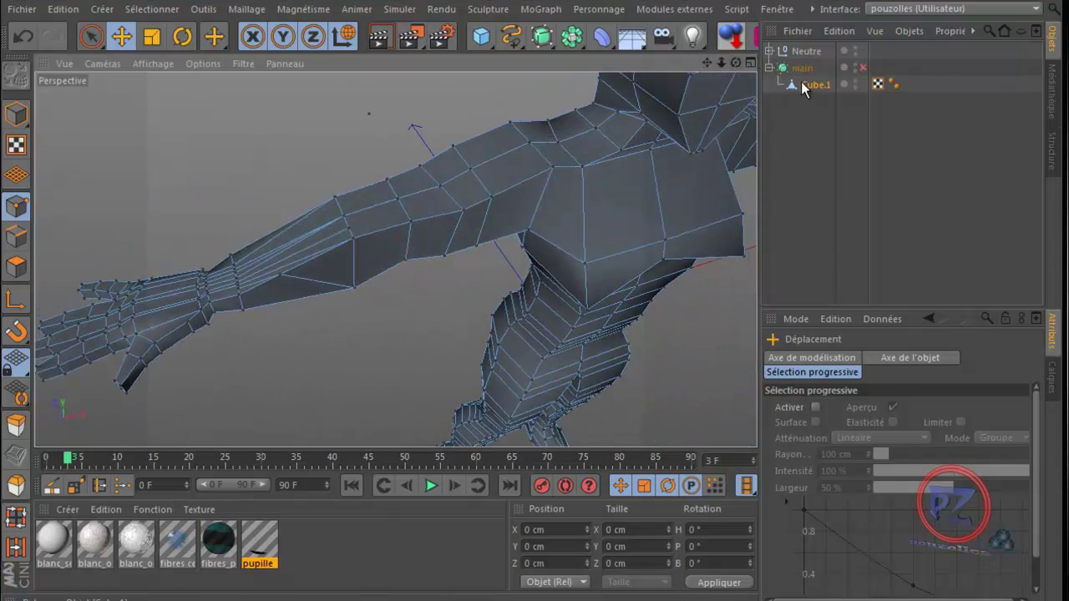
- Enable the main Hyper NURBS object and render the view to check the smoothed arm and wrist
click(864, 68)
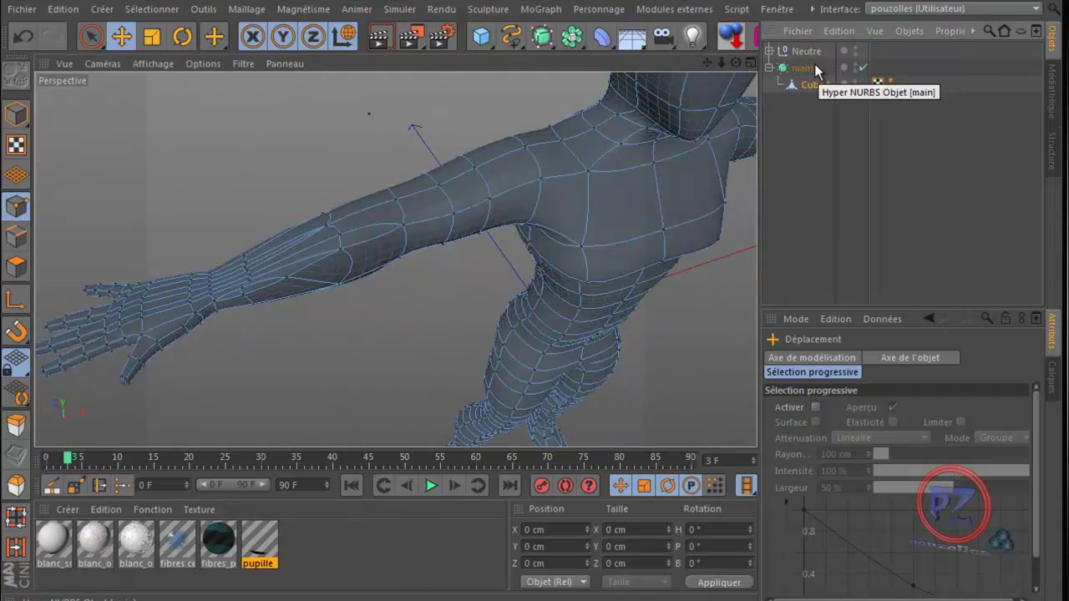
drag(735, 63, 524, 372)
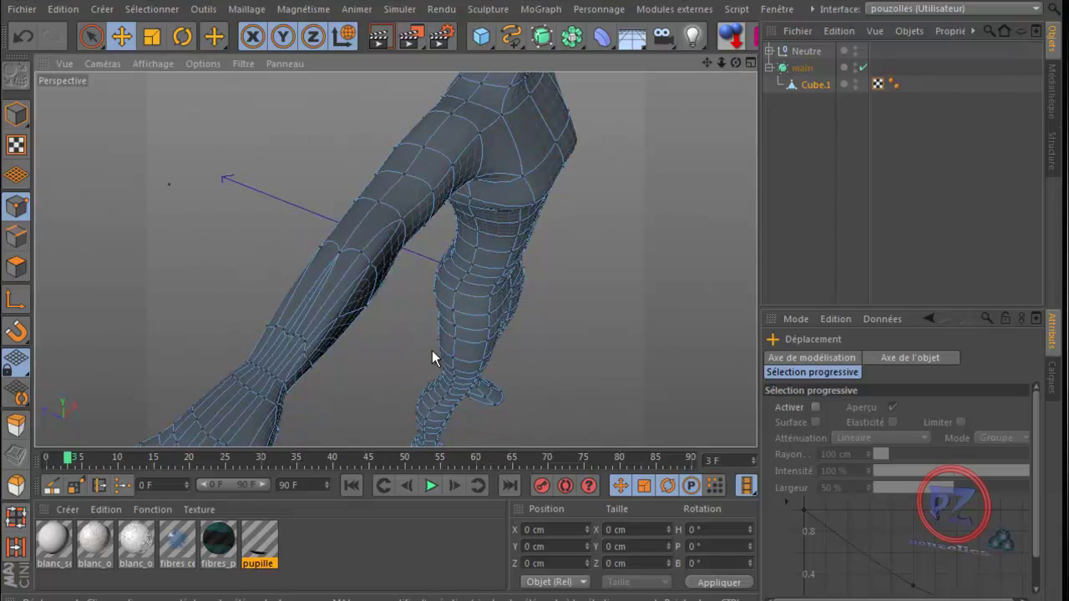
click(379, 38)
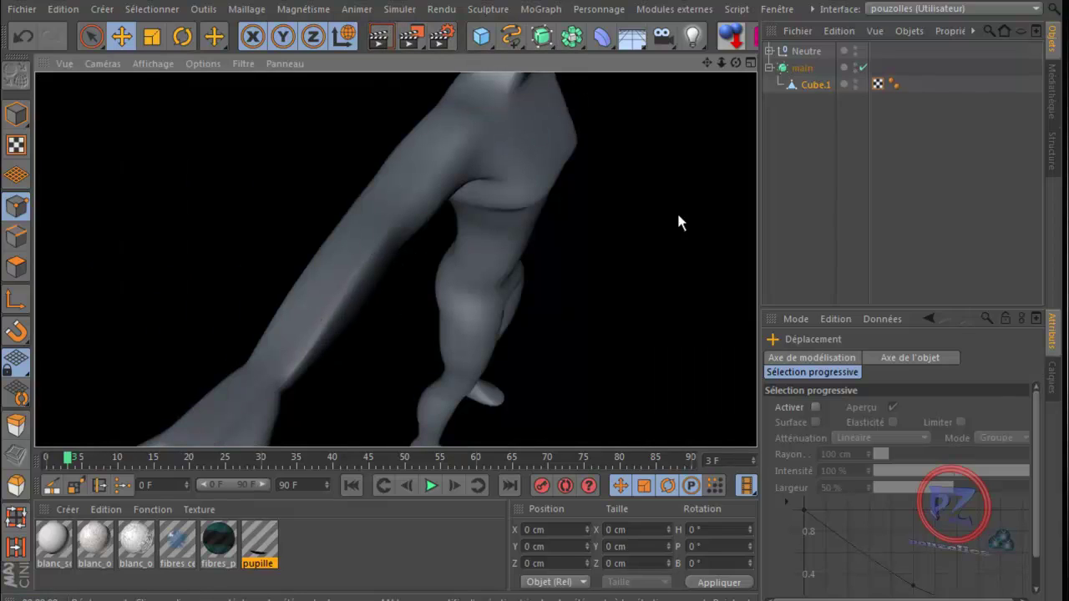
- Add a row of points to Cube.1 across the upper forearm's lengthwise edges, at about 47 to 50% of their length
click(814, 86)
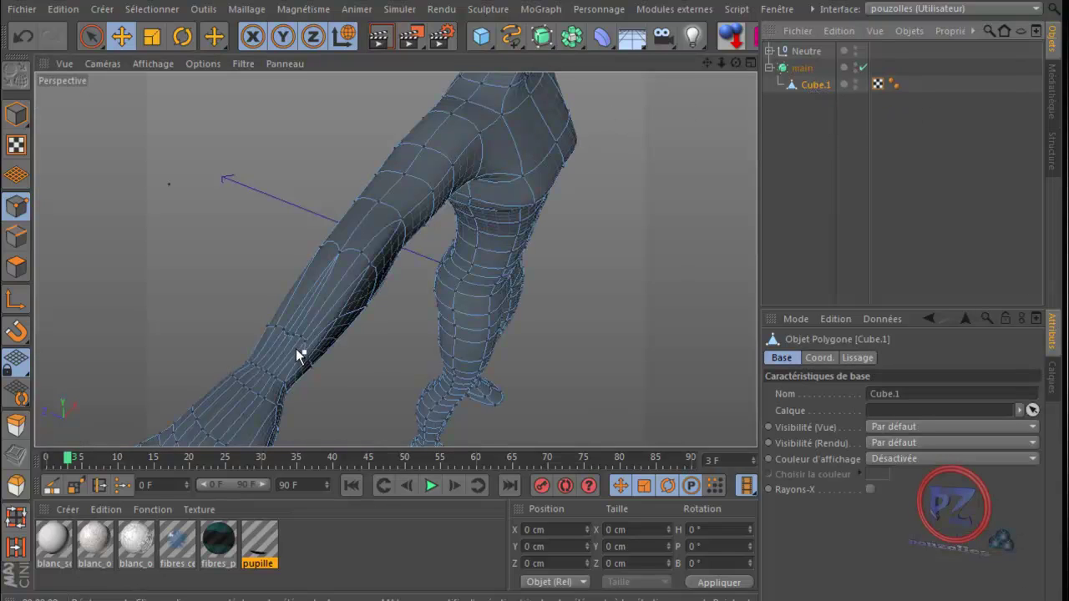
scroll(299, 351, up, 5)
scroll(293, 370, up, 1)
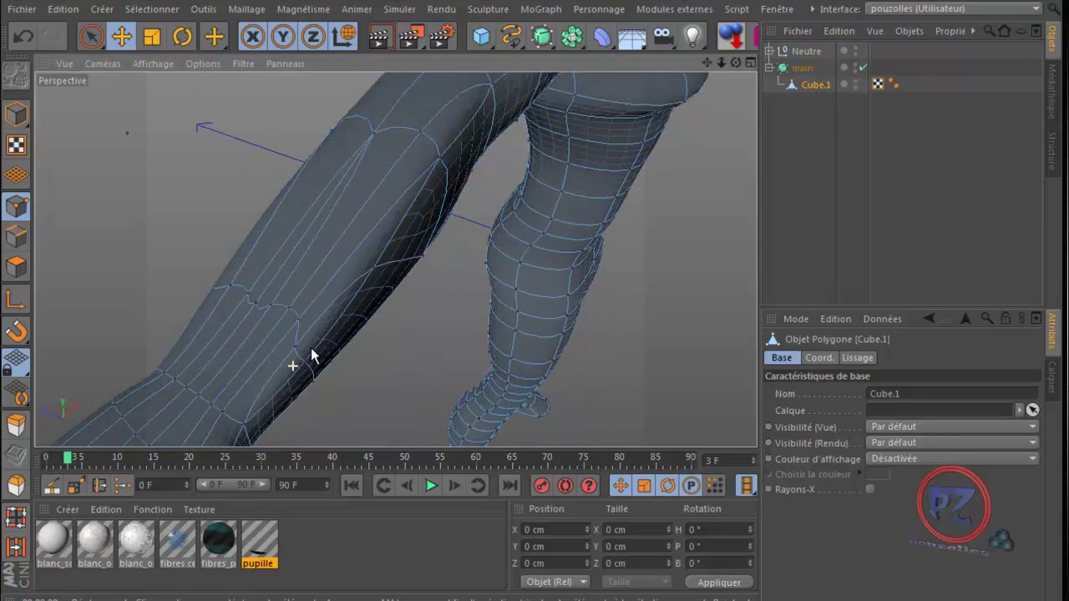
drag(709, 63, 536, 383)
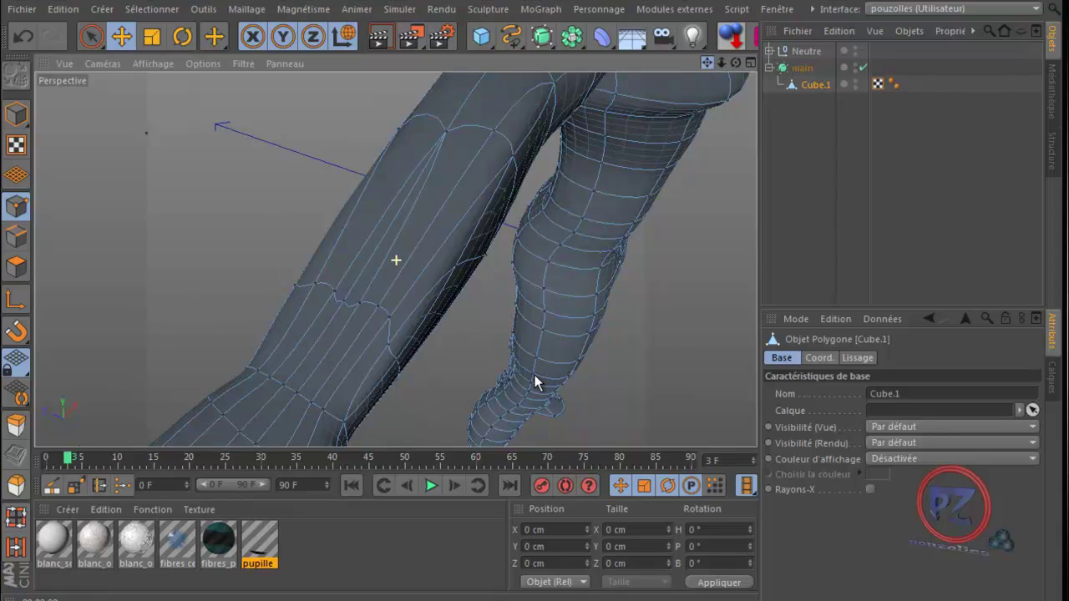
drag(534, 375, 535, 376)
right_click(184, 230)
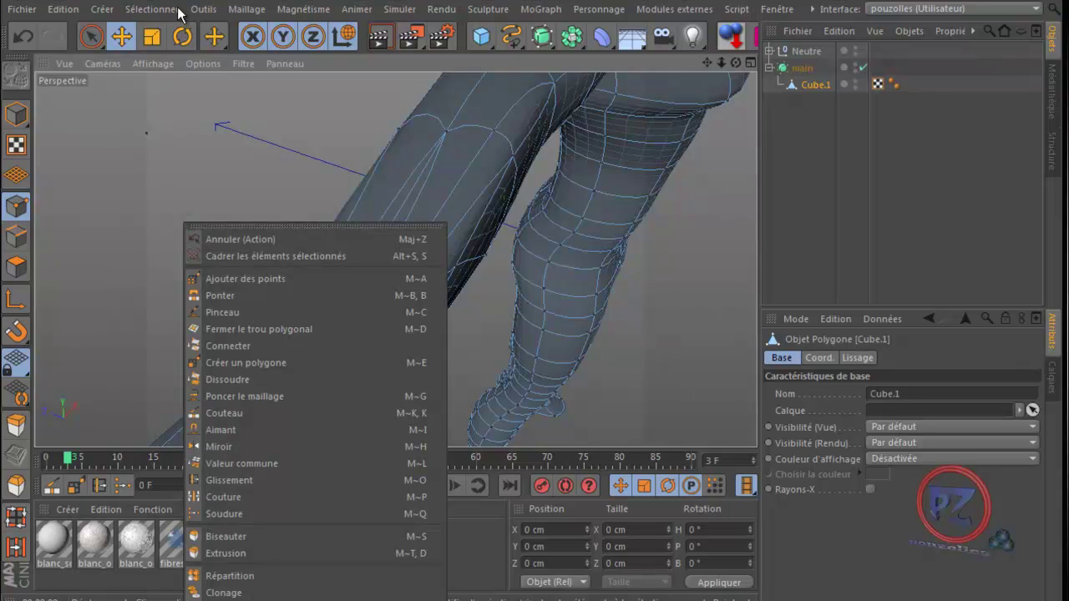
click(247, 12)
click(247, 12)
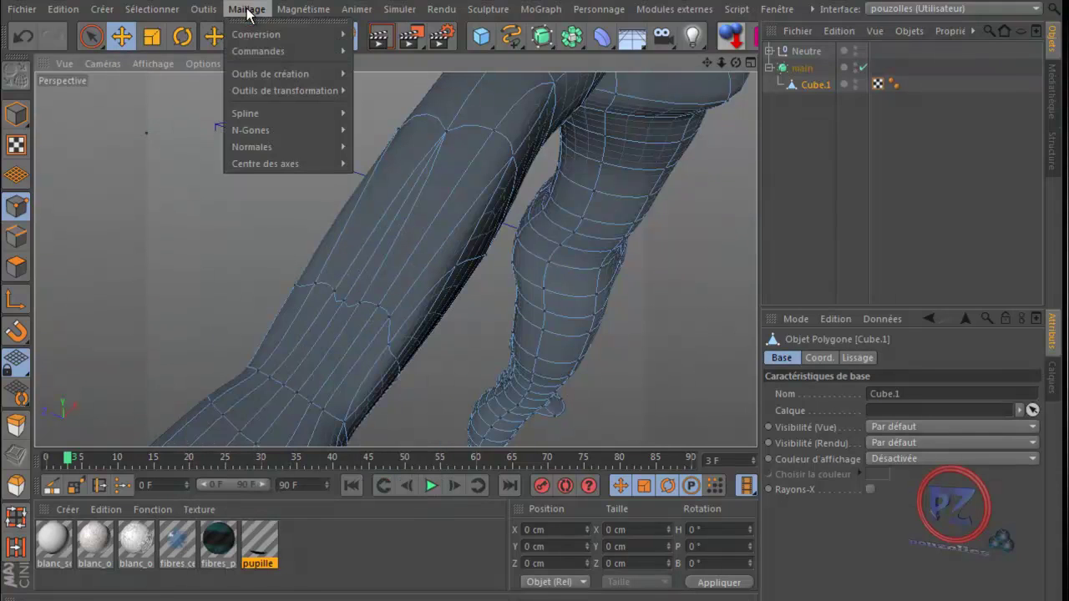
mouse_move(261, 51)
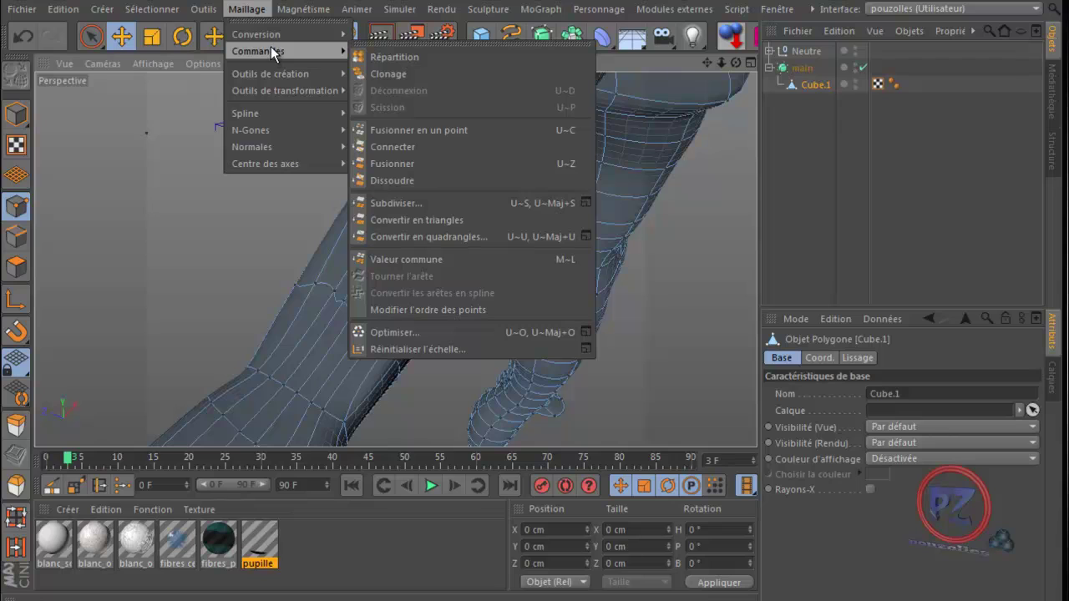
mouse_move(272, 74)
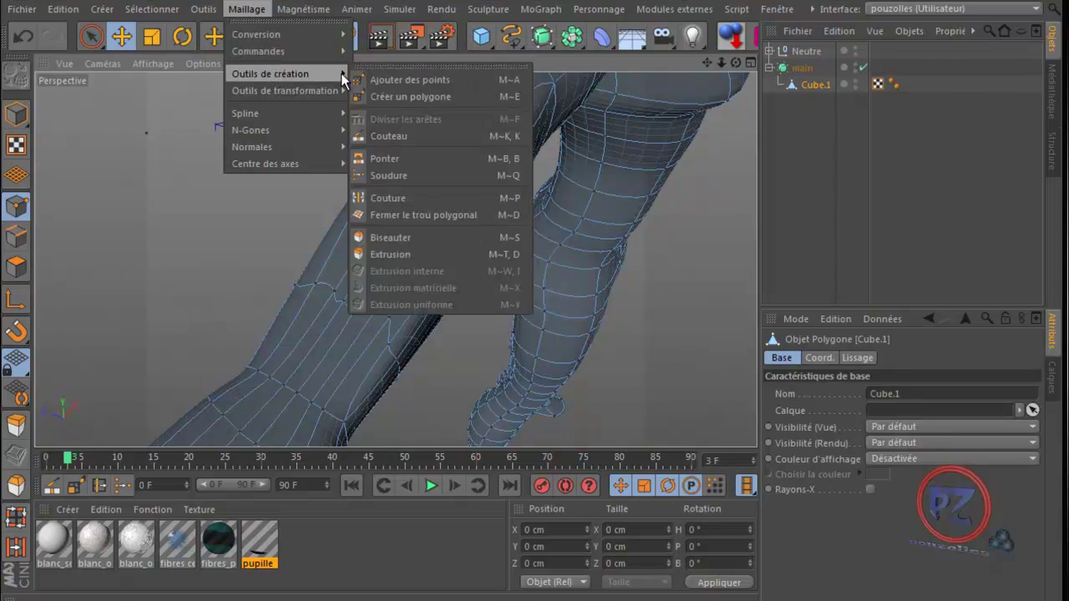
click(393, 80)
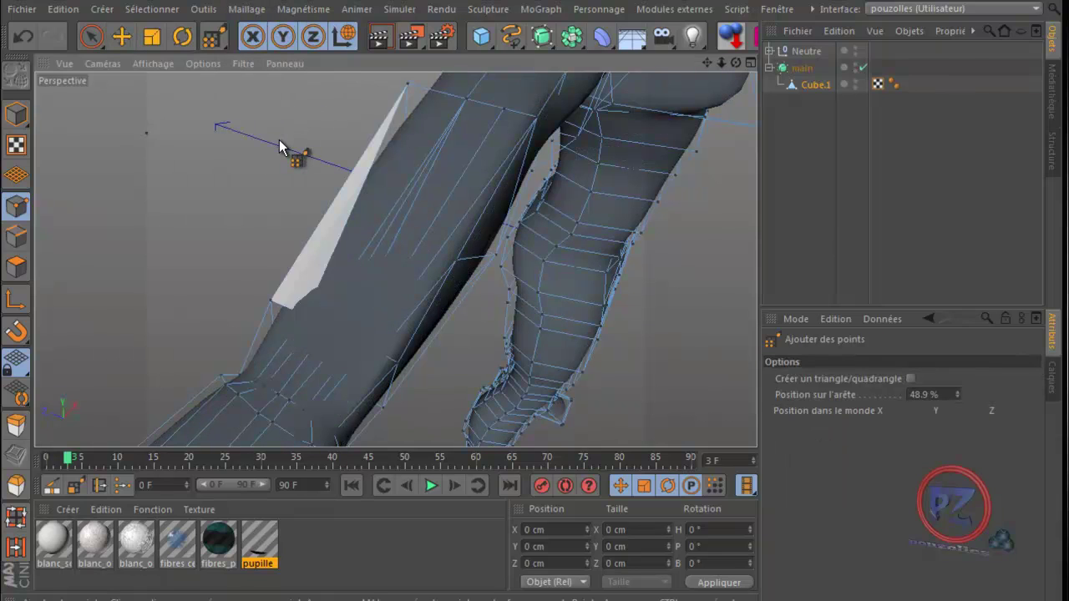
click(366, 180)
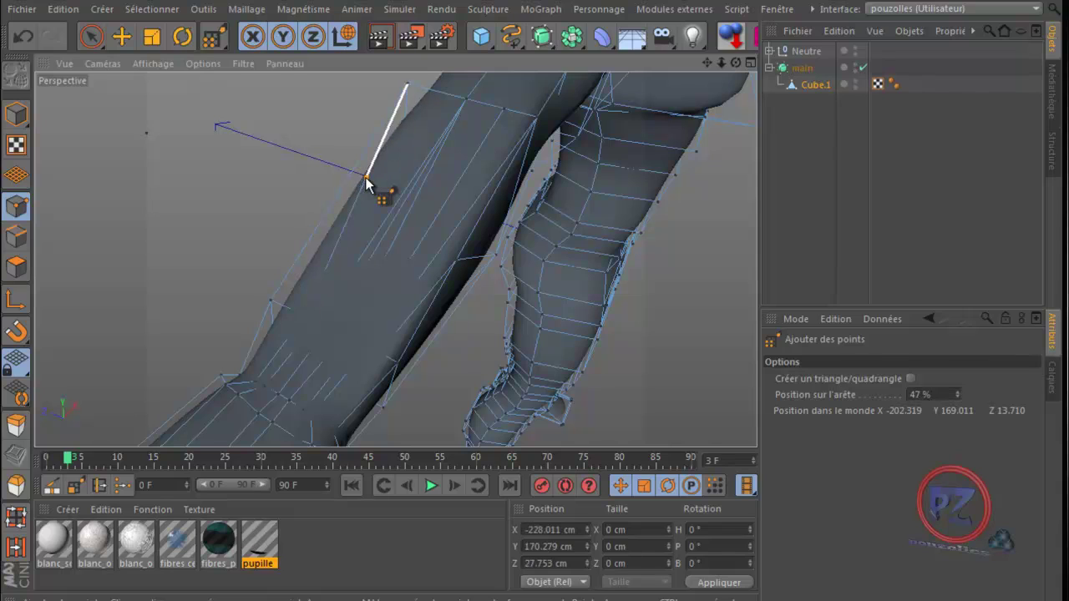
click(410, 195)
click(441, 209)
click(462, 218)
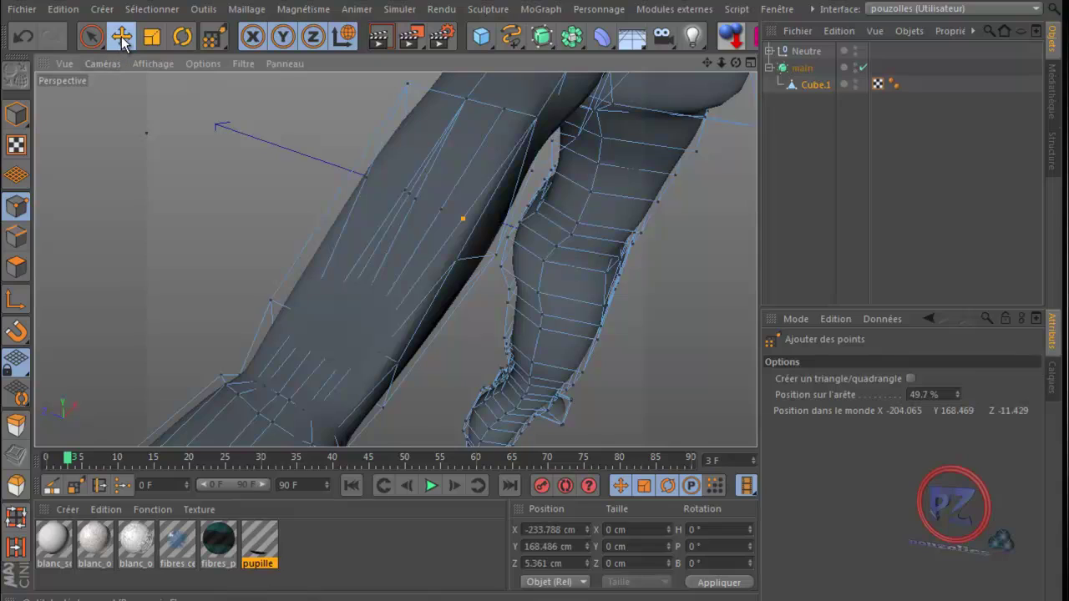
click(122, 37)
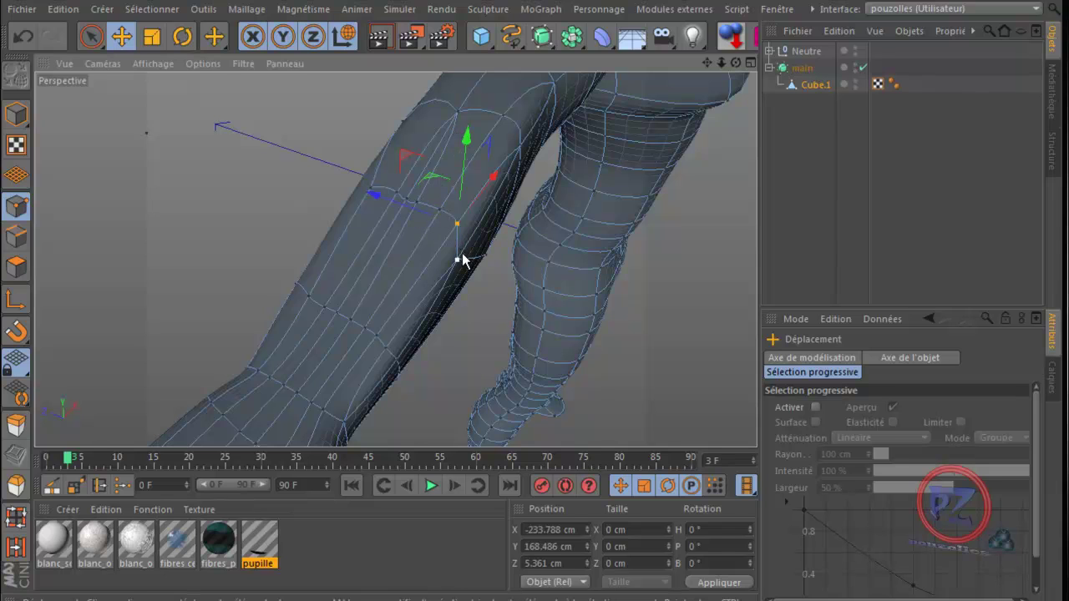
- Inspect the forearm from the side and undo all the points just added across its lengthwise edges
drag(734, 63, 530, 372)
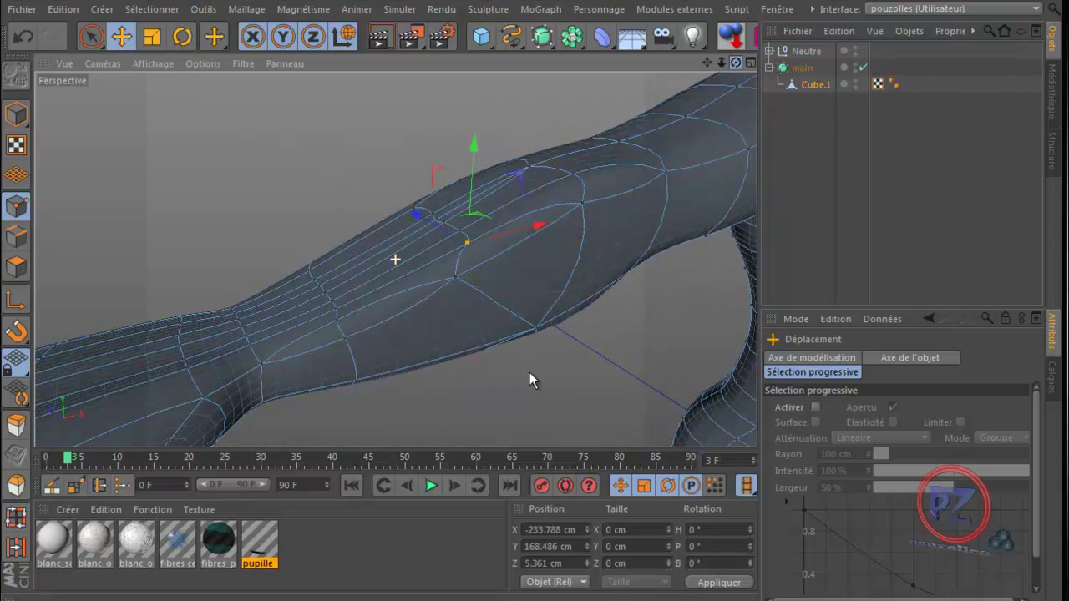
drag(532, 375, 534, 367)
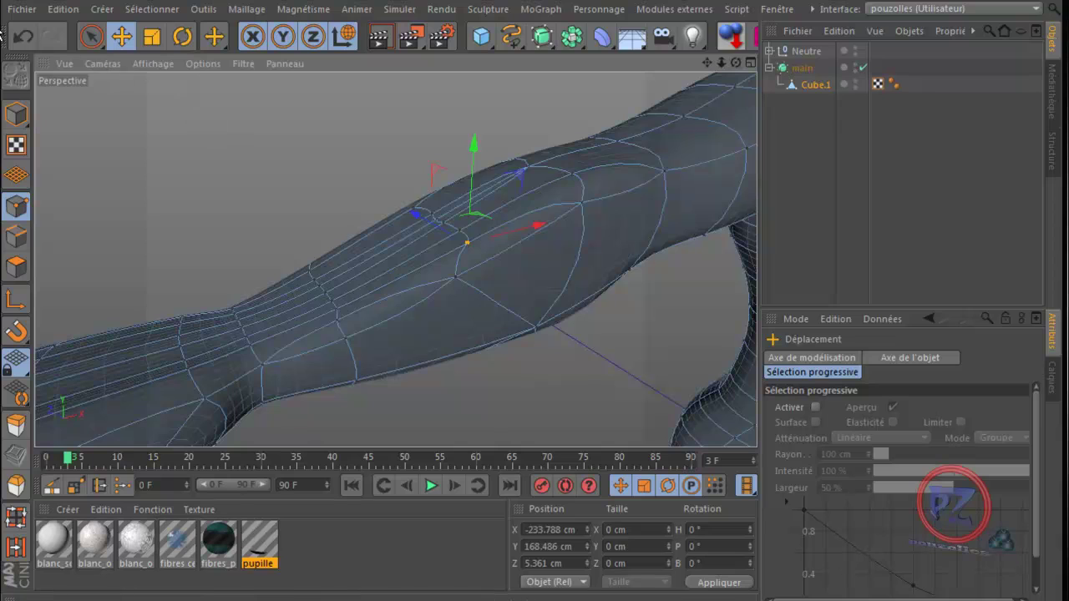
click(23, 42)
click(23, 42)
click(23, 41)
click(23, 42)
click(23, 42)
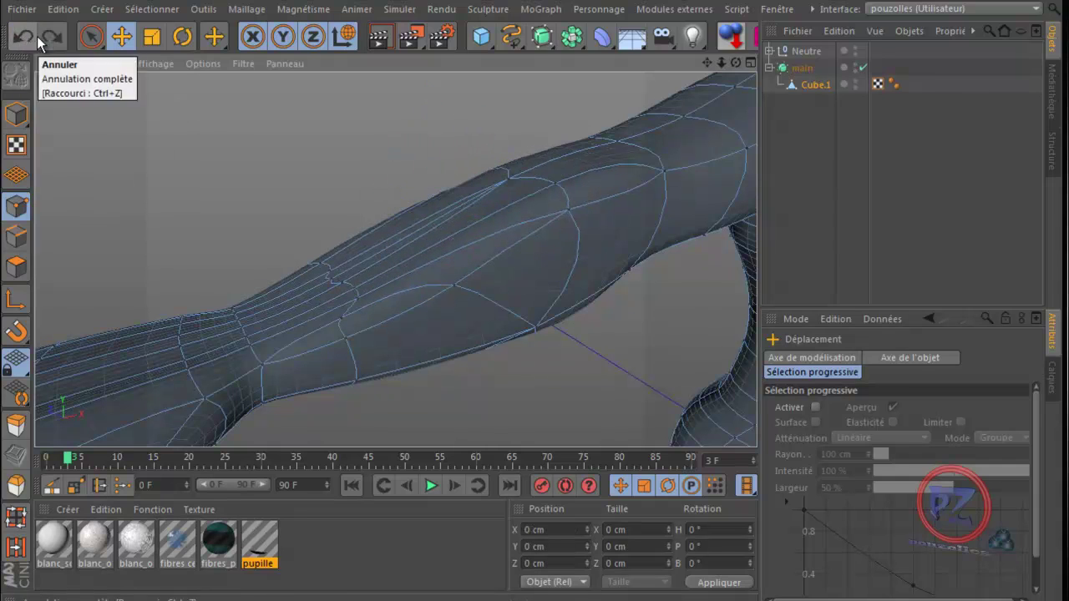
- Cut a short line with the Knife between two neighbouring lengthwise edges on the upper forearm, just below the elbow
drag(736, 63, 533, 378)
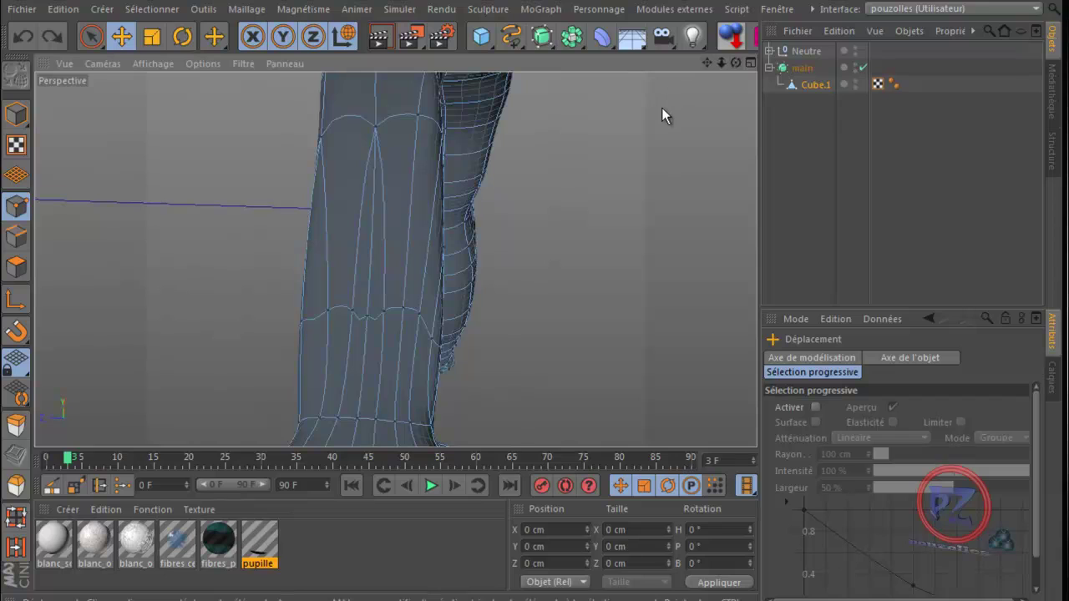
scroll(326, 260, up, 2)
alt+drag(456, 198, 532, 386)
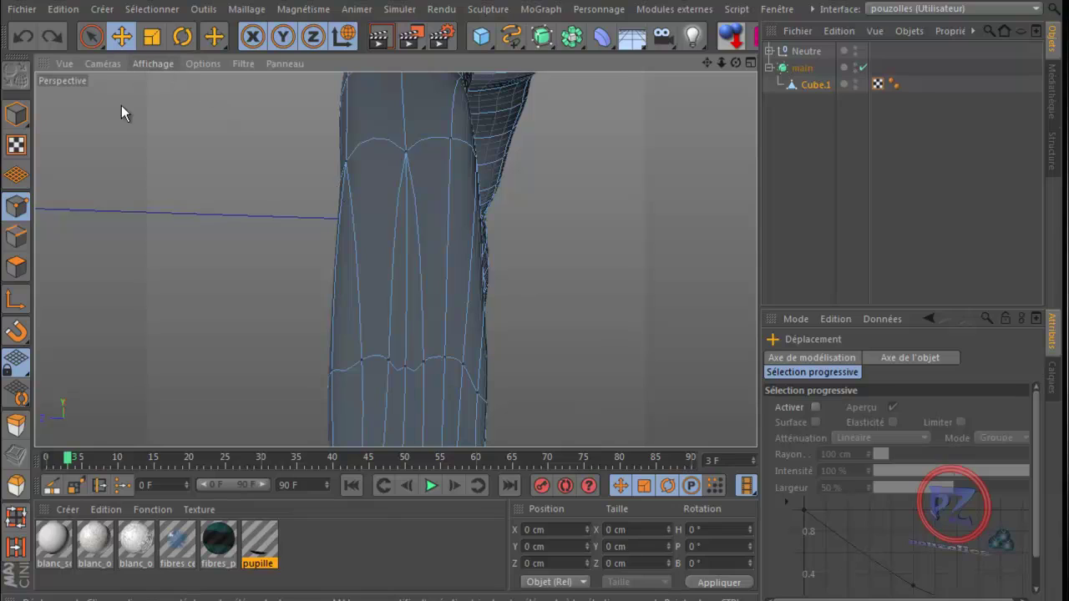
click(52, 487)
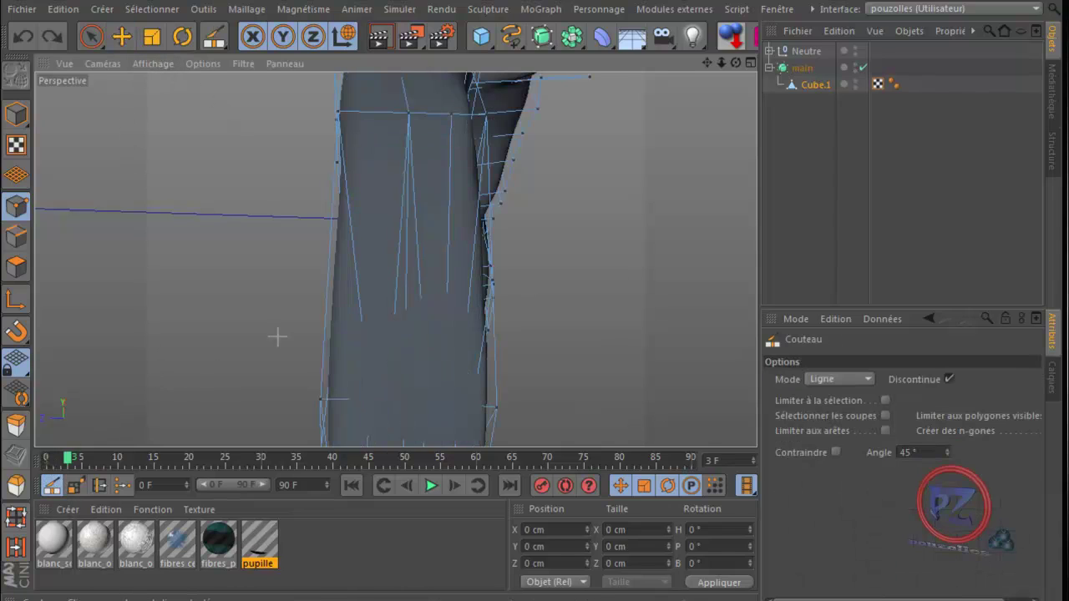
click(423, 216)
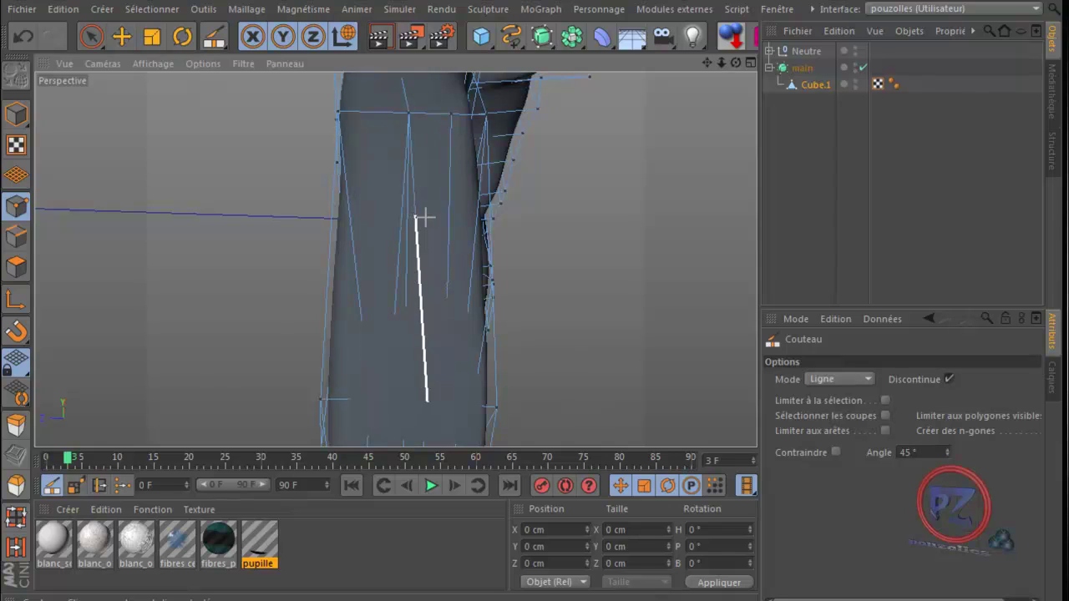
click(450, 216)
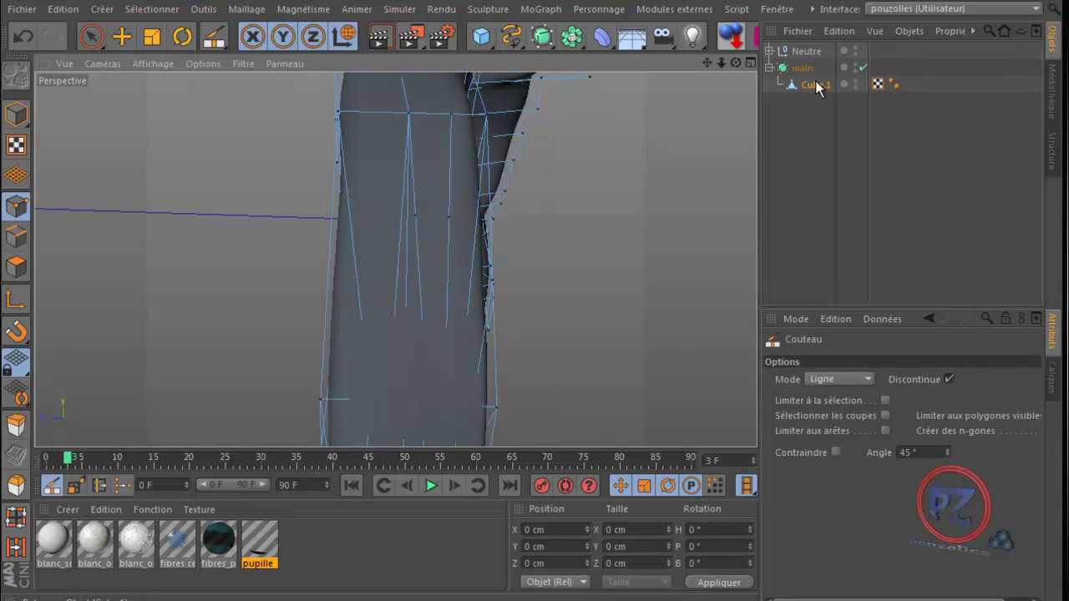
click(121, 37)
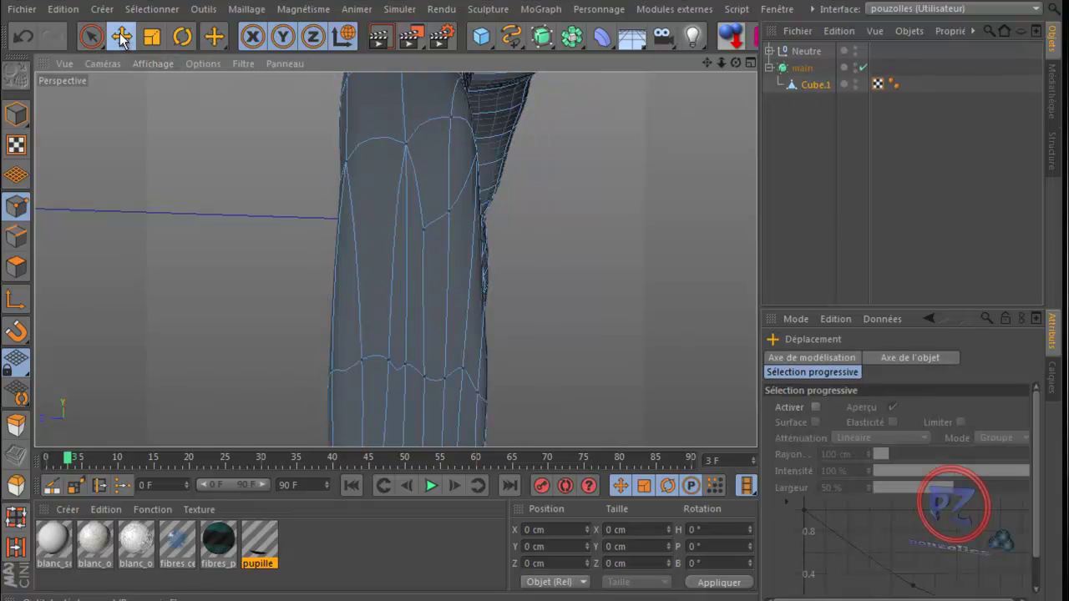
- Check the short knife cut below the elbow and undo it
drag(736, 64, 536, 374)
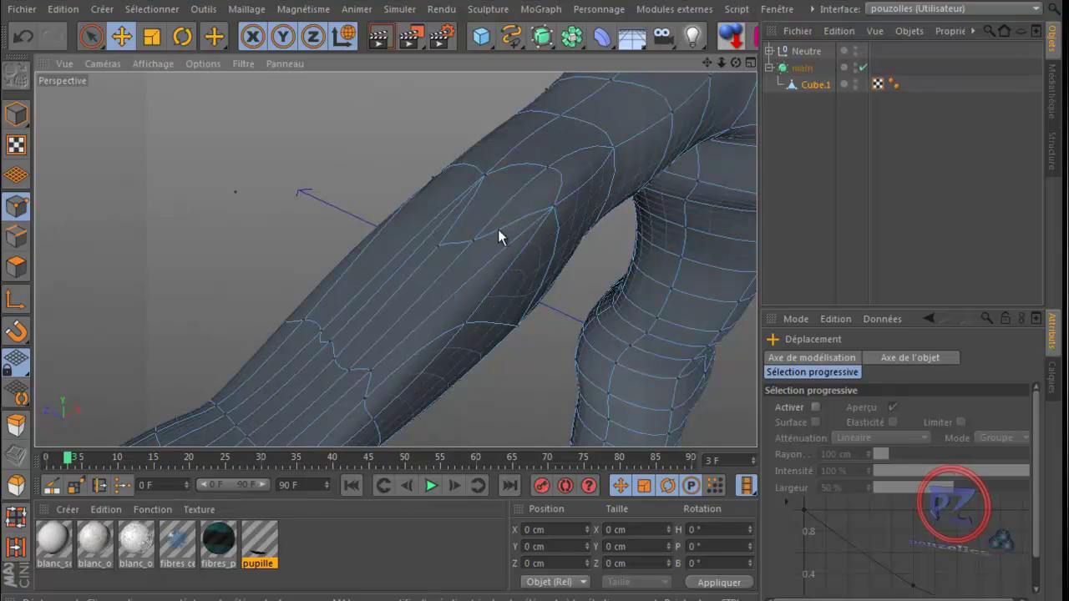
click(84, 39)
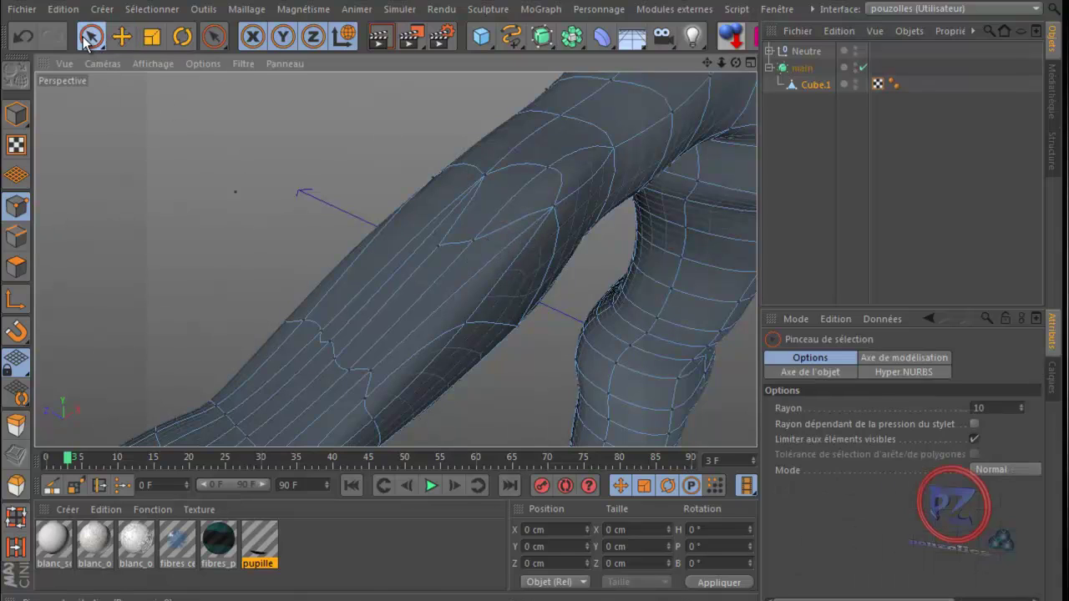
click(24, 38)
click(24, 39)
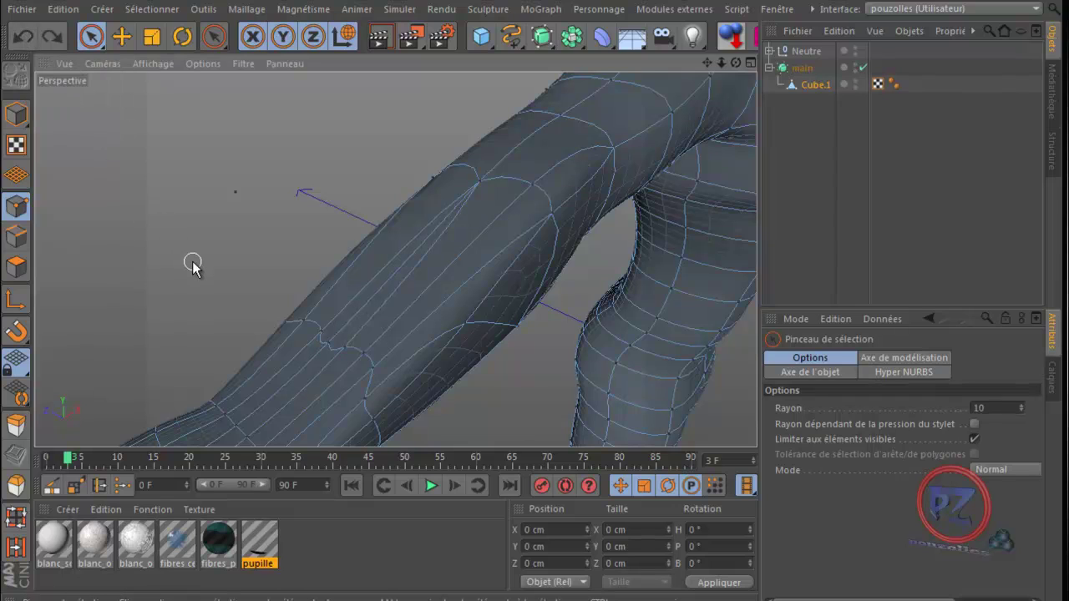
- Disable the main Hyper NURBS object and dissolve the diagonal edge on the side face of the forearm below the elbow
click(863, 68)
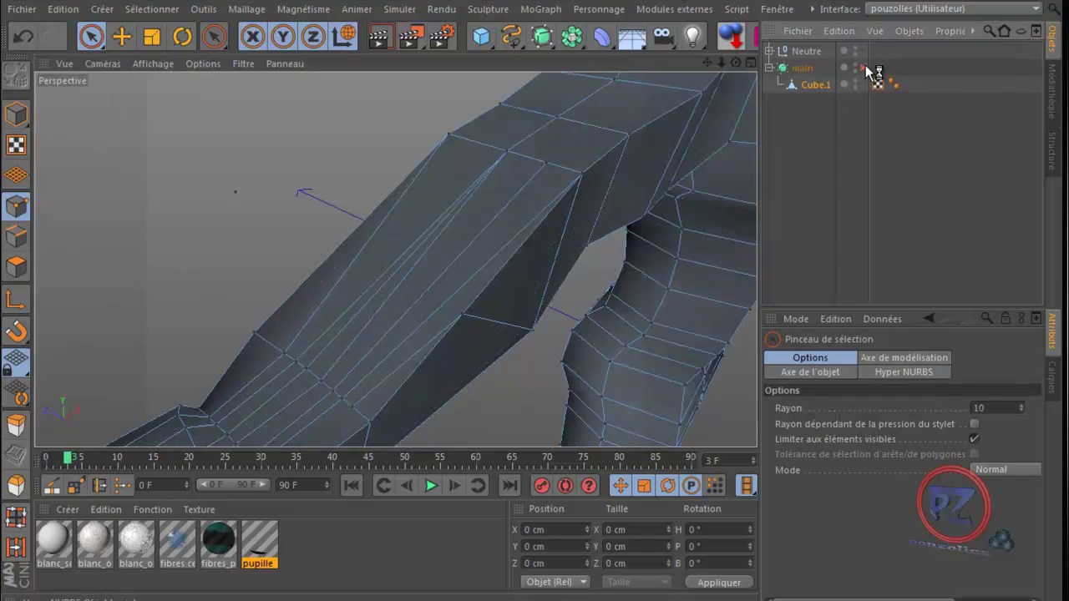
drag(735, 64, 533, 375)
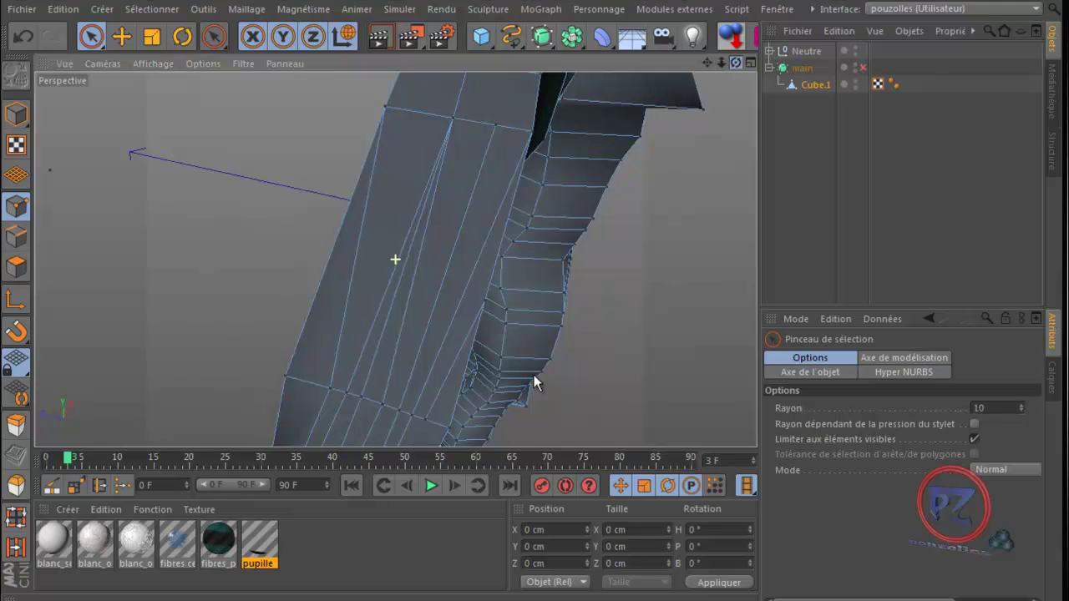
drag(534, 375, 532, 376)
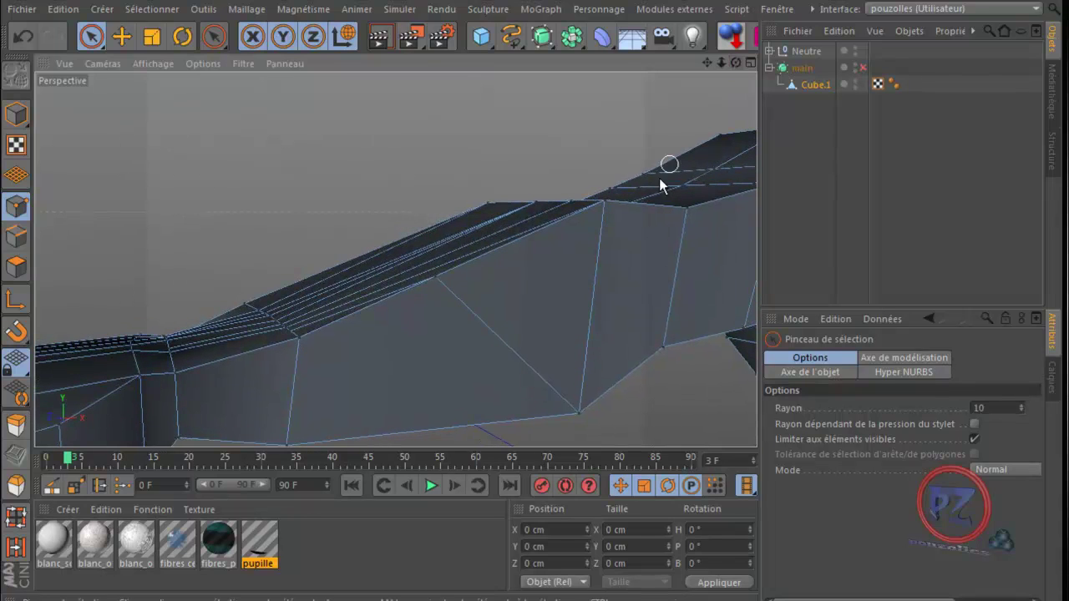
click(10, 240)
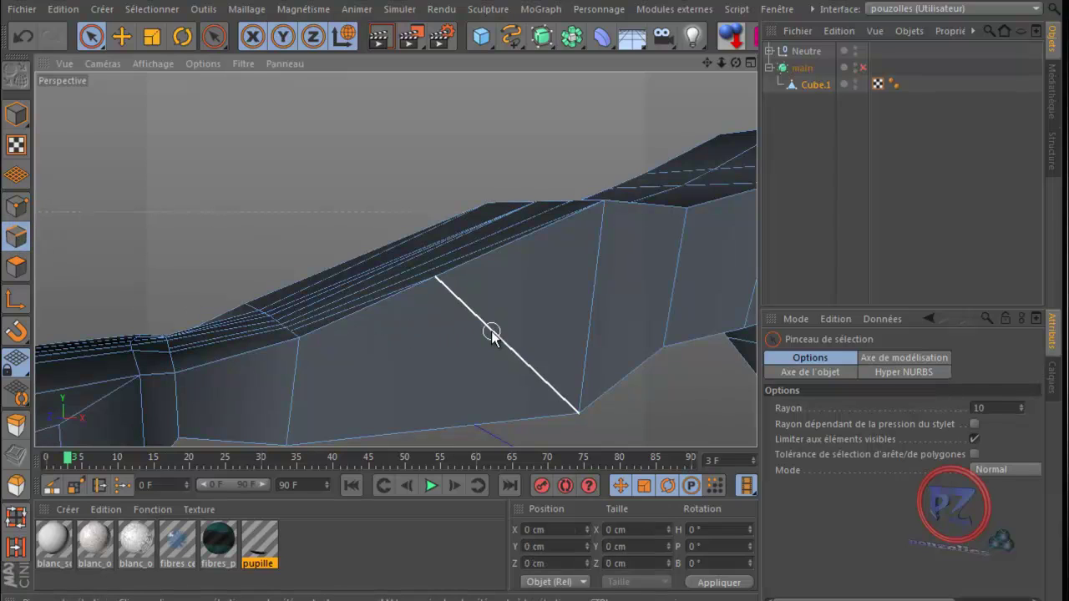
click(121, 36)
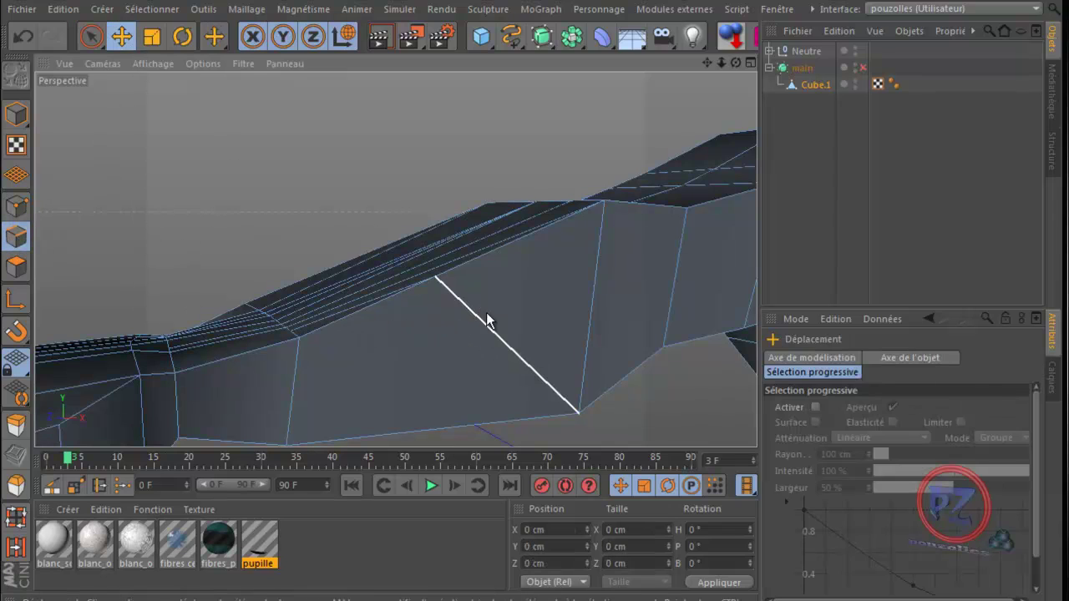
click(489, 325)
right_click(256, 127)
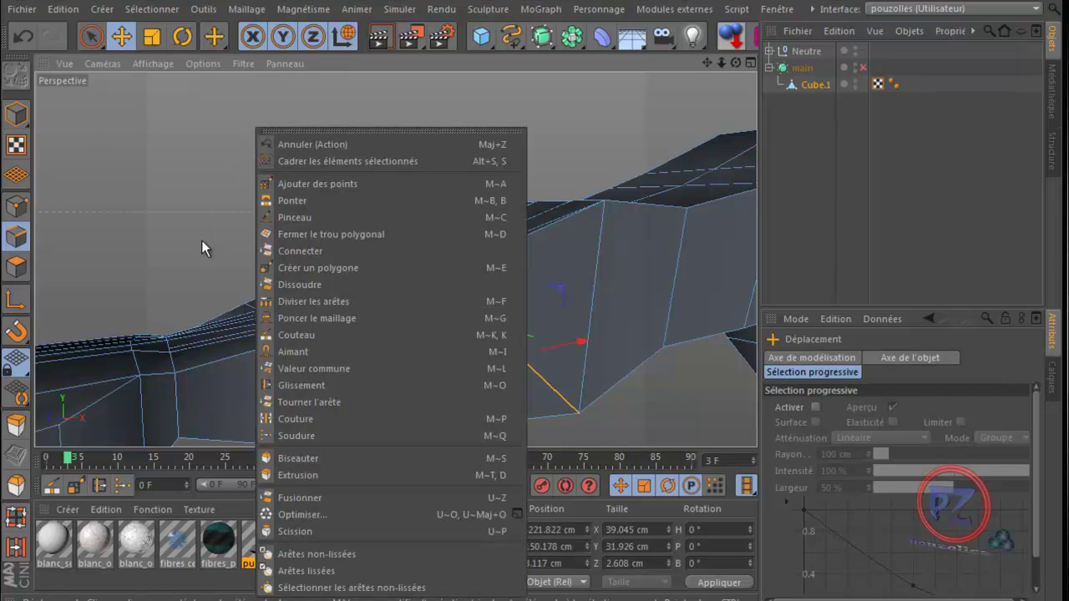
click(305, 287)
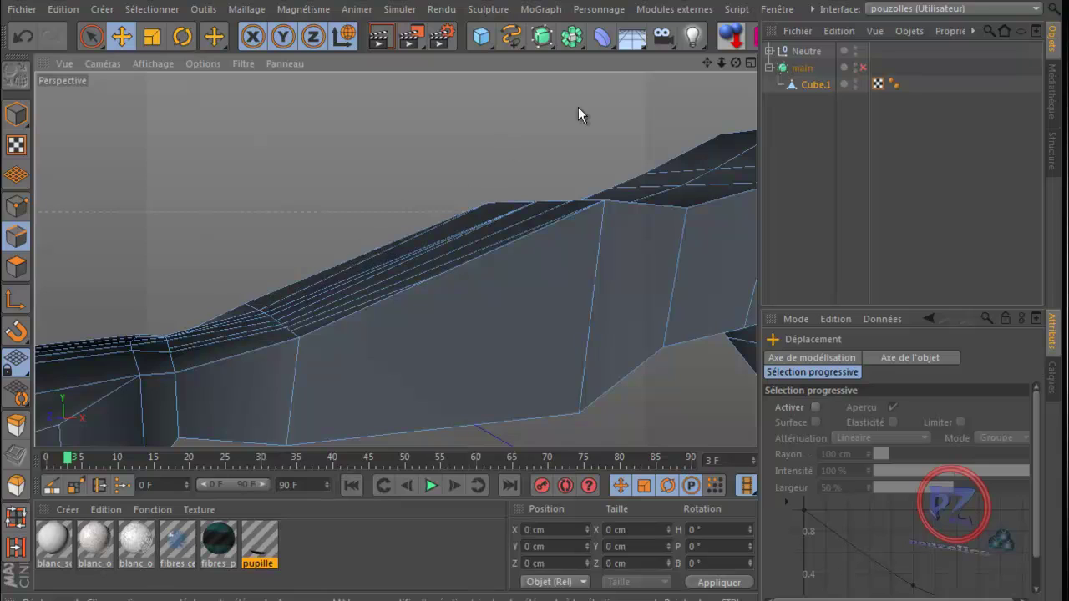
- Dissolve the two unneeded lengthwise edges on the outer side of the upper forearm's central edge
mouse_move(736, 63)
mouse_down()
mouse_move(536, 387)
mouse_move(530, 377)
mouse_up()
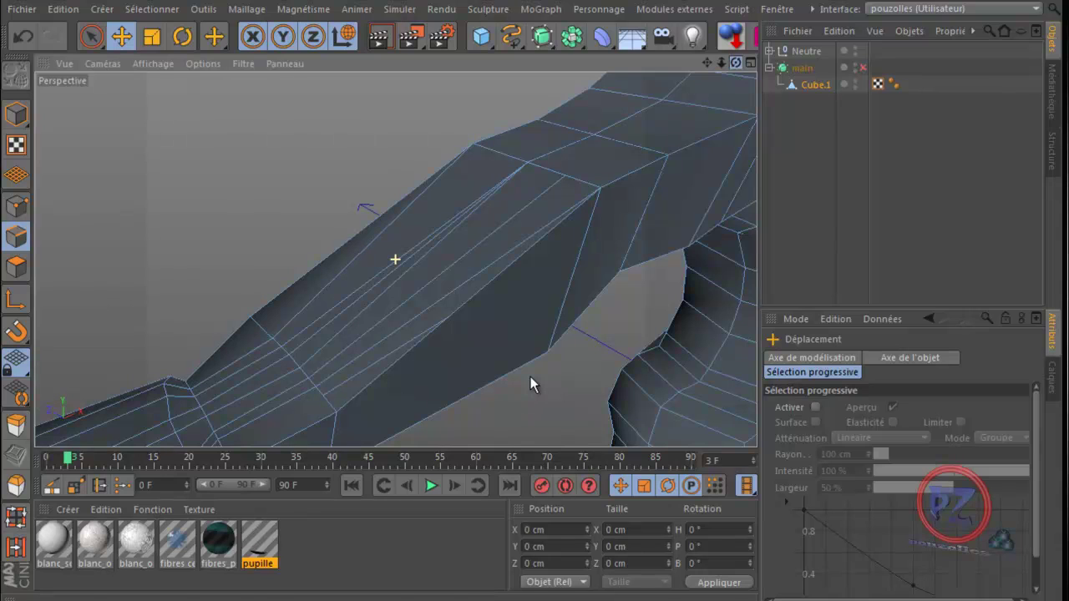
click(384, 241)
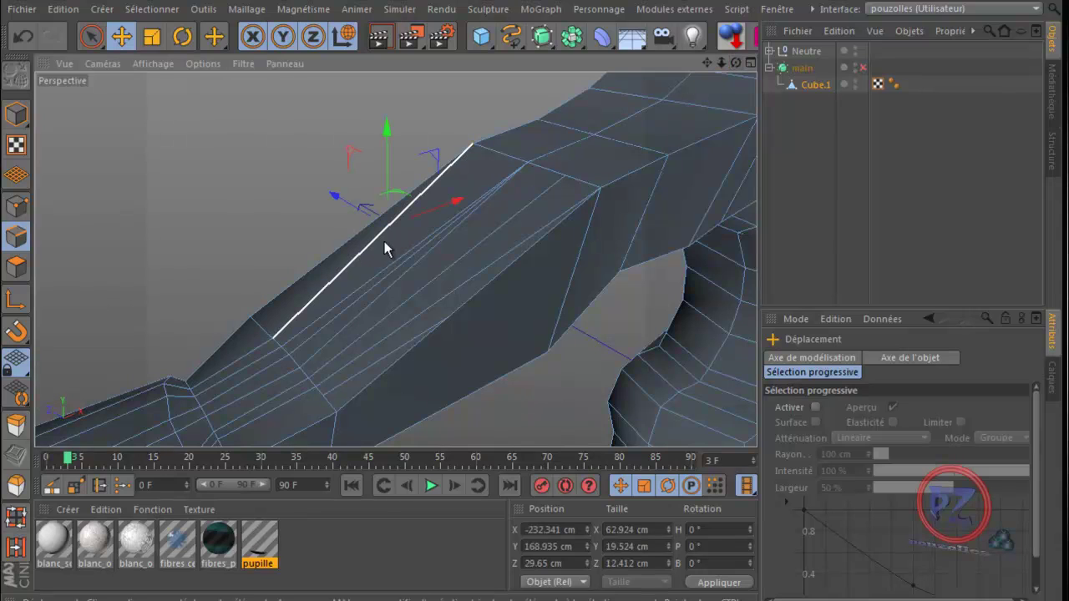
right_click(384, 241)
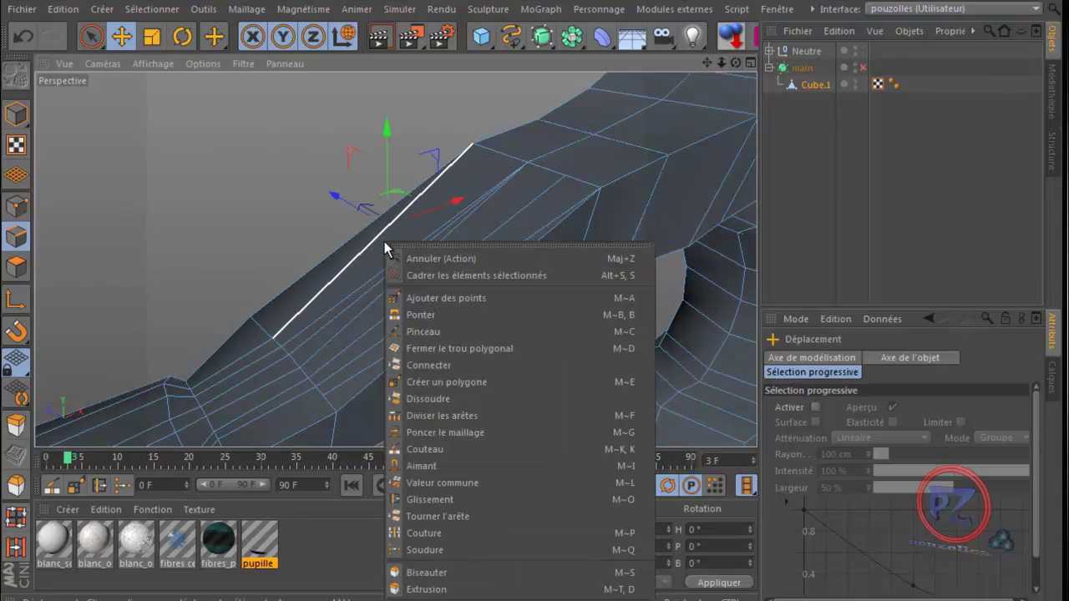
click(426, 399)
click(371, 286)
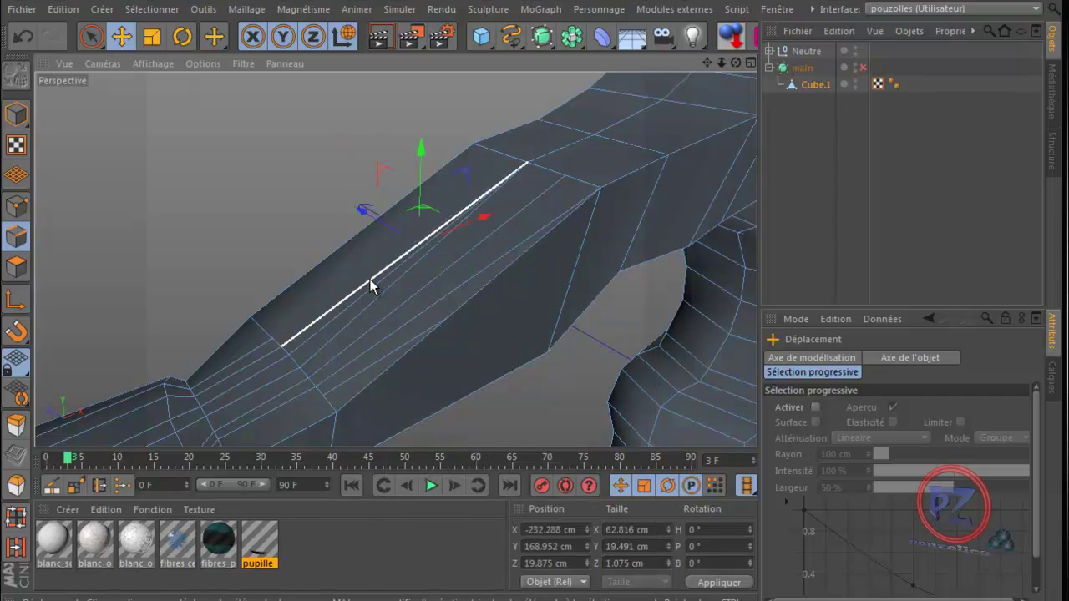
right_click(371, 286)
click(410, 434)
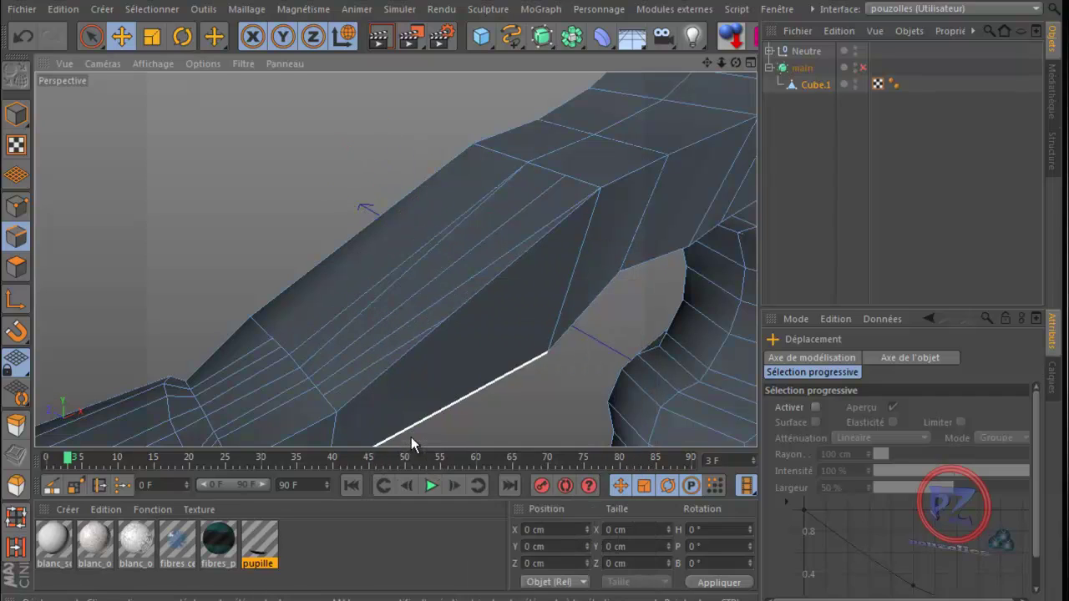
- Dissolve the two lengthwise edges just inside the upper forearm's central edge
click(393, 292)
right_click(393, 292)
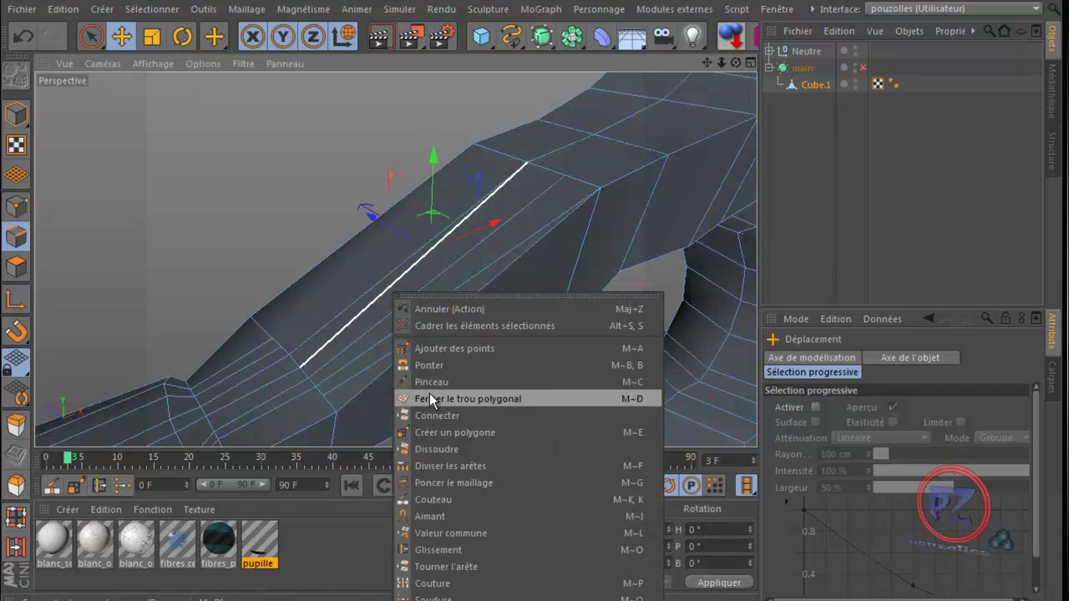
click(441, 449)
click(405, 303)
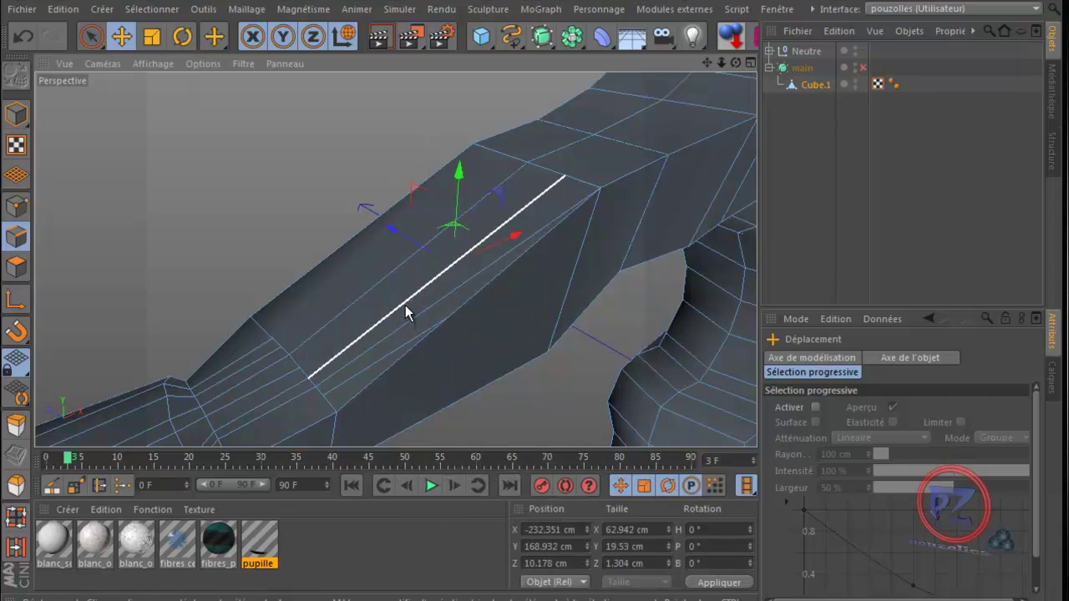
right_click(405, 305)
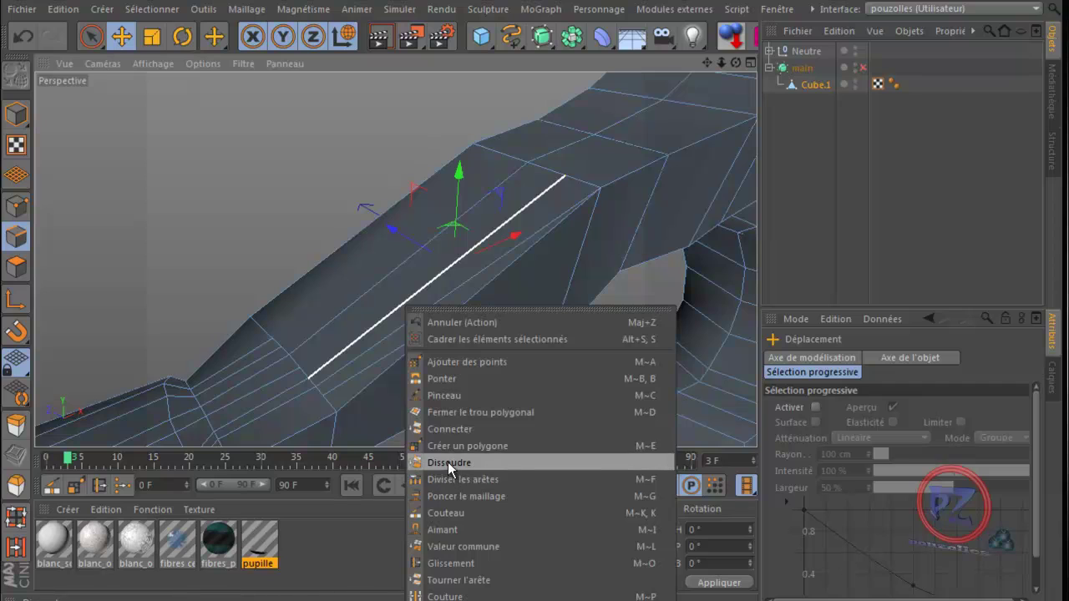
click(448, 463)
- Dissolve the last two extra lengthwise edges beside the forearm's side face, keeping the central edge
click(409, 324)
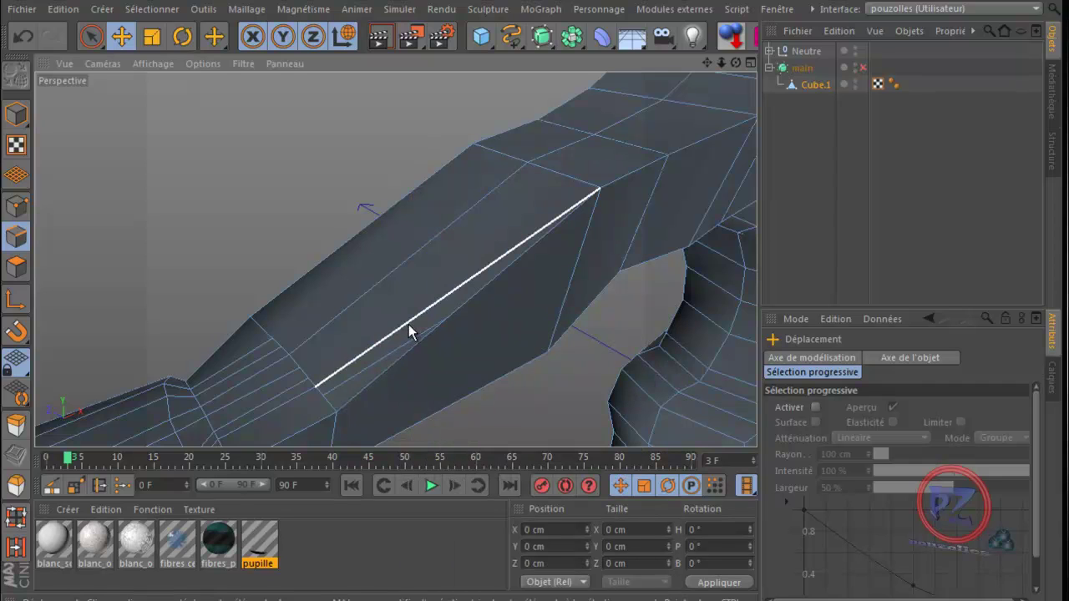
click(409, 325)
right_click(408, 331)
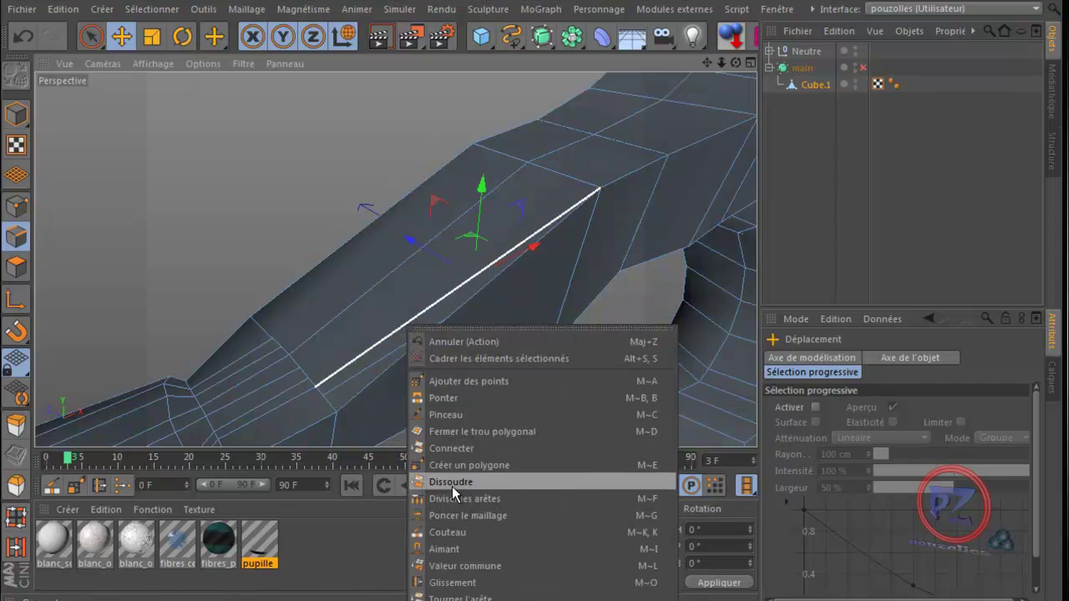
click(452, 484)
click(375, 373)
right_click(384, 375)
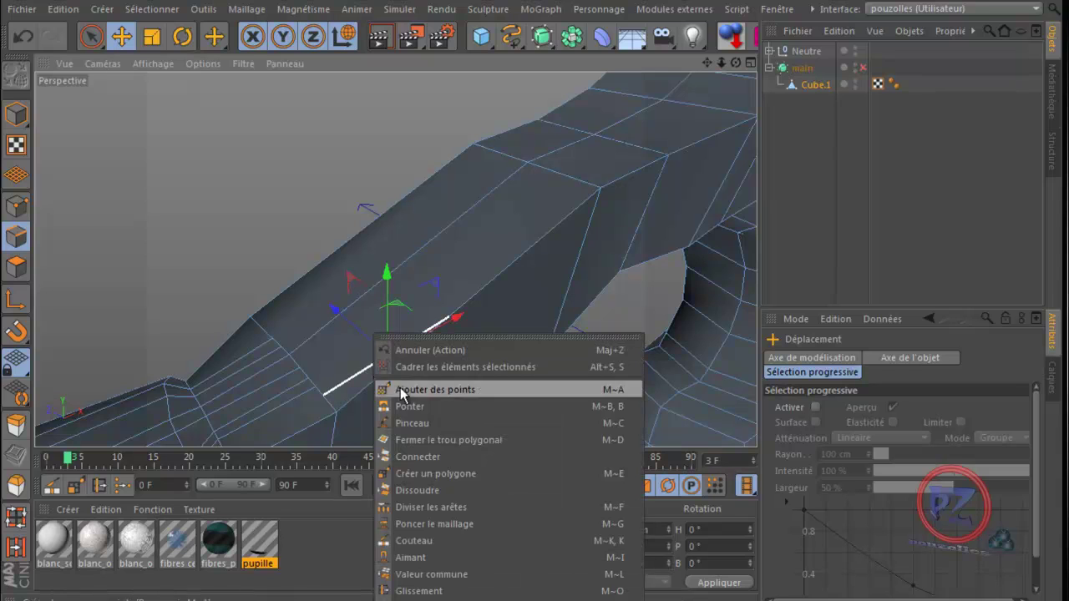
click(431, 485)
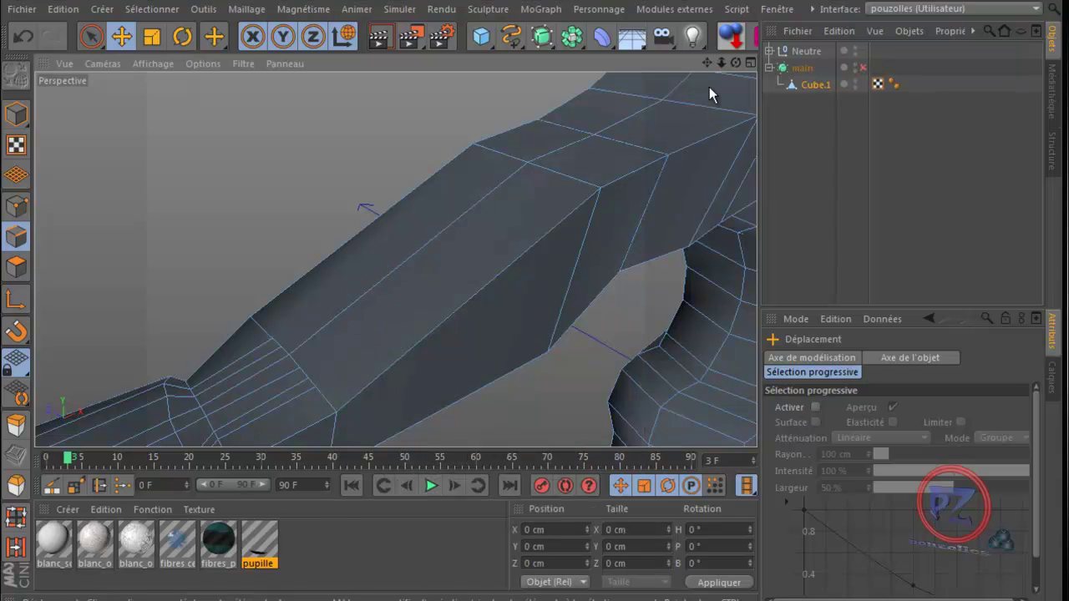
- Compare the forearm's edge flow with the main Hyper NURBS on and off, leaving the smoothing disabled
drag(735, 63, 531, 375)
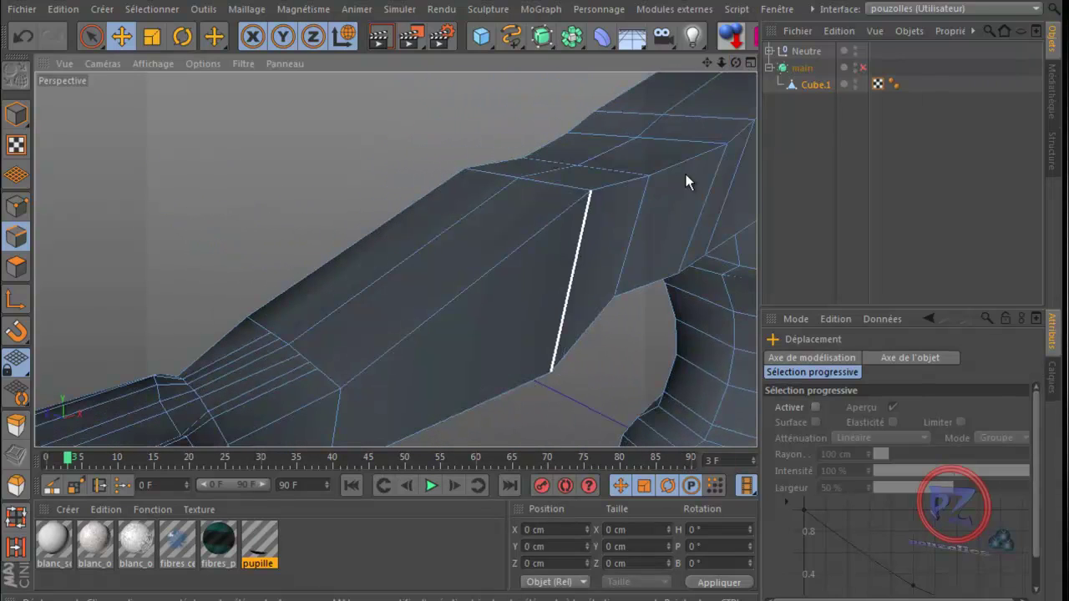
click(862, 68)
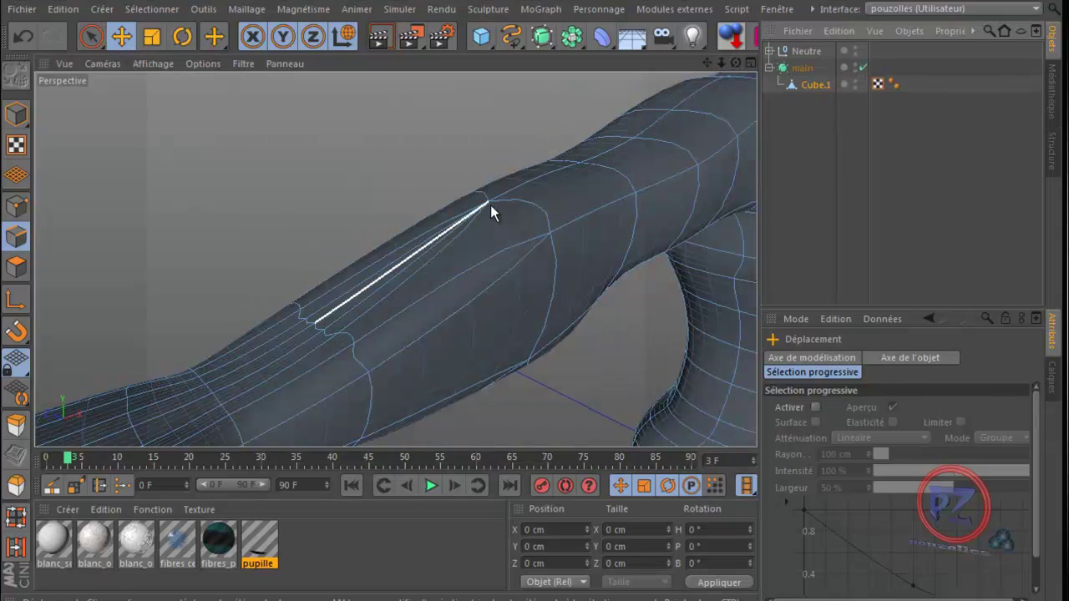
drag(735, 63, 532, 375)
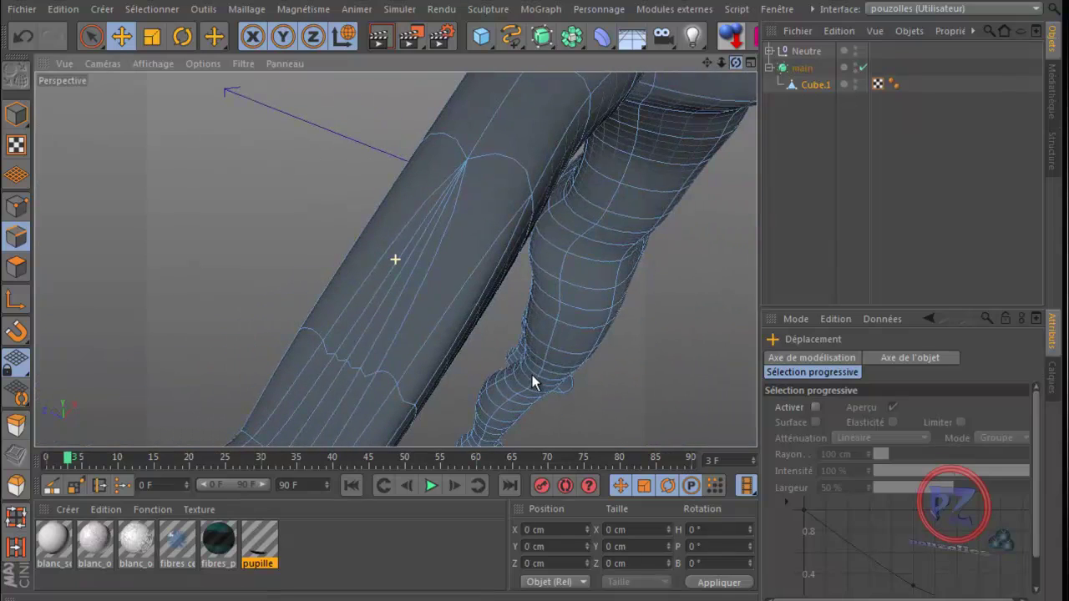
click(863, 68)
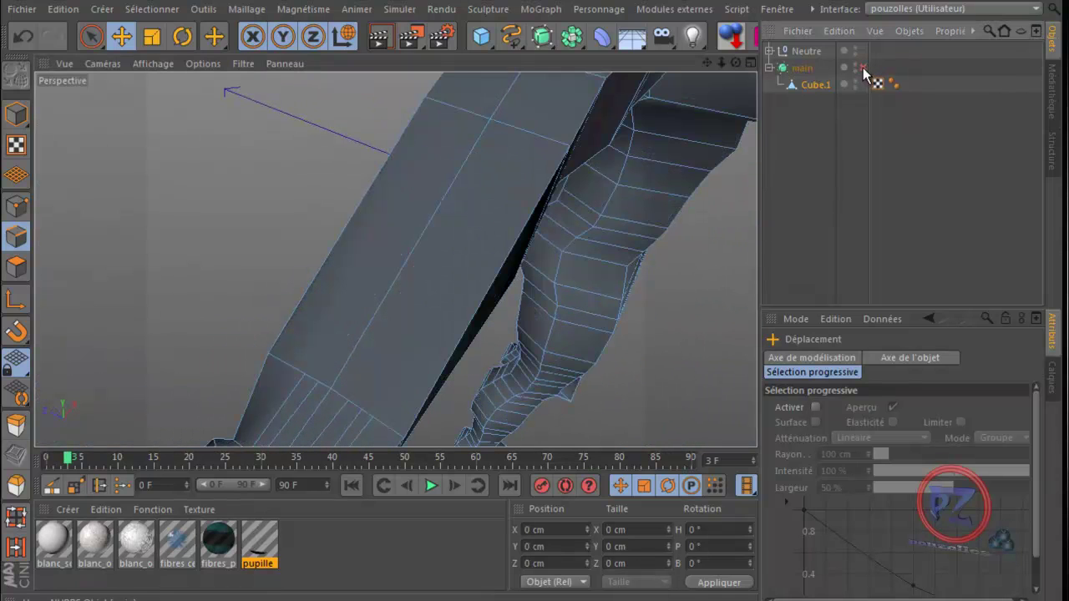
click(863, 68)
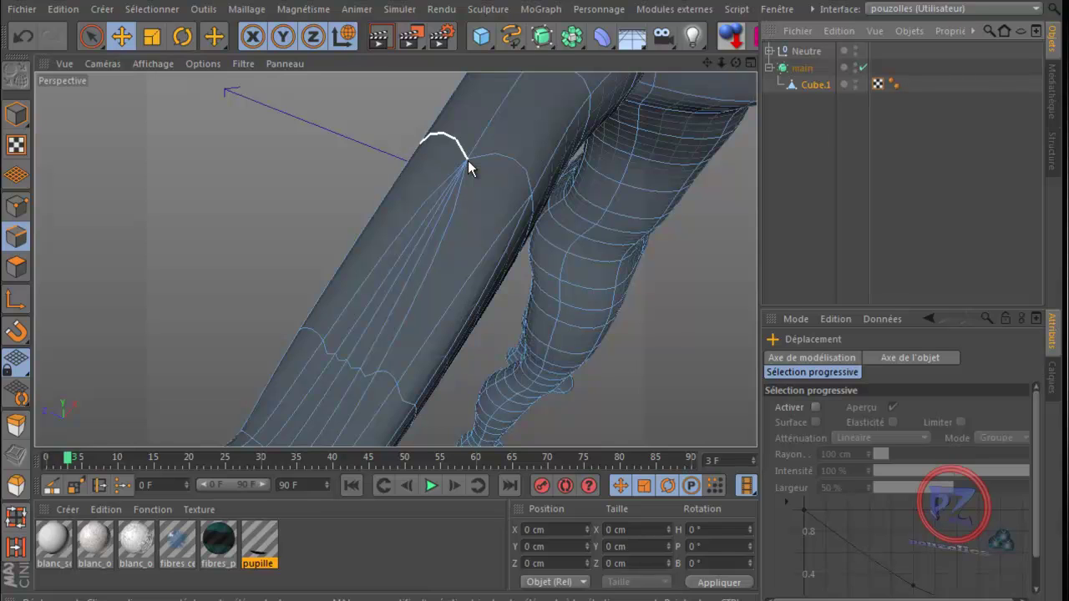
click(863, 68)
- Inspect the arm and the whole low-poly body, ending on a full front view
scroll(636, 150, down, 8)
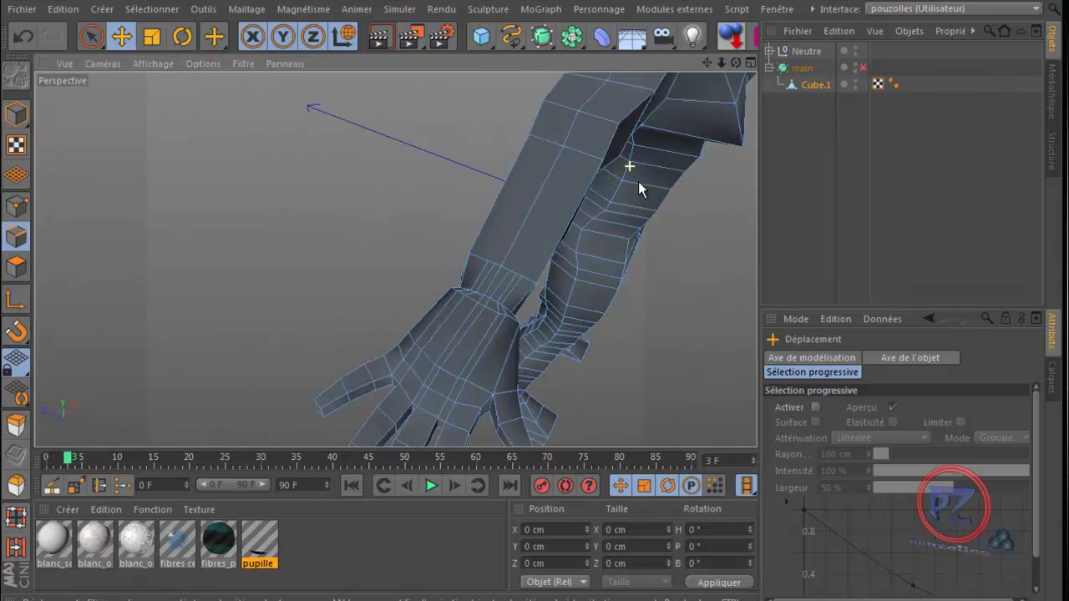
drag(708, 64, 527, 377)
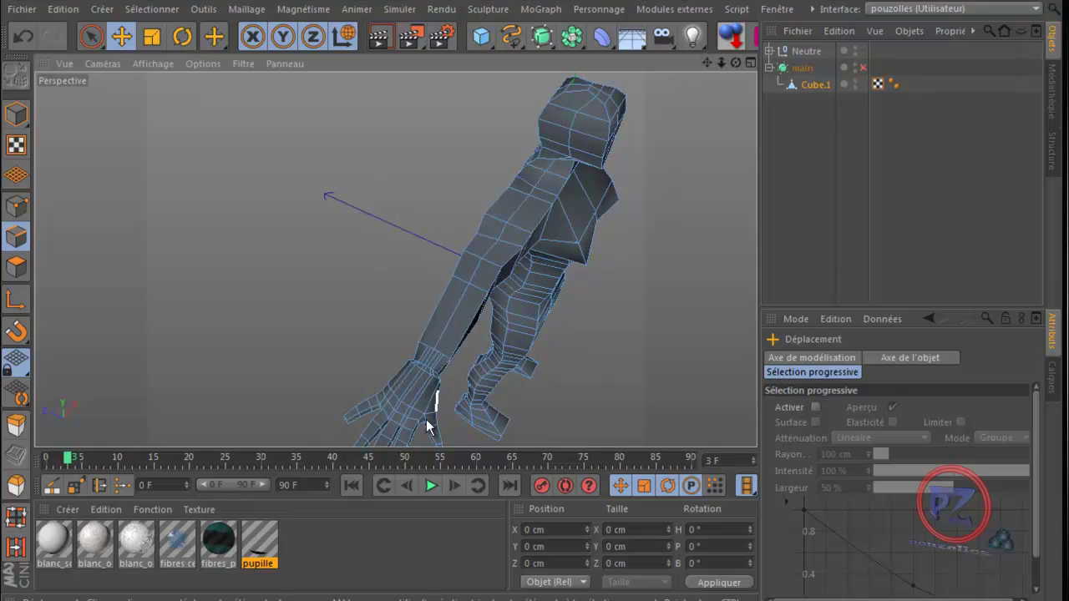
drag(735, 63, 530, 371)
scroll(530, 375, down, 3)
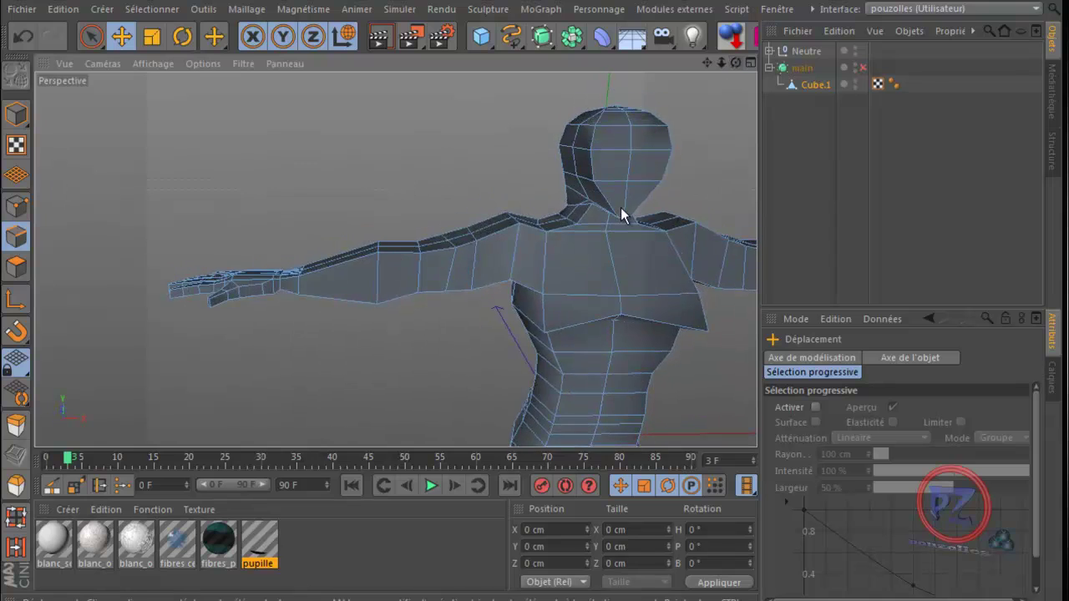
scroll(603, 282, down, 3)
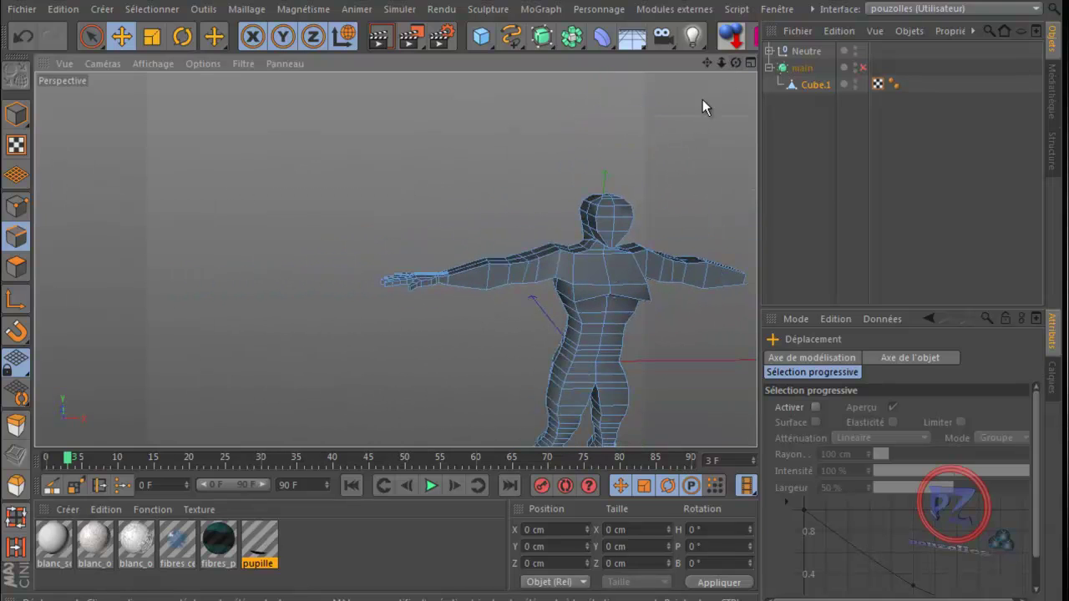
drag(735, 63, 677, 166)
drag(735, 64, 532, 377)
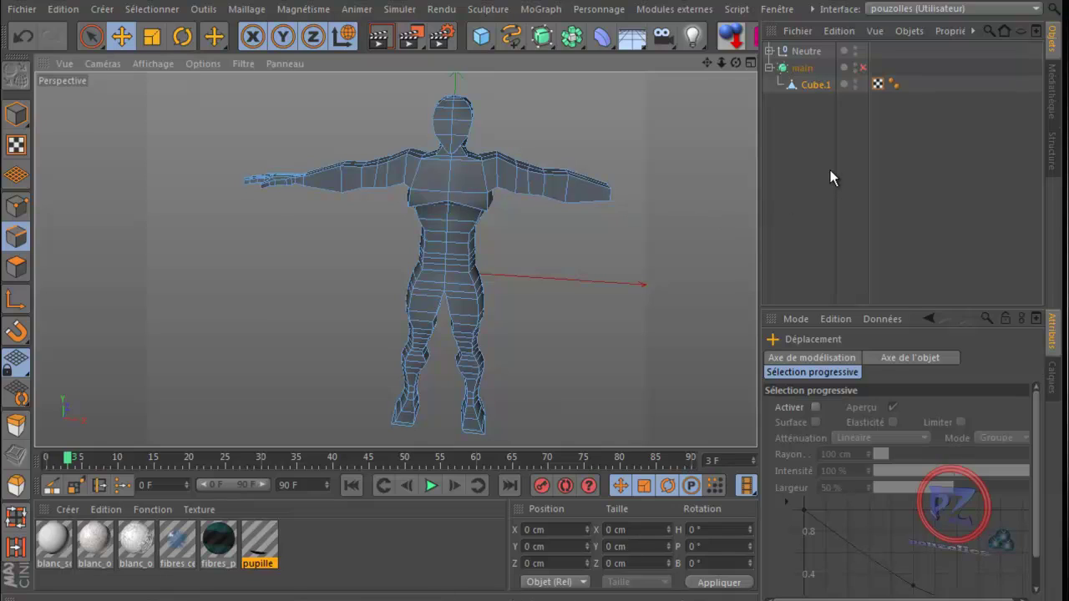
- Take Cube.1 out of main and nest it back, and re-enable the Hyper NURBS to view the smoothed body
click(812, 84)
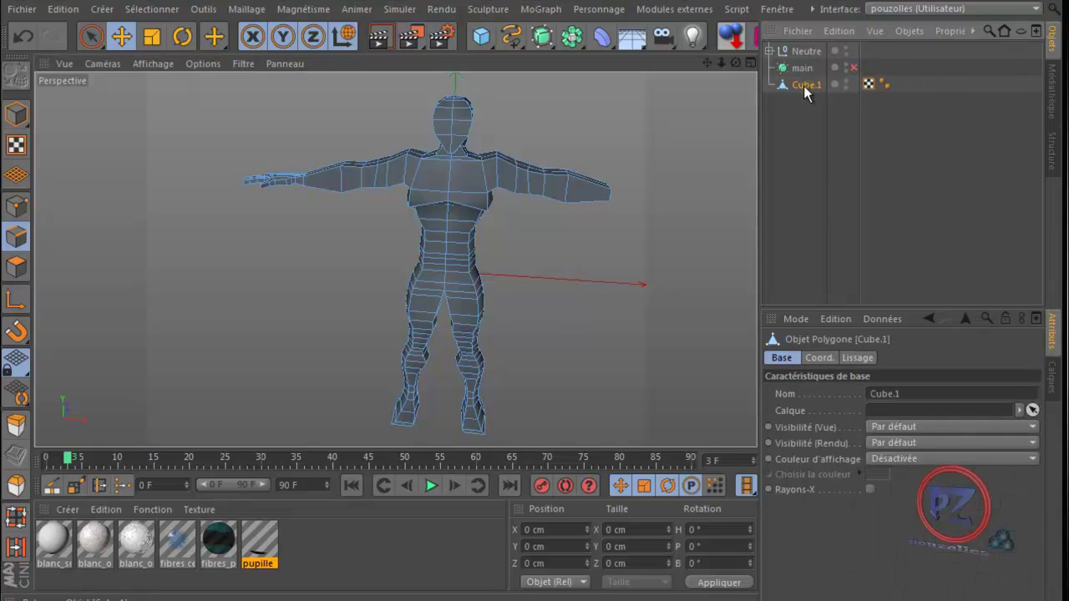
drag(804, 68, 804, 69)
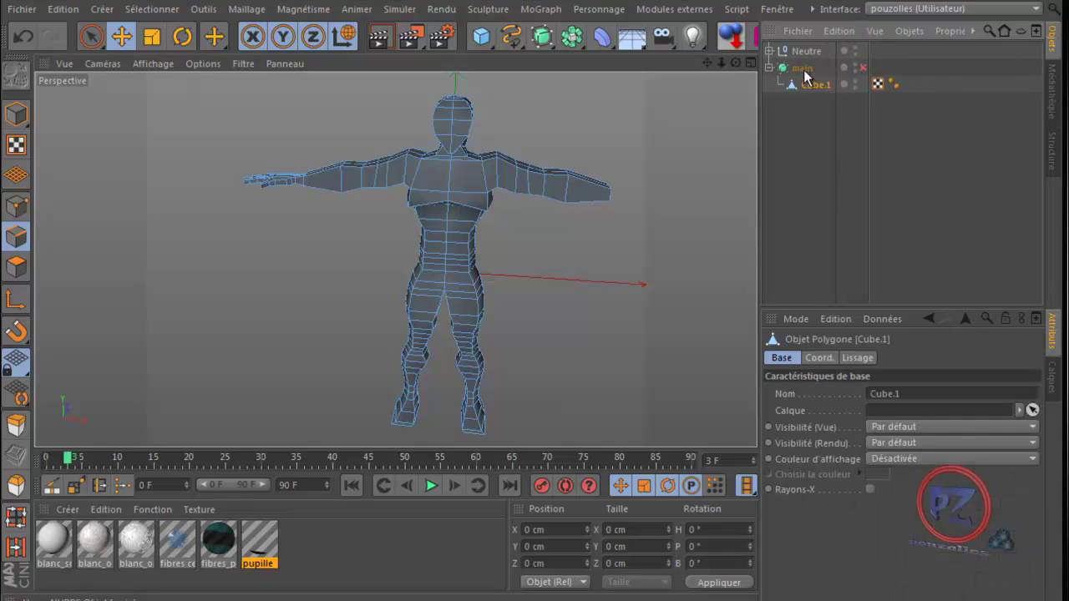
click(863, 67)
drag(735, 63, 525, 377)
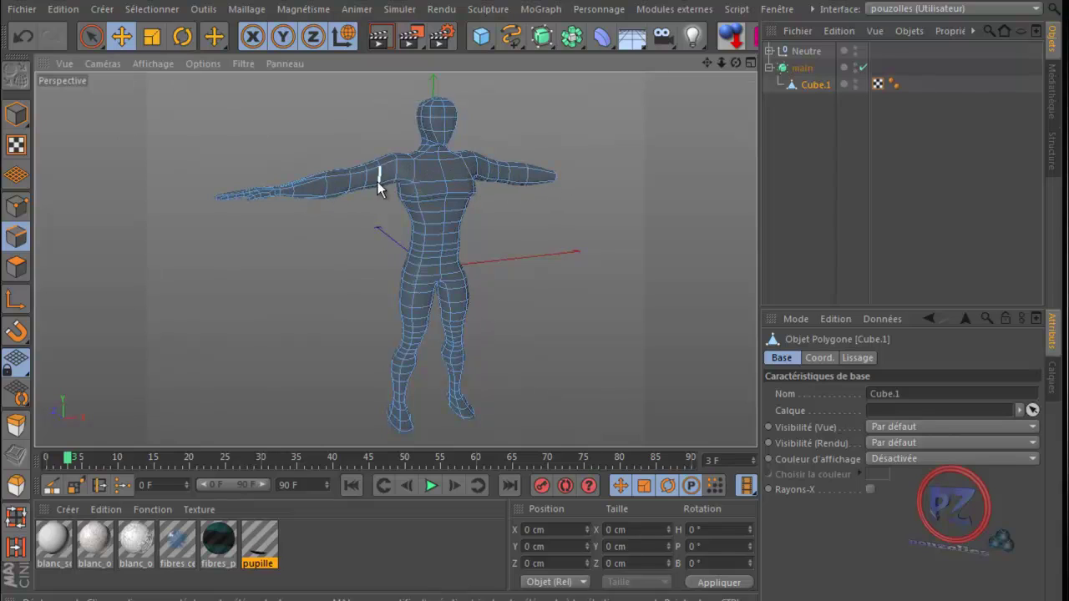
drag(734, 63, 357, 431)
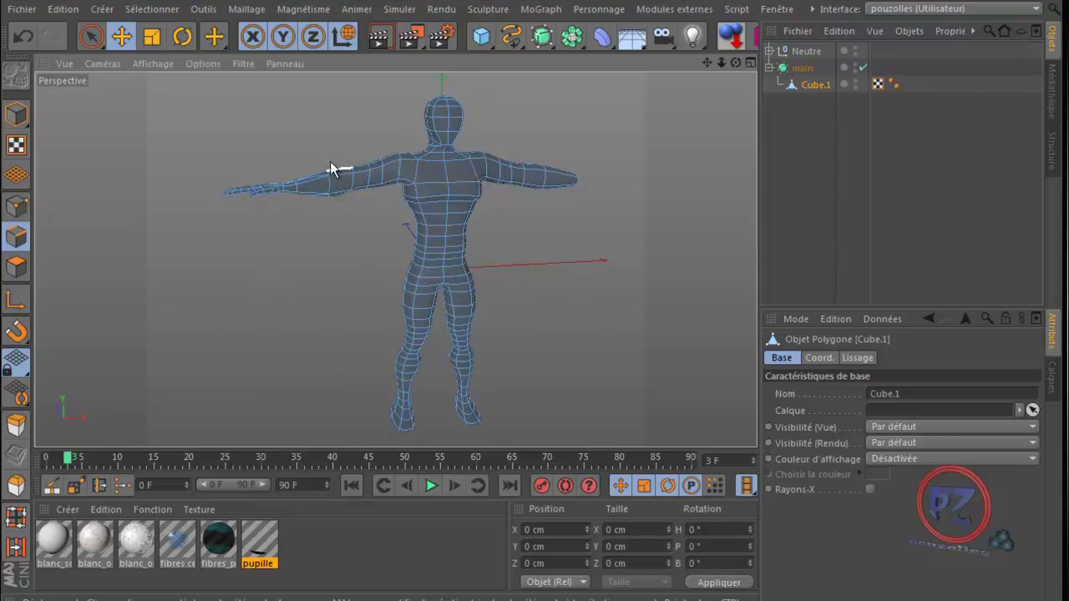
- Loop-select the edge ring around the forearm just below the elbow and scale it down to about 38 cm high and 31 cm deep
click(18, 241)
click(16, 518)
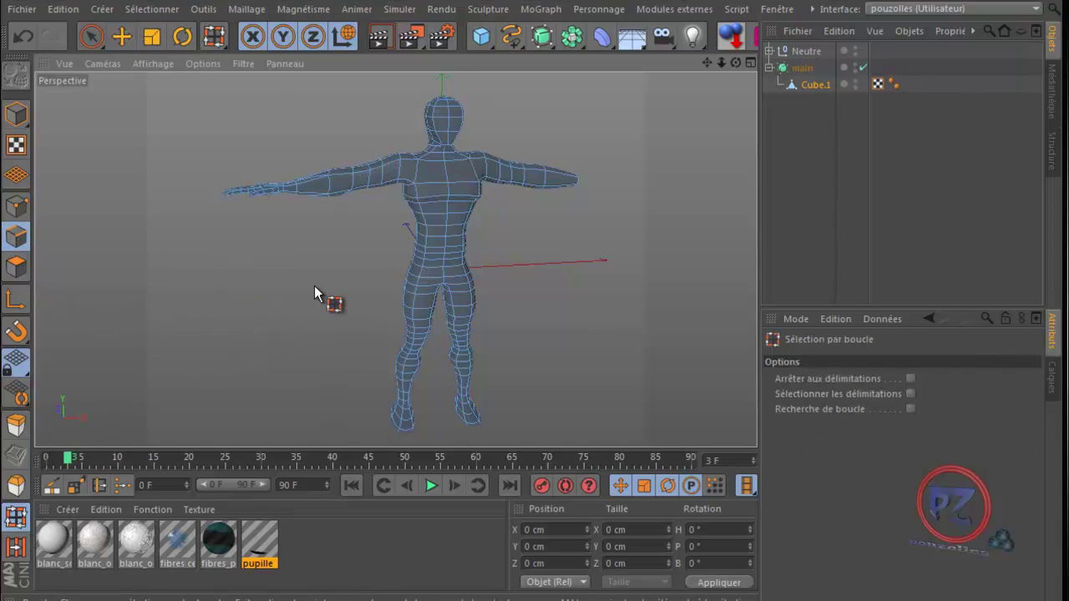
click(329, 184)
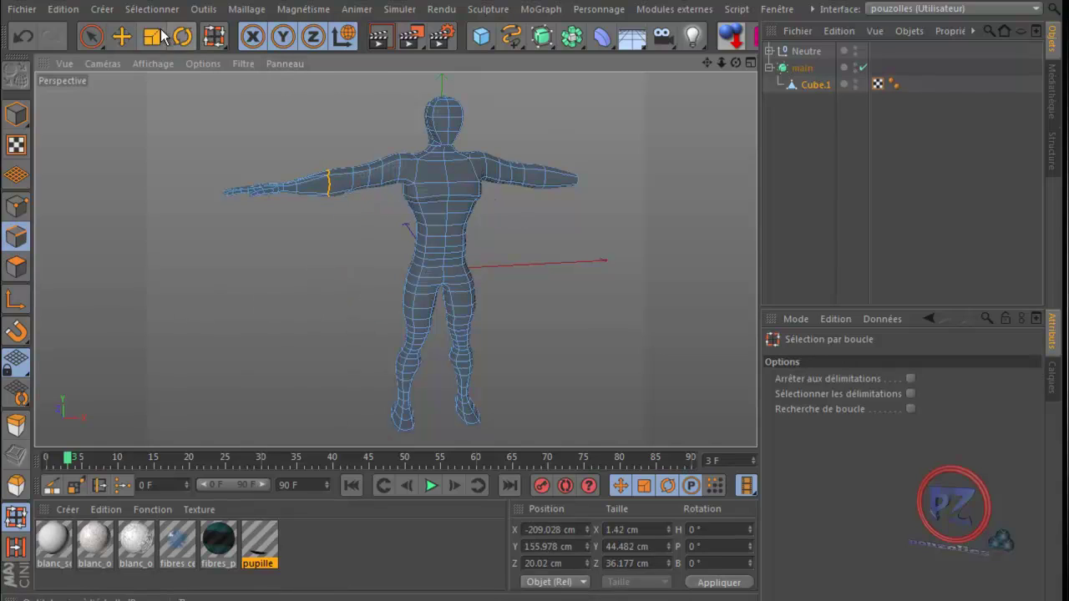
click(152, 36)
drag(393, 88, 336, 147)
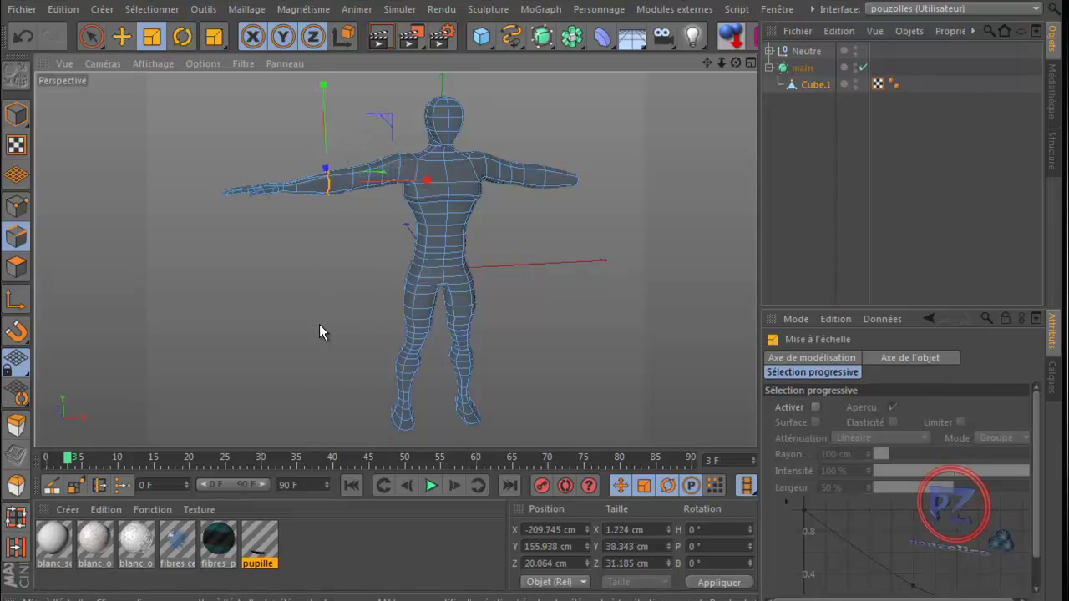
- Inspect the smoothed body without its wireframe, and reselect Cube.1 to check the mesh from several sides
click(789, 120)
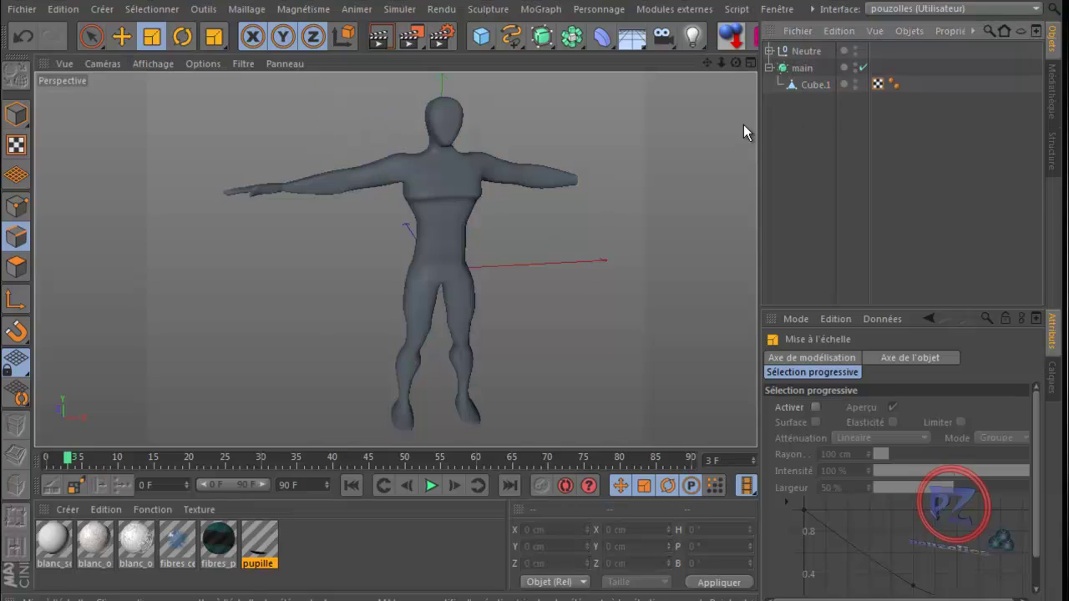
drag(735, 62, 543, 375)
click(808, 85)
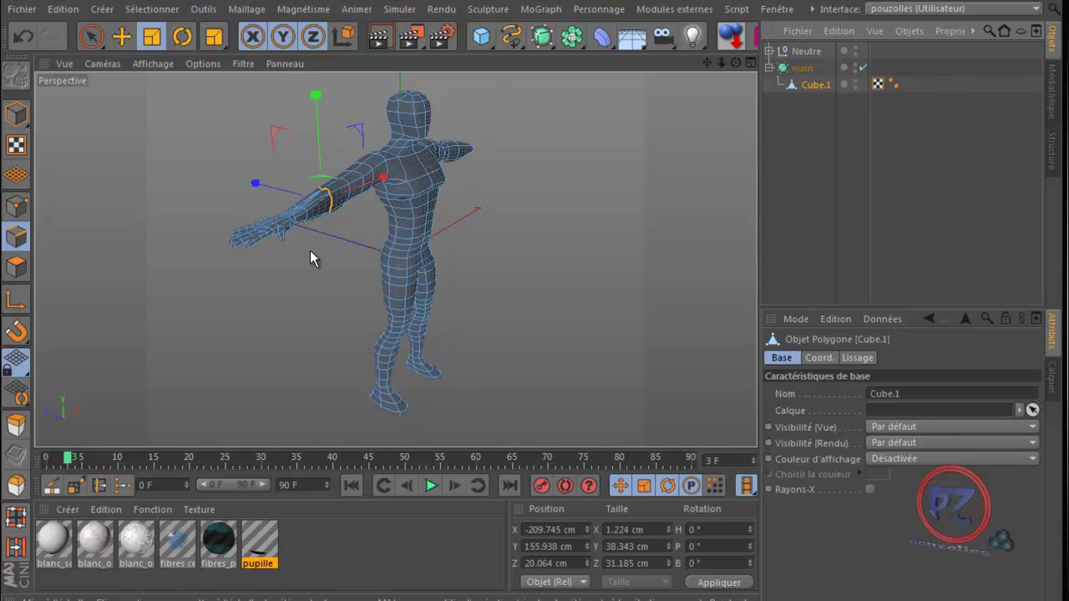
alt+drag(305, 250, 398, 231)
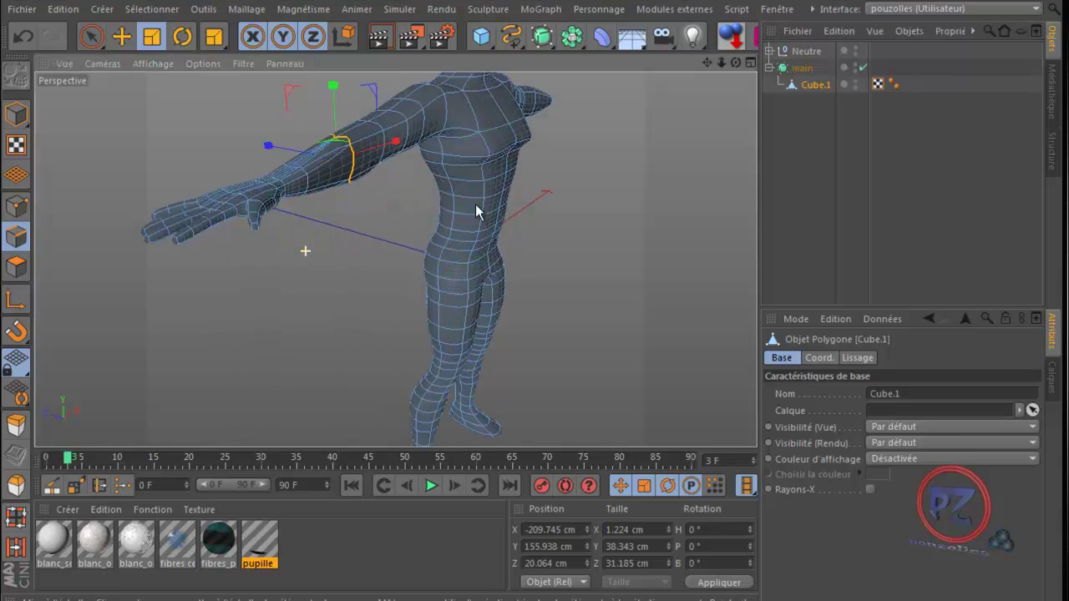
alt+middle_drag(399, 231, 661, 196)
drag(706, 61, 533, 376)
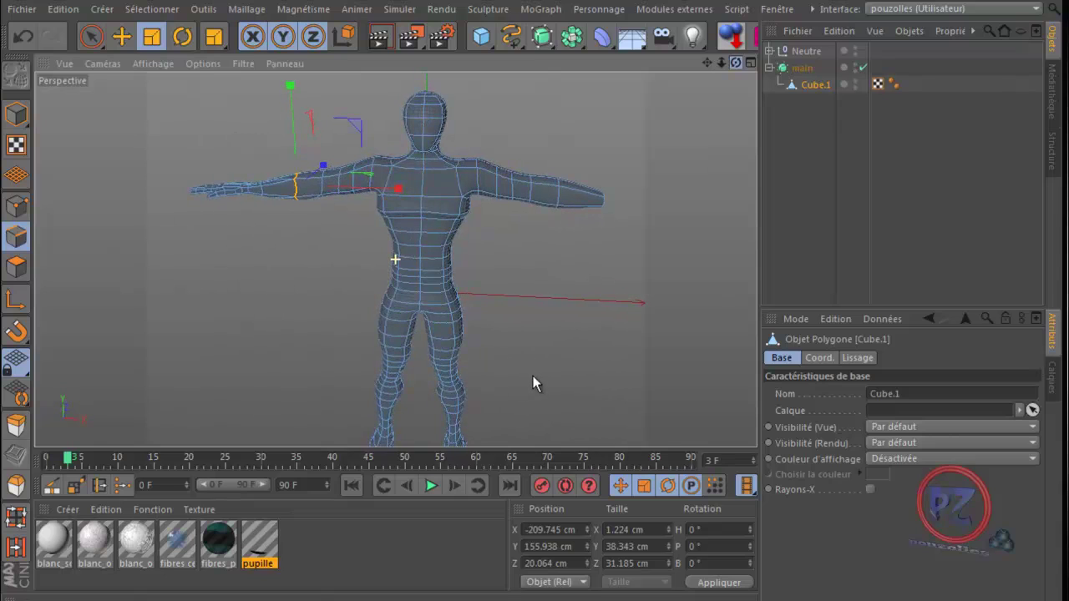
- Expand the Neutre group and make its Plan head mesh visible in the view
click(770, 51)
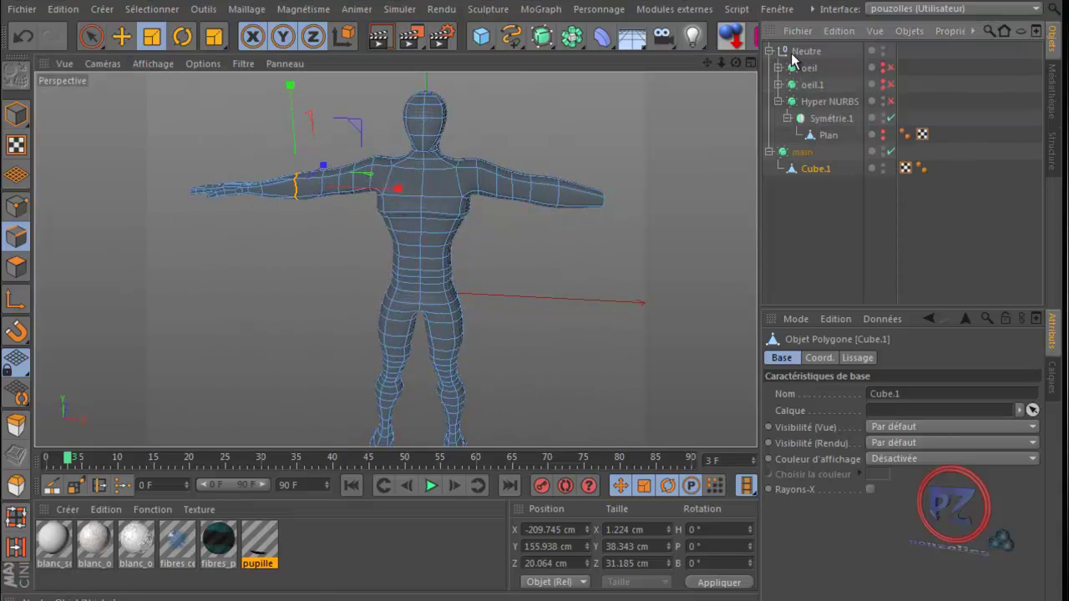
click(888, 85)
click(885, 136)
drag(736, 62, 528, 374)
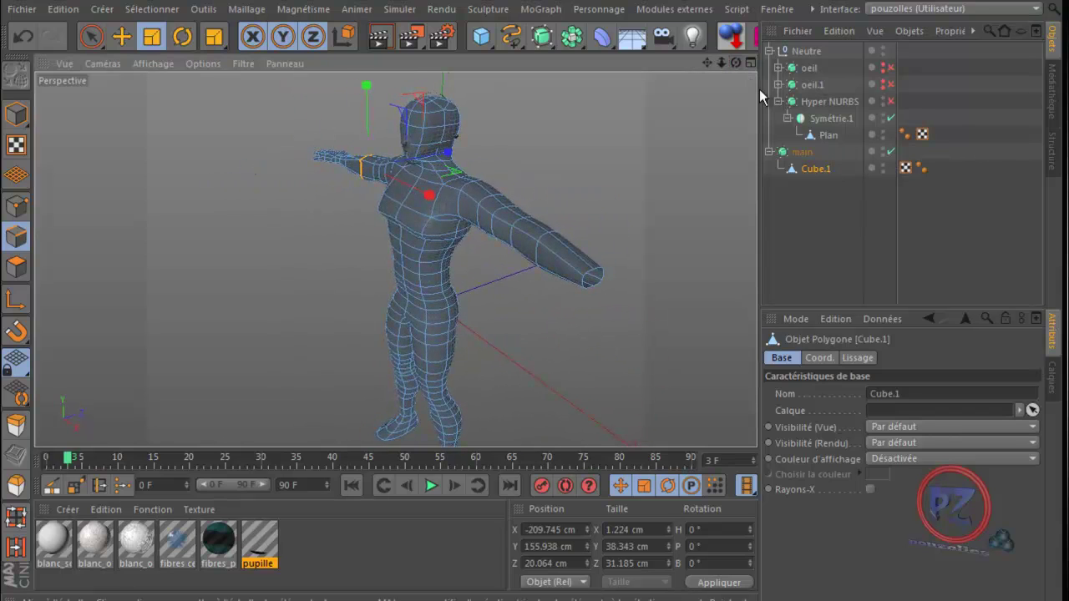
- Turn on X-Ray display for the main Hyper NURBS object and view the head mesh through the body
click(800, 153)
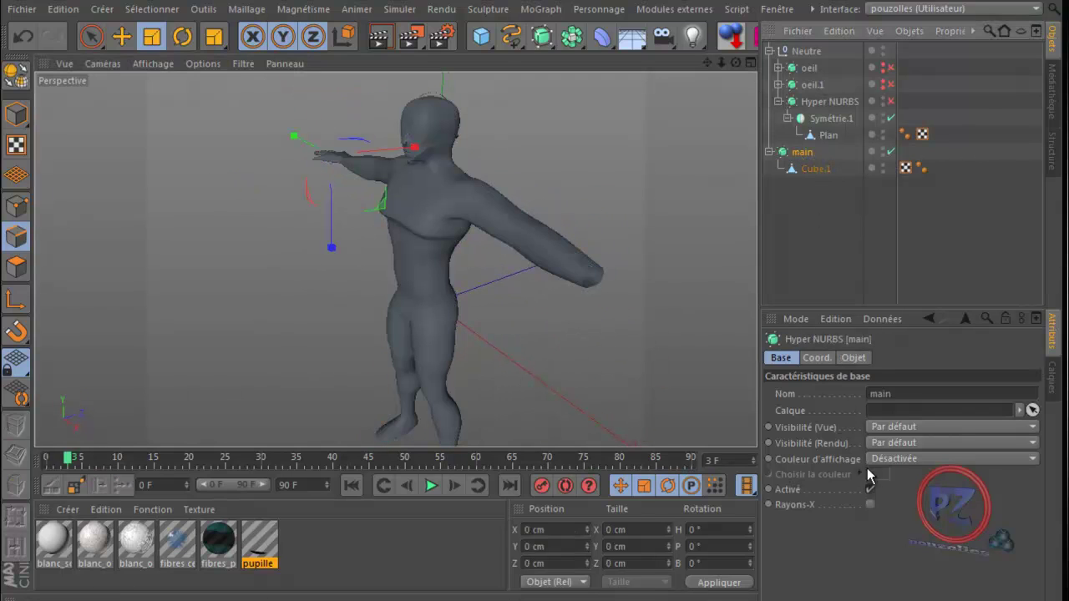
click(870, 505)
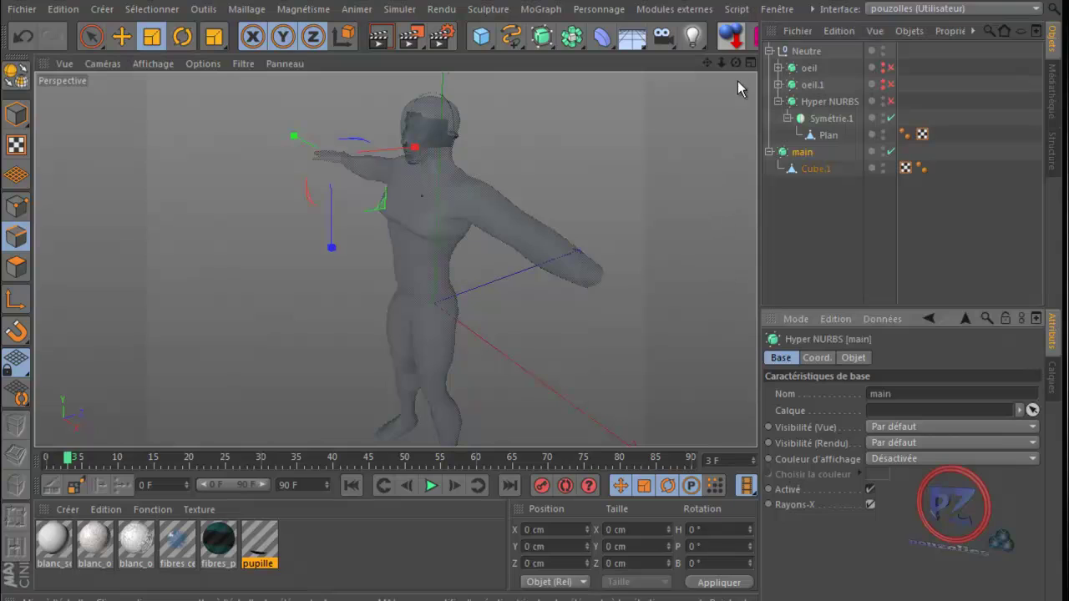
mouse_move(546, 377)
alt+mouse_down()
mouse_move(523, 375)
mouse_move(548, 382)
mouse_move(532, 380)
mouse_move(538, 371)
alt+mouse_up()
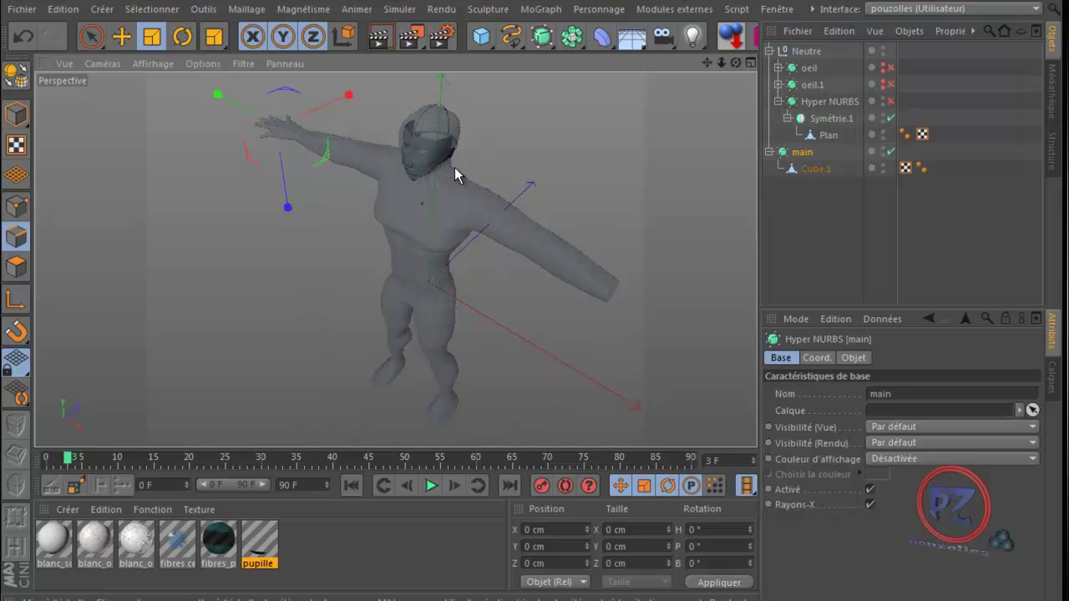
drag(734, 63, 601, 386)
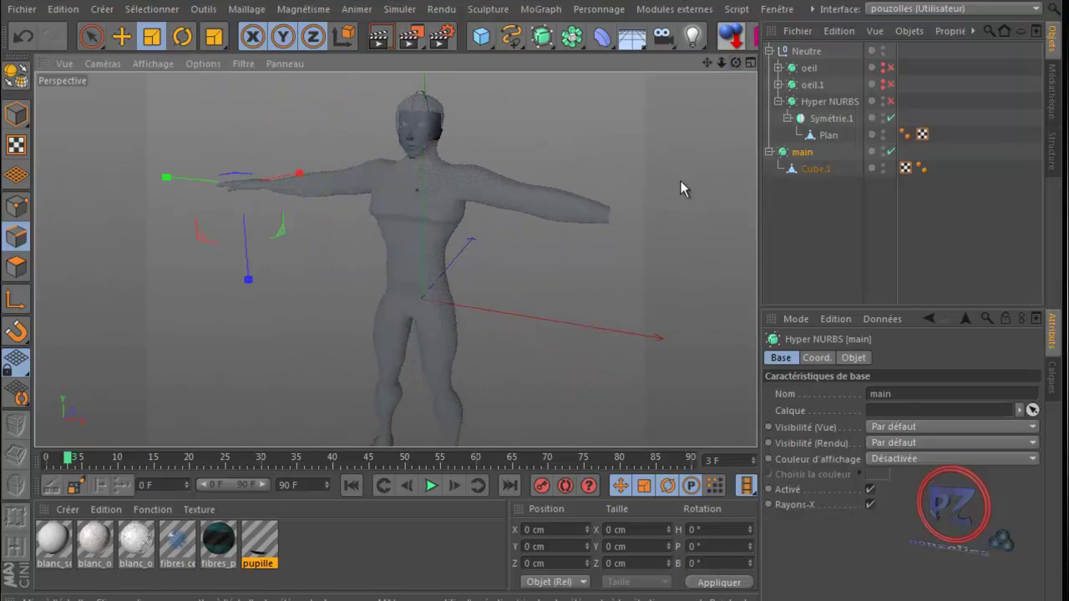